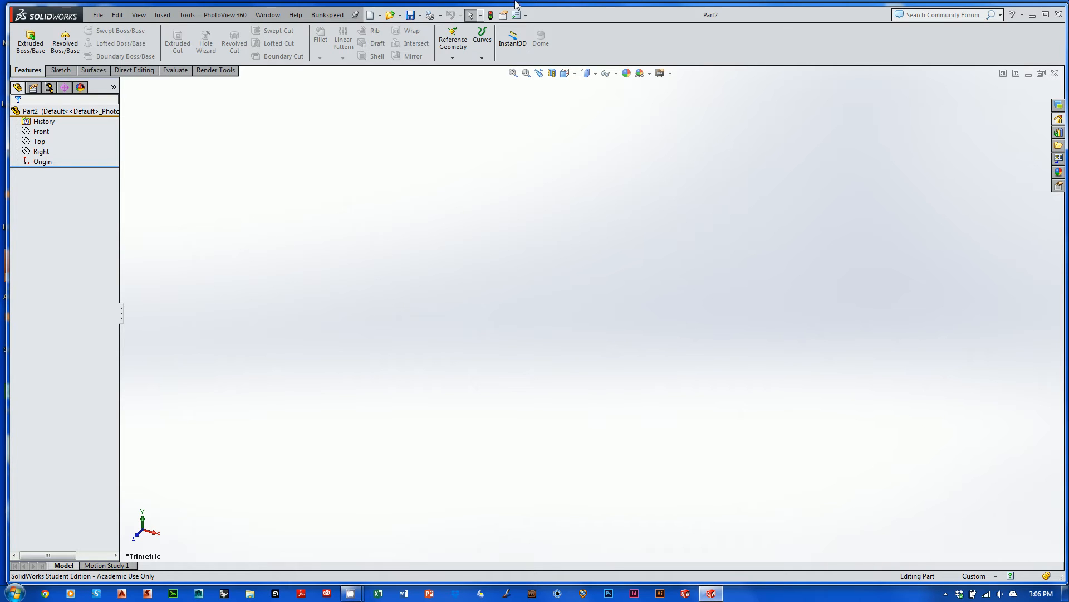
Step: Sketch a vertical straight line on the Top plane, ending at the origin, and exit the sketch
{"action": "left_click", "coordinate": [38, 141]}
{"action": "right_click", "coordinate": [35, 146]}
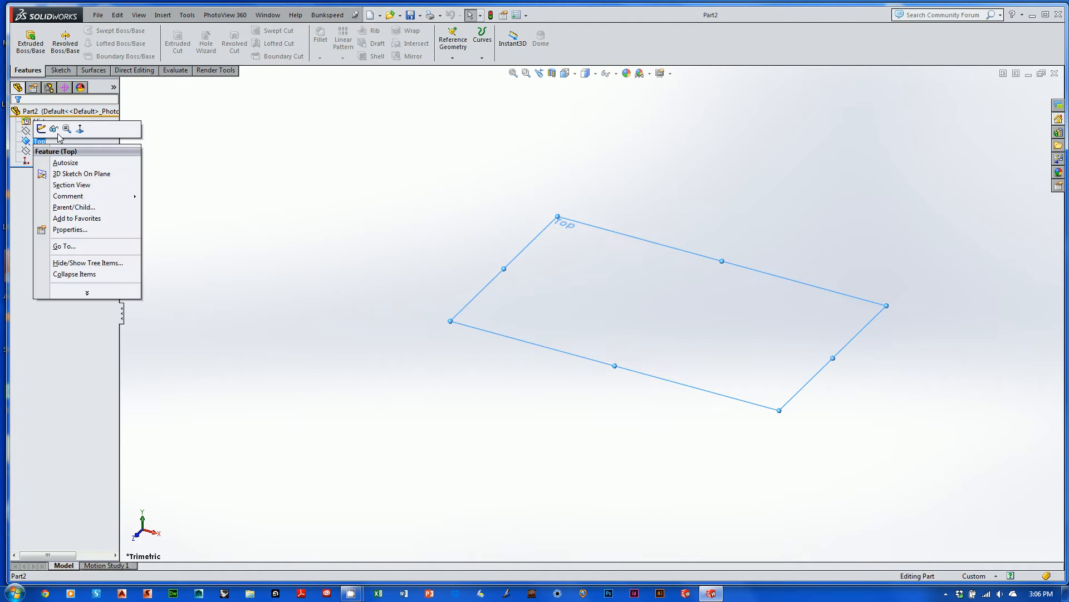
{"action": "left_click", "coordinate": [46, 130]}
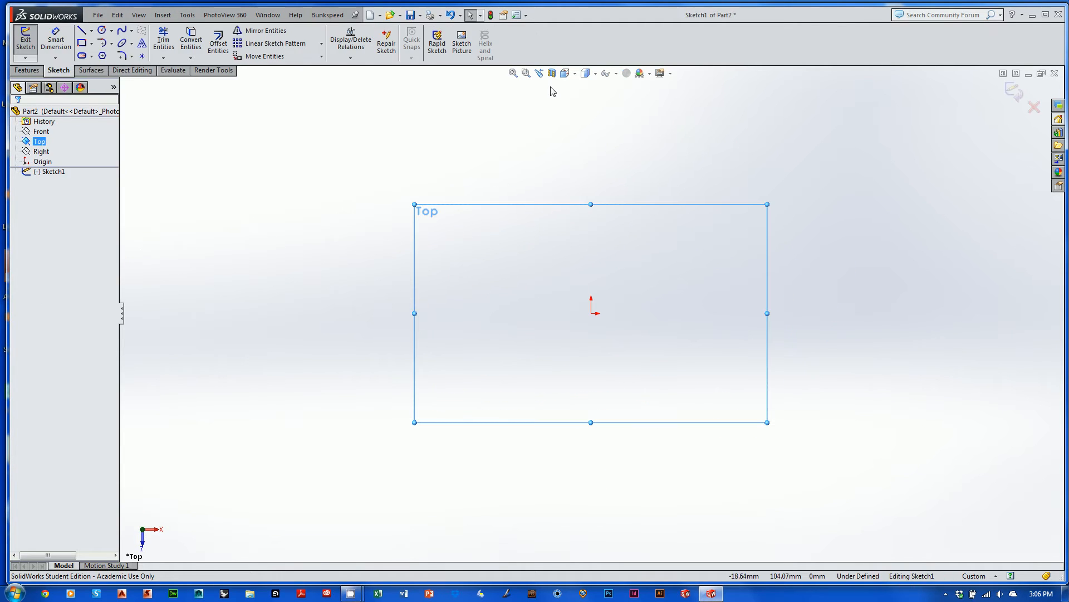
{"action": "left_click", "coordinate": [81, 30]}
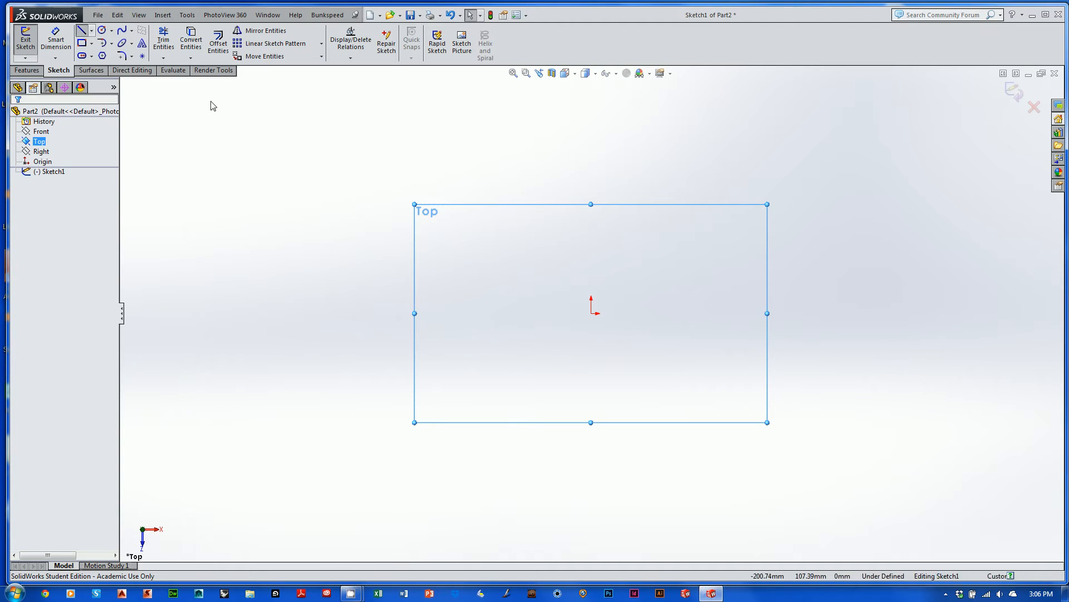
{"action": "left_click", "coordinate": [591, 132]}
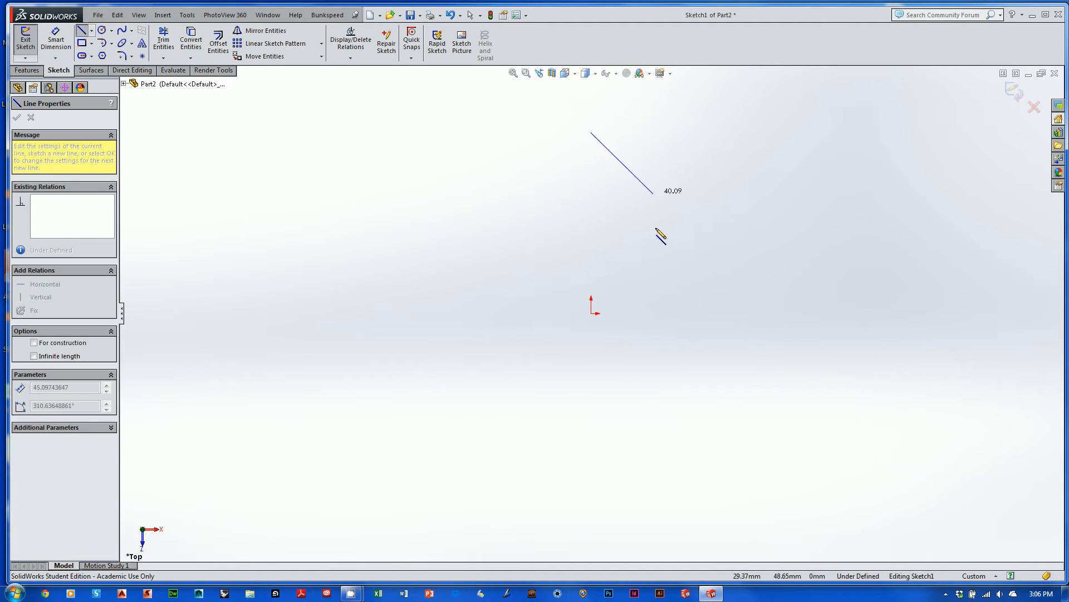
{"action": "left_click", "coordinate": [591, 313]}
{"action": "key", "text": "Escape"}
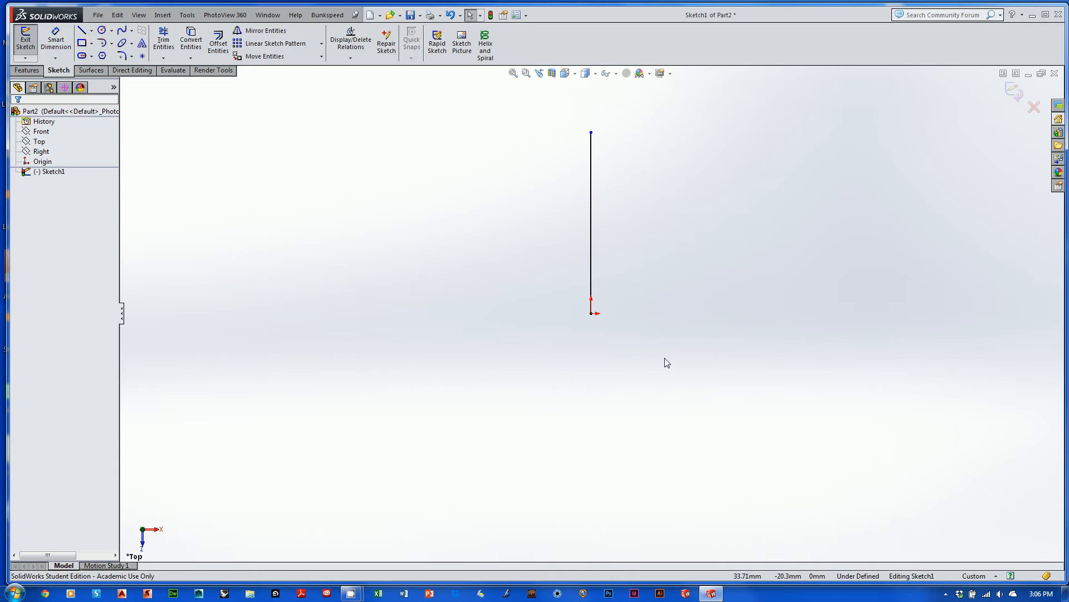
{"action": "mouse_move", "coordinate": [665, 361]}
{"action": "middle_mouse_down", "text": "shift"}
{"action": "mouse_move", "coordinate": [647, 425]}
{"action": "mouse_move", "coordinate": [694, 351]}
{"action": "middle_mouse_up", "text": "shift"}
{"action": "middle_click_drag", "start_coordinate": [695, 351], "coordinate": [744, 357], "text": "ctrl"}
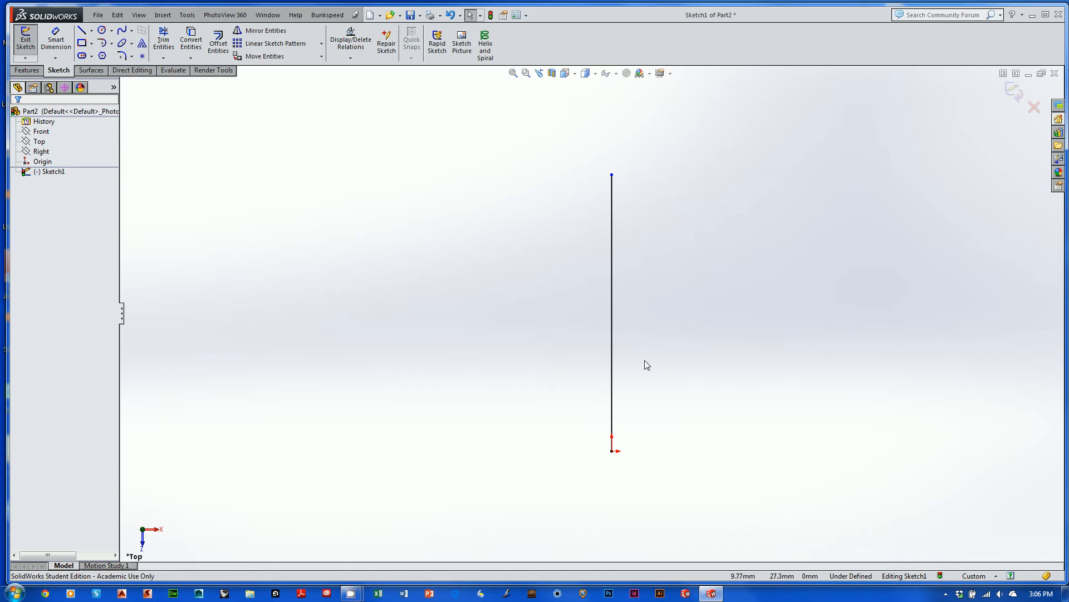
{"action": "middle_click_drag", "start_coordinate": [644, 360], "coordinate": [604, 310]}
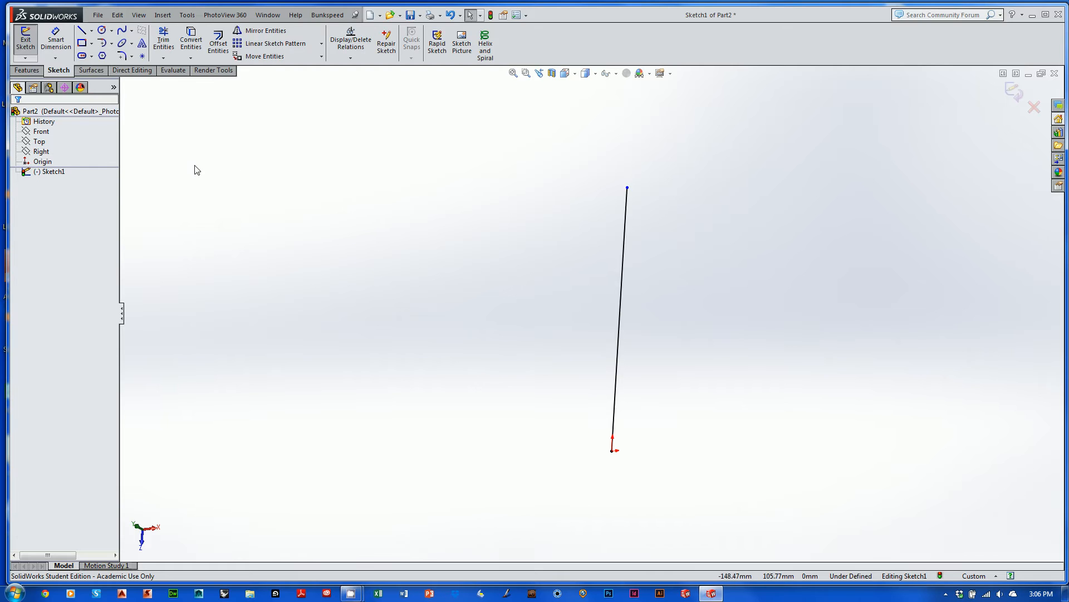
{"action": "left_click", "coordinate": [1016, 89]}
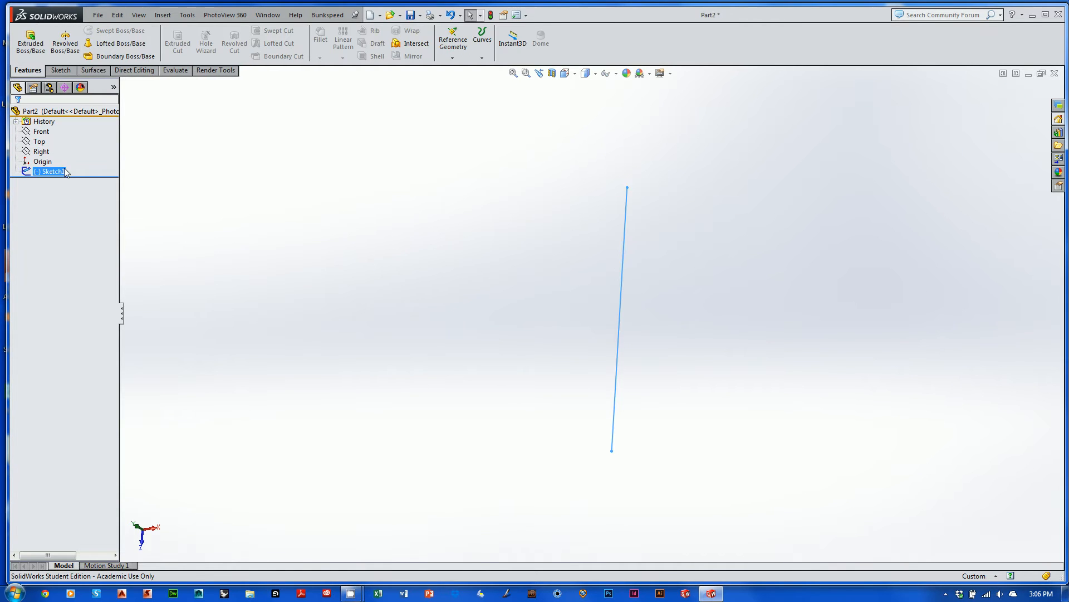
{"action": "left_click", "coordinate": [39, 141]}
{"action": "mouse_move", "coordinate": [382, 190]}
{"action": "middle_mouse_down"}
{"action": "mouse_move", "coordinate": [520, 272]}
{"action": "mouse_move", "coordinate": [538, 240]}
{"action": "mouse_move", "coordinate": [468, 267]}
{"action": "mouse_move", "coordinate": [528, 292]}
{"action": "middle_mouse_up"}
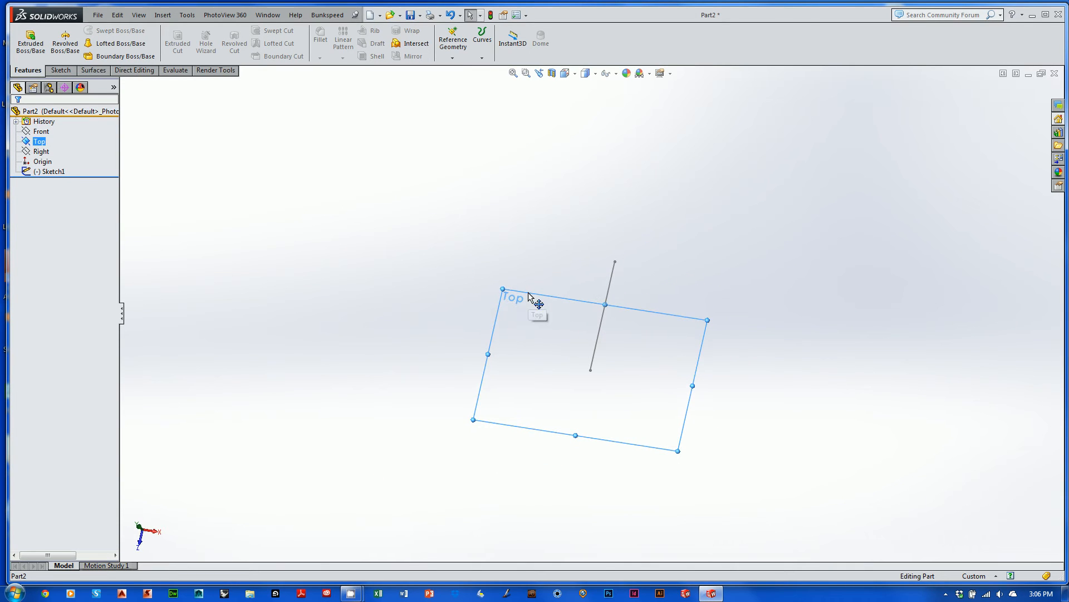
{"action": "right_click", "coordinate": [541, 313]}
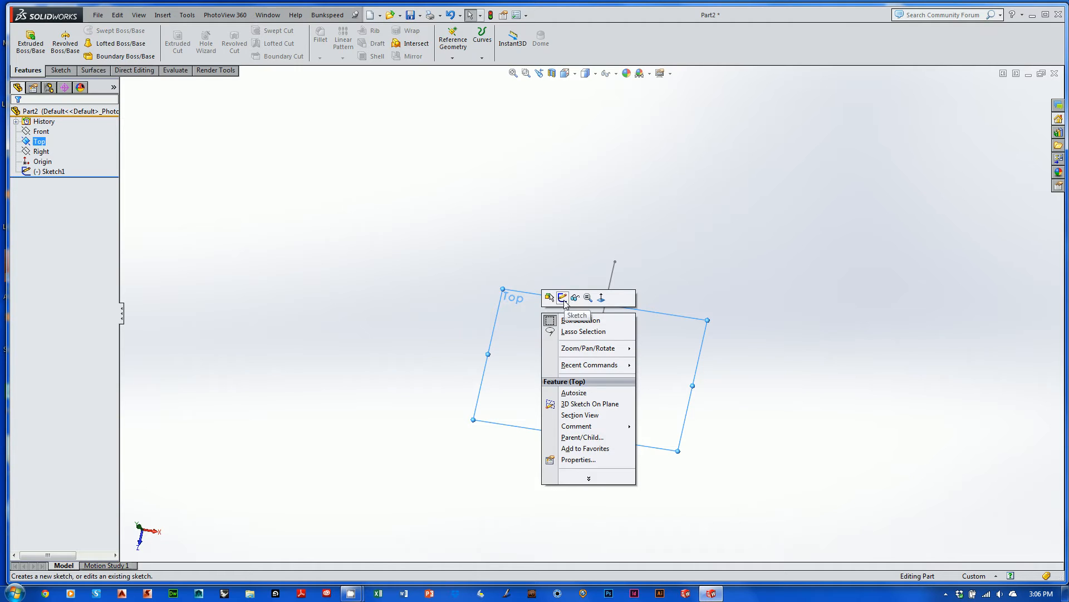
{"action": "left_click", "coordinate": [563, 298]}
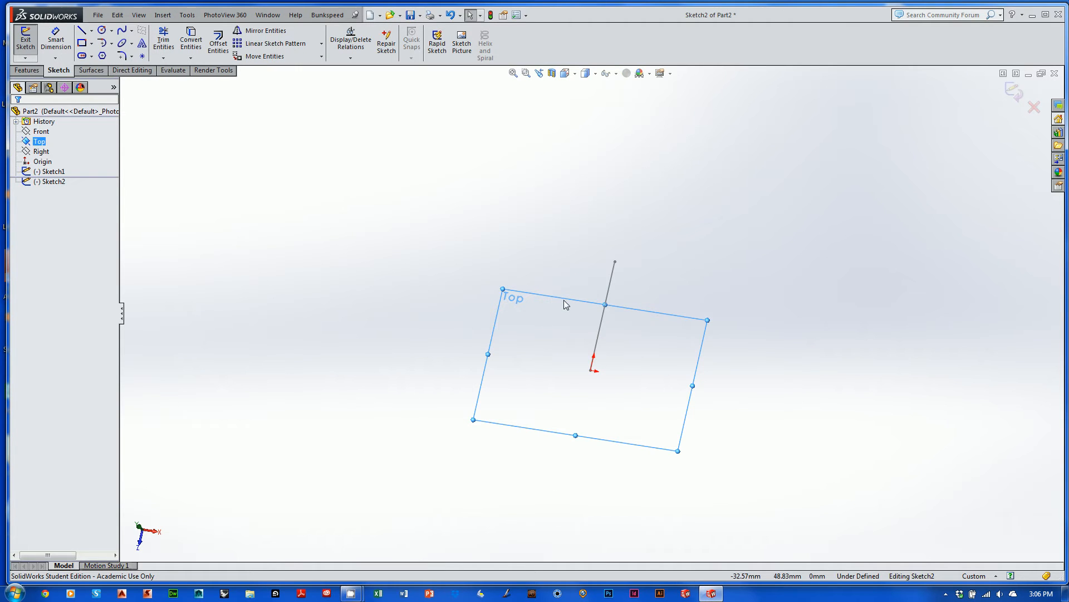
{"action": "right_click", "coordinate": [540, 327]}
{"action": "left_click", "coordinate": [446, 250]}
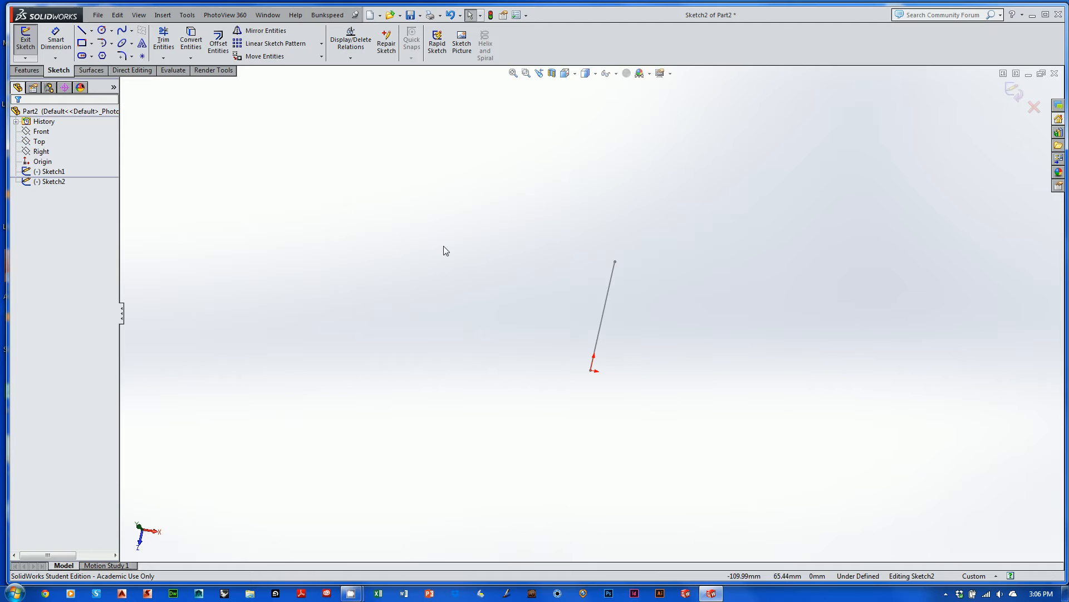
{"action": "right_click", "coordinate": [38, 141]}
{"action": "left_click", "coordinate": [48, 131]}
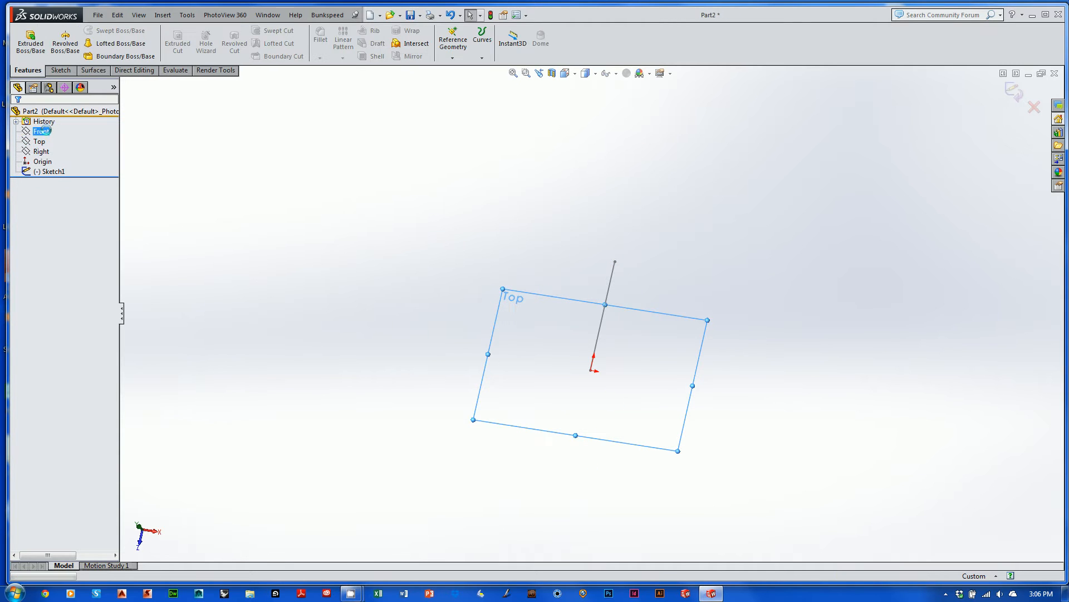
{"action": "left_click", "coordinate": [41, 131]}
{"action": "mouse_move", "coordinate": [466, 322]}
{"action": "middle_mouse_down"}
{"action": "mouse_move", "coordinate": [484, 216]}
{"action": "mouse_move", "coordinate": [436, 277]}
{"action": "middle_mouse_up"}
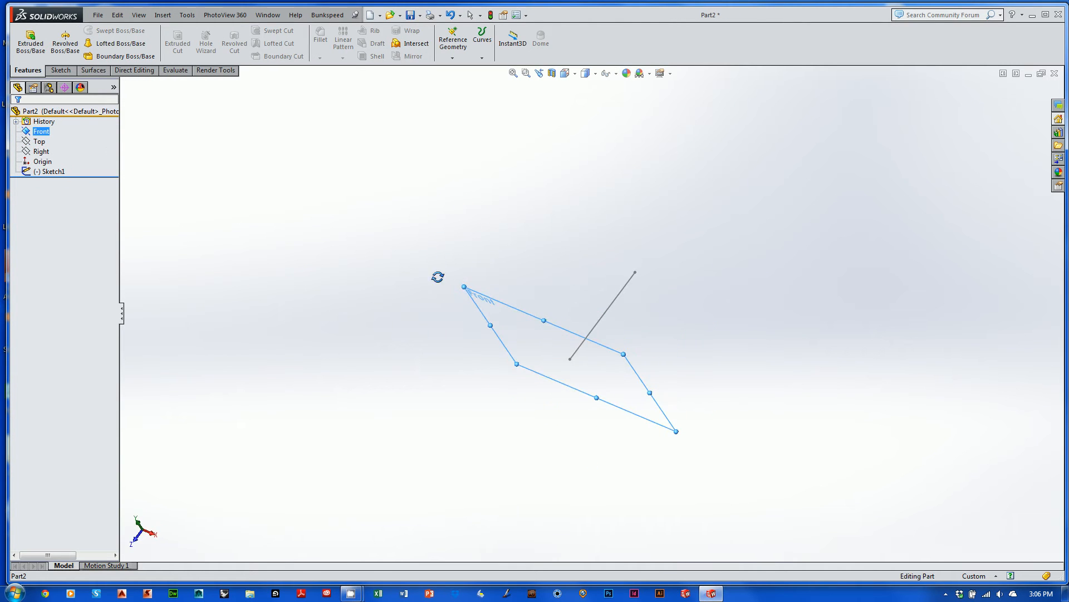
Step: Start a new sketch on the Top plane and draw an open three-point spline to the left of the straight line, bowing toward it
{"action": "right_click", "coordinate": [42, 141]}
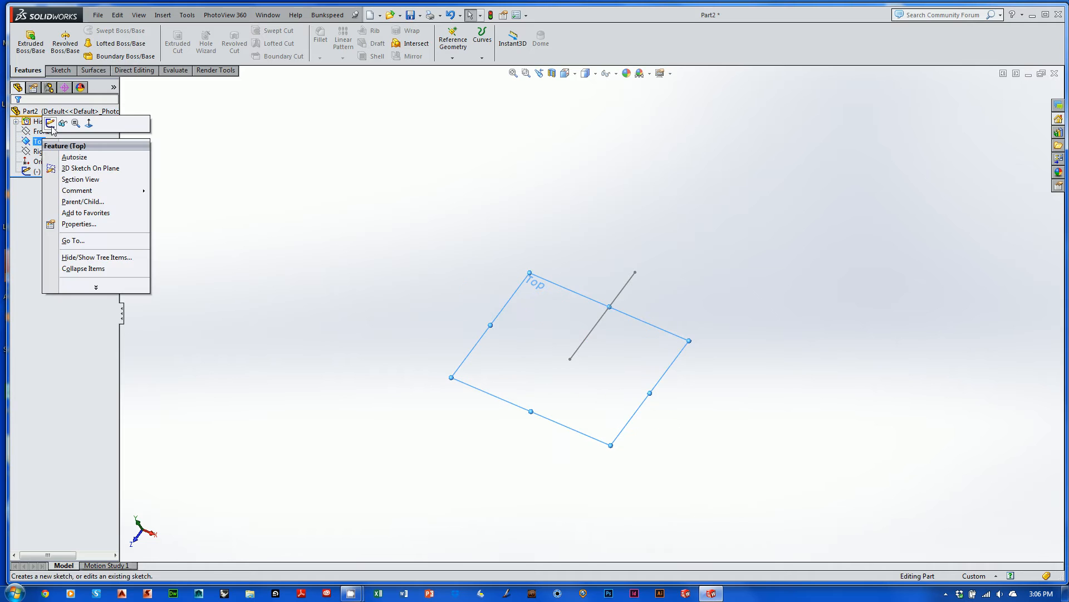
{"action": "left_click", "coordinate": [50, 122]}
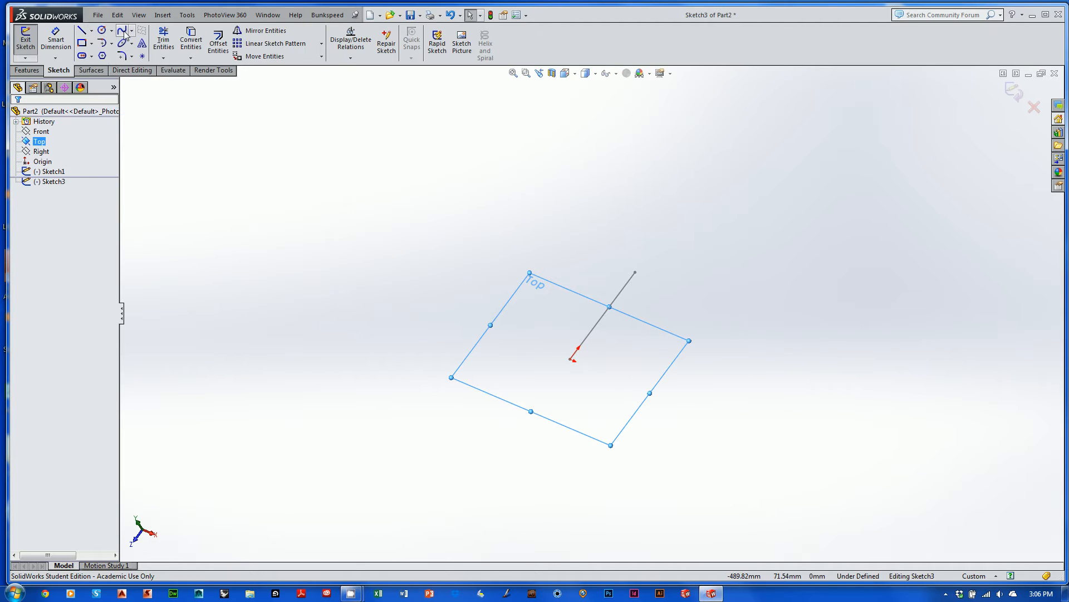
{"action": "key", "text": "ctrl+8"}
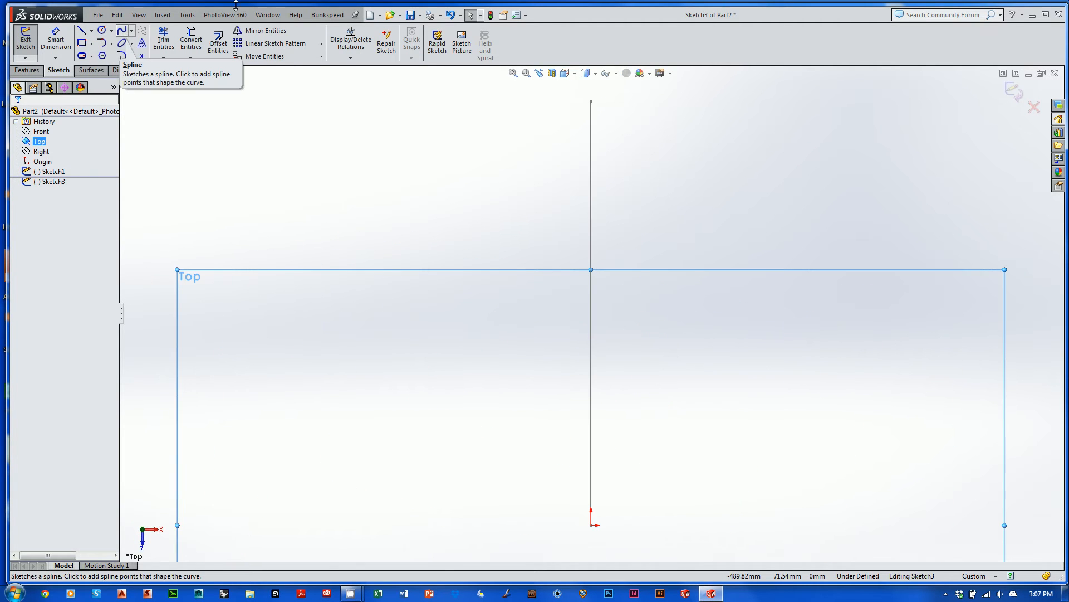
{"action": "left_click", "coordinate": [121, 30]}
{"action": "key", "text": "f"}
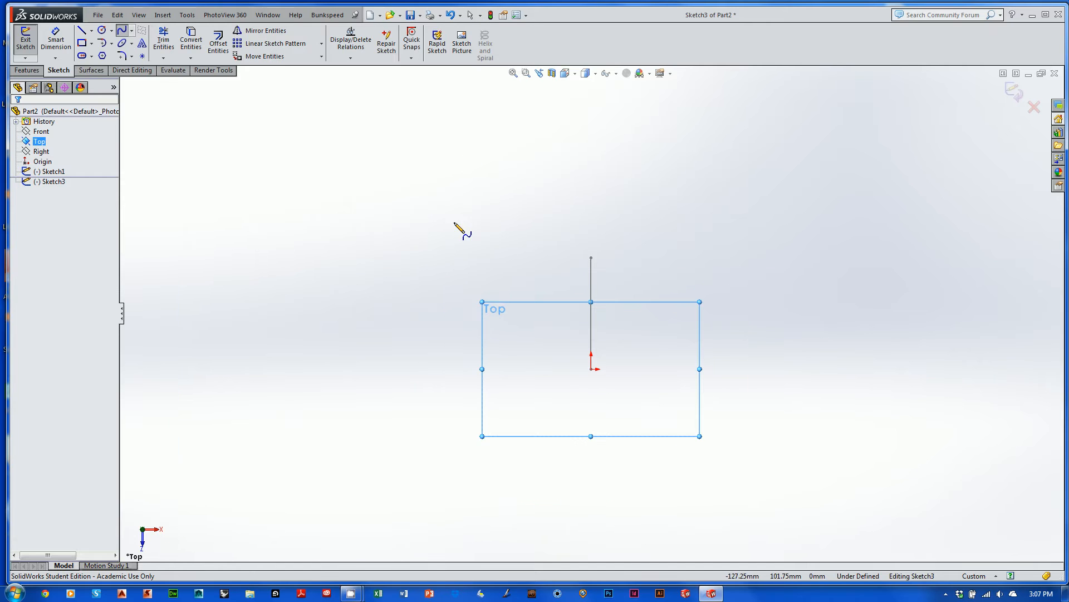
{"action": "left_click", "coordinate": [509, 187]}
{"action": "left_click", "coordinate": [546, 282]}
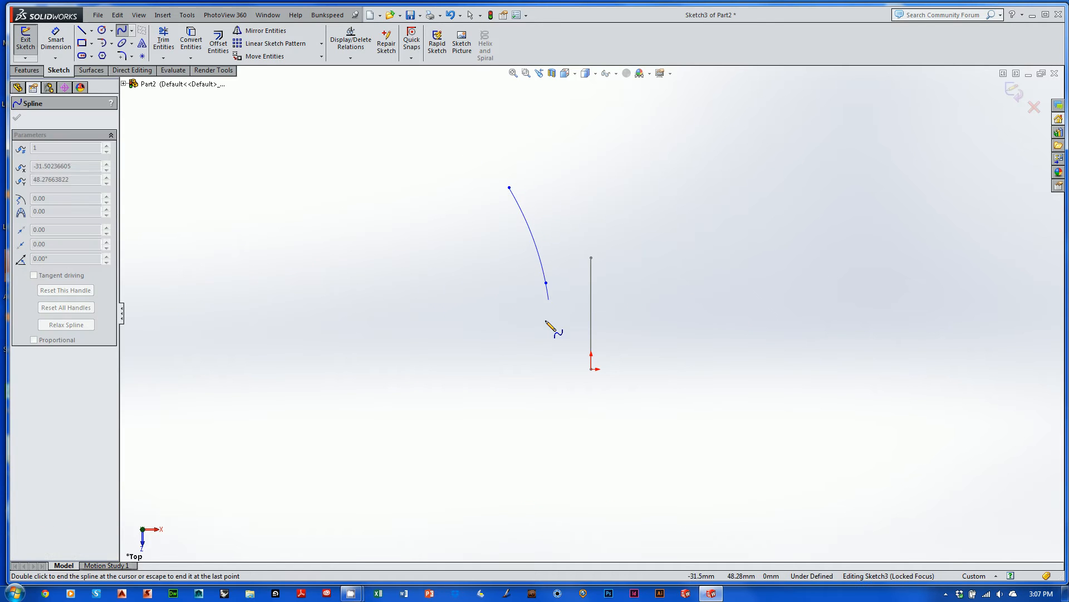
{"action": "double_click", "coordinate": [539, 371]}
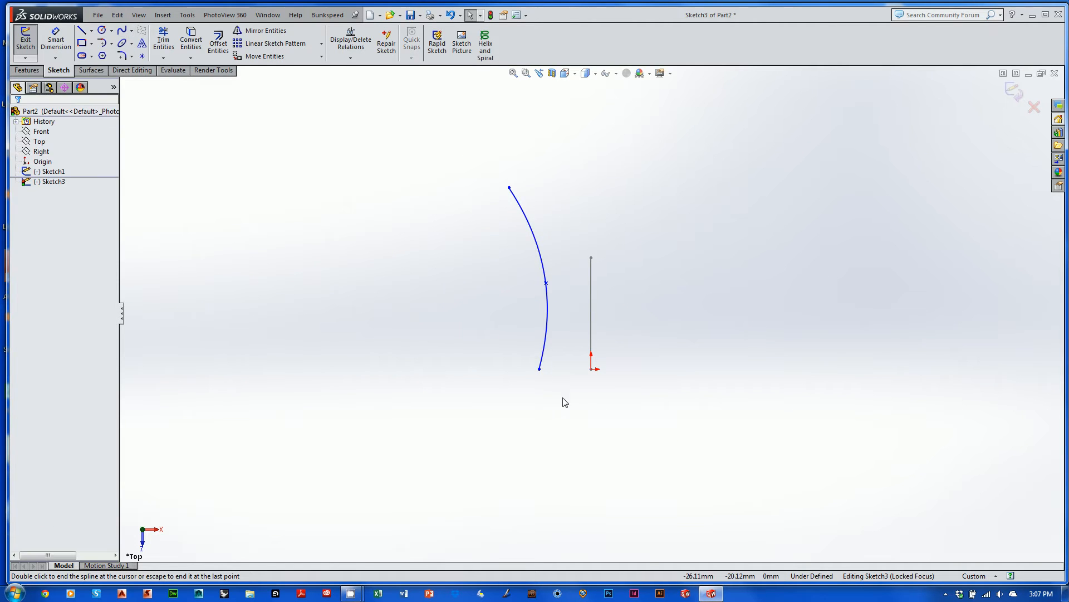
Step: Exit the spline sketch, keeping it separate from the straight-line sketch
{"action": "mouse_move", "coordinate": [563, 401]}
{"action": "middle_mouse_down"}
{"action": "mouse_move", "coordinate": [579, 385]}
{"action": "mouse_move", "coordinate": [525, 435]}
{"action": "mouse_move", "coordinate": [516, 326]}
{"action": "mouse_move", "coordinate": [575, 255]}
{"action": "middle_mouse_up"}
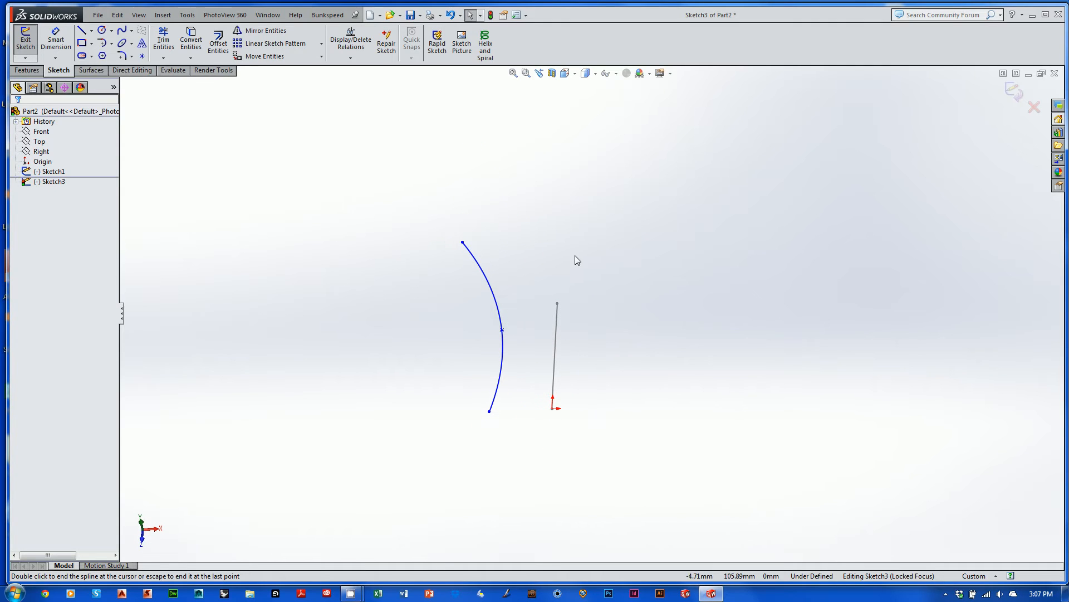
{"action": "mouse_move", "coordinate": [702, 341]}
{"action": "middle_mouse_down"}
{"action": "mouse_move", "coordinate": [671, 351]}
{"action": "mouse_move", "coordinate": [723, 377]}
{"action": "mouse_move", "coordinate": [663, 339]}
{"action": "mouse_move", "coordinate": [684, 366]}
{"action": "mouse_move", "coordinate": [640, 442]}
{"action": "mouse_move", "coordinate": [654, 394]}
{"action": "mouse_move", "coordinate": [735, 369]}
{"action": "mouse_move", "coordinate": [702, 273]}
{"action": "mouse_move", "coordinate": [733, 245]}
{"action": "mouse_move", "coordinate": [741, 296]}
{"action": "mouse_move", "coordinate": [698, 279]}
{"action": "mouse_move", "coordinate": [702, 330]}
{"action": "middle_mouse_up"}
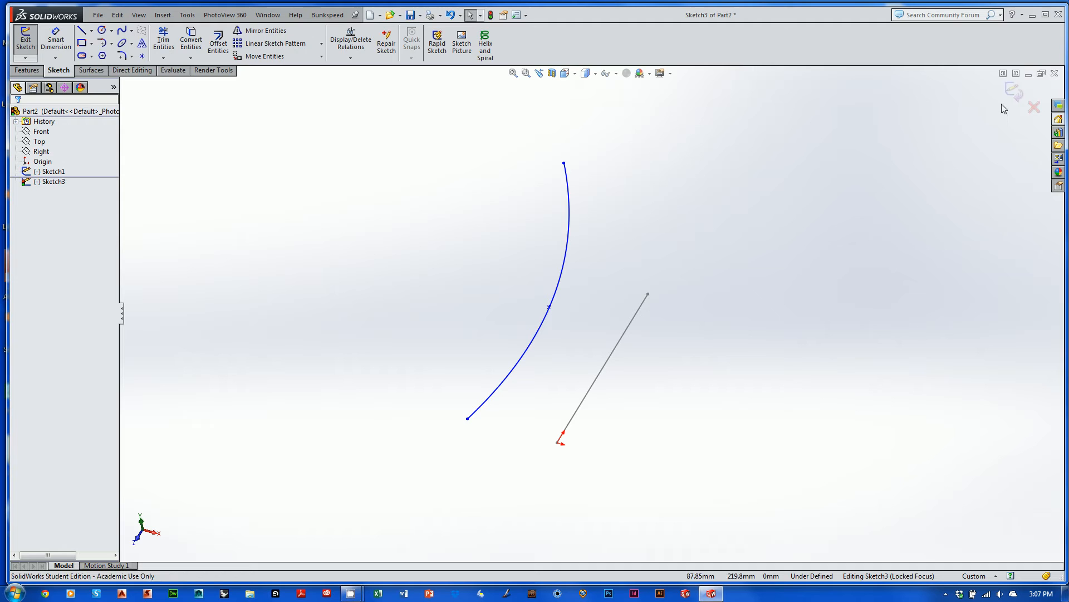
{"action": "left_click", "coordinate": [528, 349]}
{"action": "left_click", "coordinate": [1014, 92]}
{"action": "left_click", "coordinate": [41, 182]}
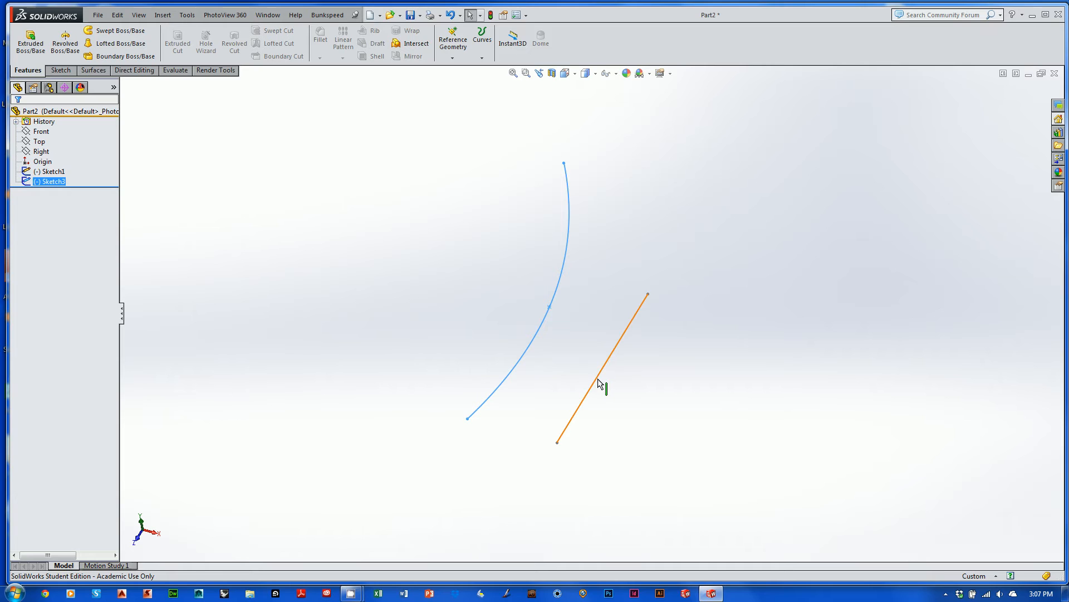
{"action": "left_click", "coordinate": [452, 268]}
{"action": "mouse_move", "coordinate": [476, 269]}
{"action": "middle_mouse_down"}
{"action": "mouse_move", "coordinate": [404, 323]}
{"action": "mouse_move", "coordinate": [370, 294]}
{"action": "mouse_move", "coordinate": [418, 348]}
{"action": "mouse_move", "coordinate": [388, 298]}
{"action": "mouse_move", "coordinate": [406, 312]}
{"action": "middle_mouse_up"}
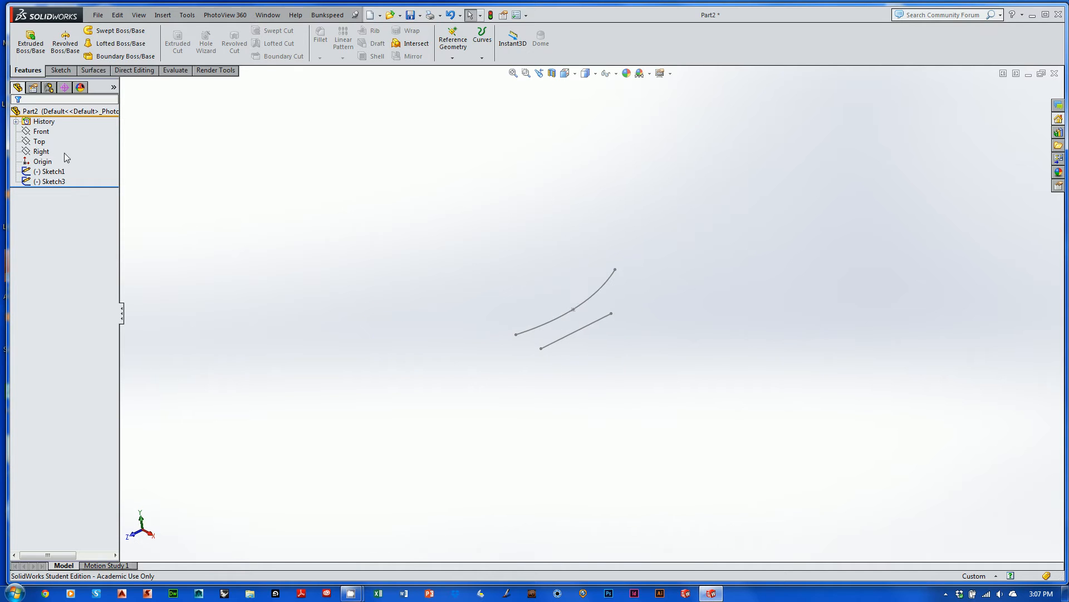
Step: Start a new sketch on the Front plane, perpendicular to the line and spline sketches
{"action": "left_click", "coordinate": [41, 131]}
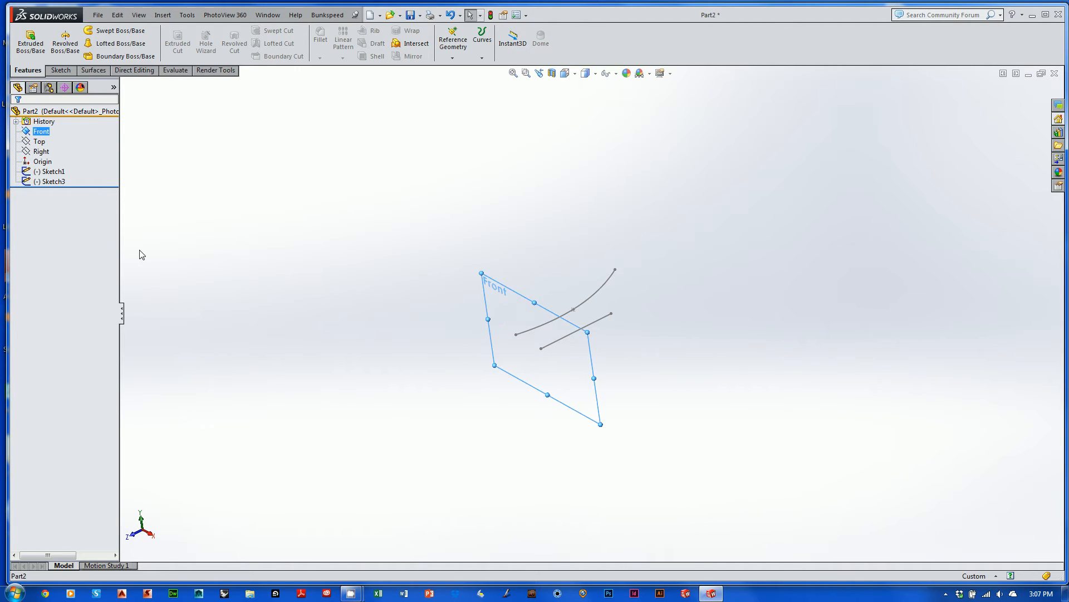
{"action": "scroll", "coordinate": [509, 363], "scroll_direction": "down", "scroll_amount": 5}
{"action": "middle_click_drag", "start_coordinate": [604, 231], "coordinate": [568, 294]}
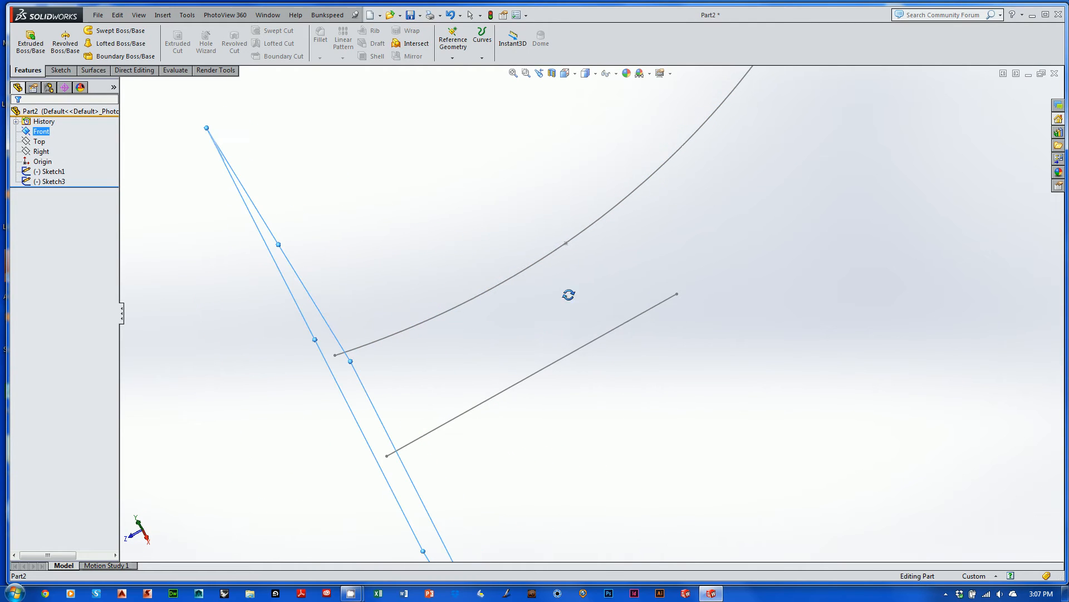
{"action": "middle_click_drag", "start_coordinate": [689, 308], "coordinate": [636, 329]}
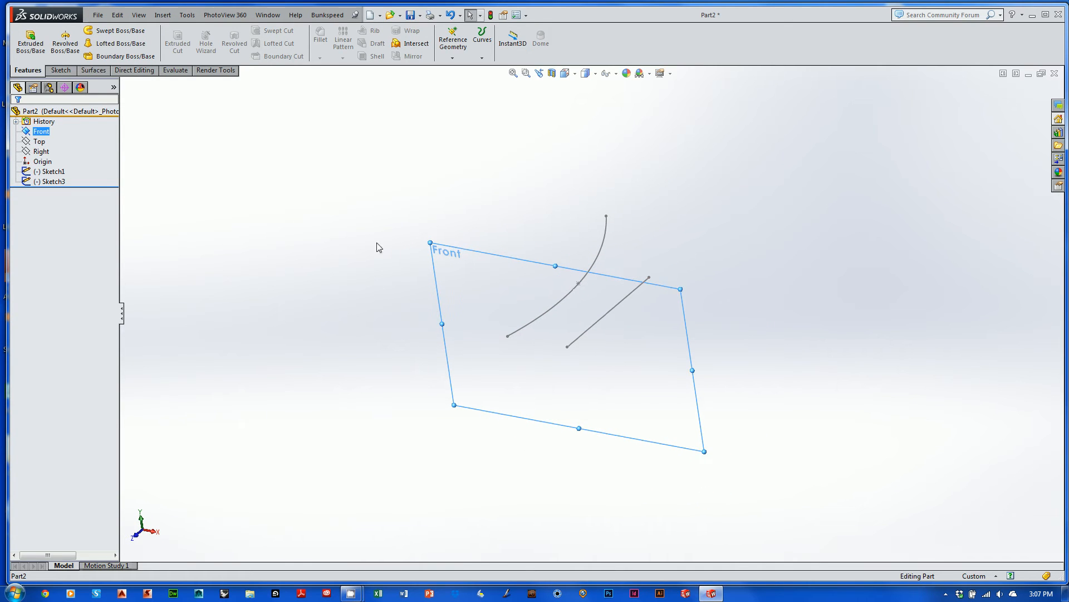
{"action": "right_click", "coordinate": [459, 273]}
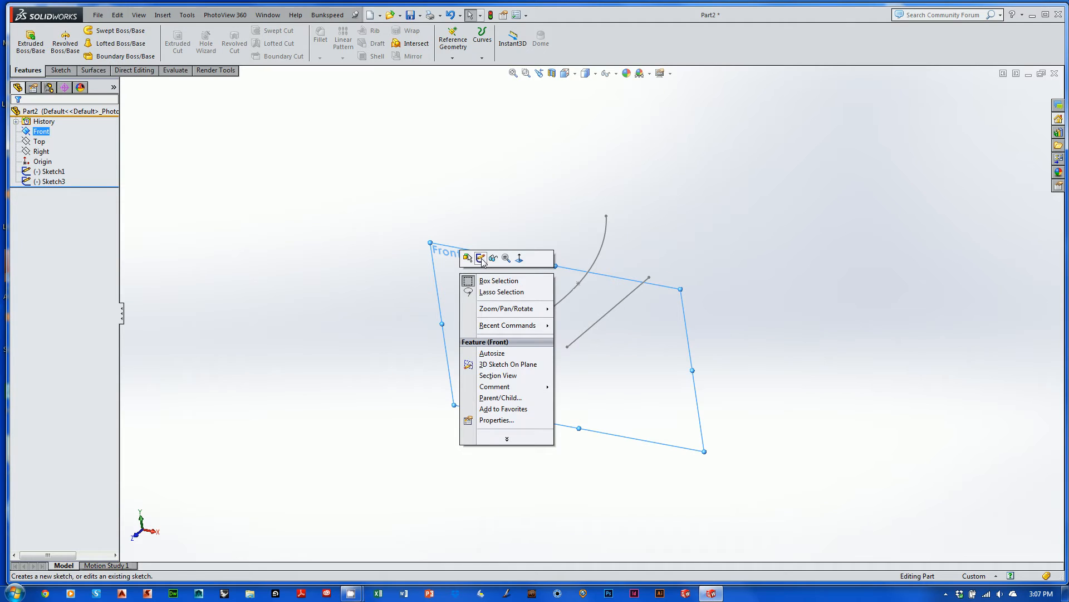
{"action": "left_click", "coordinate": [317, 280]}
{"action": "right_click", "coordinate": [40, 133]}
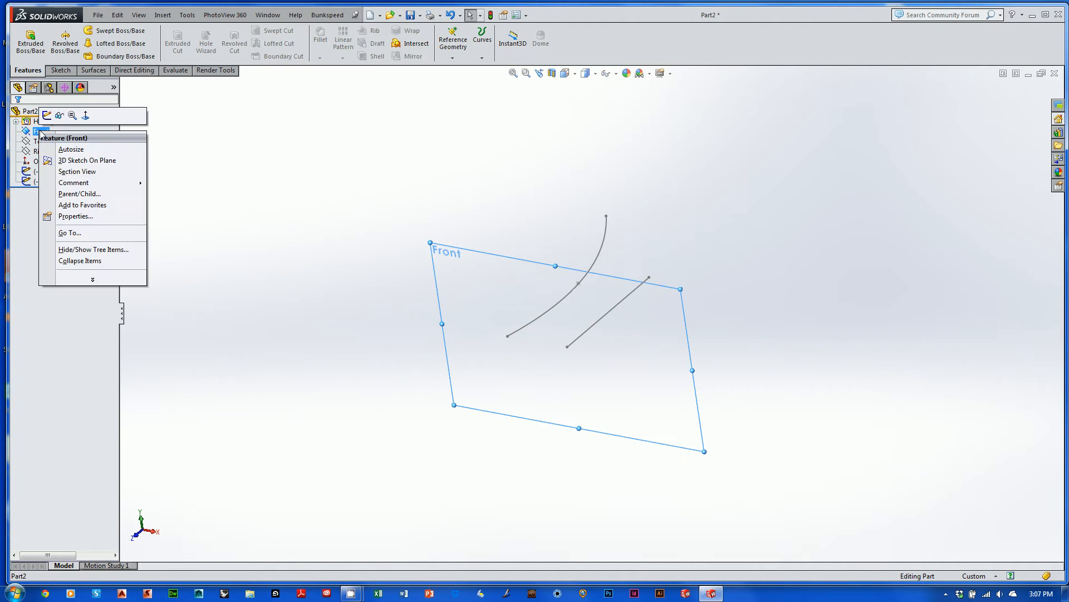
{"action": "left_click", "coordinate": [52, 122]}
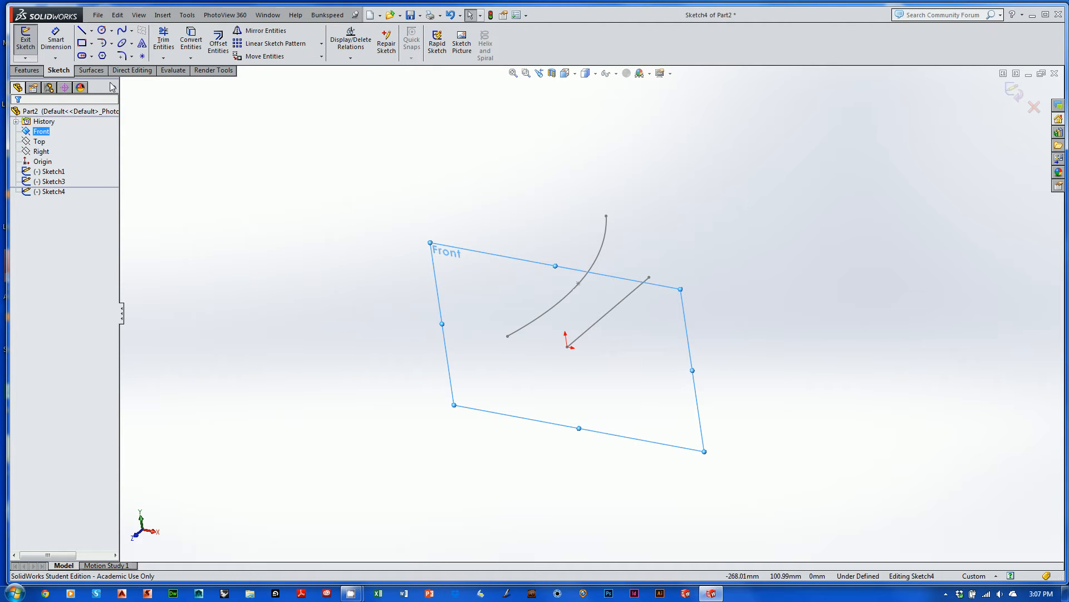
Step: Draw a circle of about 19.7 mm radius, centred about 43 mm right of and 18 mm below the origin
{"action": "left_click", "coordinate": [101, 32]}
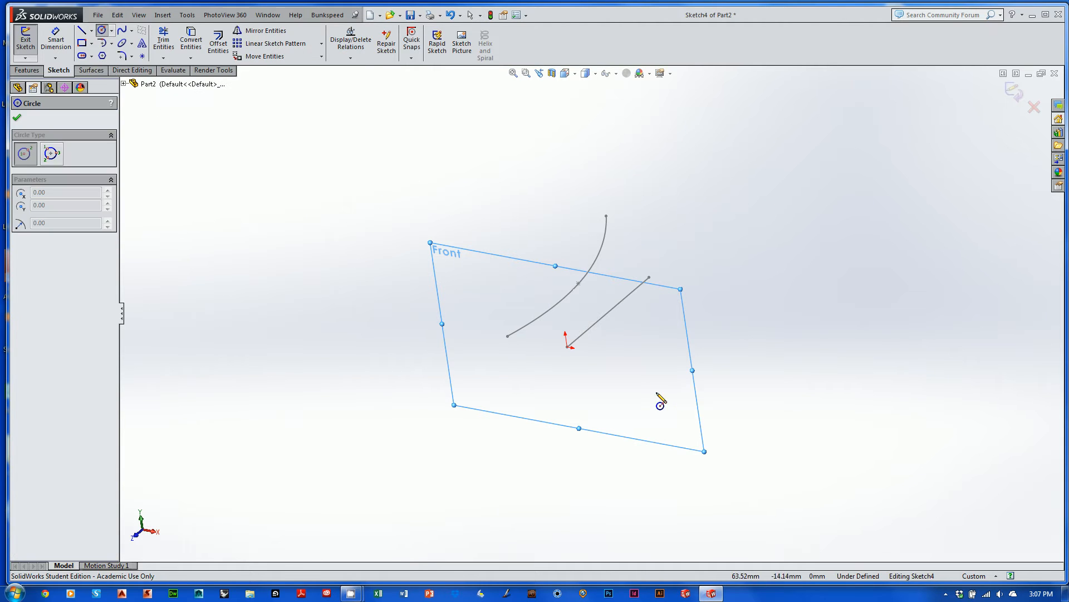
{"action": "left_click", "coordinate": [640, 389]}
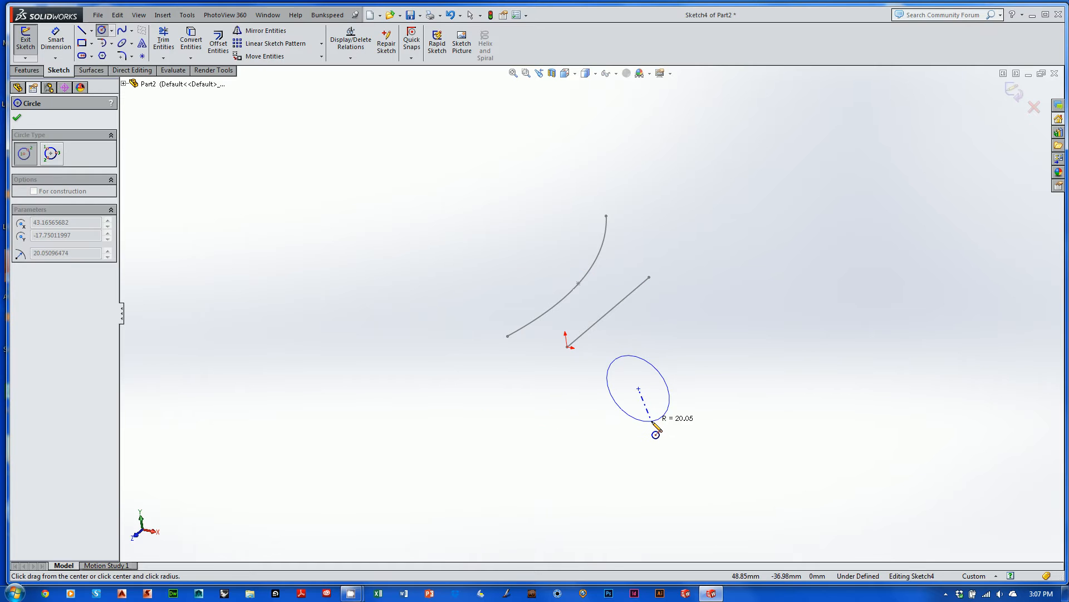
{"action": "left_click", "coordinate": [656, 420]}
{"action": "key", "text": "ctrl+1"}
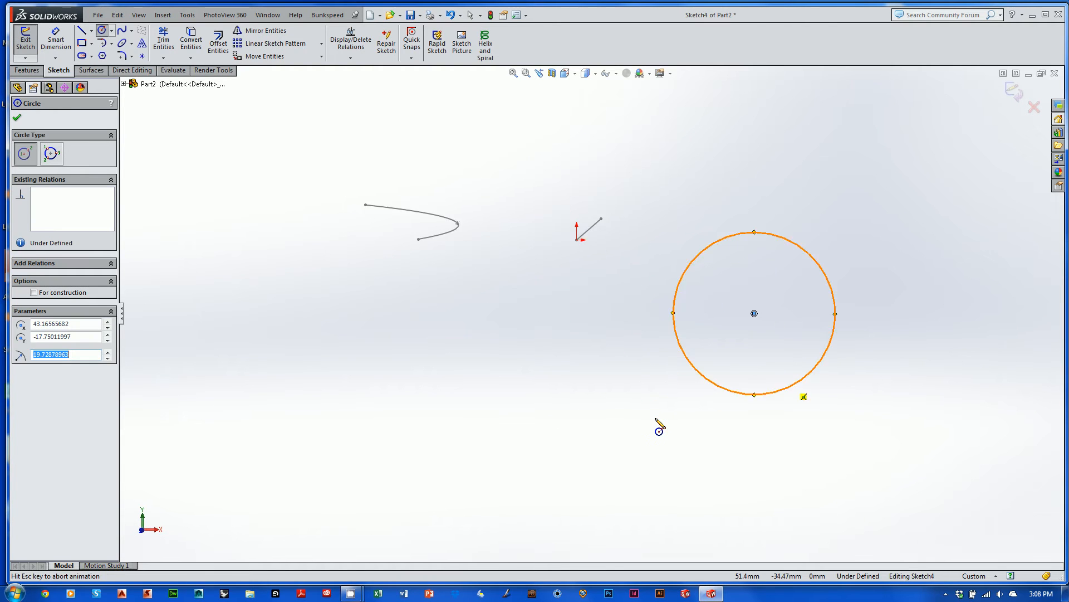
{"action": "middle_click_drag", "start_coordinate": [849, 222], "coordinate": [819, 267]}
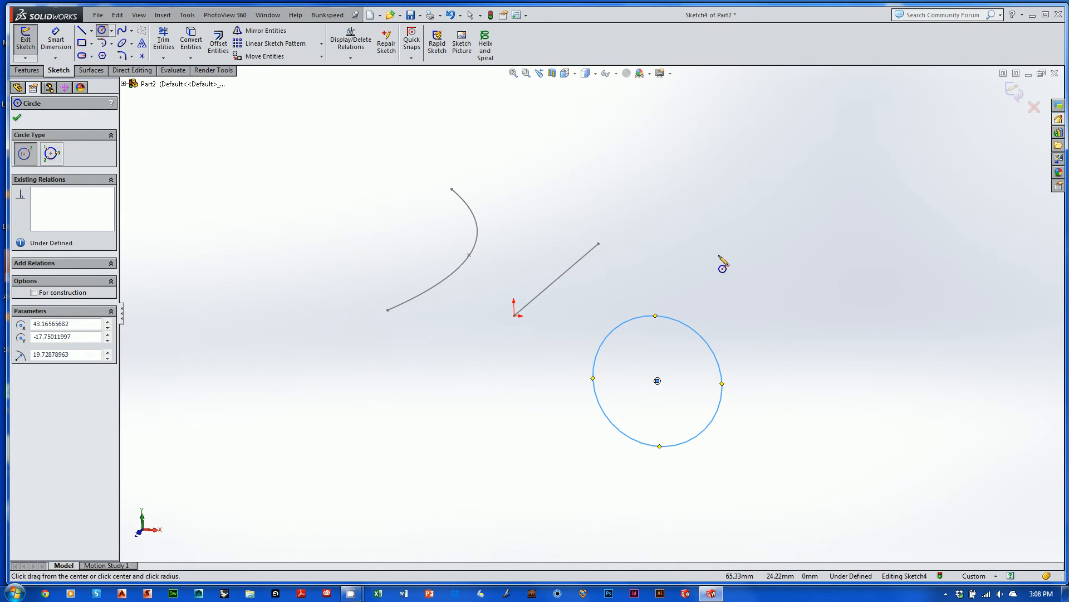
{"action": "key", "text": "ctrl+1"}
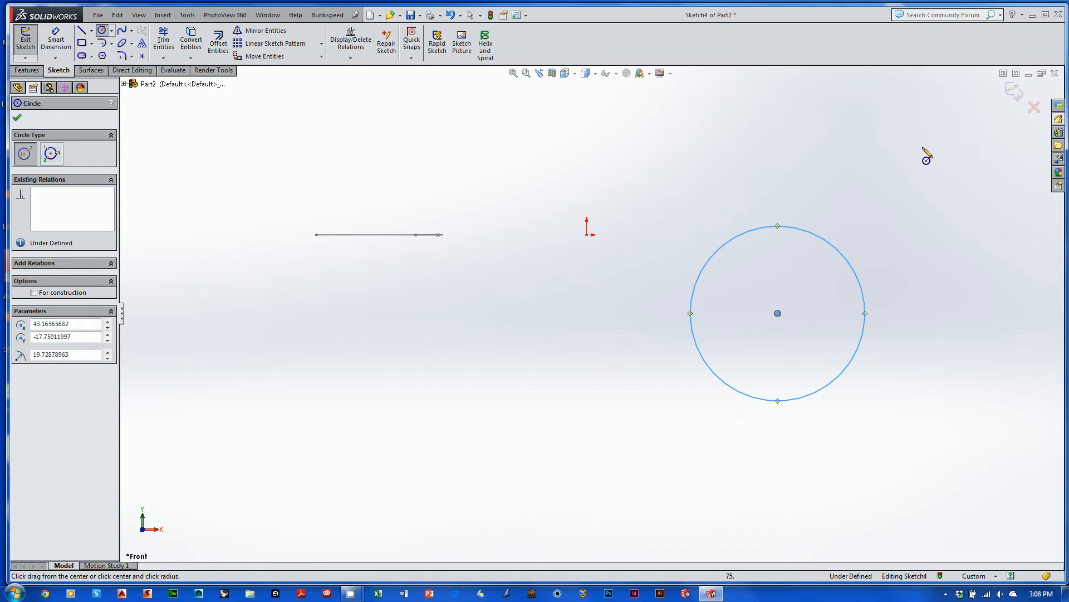
Step: Exit the circle sketch on the Front plane, keeping it separate from the line and spline sketches
{"action": "scroll", "coordinate": [923, 147], "scroll_direction": "up", "scroll_amount": 2}
{"action": "middle_click_drag", "start_coordinate": [911, 164], "coordinate": [874, 227]}
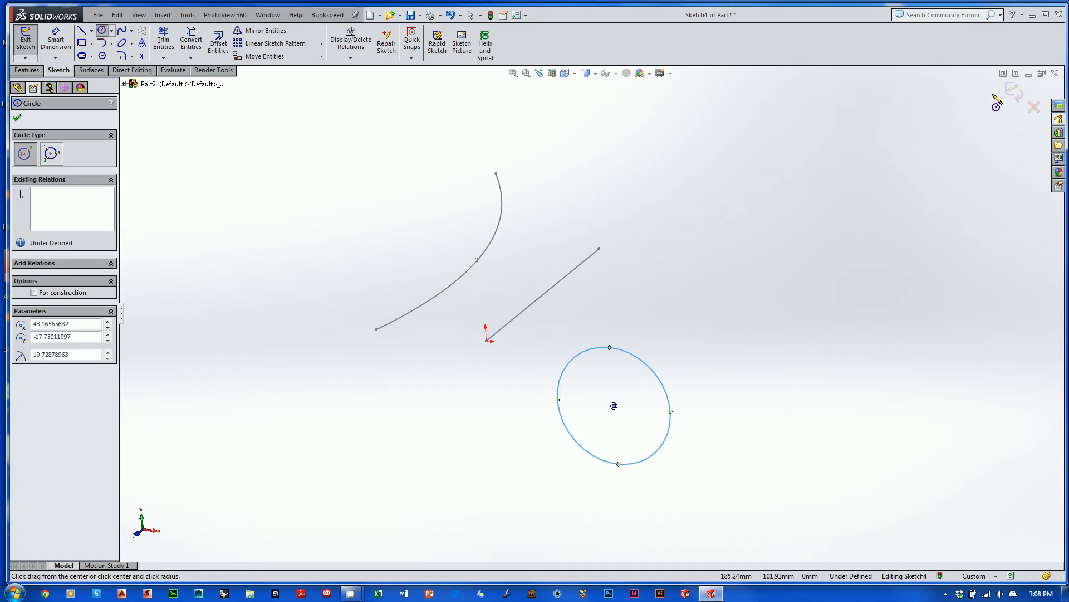
{"action": "left_click", "coordinate": [1014, 92]}
{"action": "middle_click_drag", "start_coordinate": [781, 260], "coordinate": [726, 260]}
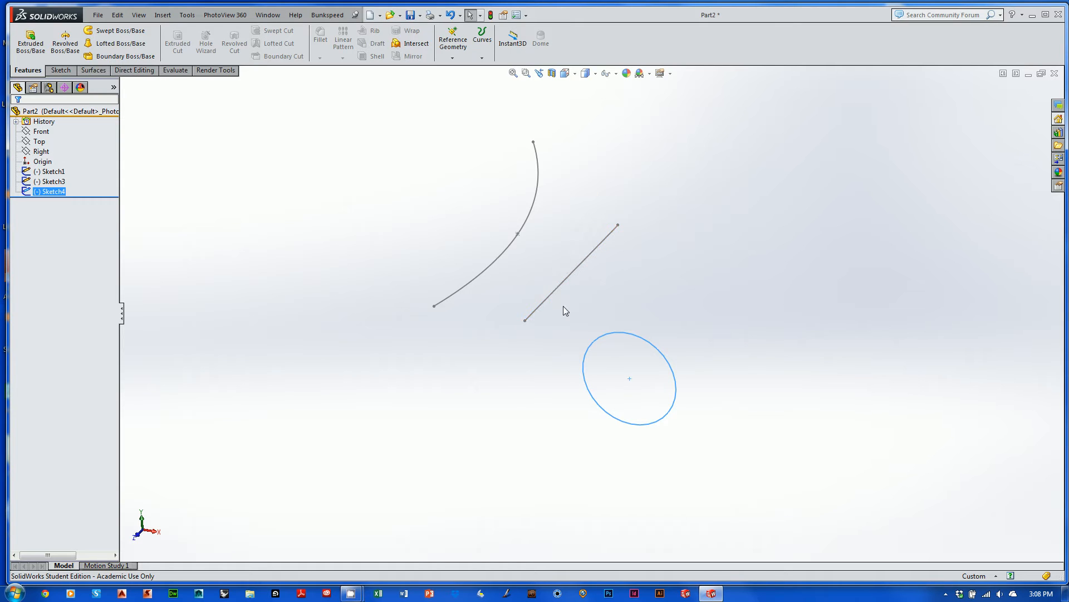
{"action": "scroll", "coordinate": [590, 312], "scroll_direction": "down", "scroll_amount": 2}
{"action": "left_click", "coordinate": [641, 349]}
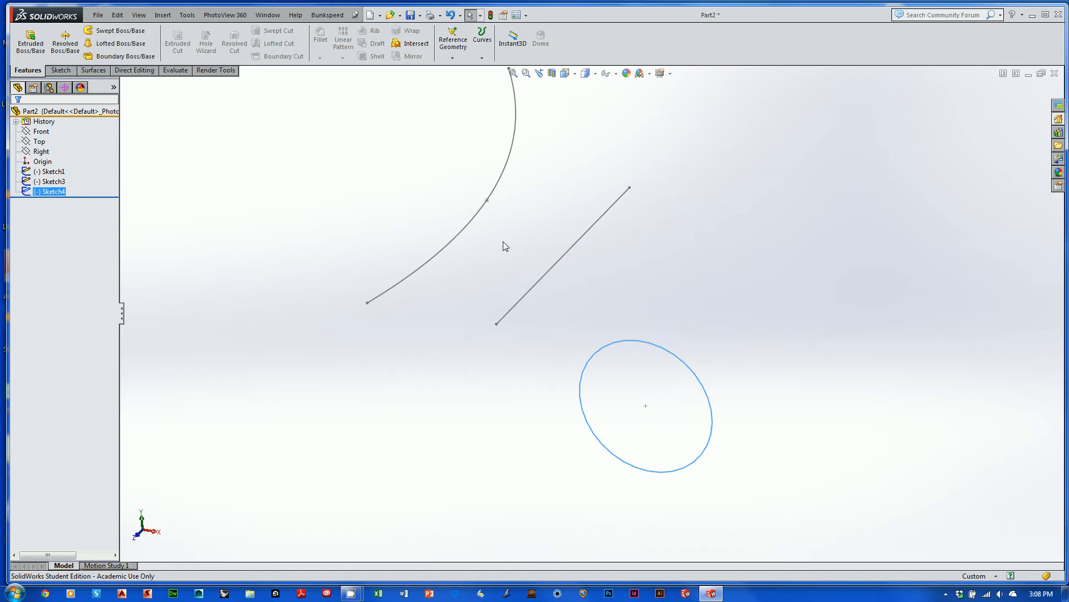
{"action": "middle_click_drag", "start_coordinate": [689, 253], "coordinate": [678, 279], "text": "shift"}
{"action": "middle_click_drag", "start_coordinate": [679, 250], "coordinate": [672, 292], "text": "ctrl"}
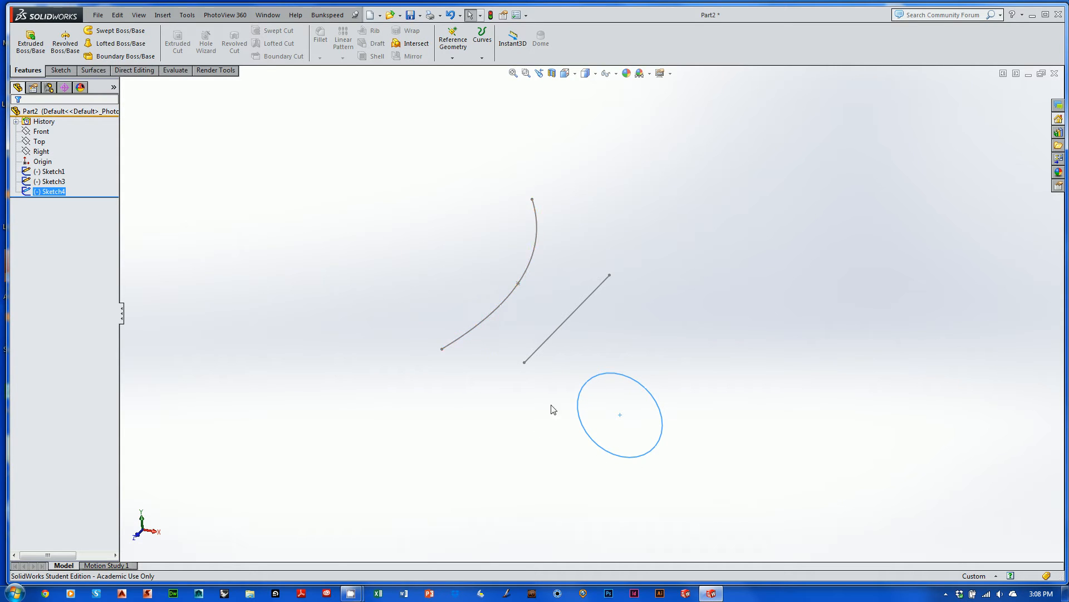
{"action": "mouse_move", "coordinate": [529, 408]}
{"action": "middle_mouse_down"}
{"action": "mouse_move", "coordinate": [546, 375]}
{"action": "mouse_move", "coordinate": [583, 346]}
{"action": "mouse_move", "coordinate": [585, 320]}
{"action": "mouse_move", "coordinate": [576, 331]}
{"action": "middle_mouse_up"}
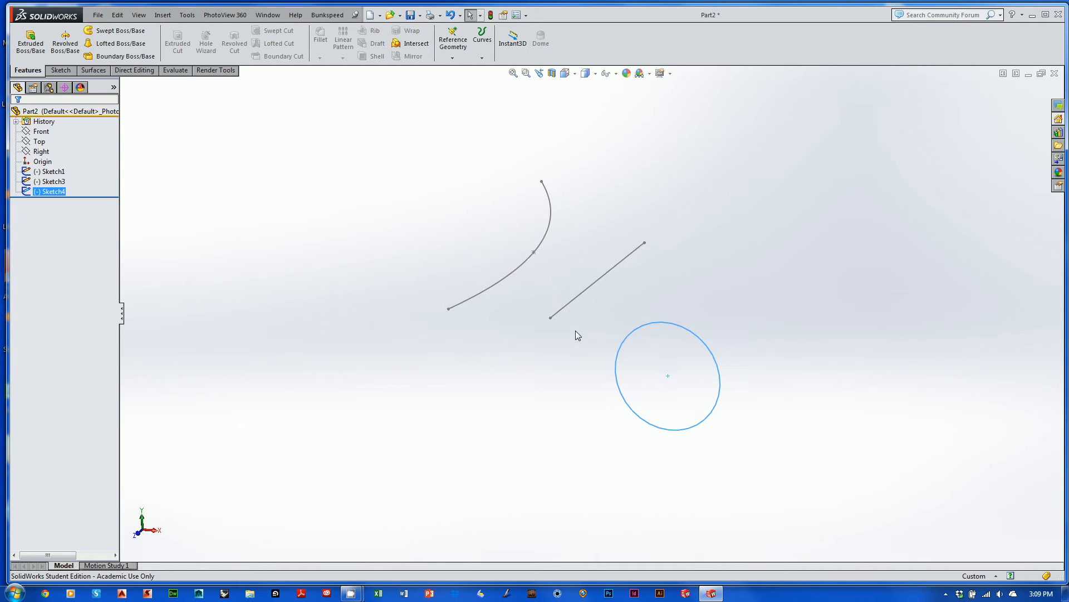
Step: Reopen the circle's sketch and draw a construction line about 19.7 mm long from the circle's centre to its lower-left circumference
{"action": "right_click", "coordinate": [683, 323]}
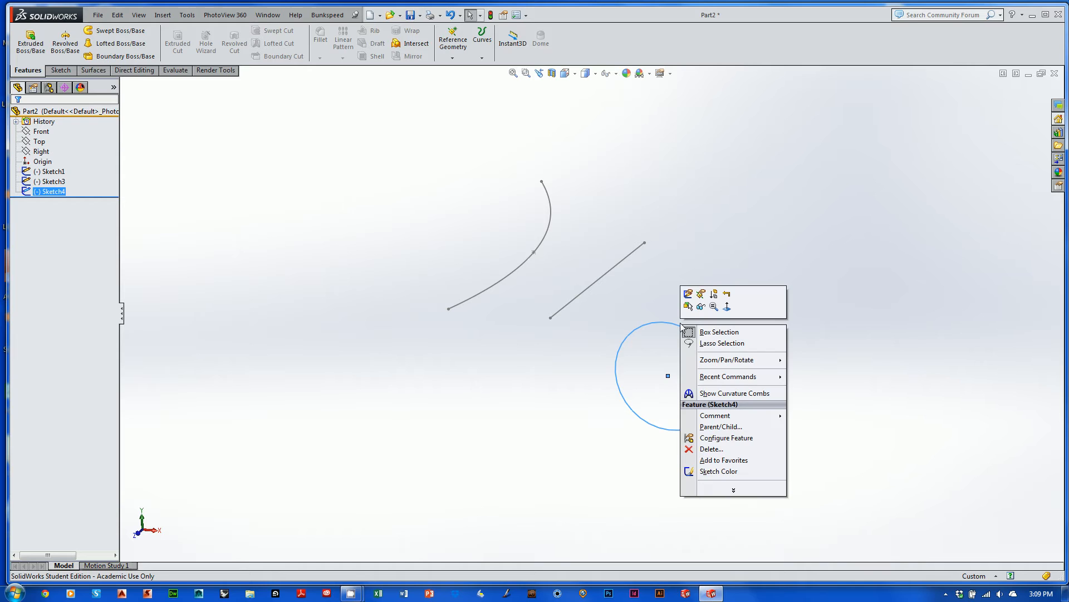
{"action": "left_click", "coordinate": [690, 298]}
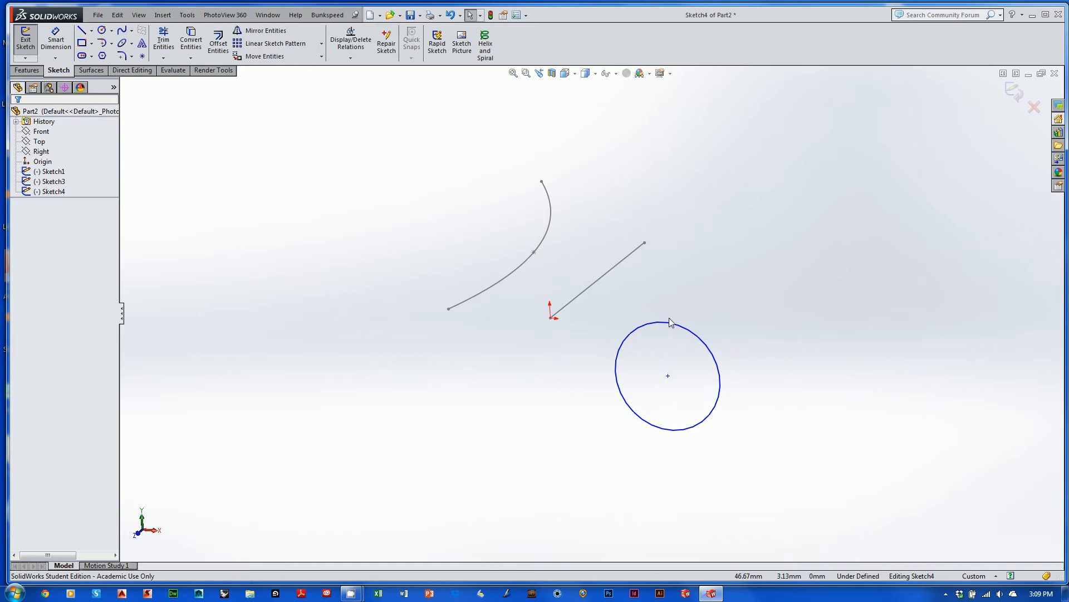
{"action": "left_click", "coordinate": [91, 31]}
{"action": "left_click", "coordinate": [101, 54]}
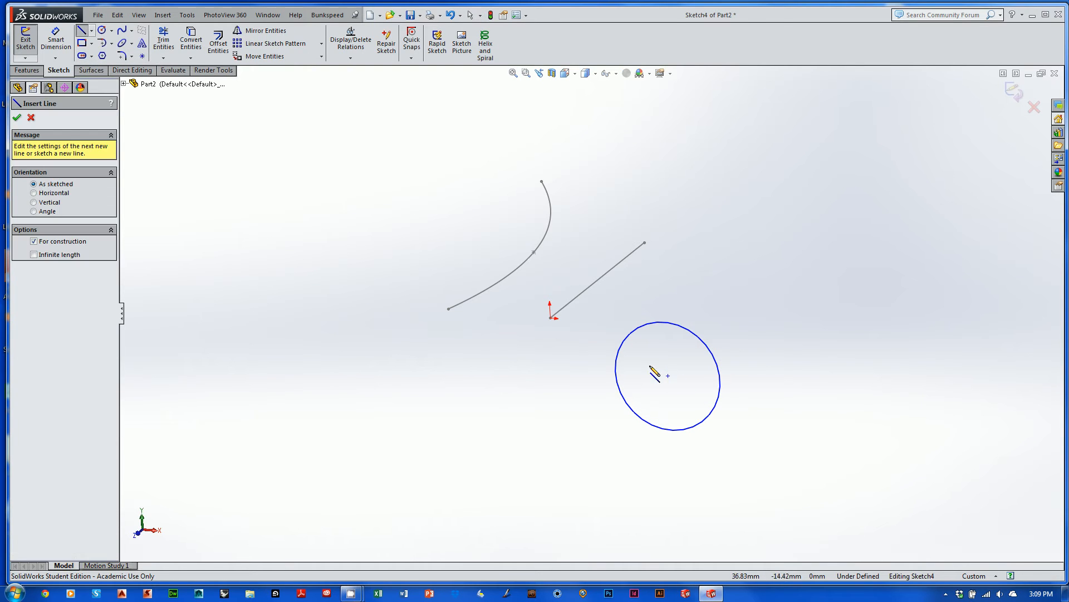
{"action": "left_click", "coordinate": [668, 376]}
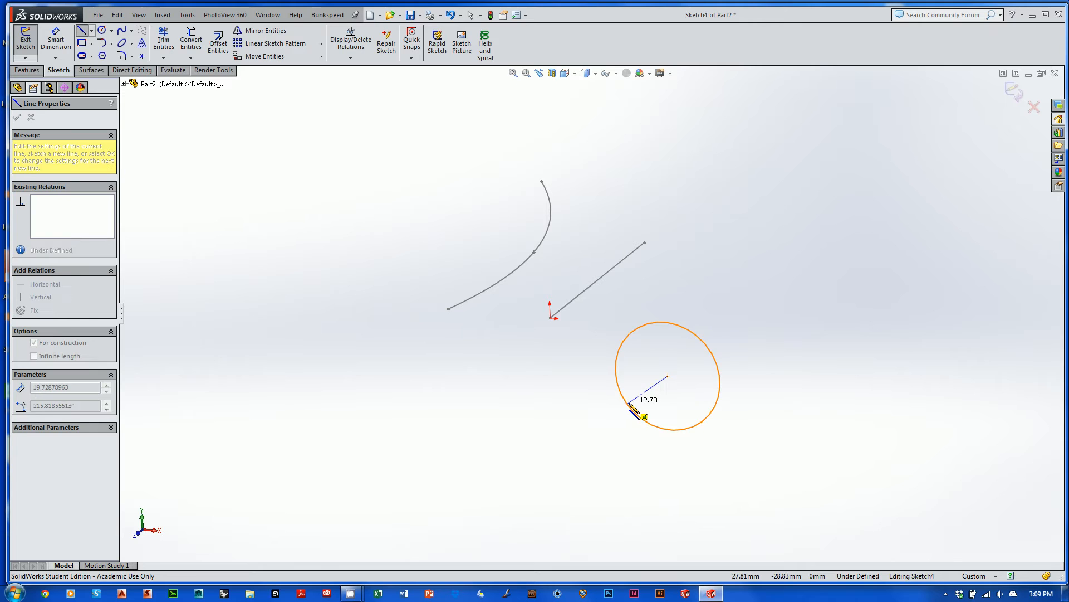
{"action": "left_click", "coordinate": [627, 403]}
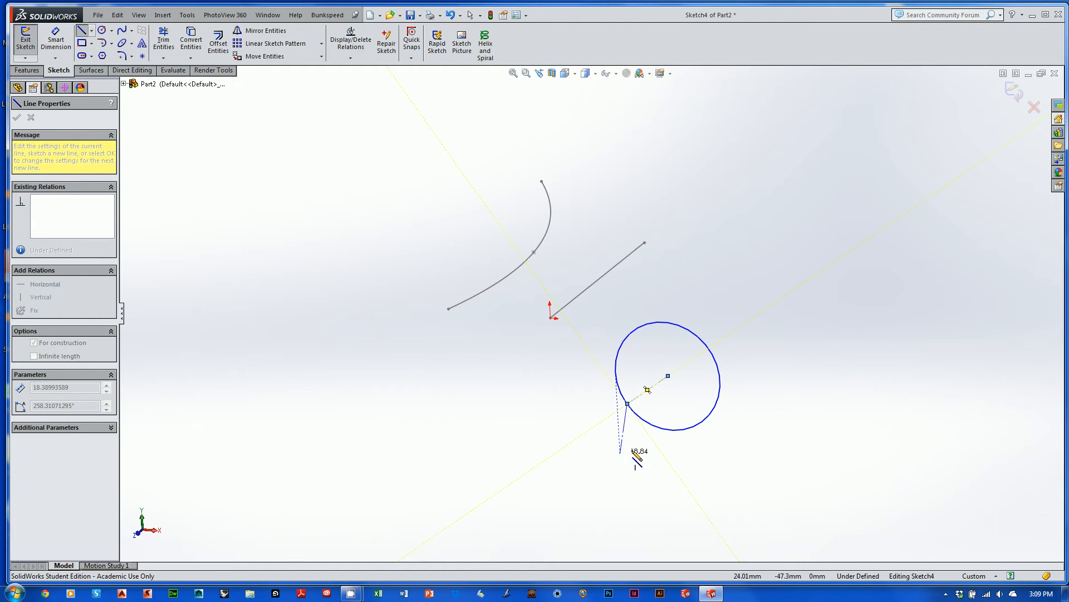
{"action": "key", "text": "Escape"}
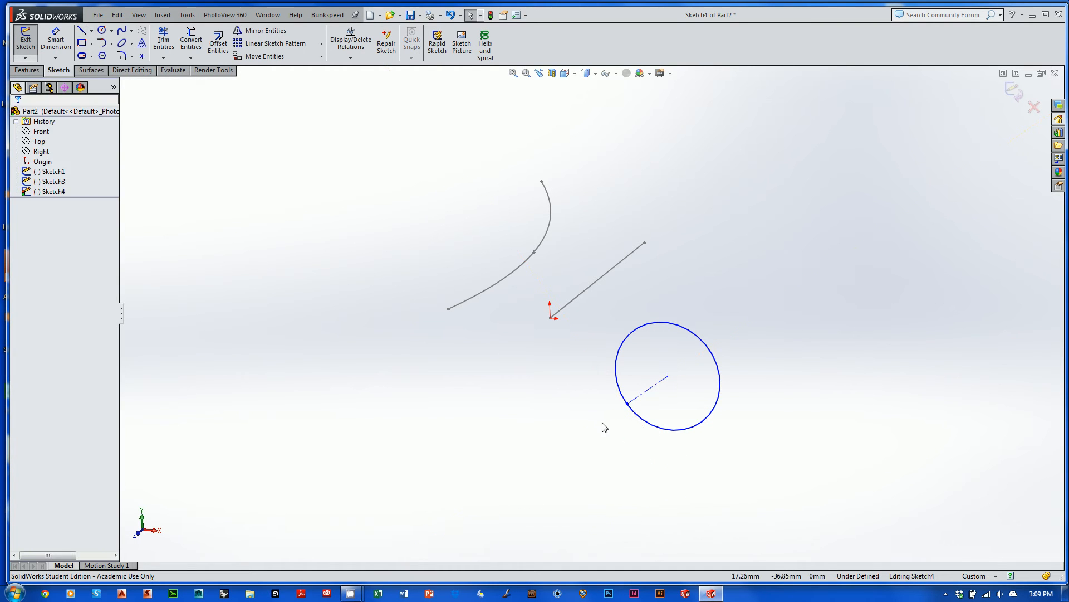
{"action": "scroll", "coordinate": [604, 428], "scroll_direction": "down", "scroll_amount": 3}
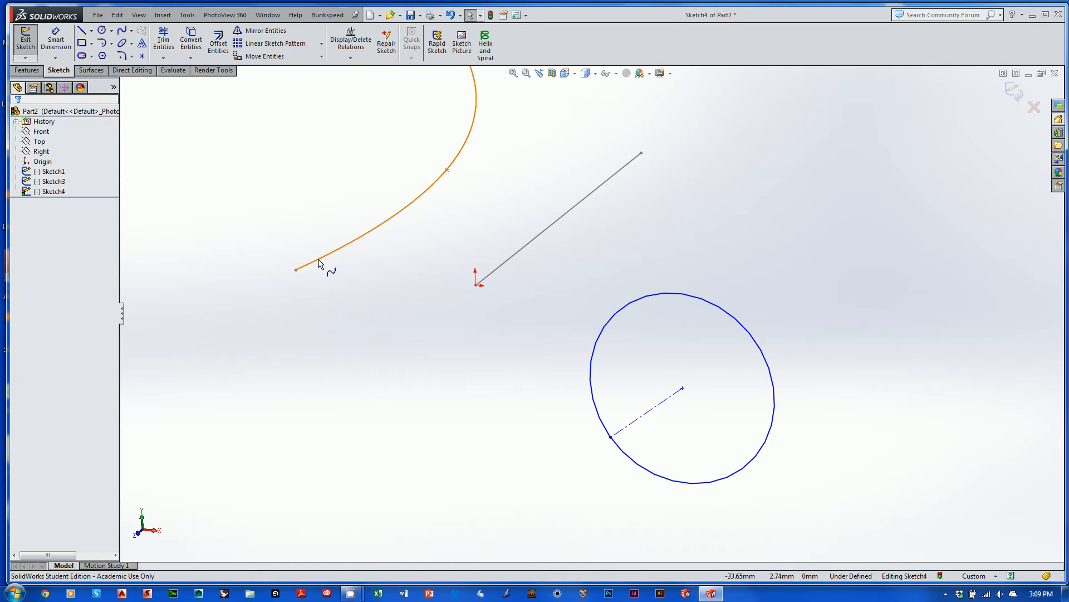
{"action": "scroll", "coordinate": [719, 232], "scroll_direction": "up", "scroll_amount": 4}
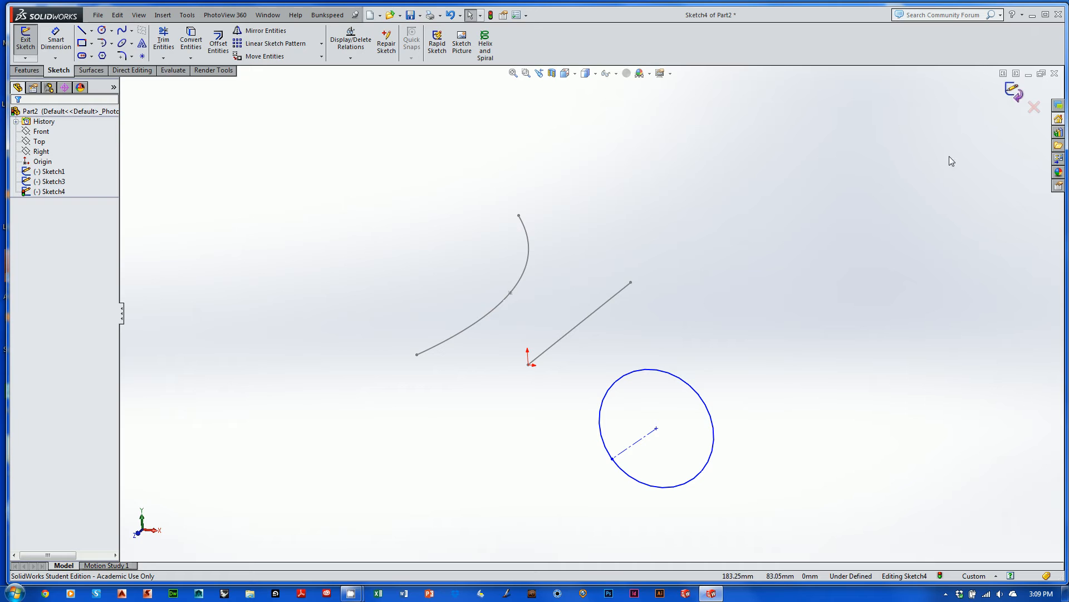
{"action": "left_click", "coordinate": [657, 428]}
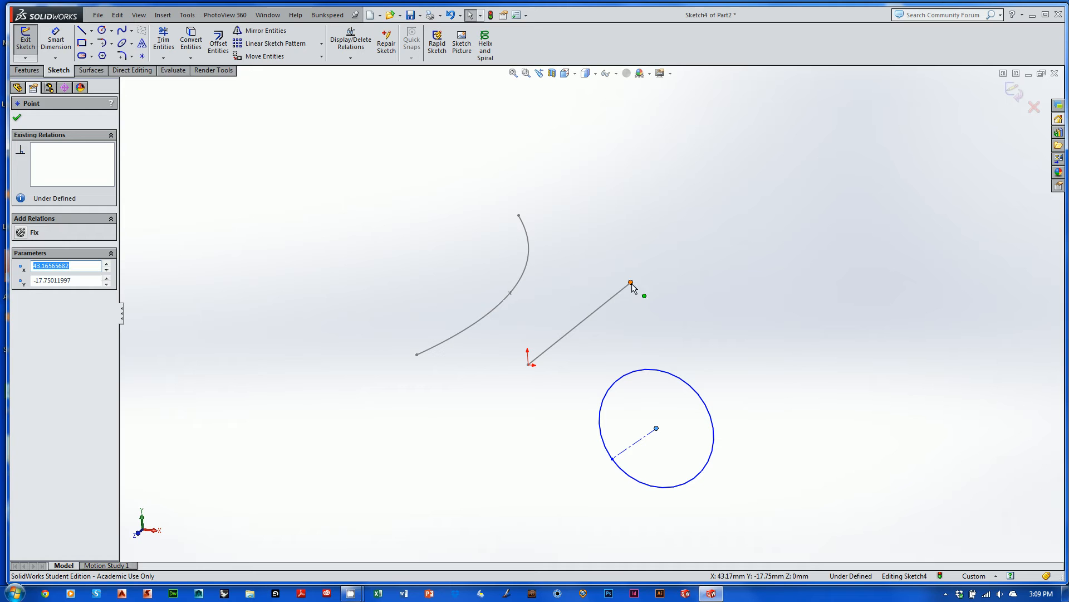
{"action": "left_click", "coordinate": [554, 349], "text": "ctrl"}
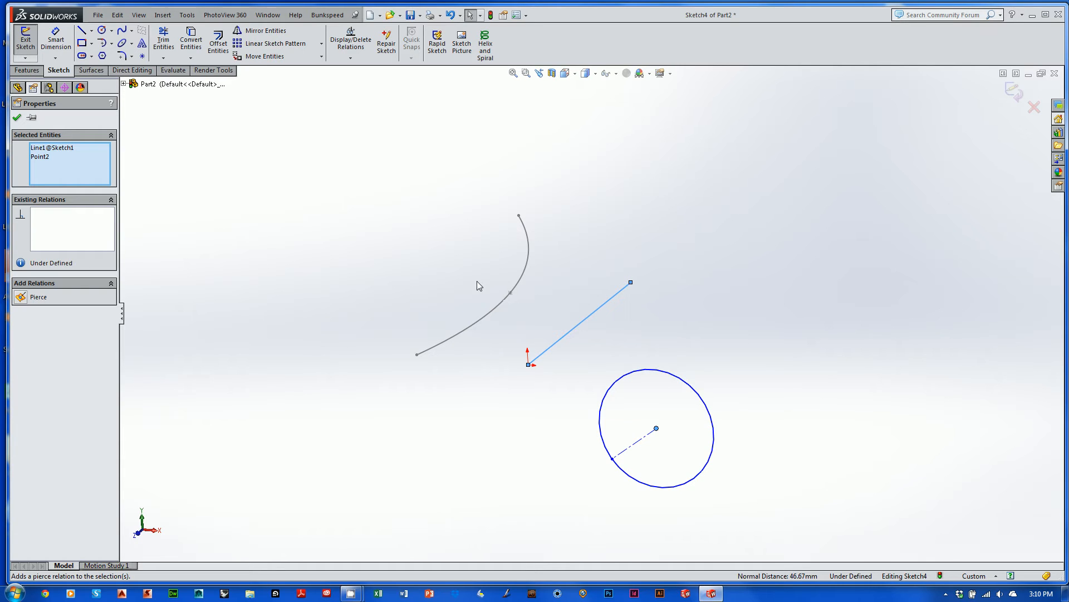
{"action": "left_click", "coordinate": [587, 401]}
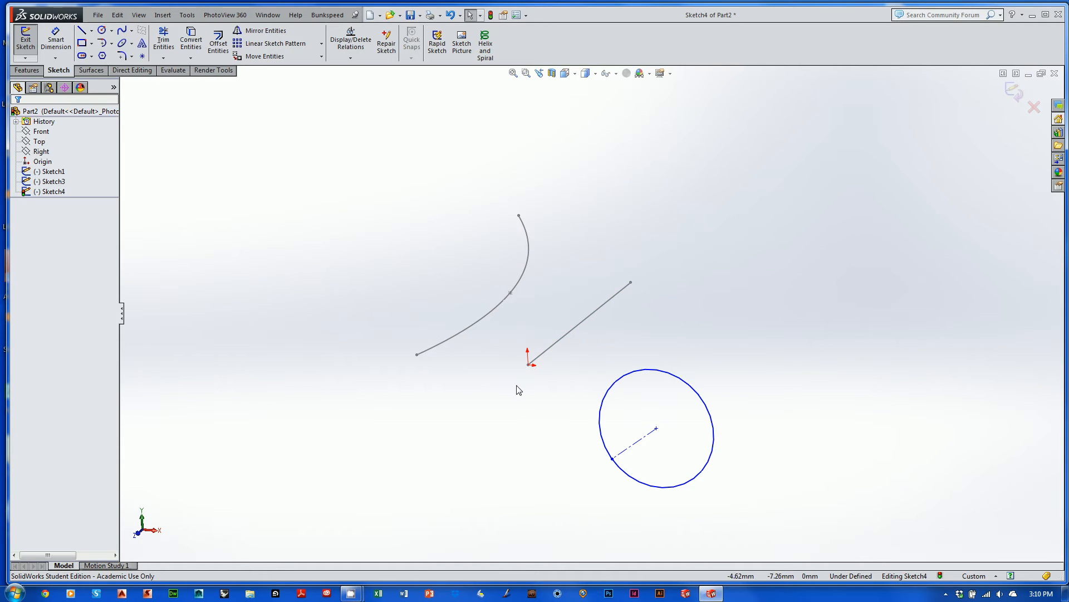
Step: Add a Pierce relation between the circle's centre point and the straight line
{"action": "left_click", "coordinate": [656, 429]}
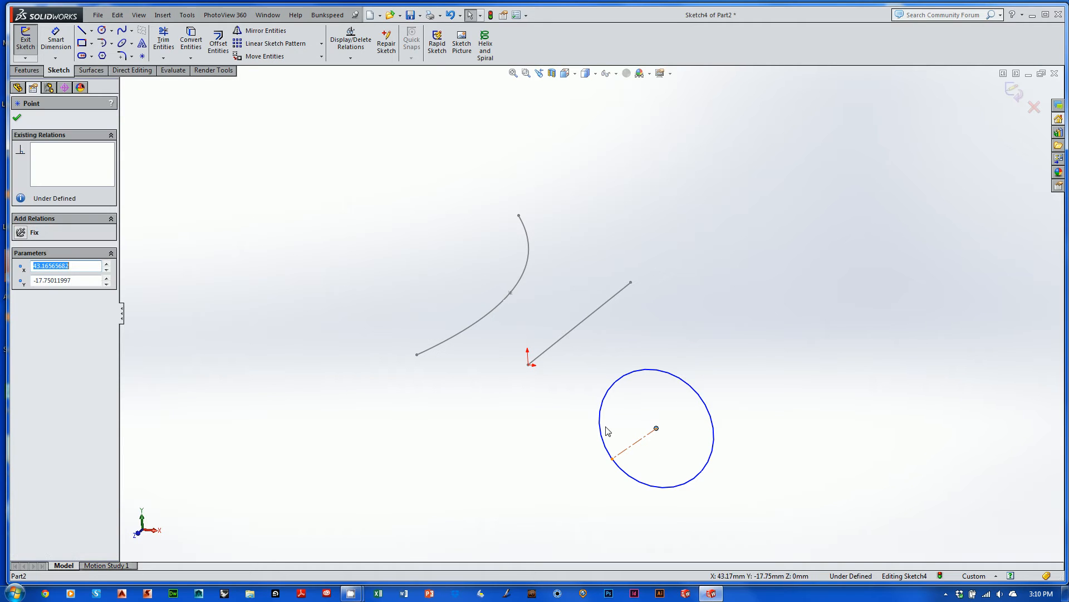
{"action": "left_click", "coordinate": [565, 341], "text": "ctrl"}
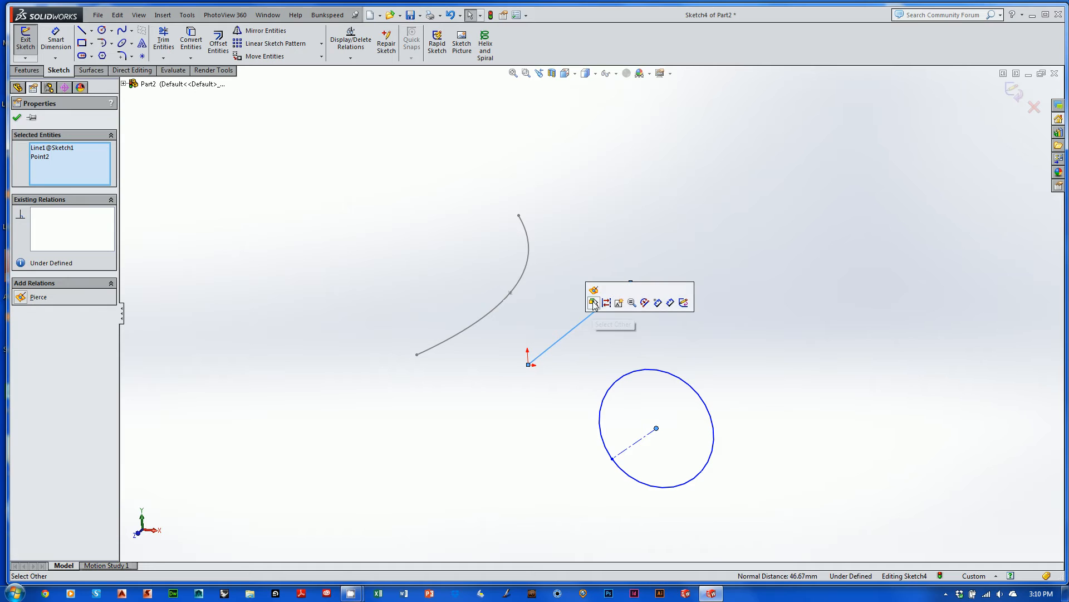
{"action": "left_click", "coordinate": [593, 295]}
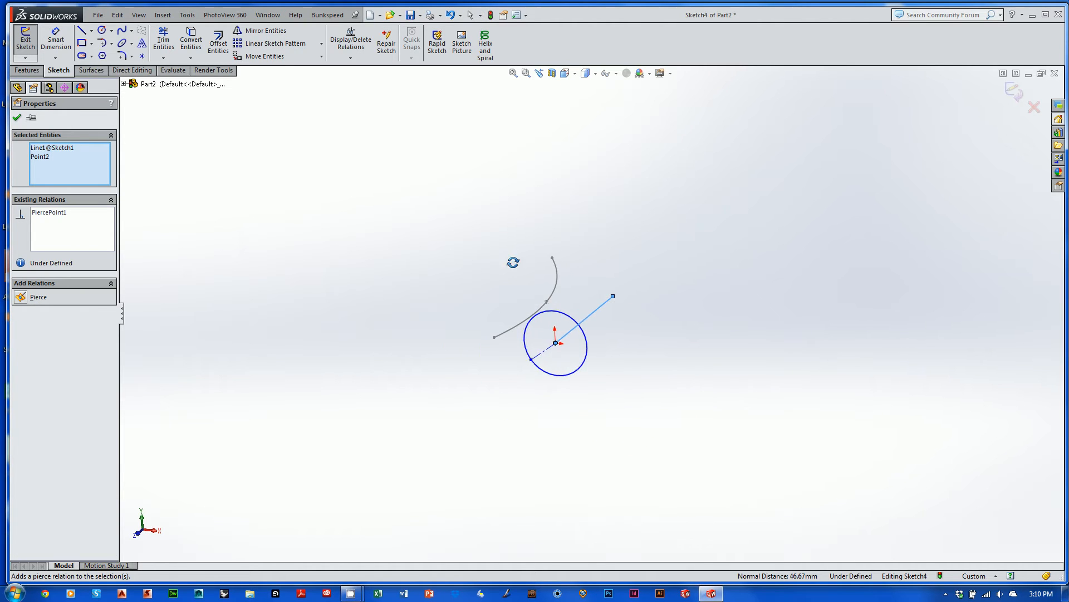
Step: Examine the relations available between the construction line's outer endpoint and the spline, and between the circle and the spline
{"action": "mouse_move", "coordinate": [513, 257]}
{"action": "middle_mouse_down"}
{"action": "mouse_move", "coordinate": [608, 353]}
{"action": "mouse_move", "coordinate": [625, 415]}
{"action": "mouse_move", "coordinate": [537, 451]}
{"action": "mouse_move", "coordinate": [534, 344]}
{"action": "mouse_move", "coordinate": [558, 402]}
{"action": "mouse_move", "coordinate": [576, 347]}
{"action": "mouse_move", "coordinate": [537, 301]}
{"action": "mouse_move", "coordinate": [543, 286]}
{"action": "middle_mouse_up"}
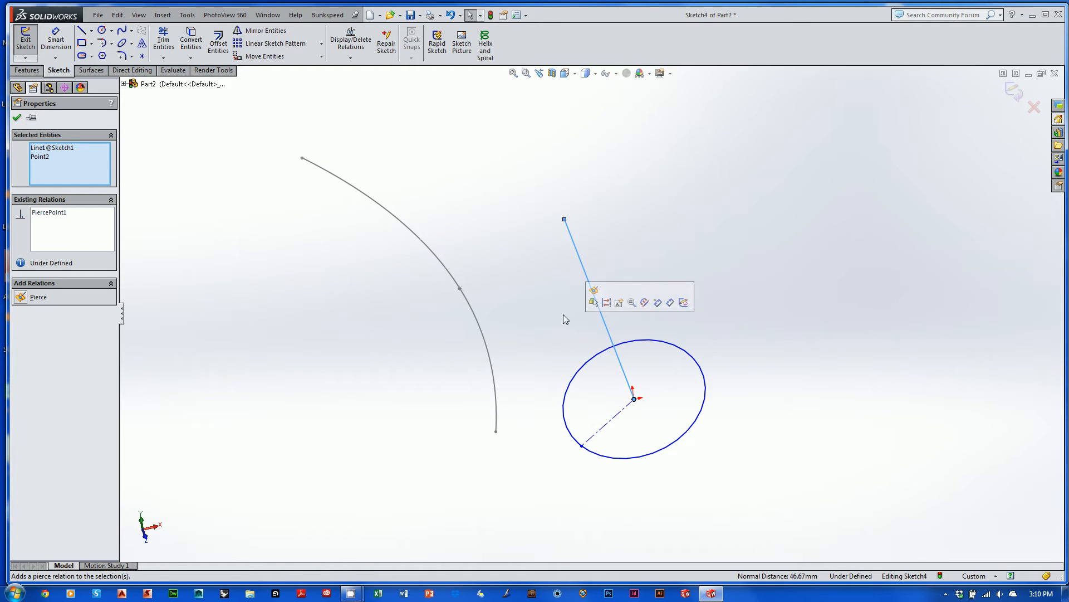
{"action": "left_click", "coordinate": [581, 445]}
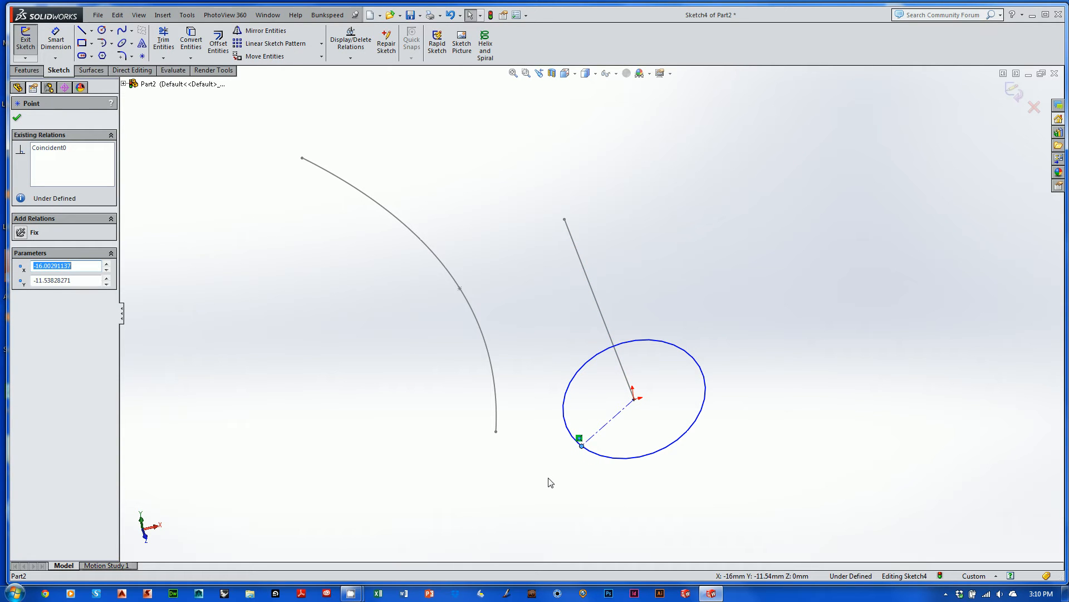
{"action": "left_click", "coordinate": [493, 376], "text": "ctrl"}
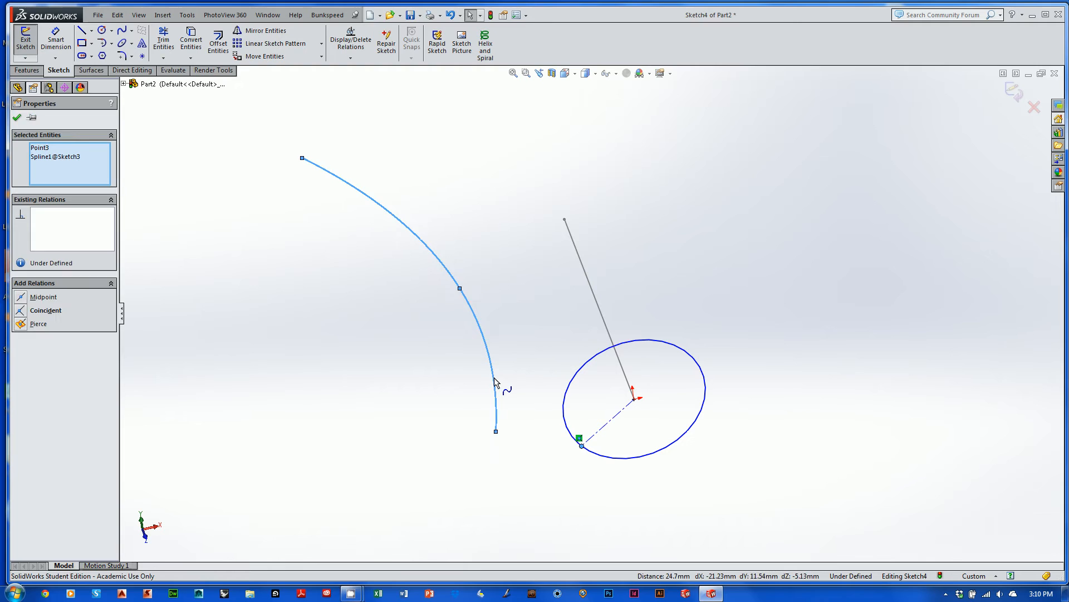
{"action": "left_click", "coordinate": [518, 335]}
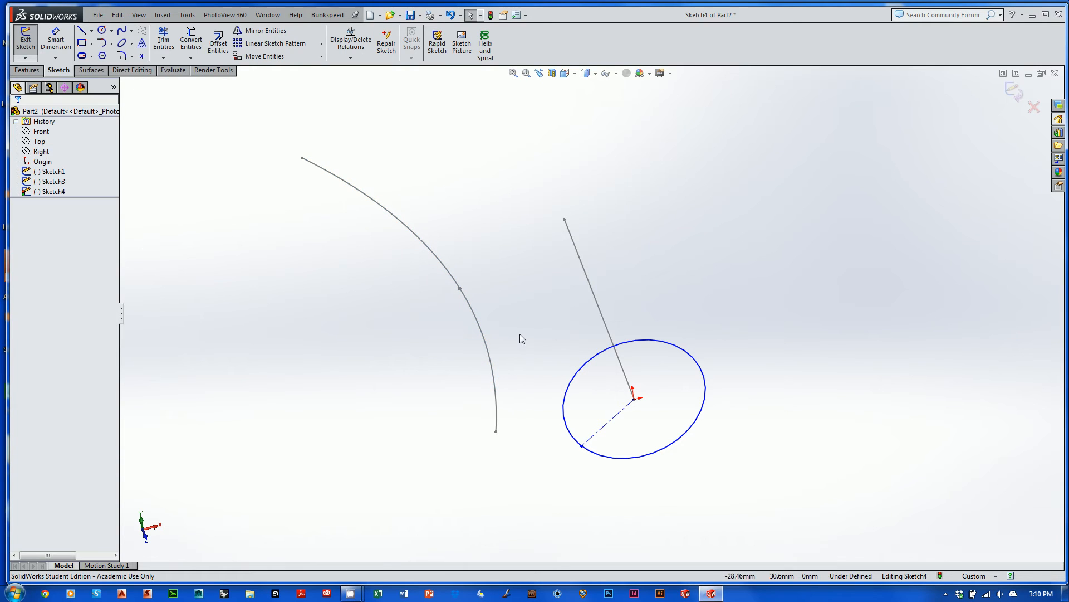
{"action": "left_click", "coordinate": [493, 382]}
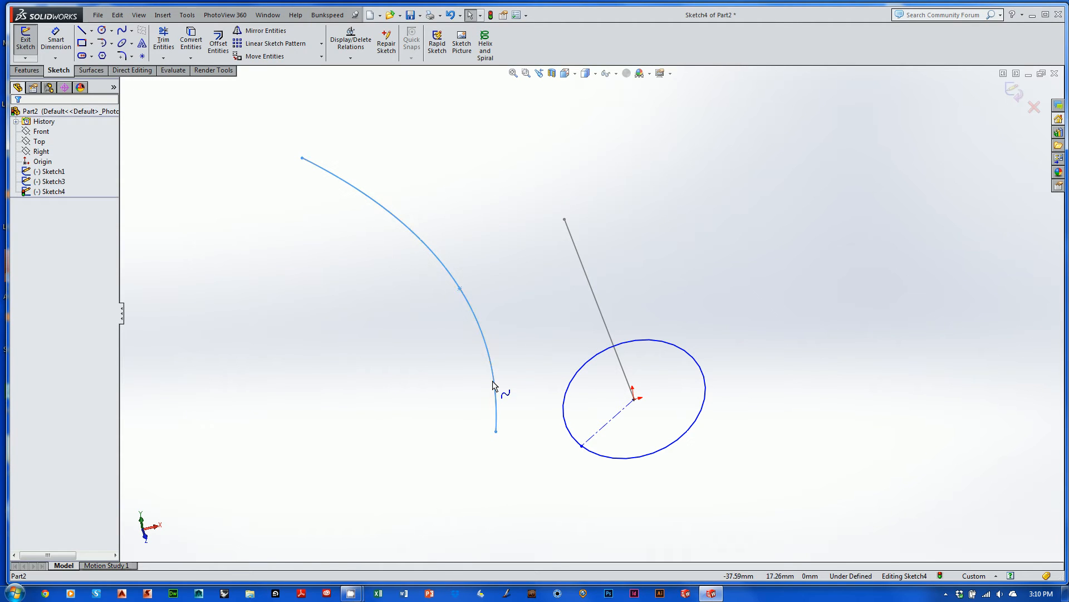
{"action": "left_click", "coordinate": [534, 431]}
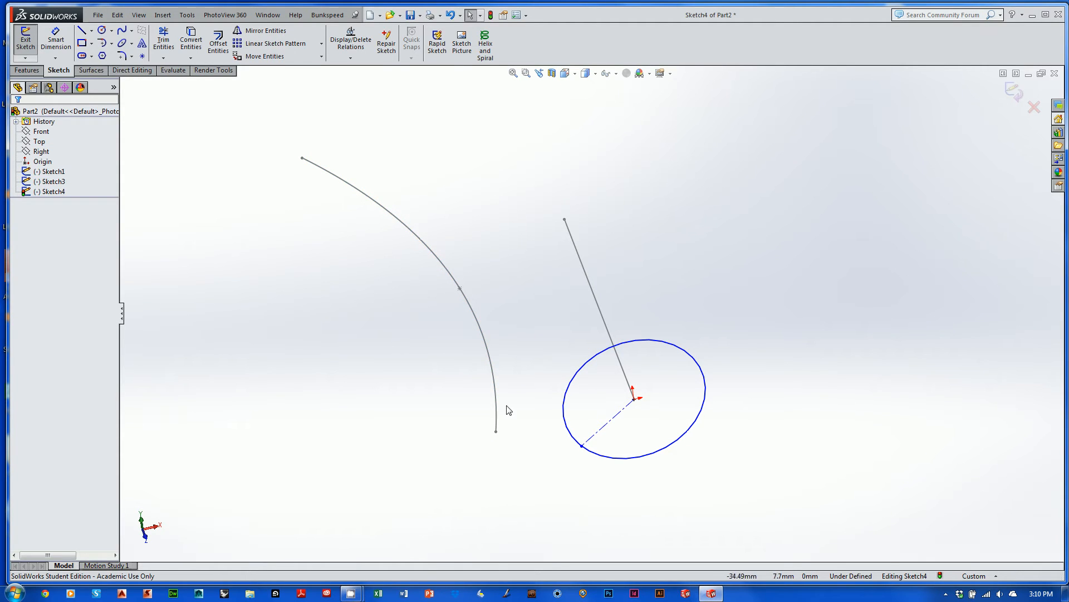
{"action": "left_click", "coordinate": [581, 445]}
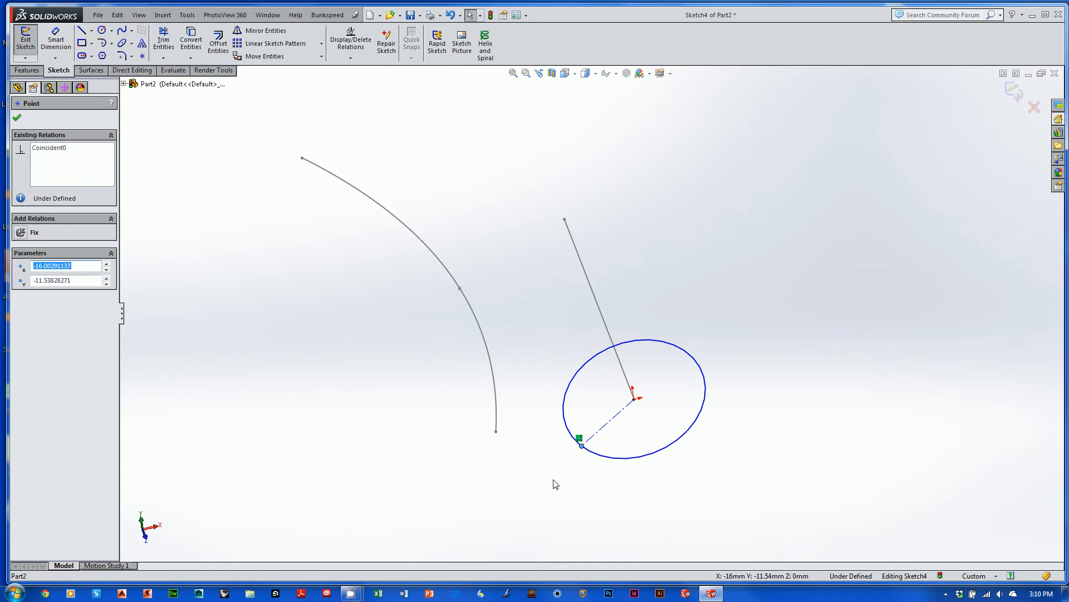
{"action": "left_click", "coordinate": [492, 368], "text": "ctrl"}
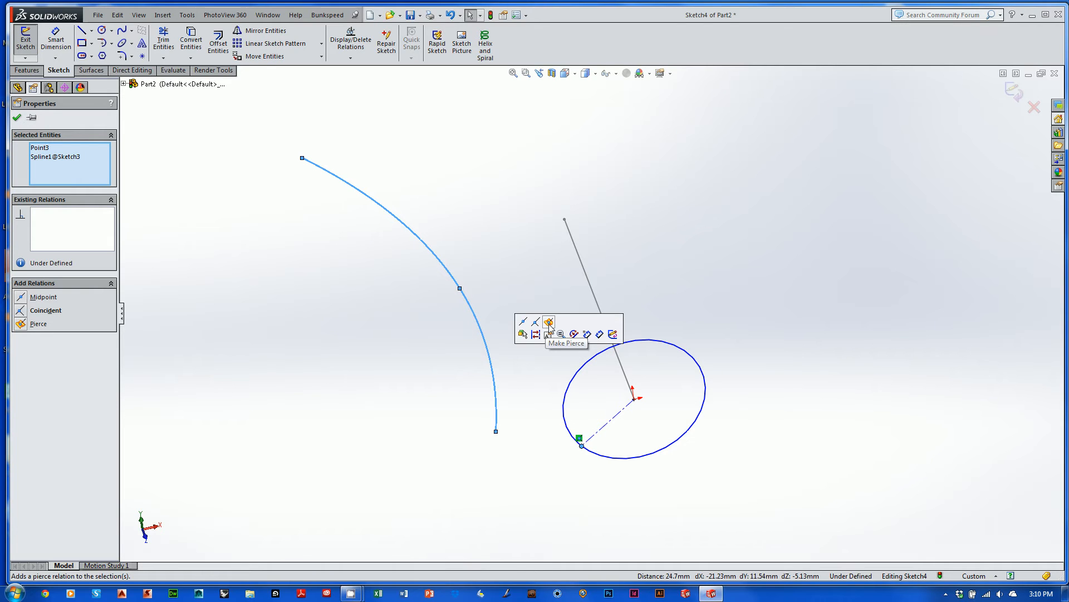
{"action": "left_click", "coordinate": [539, 417]}
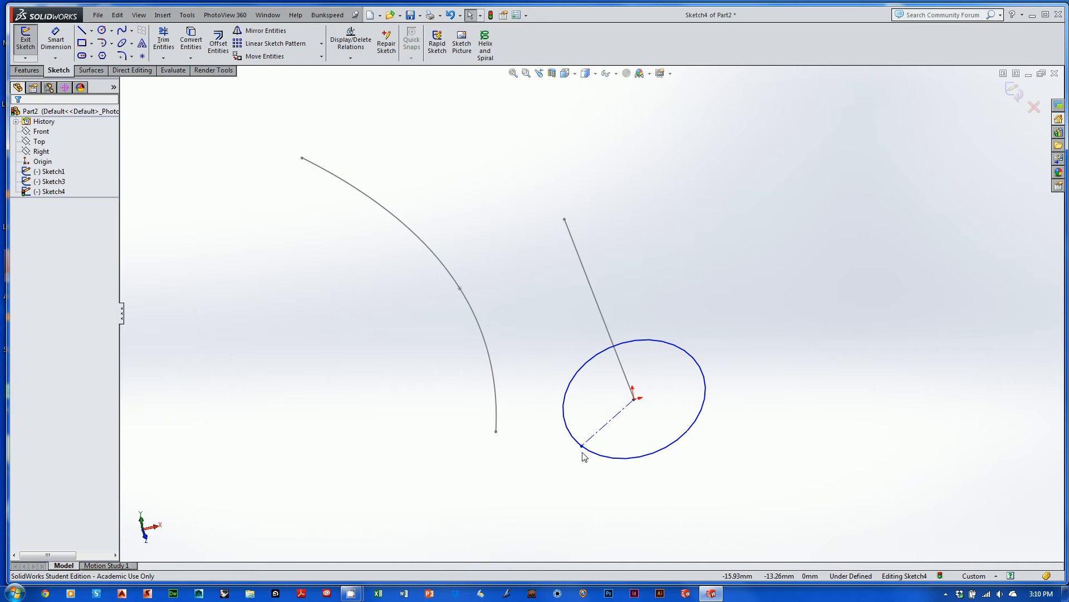
{"action": "left_click", "coordinate": [495, 404]}
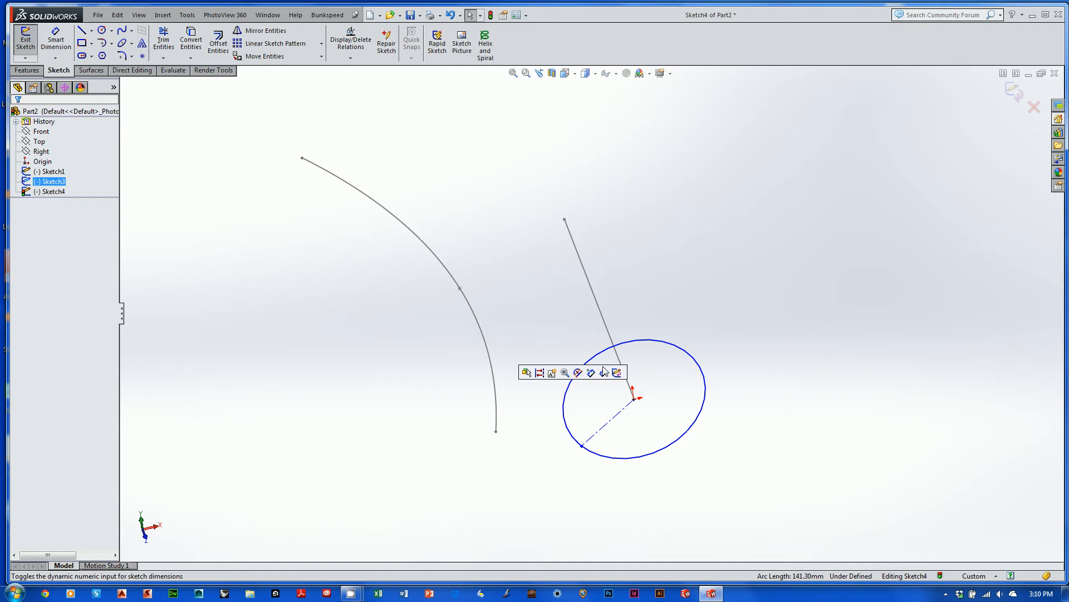
{"action": "left_click", "coordinate": [567, 426]}
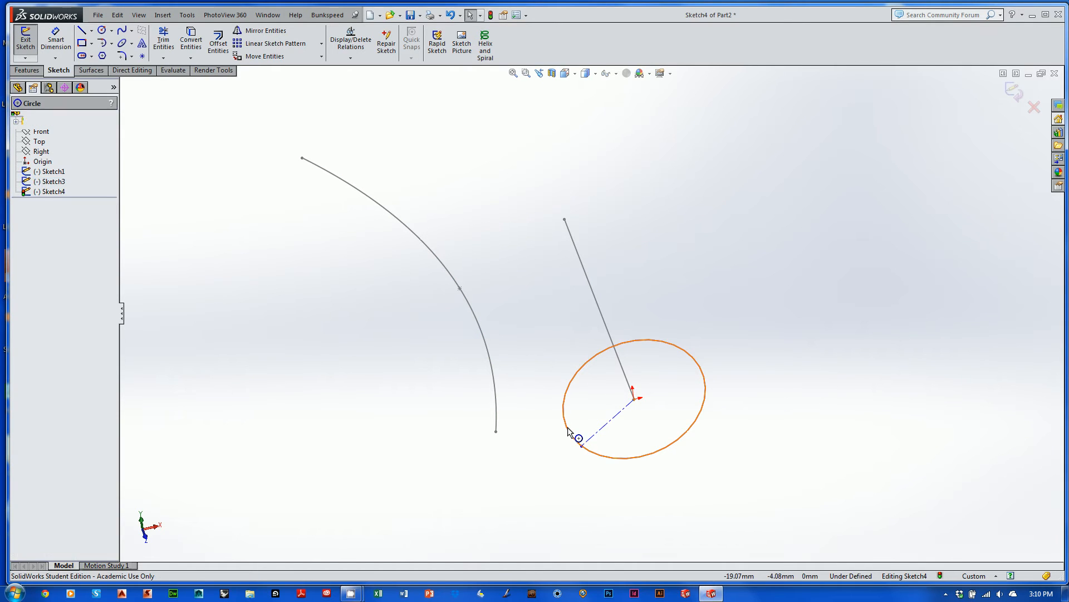
{"action": "left_click", "coordinate": [494, 399], "text": "ctrl"}
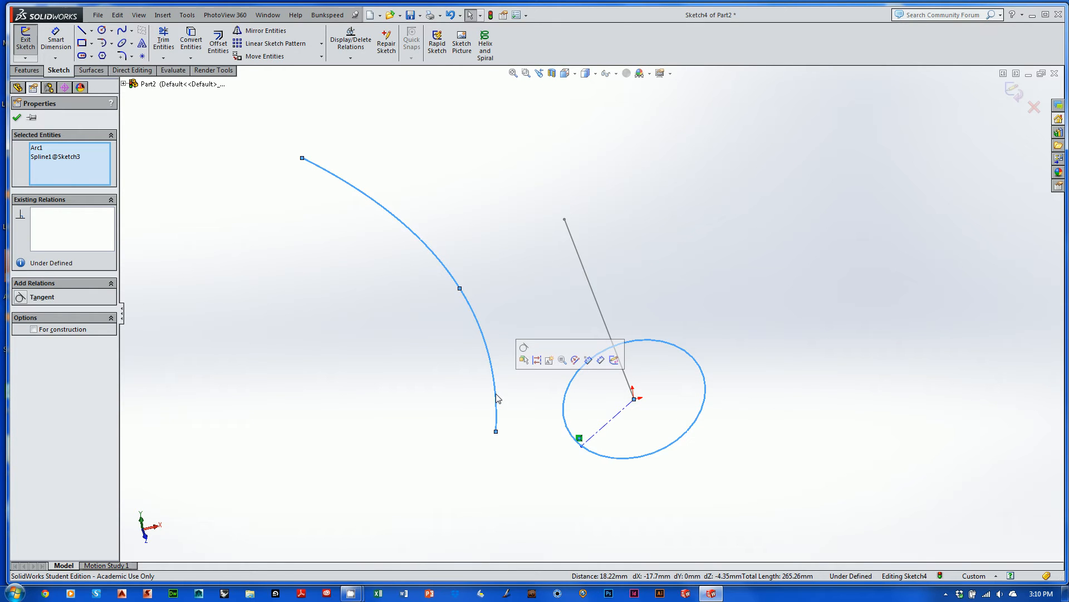
{"action": "left_click", "coordinate": [527, 474]}
{"action": "left_click", "coordinate": [582, 447]}
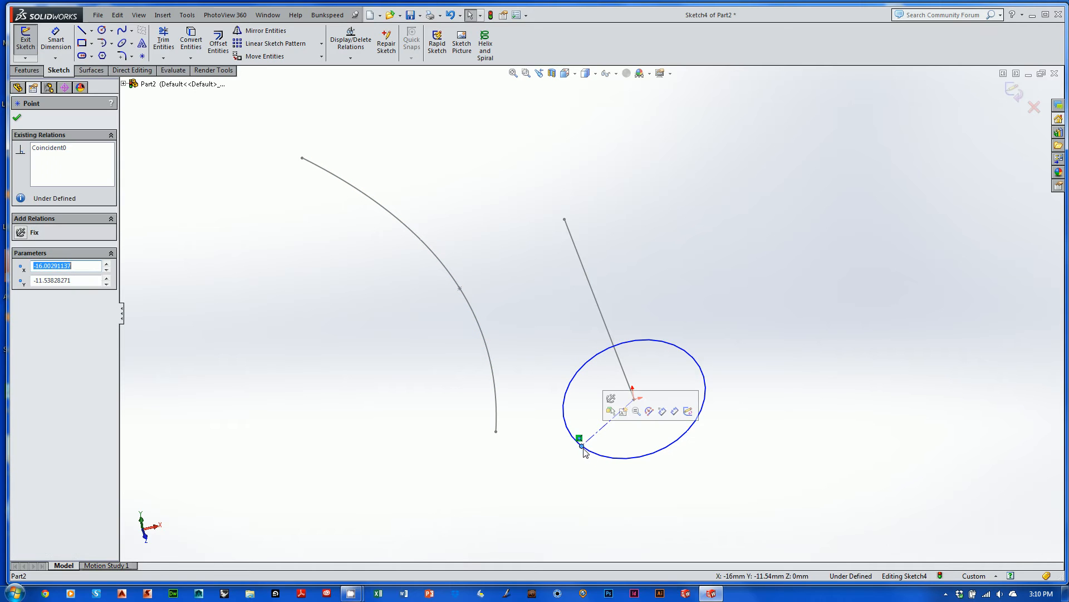
{"action": "left_click", "coordinate": [568, 476]}
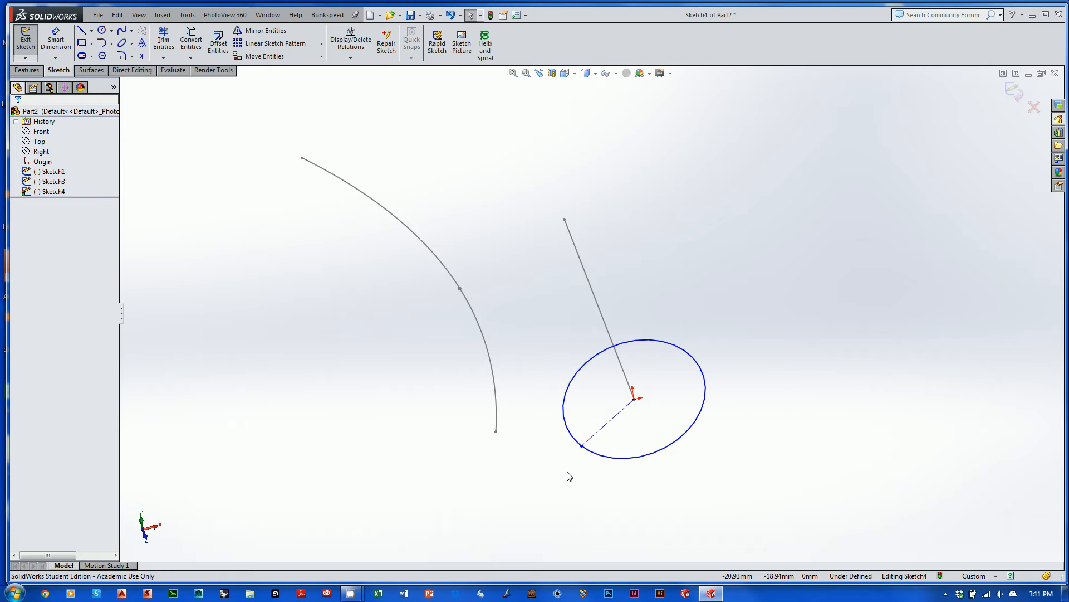
Step: Add a Pierce relation between the construction line's outer endpoint and the spline, and exit the circle's sketch
{"action": "left_click", "coordinate": [582, 447]}
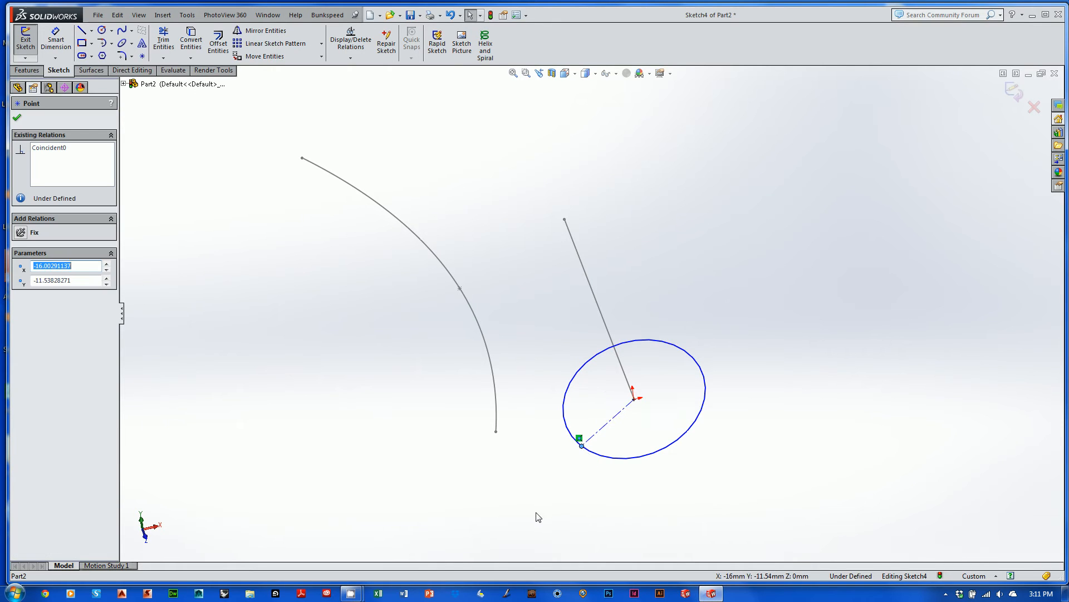
{"action": "left_click", "coordinate": [495, 383], "text": "ctrl"}
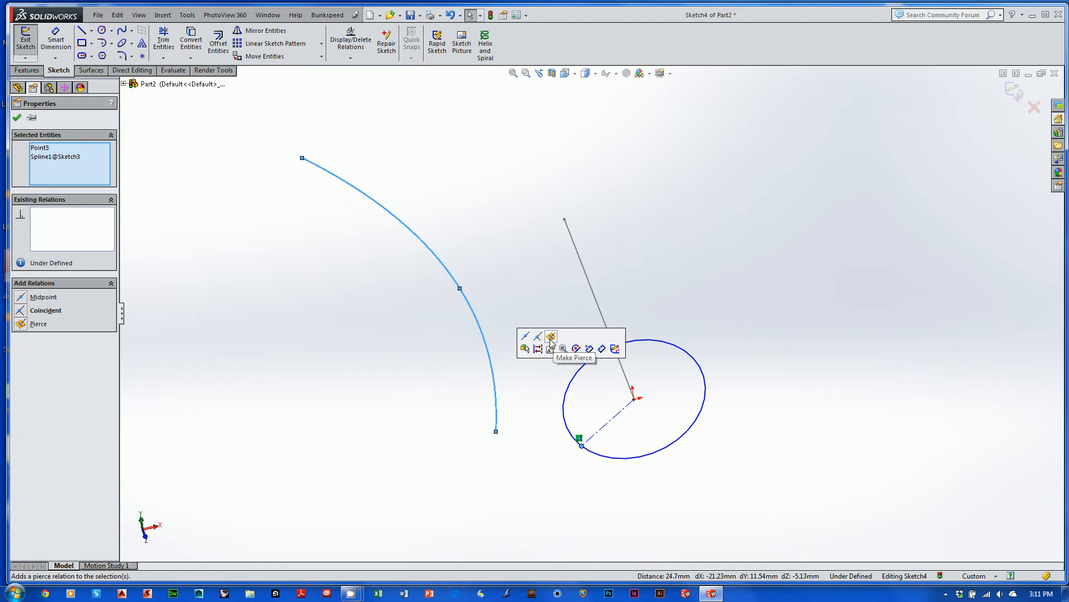
{"action": "left_click", "coordinate": [551, 337]}
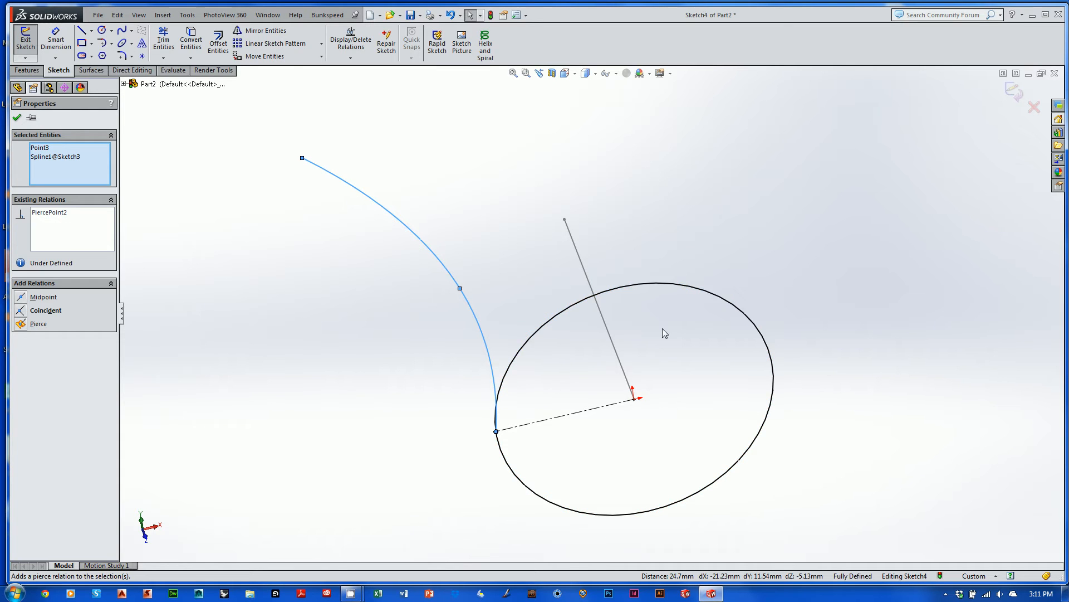
{"action": "mouse_move", "coordinate": [661, 332]}
{"action": "middle_mouse_down"}
{"action": "mouse_move", "coordinate": [644, 340]}
{"action": "mouse_move", "coordinate": [697, 298]}
{"action": "mouse_move", "coordinate": [700, 339]}
{"action": "middle_mouse_up"}
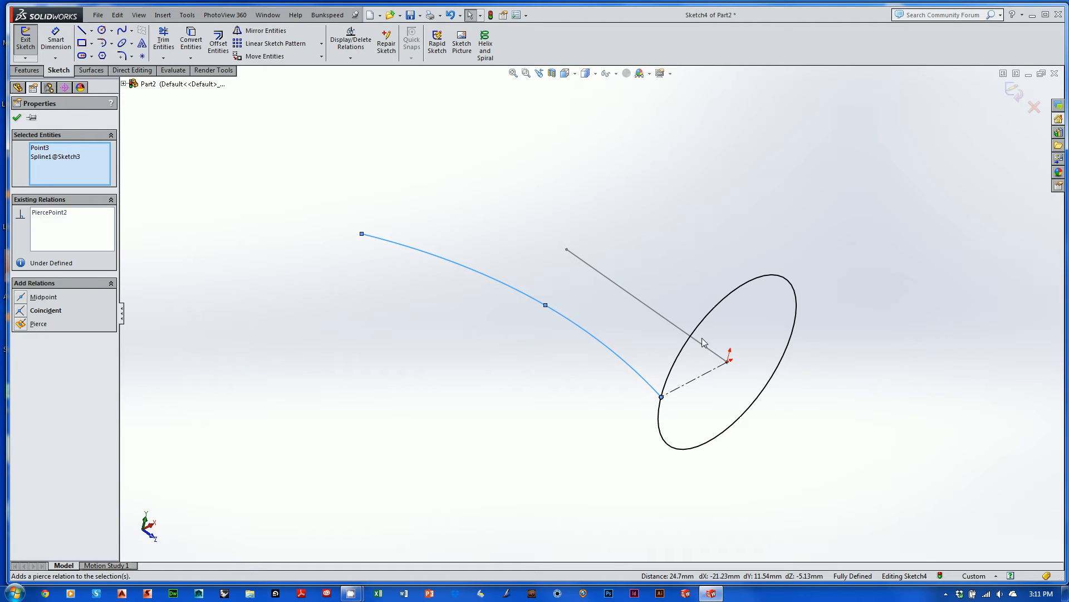
{"action": "middle_click_drag", "start_coordinate": [703, 342], "coordinate": [677, 337]}
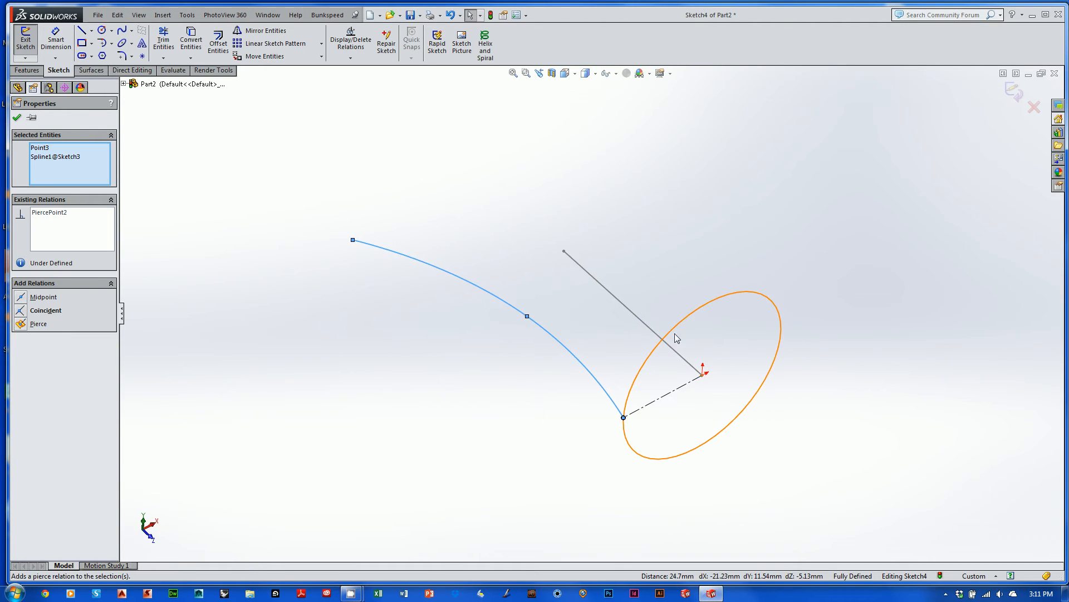
{"action": "left_click", "coordinate": [198, 253]}
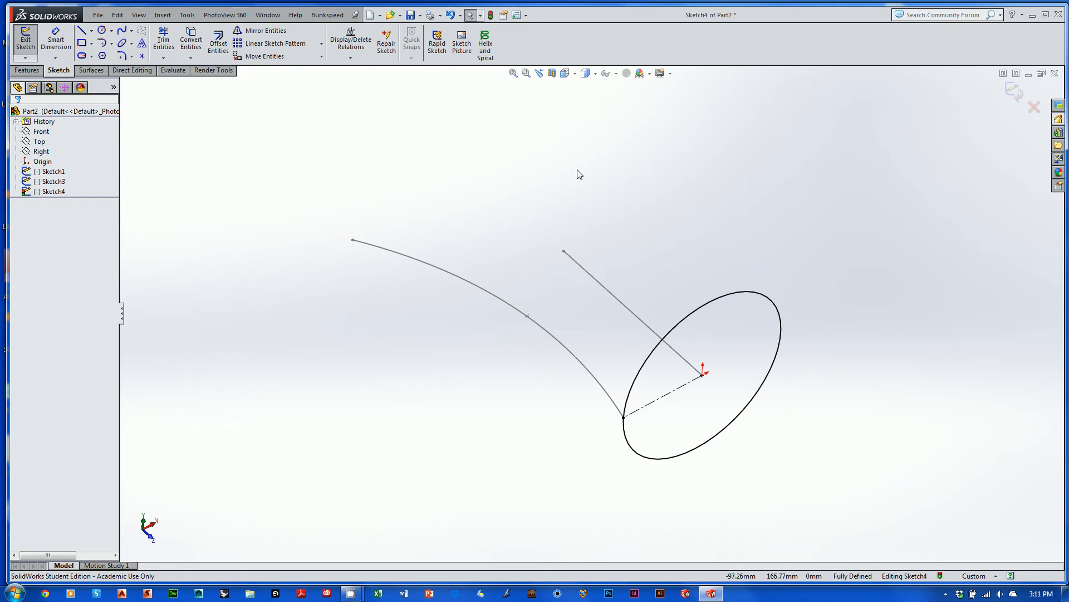
{"action": "left_click", "coordinate": [1013, 92]}
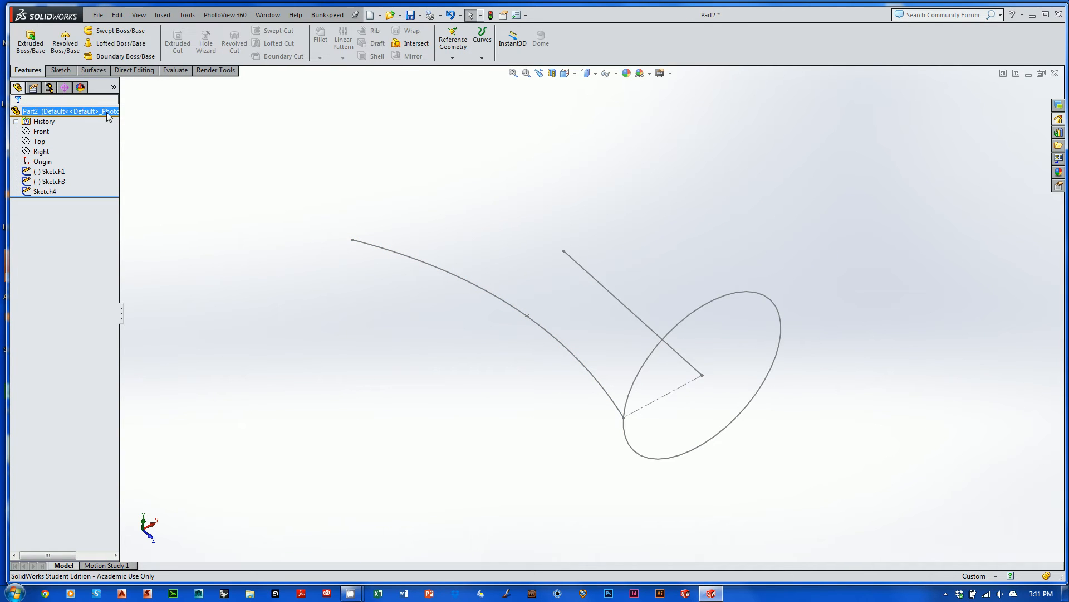
Step: Start a Swept Boss/Base with the circle sketch as the profile and the straight line as the path
{"action": "left_click", "coordinate": [120, 31]}
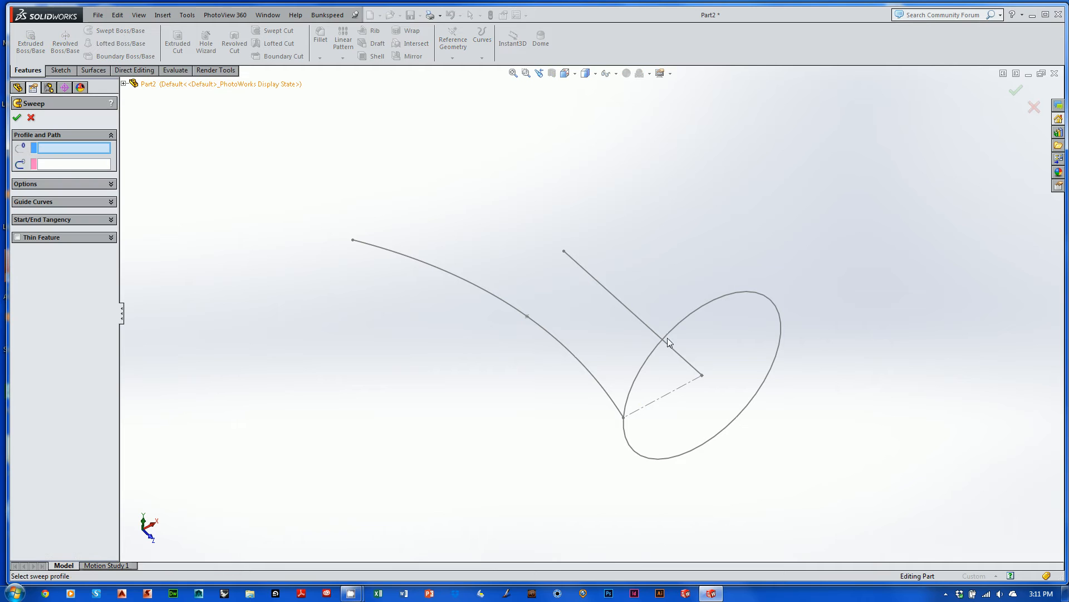
{"action": "left_click", "coordinate": [694, 313]}
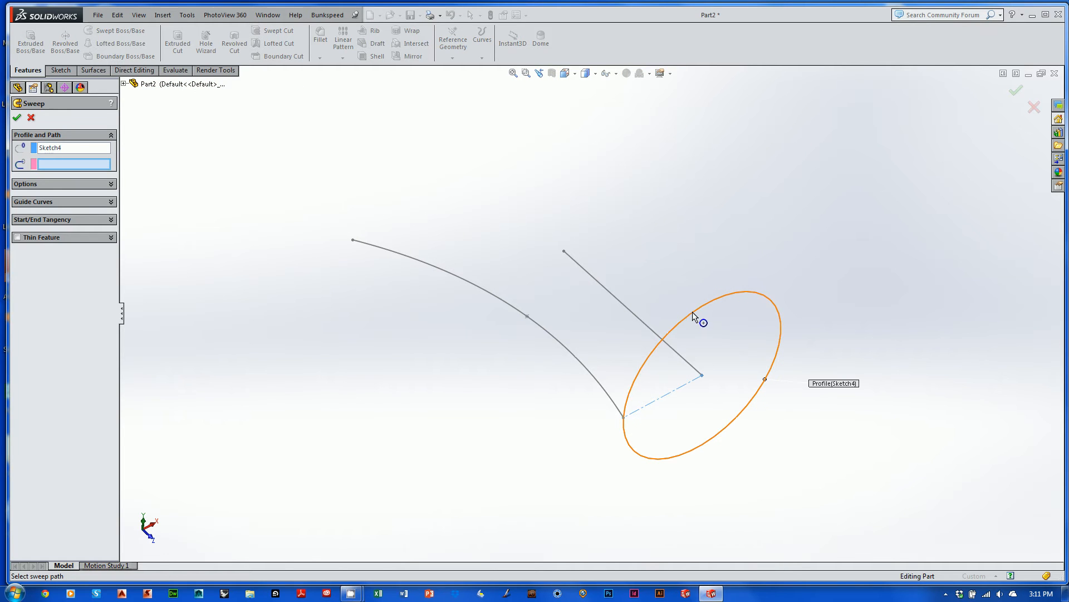
{"action": "left_click", "coordinate": [626, 306]}
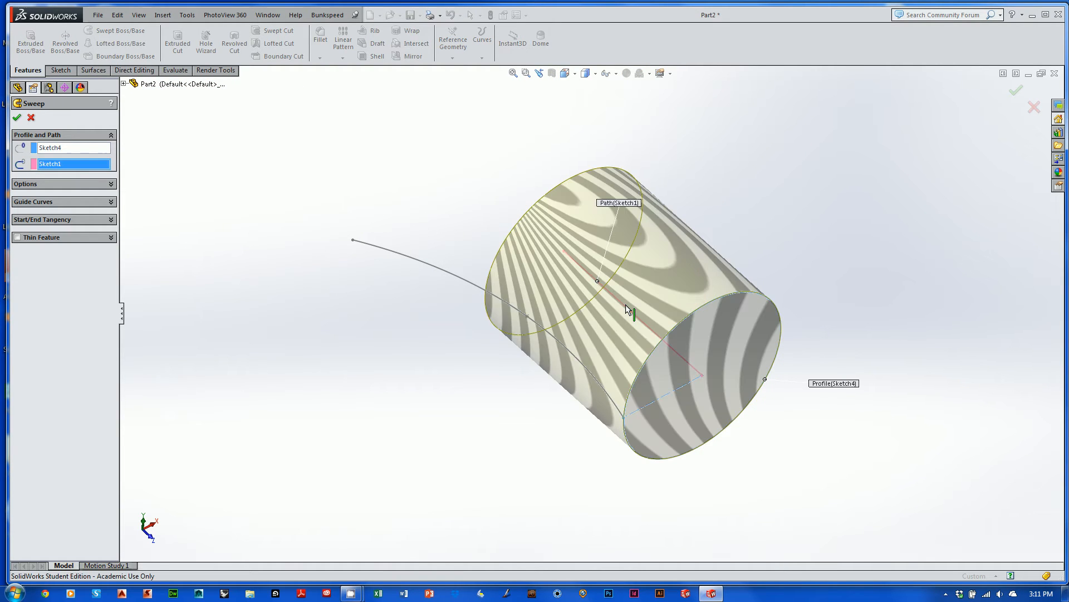
{"action": "key", "text": "Delete"}
{"action": "mouse_move", "coordinate": [621, 284]}
{"action": "middle_mouse_down"}
{"action": "mouse_move", "coordinate": [589, 279]}
{"action": "mouse_move", "coordinate": [607, 286]}
{"action": "middle_mouse_up"}
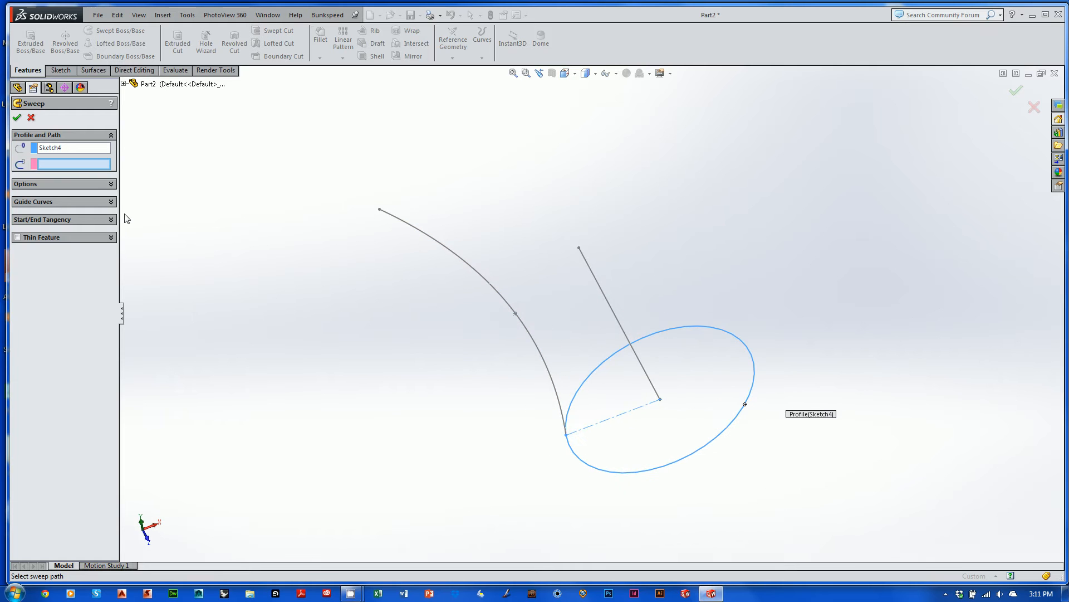
{"action": "left_click", "coordinate": [613, 306]}
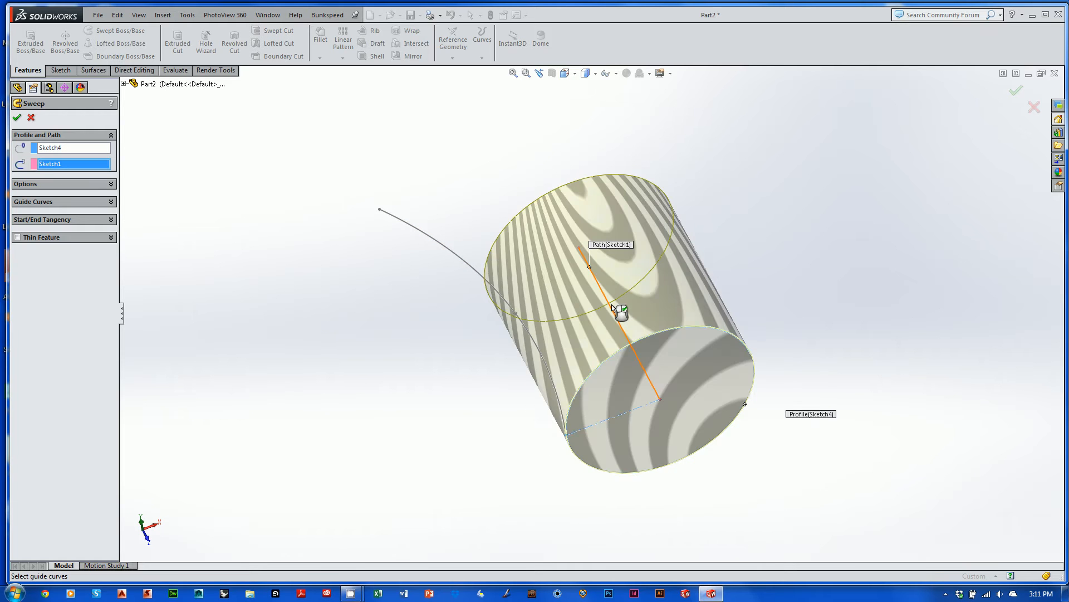
{"action": "mouse_move", "coordinate": [513, 358]}
{"action": "middle_mouse_down"}
{"action": "mouse_move", "coordinate": [566, 329]}
{"action": "mouse_move", "coordinate": [508, 394]}
{"action": "middle_mouse_up"}
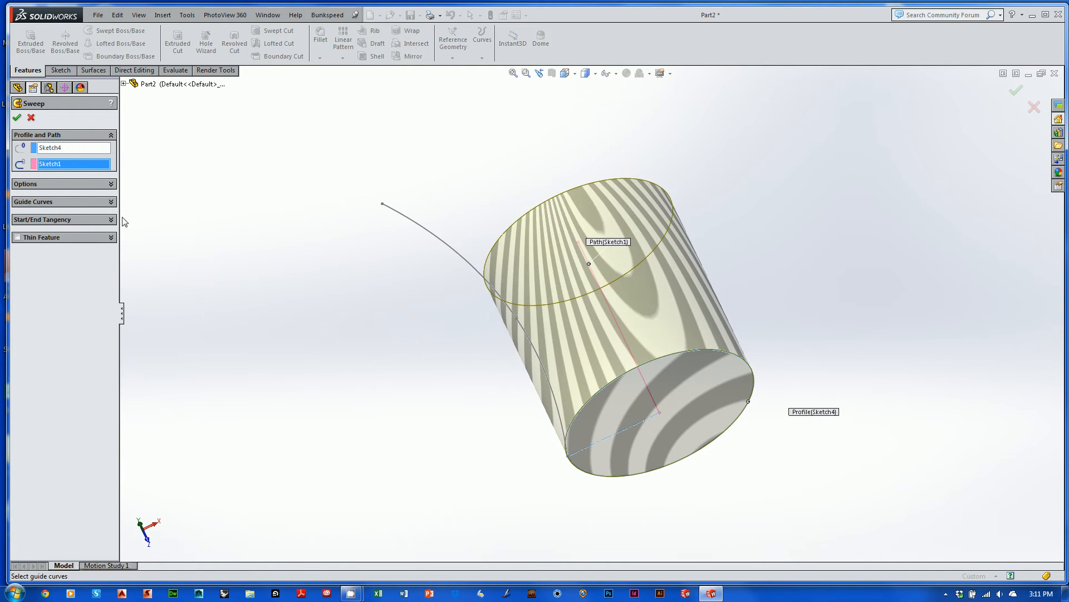
Step: Add the spline sketch as the sweep's guide curve, check the preview from several angles and create the sweep
{"action": "left_click", "coordinate": [62, 204]}
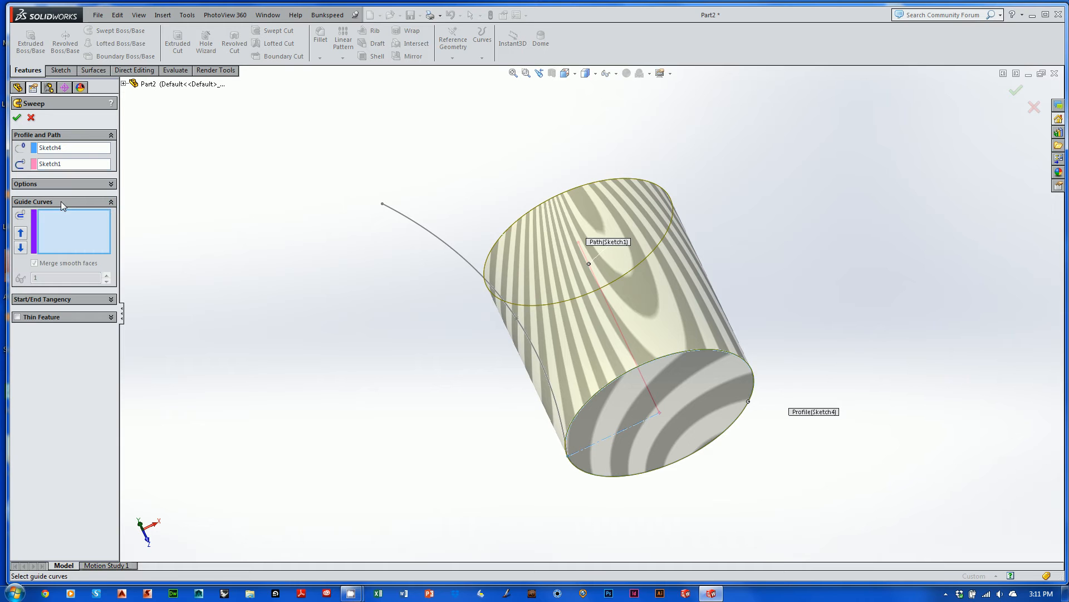
{"action": "left_click", "coordinate": [432, 232]}
{"action": "scroll", "coordinate": [509, 346], "scroll_direction": "up", "scroll_amount": 2}
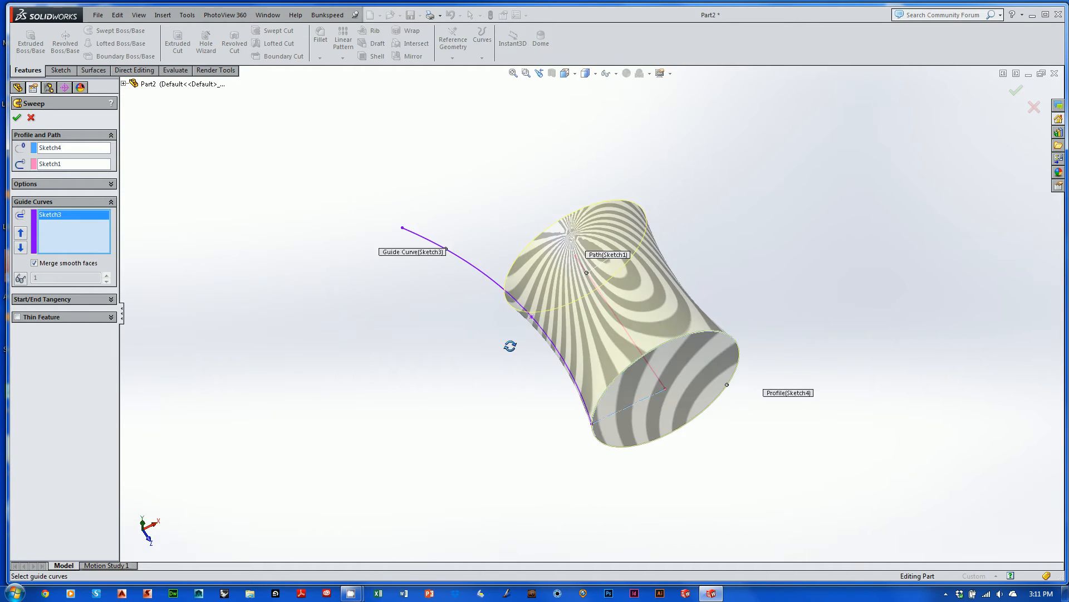
{"action": "scroll", "coordinate": [534, 384], "scroll_direction": "down", "scroll_amount": 4}
{"action": "scroll", "coordinate": [509, 401], "scroll_direction": "up", "scroll_amount": 3}
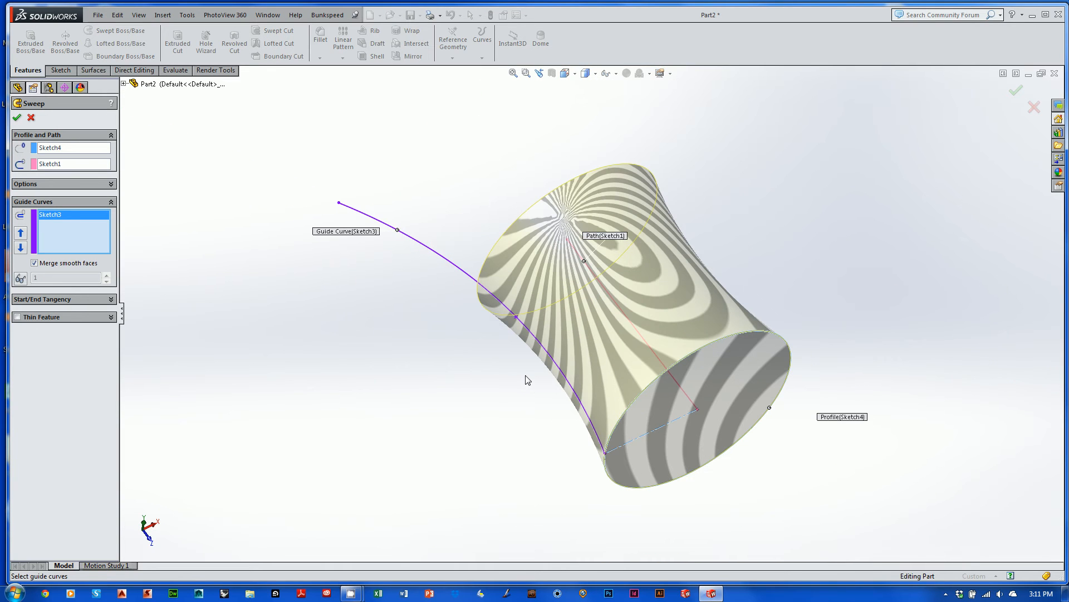
{"action": "scroll", "coordinate": [570, 376], "scroll_direction": "down", "scroll_amount": 5}
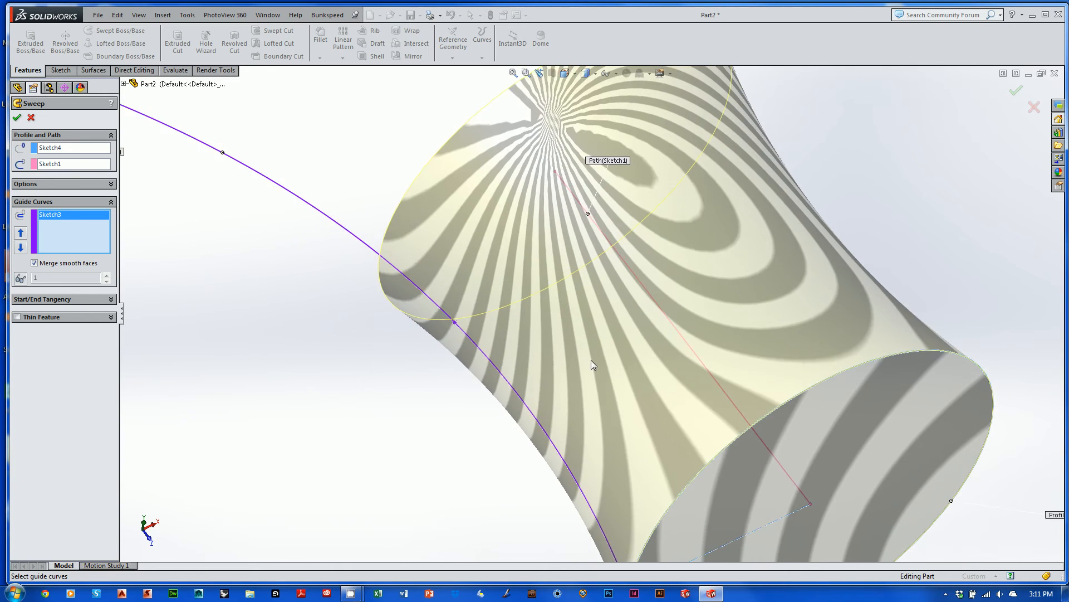
{"action": "scroll", "coordinate": [591, 360], "scroll_direction": "up", "scroll_amount": 5}
{"action": "middle_click_drag", "start_coordinate": [591, 359], "coordinate": [748, 278]}
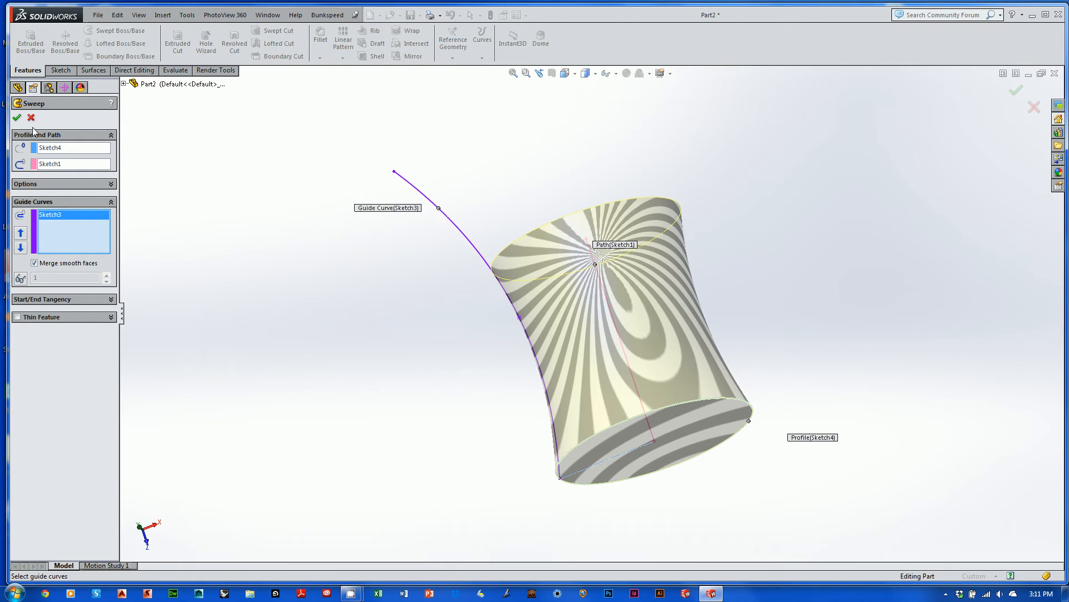
{"action": "left_click", "coordinate": [17, 117]}
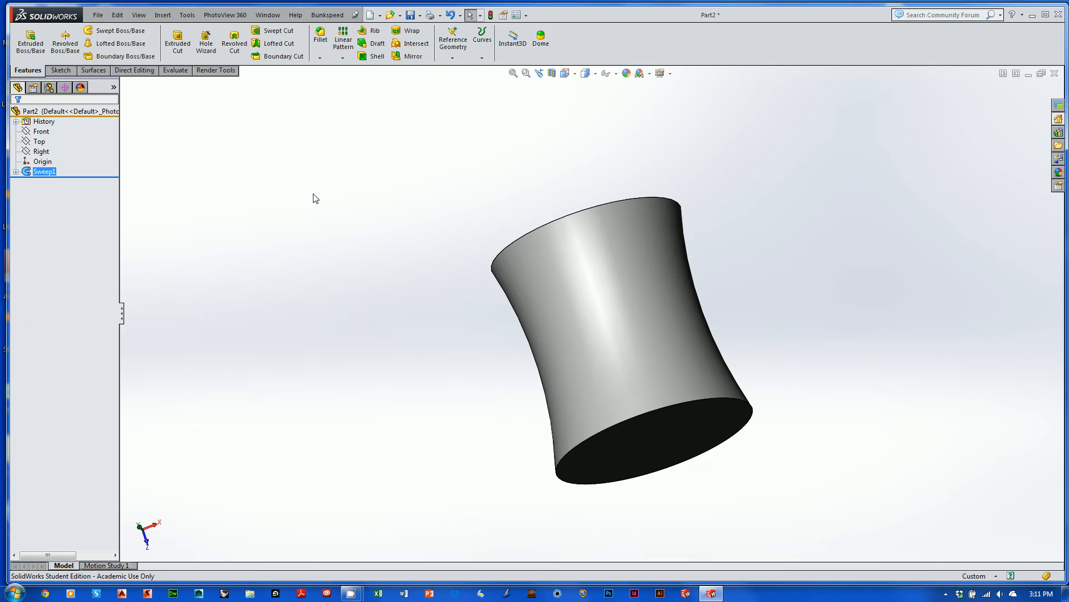
Step: Expand the sweep feature and examine how its path and guide curve sketches relate to the solid
{"action": "scroll", "coordinate": [377, 327], "scroll_direction": "up", "scroll_amount": 3}
{"action": "middle_click_drag", "start_coordinate": [396, 239], "coordinate": [410, 322]}
{"action": "scroll", "coordinate": [442, 270], "scroll_direction": "down", "scroll_amount": 4}
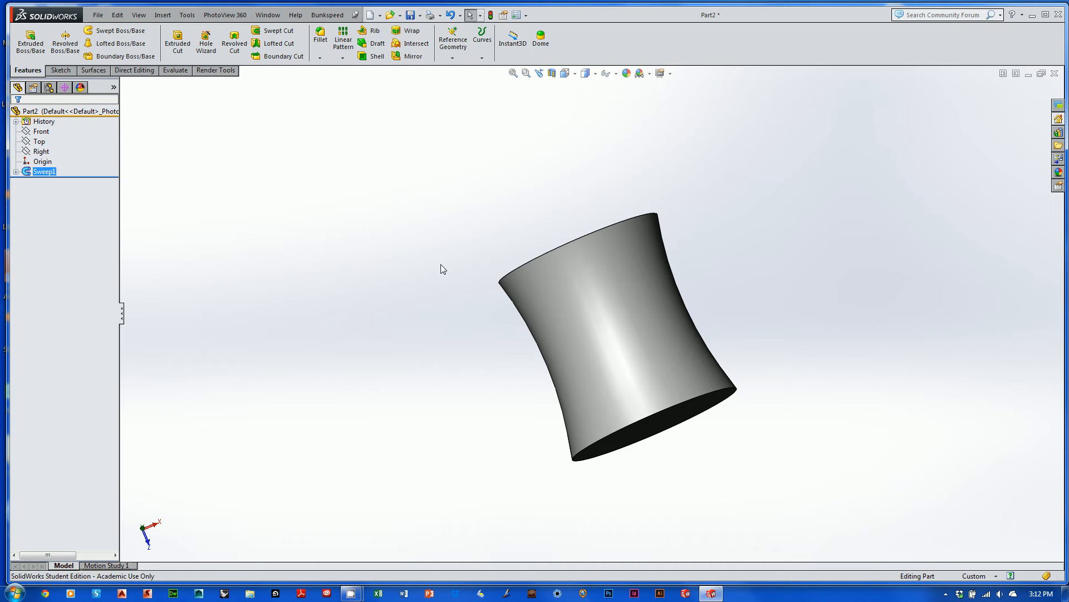
{"action": "left_click", "coordinate": [296, 225]}
{"action": "left_click", "coordinate": [16, 171]}
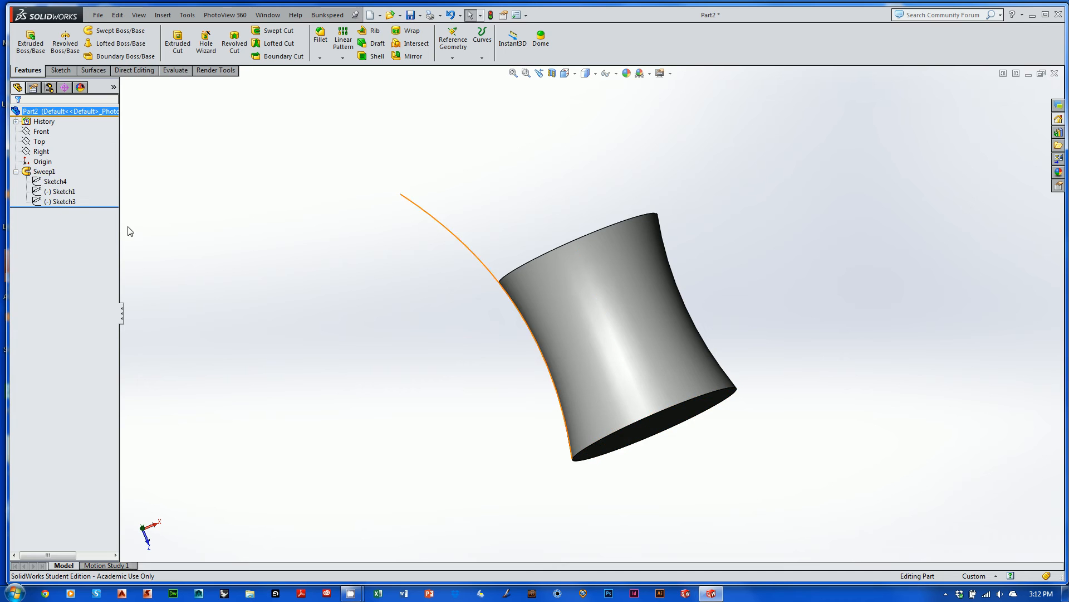
{"action": "scroll", "coordinate": [379, 310], "scroll_direction": "up", "scroll_amount": 2}
{"action": "mouse_move", "coordinate": [379, 310]}
{"action": "middle_mouse_down", "text": "ctrl"}
{"action": "mouse_move", "coordinate": [437, 316]}
{"action": "mouse_move", "coordinate": [355, 324]}
{"action": "mouse_move", "coordinate": [391, 311]}
{"action": "middle_mouse_up", "text": "ctrl"}
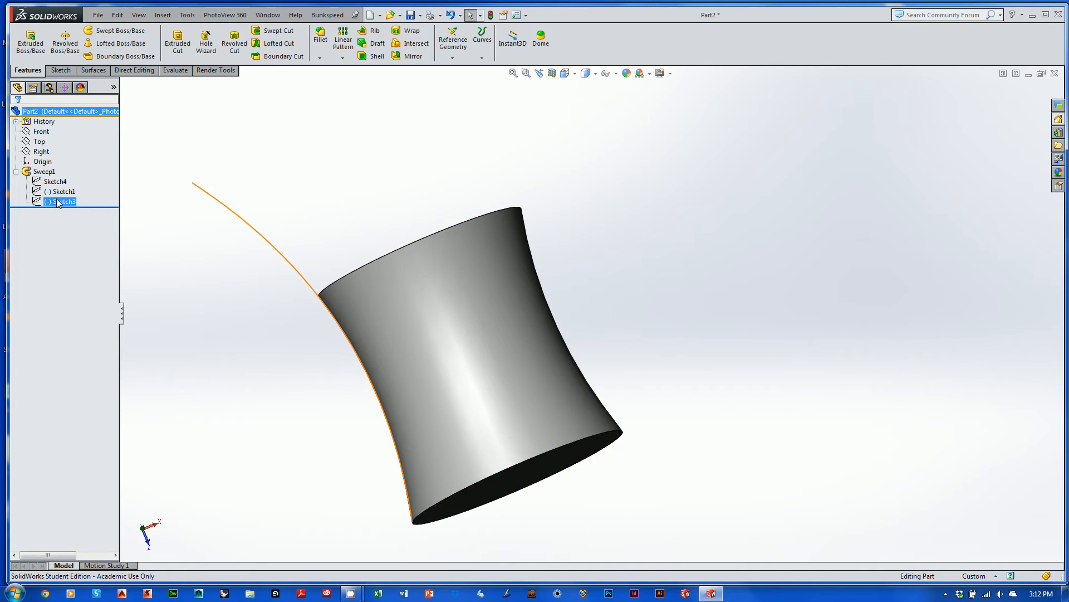
{"action": "mouse_move", "coordinate": [370, 255]}
{"action": "middle_mouse_down"}
{"action": "mouse_move", "coordinate": [405, 268]}
{"action": "mouse_move", "coordinate": [419, 215]}
{"action": "middle_mouse_up"}
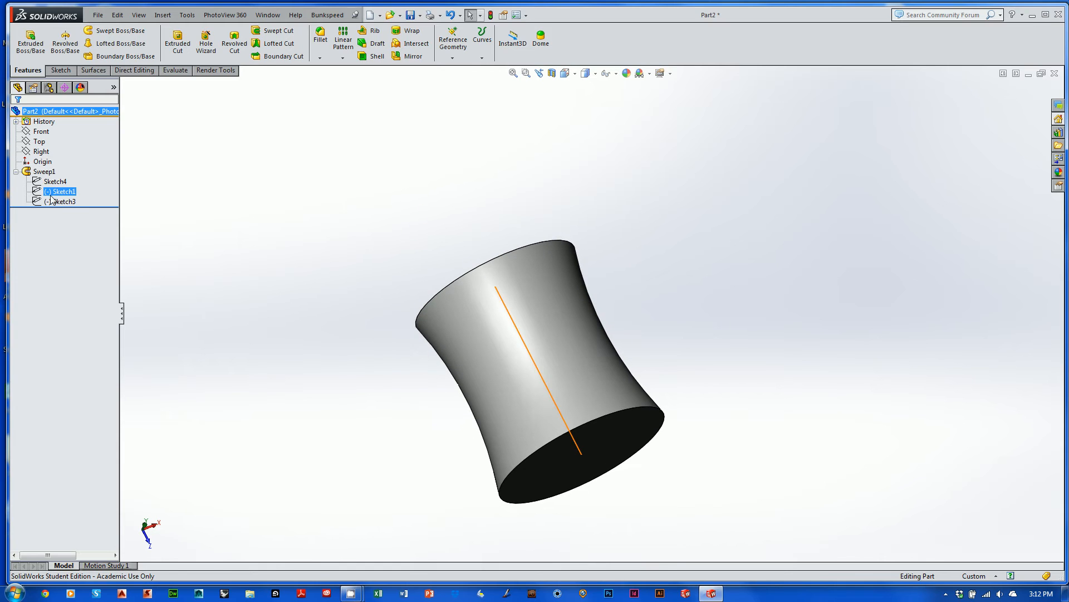
Step: Rename the spline sketch under the sweep feature as "guide curve"
{"action": "right_click", "coordinate": [65, 206]}
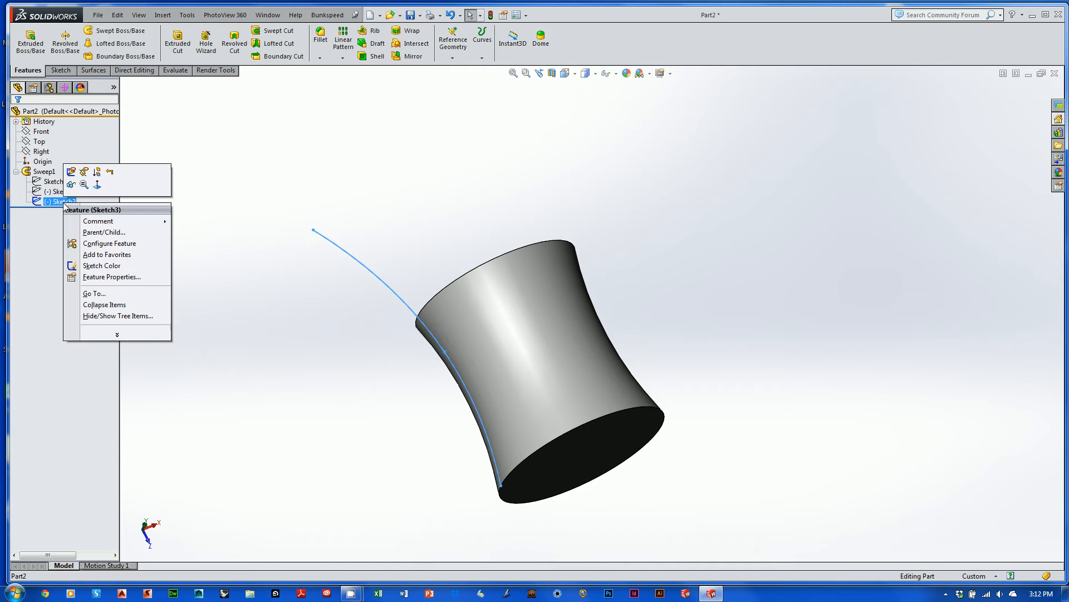
{"action": "left_click", "coordinate": [55, 220]}
{"action": "left_click", "coordinate": [70, 201]}
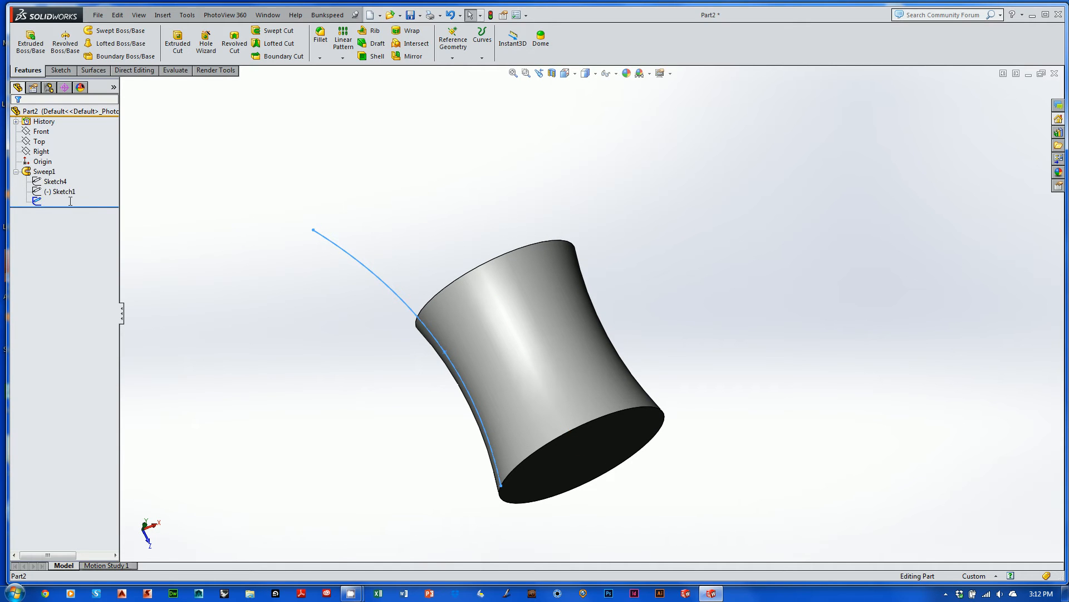
{"action": "type", "text": "guide cur"}
{"action": "key", "text": "Return"}
Step: Edit the guide curve sketch, moving the spline's middle point closer to the straight line at about X -19.4, Z -54.7 mm, and exit the sketch
{"action": "right_click", "coordinate": [83, 204]}
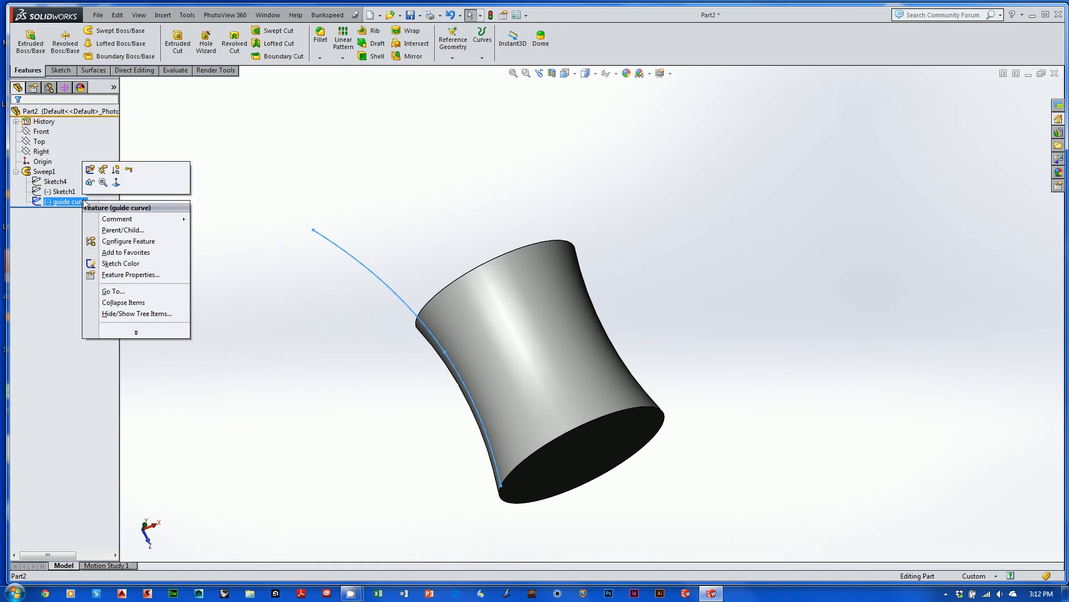
{"action": "left_click", "coordinate": [92, 170]}
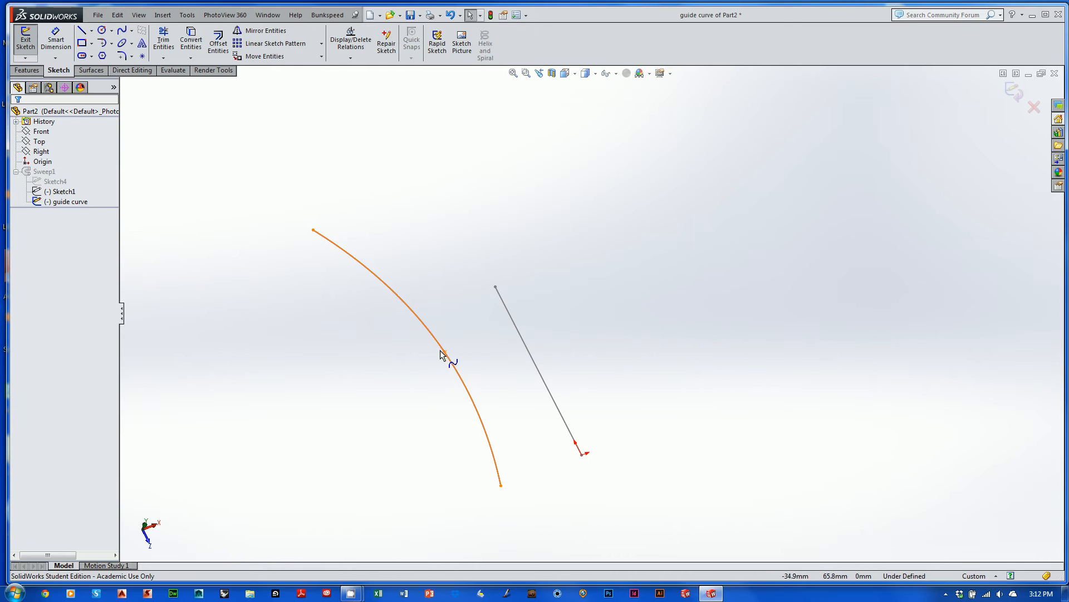
{"action": "left_click_drag", "start_coordinate": [445, 353], "coordinate": [484, 359]}
{"action": "left_click", "coordinate": [1011, 94]}
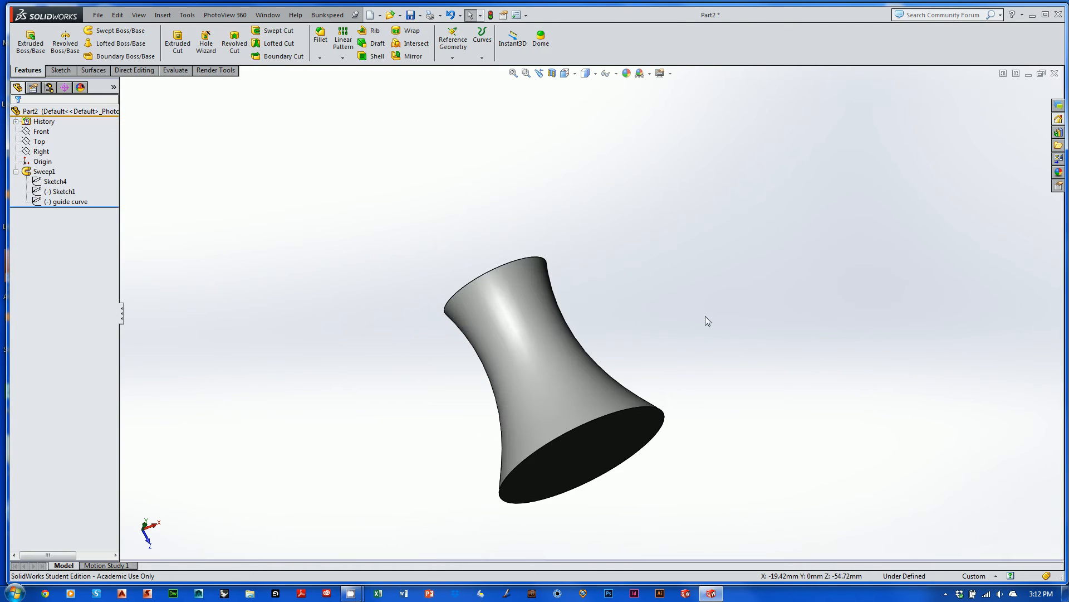
Step: Examine the reshaped sweep from different angles against its path and guide curve sketches
{"action": "mouse_move", "coordinate": [704, 318]}
{"action": "middle_mouse_down"}
{"action": "mouse_move", "coordinate": [707, 289]}
{"action": "mouse_move", "coordinate": [797, 165]}
{"action": "mouse_move", "coordinate": [715, 228]}
{"action": "mouse_move", "coordinate": [706, 172]}
{"action": "mouse_move", "coordinate": [704, 212]}
{"action": "mouse_move", "coordinate": [753, 197]}
{"action": "mouse_move", "coordinate": [728, 186]}
{"action": "mouse_move", "coordinate": [696, 236]}
{"action": "middle_mouse_up"}
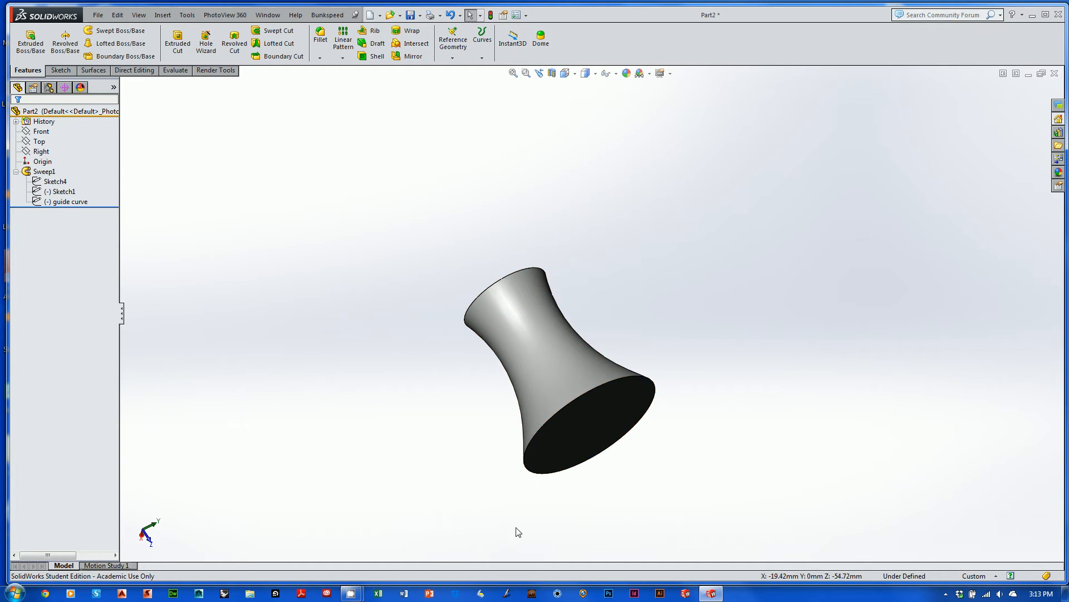
{"action": "middle_click_drag", "start_coordinate": [603, 316], "coordinate": [673, 257], "text": "shift"}
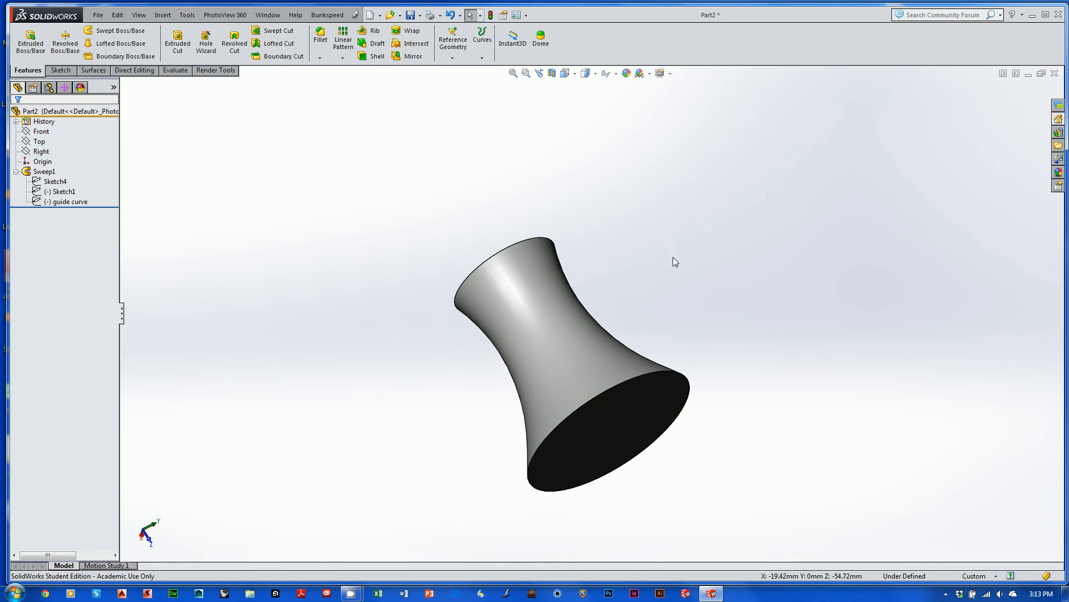
{"action": "mouse_move", "coordinate": [636, 222]}
{"action": "middle_mouse_down"}
{"action": "mouse_move", "coordinate": [620, 191]}
{"action": "mouse_move", "coordinate": [626, 215]}
{"action": "middle_mouse_up"}
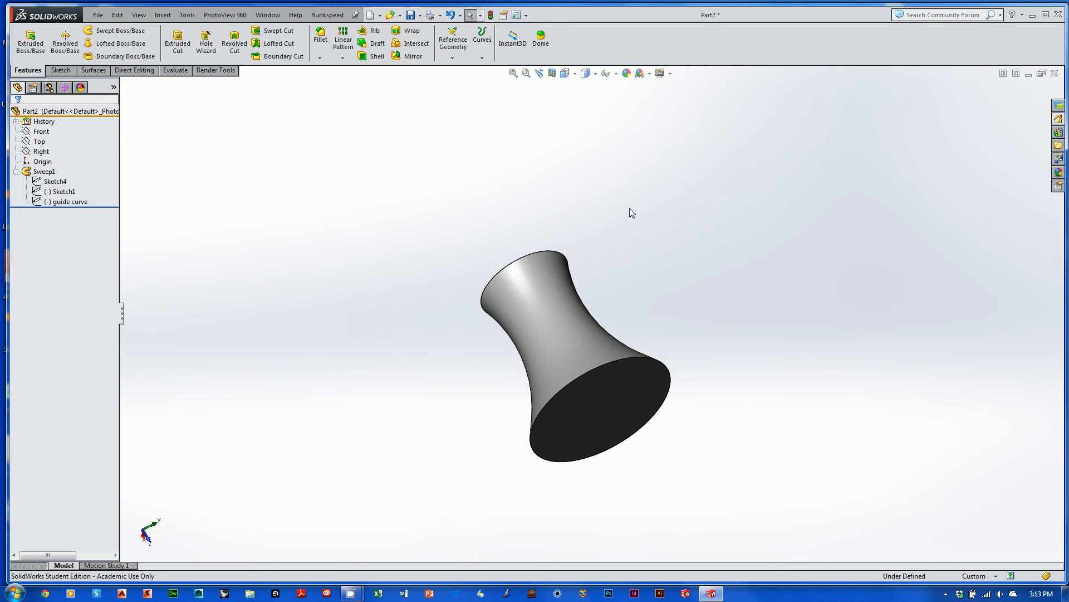
{"action": "left_click", "coordinate": [65, 202]}
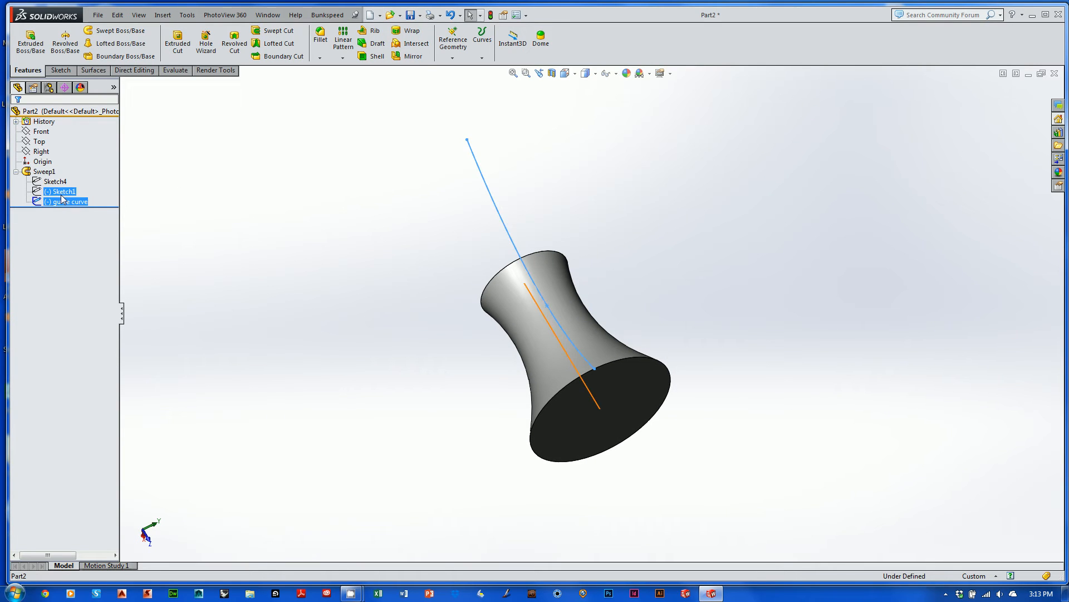
{"action": "right_click", "coordinate": [65, 203]}
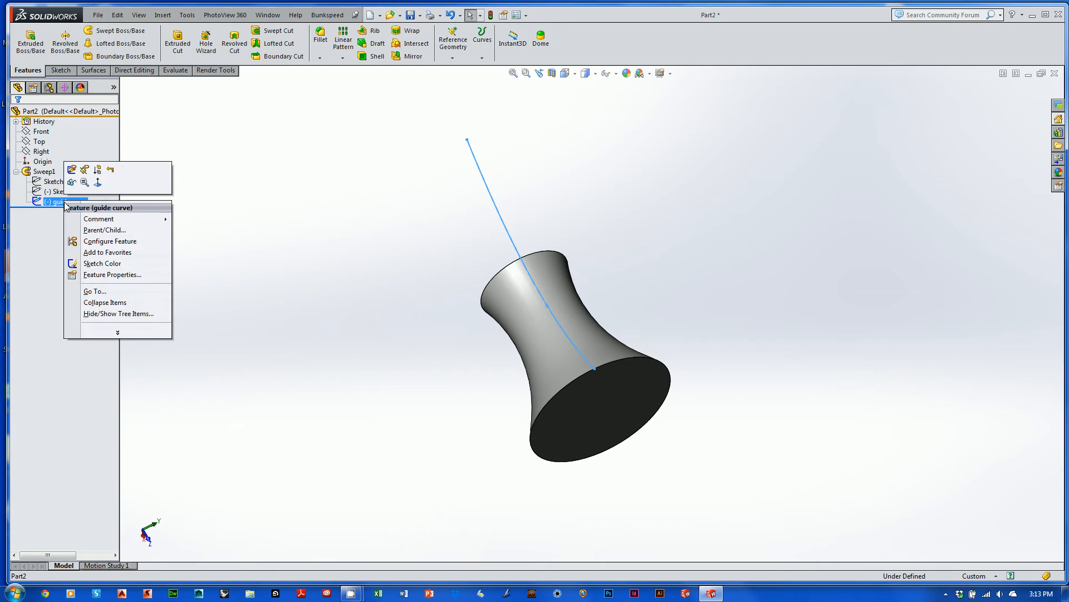
{"action": "left_click", "coordinate": [15, 258]}
{"action": "left_click", "coordinate": [932, 140]}
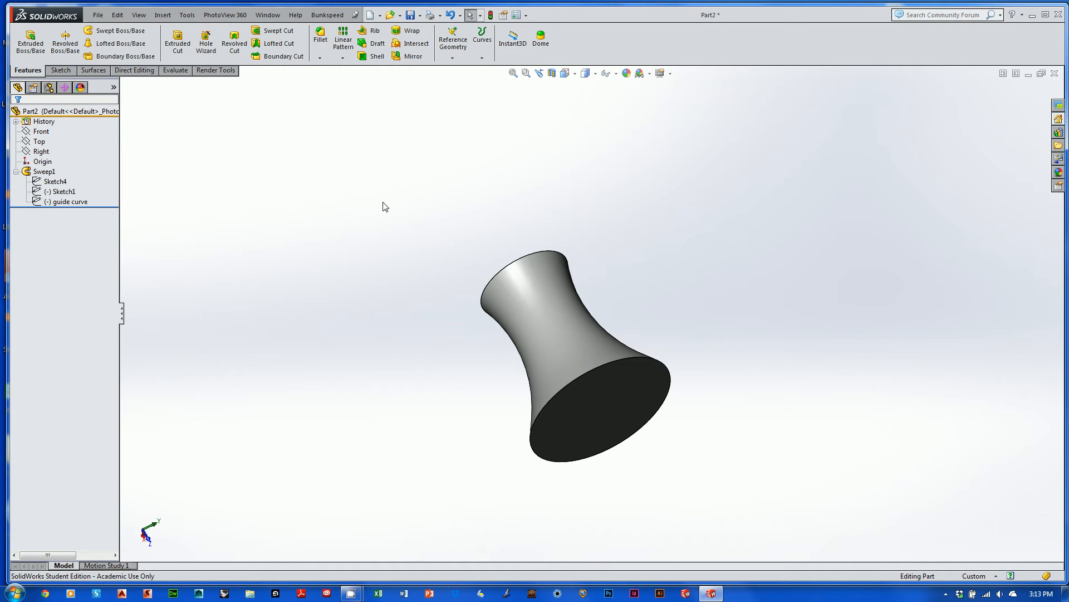
{"action": "right_click", "coordinate": [74, 202]}
{"action": "left_click", "coordinate": [45, 250]}
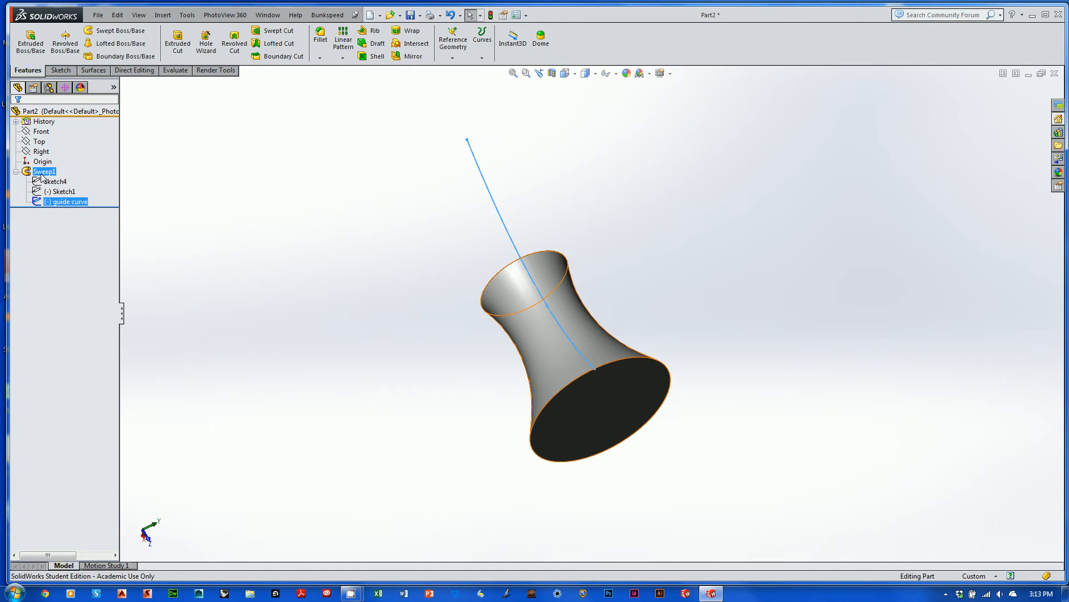
Step: Delete the sweep feature, keeping its sketches, and delete the guide curve sketch together with its dependent circular profile sketch
{"action": "right_click", "coordinate": [42, 172]}
{"action": "left_click", "coordinate": [60, 226]}
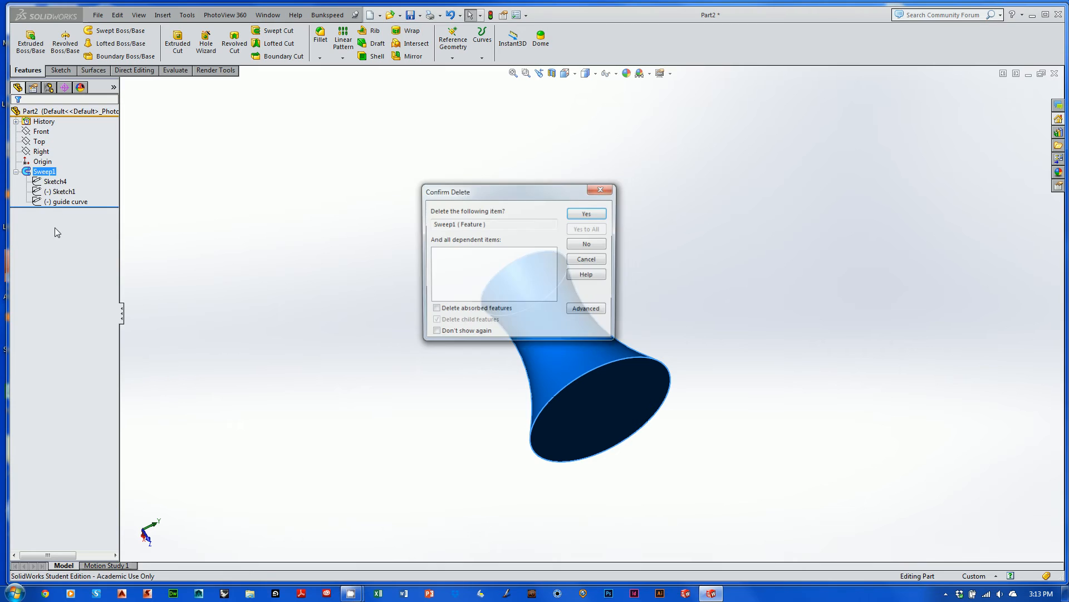
{"action": "left_click", "coordinate": [588, 214]}
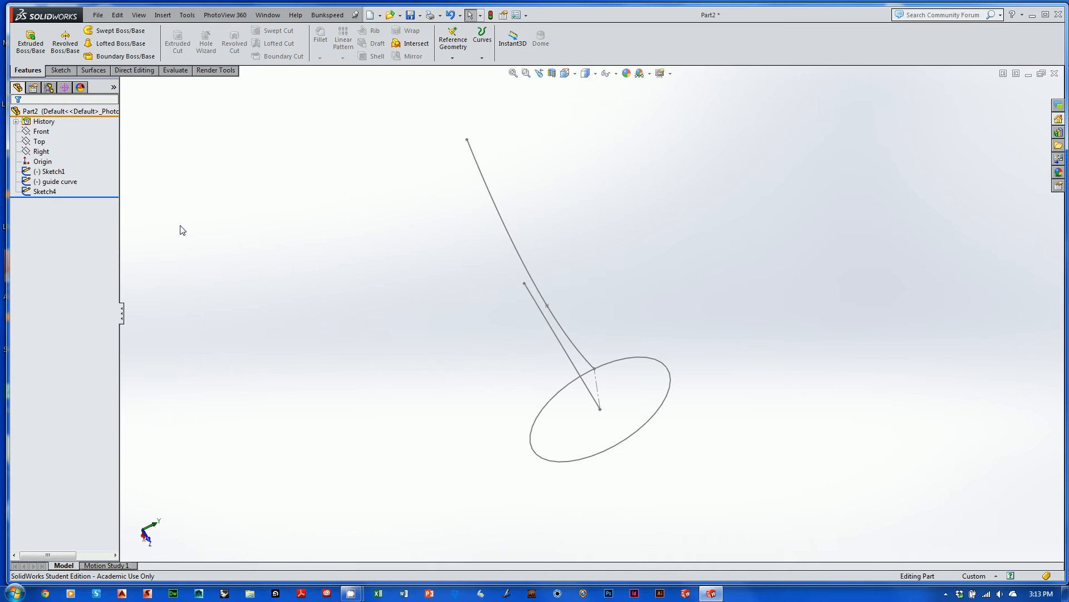
{"action": "right_click", "coordinate": [62, 186]}
{"action": "left_click", "coordinate": [92, 236]}
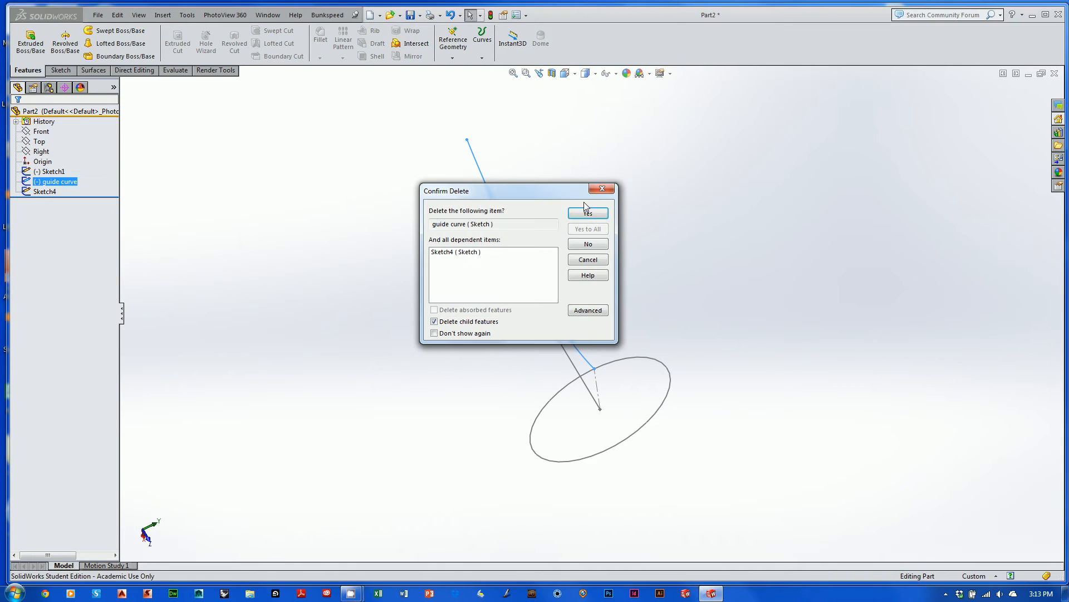
{"action": "left_click", "coordinate": [589, 214]}
{"action": "mouse_move", "coordinate": [690, 229]}
{"action": "middle_mouse_down"}
{"action": "mouse_move", "coordinate": [646, 270]}
{"action": "mouse_move", "coordinate": [621, 265]}
{"action": "middle_mouse_up"}
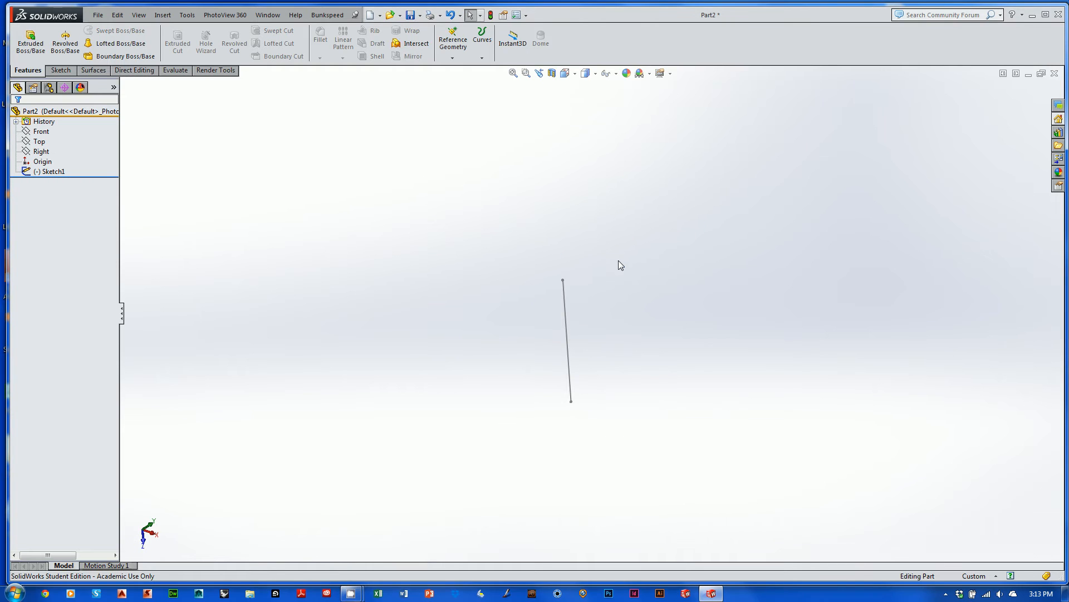
{"action": "left_click", "coordinate": [50, 171]}
{"action": "scroll", "coordinate": [569, 301], "scroll_direction": "up", "scroll_amount": 3}
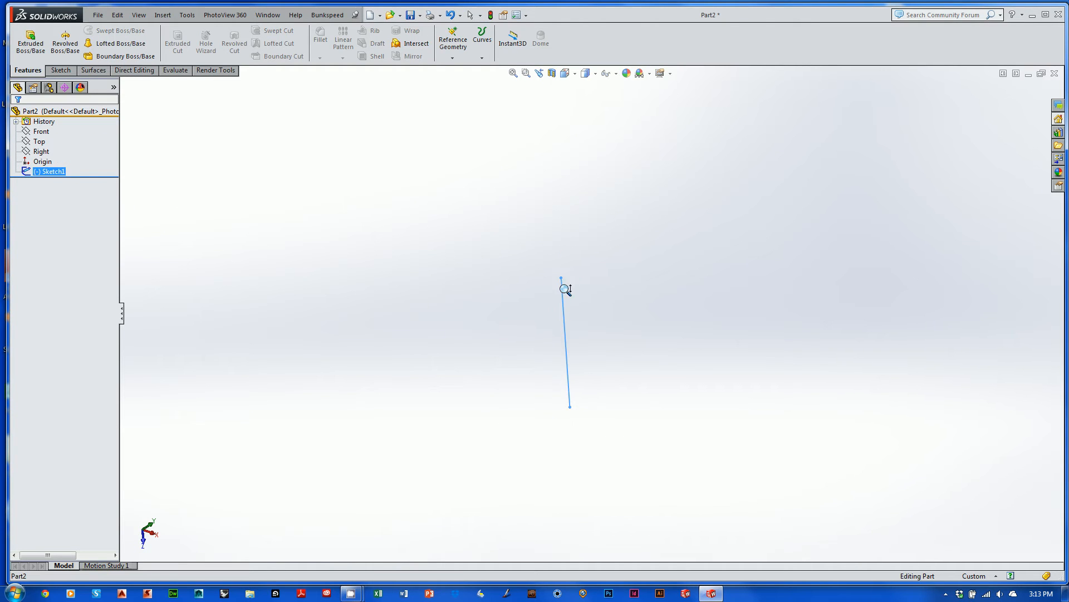
{"action": "middle_click_drag", "start_coordinate": [571, 319], "coordinate": [578, 320], "text": "ctrl"}
{"action": "left_click", "coordinate": [650, 337]}
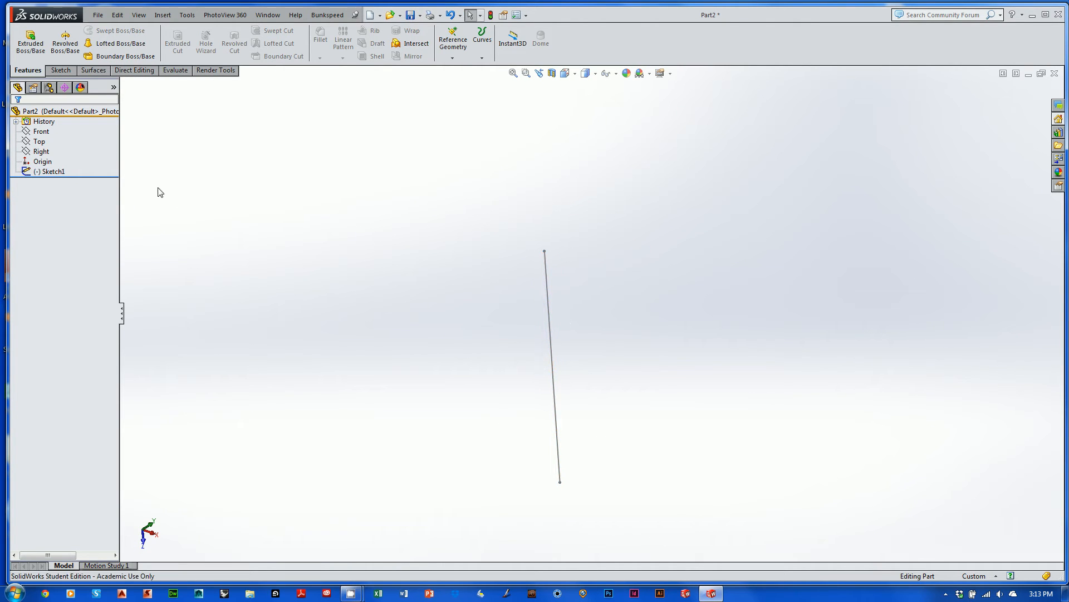
{"action": "left_click", "coordinate": [49, 171]}
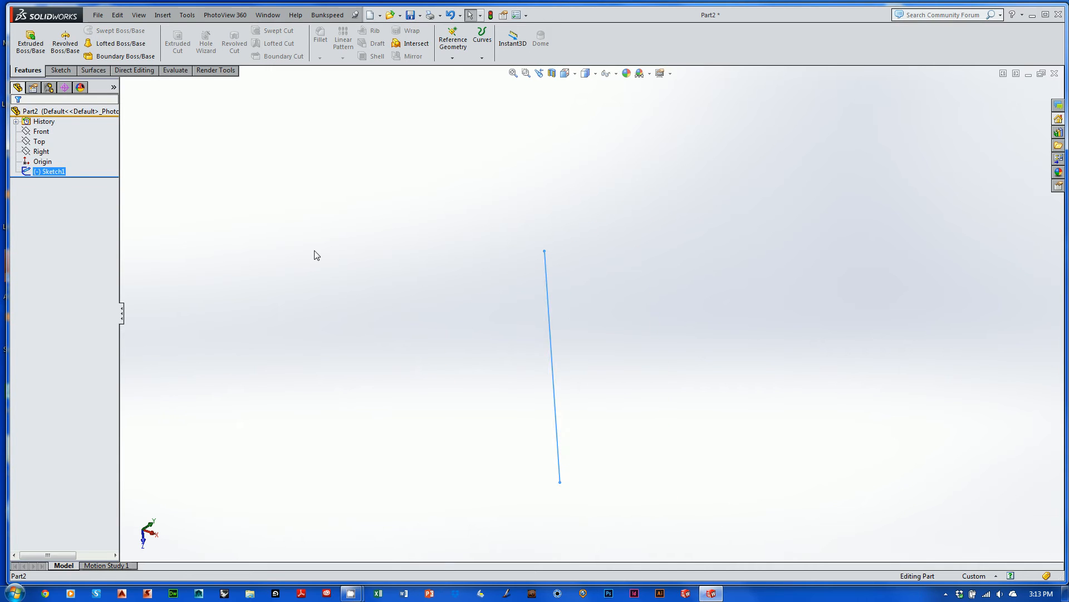
Step: Start a sketch on the Front plane and draw a circle of about 63 mm radius centred on the origin
{"action": "left_click", "coordinate": [40, 123]}
{"action": "right_click", "coordinate": [39, 130]}
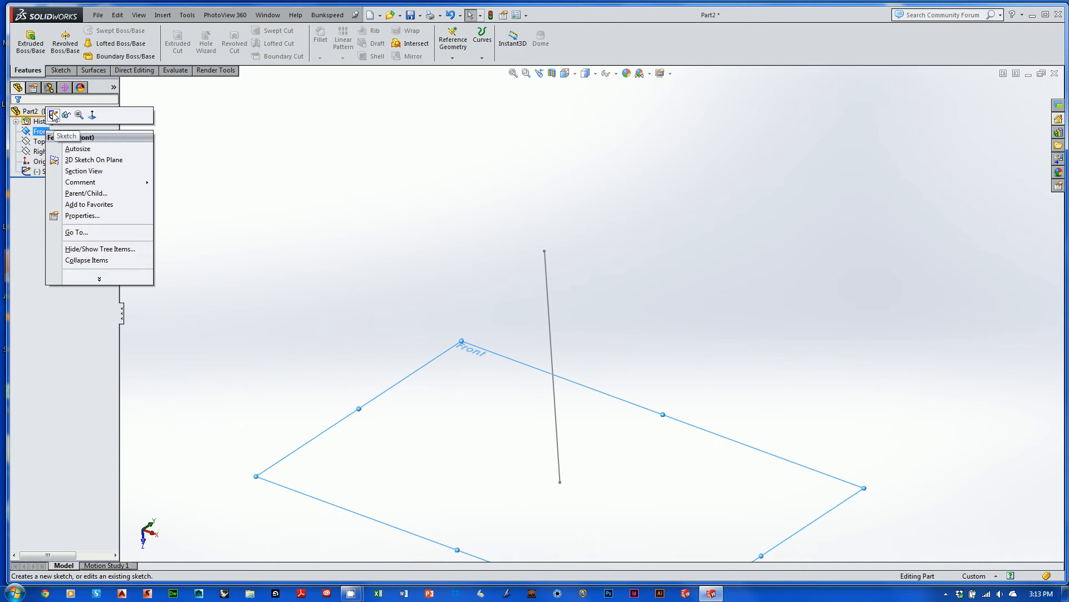
{"action": "left_click", "coordinate": [54, 115]}
{"action": "mouse_move", "coordinate": [755, 326]}
{"action": "middle_mouse_down"}
{"action": "mouse_move", "coordinate": [738, 284]}
{"action": "mouse_move", "coordinate": [754, 258]}
{"action": "mouse_move", "coordinate": [681, 399]}
{"action": "mouse_move", "coordinate": [657, 420]}
{"action": "mouse_move", "coordinate": [676, 365]}
{"action": "mouse_move", "coordinate": [611, 269]}
{"action": "middle_mouse_up"}
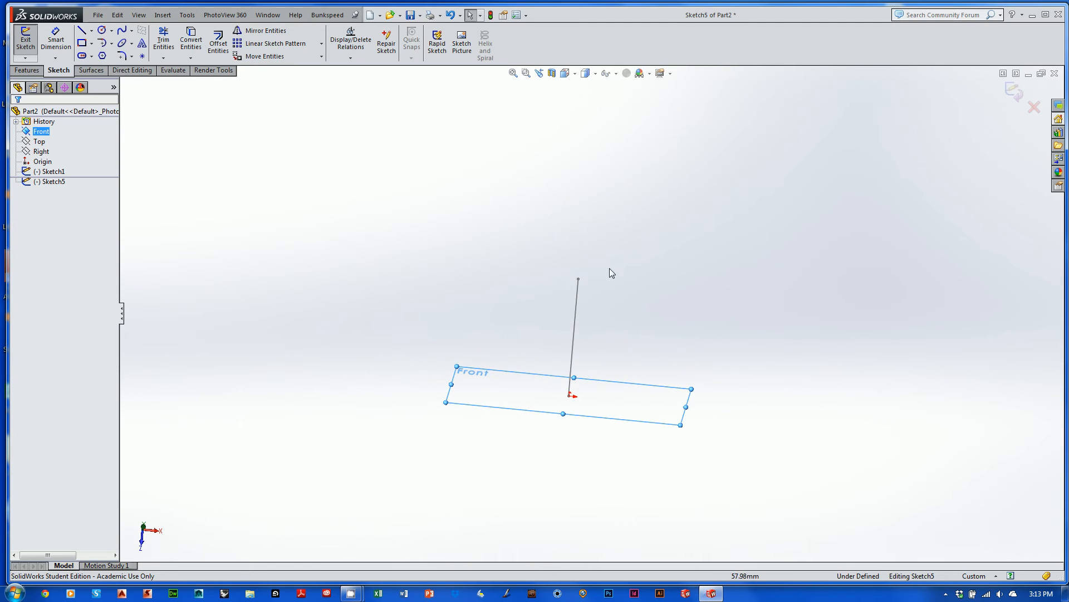
{"action": "left_click", "coordinate": [103, 31]}
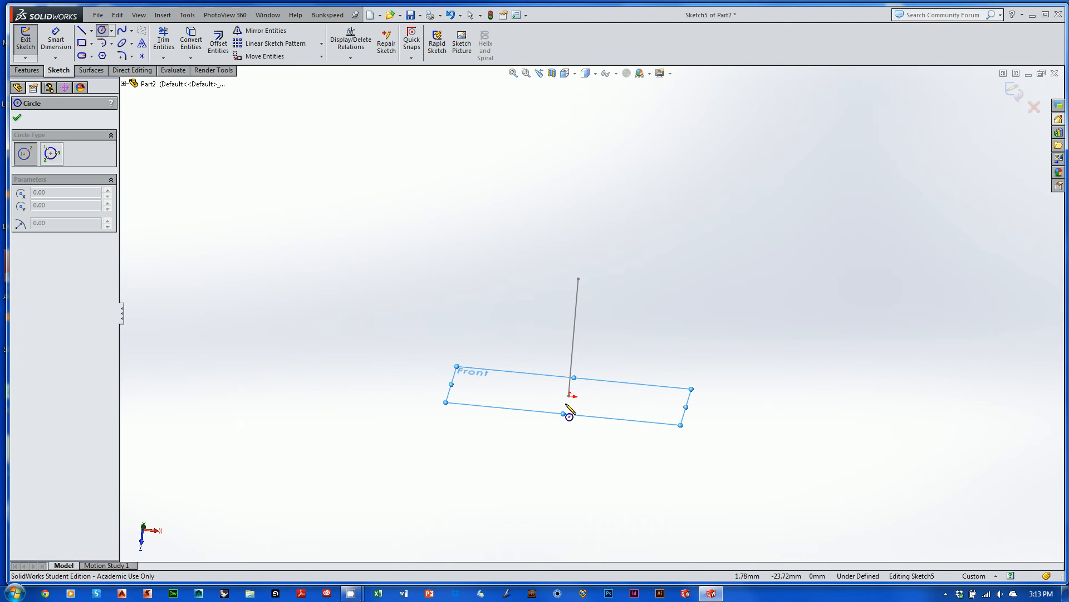
{"action": "left_click", "coordinate": [569, 396]}
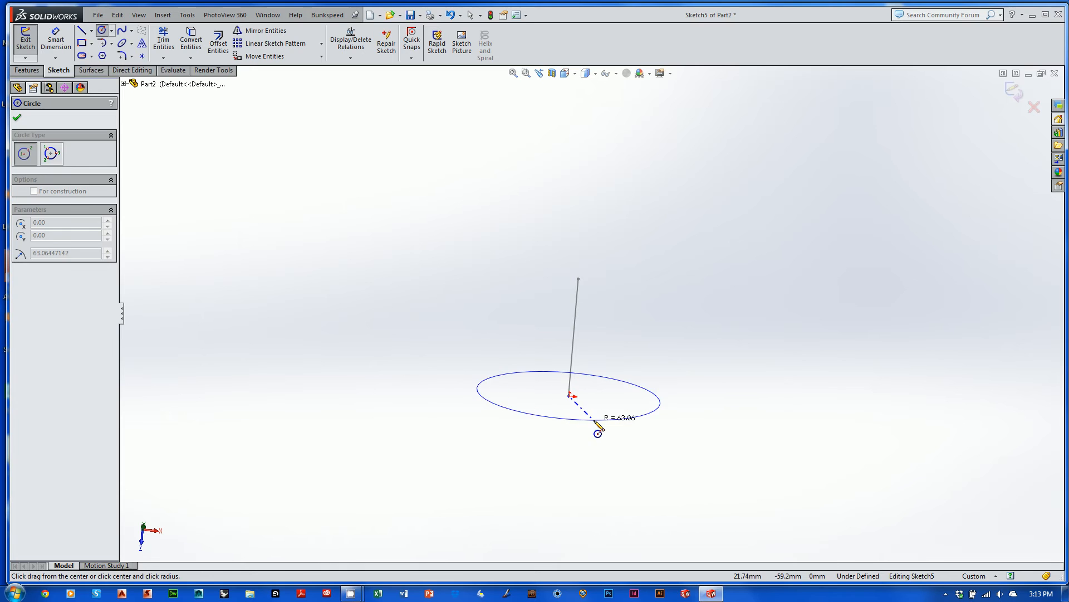
{"action": "left_click", "coordinate": [595, 422]}
{"action": "key", "text": "Escape"}
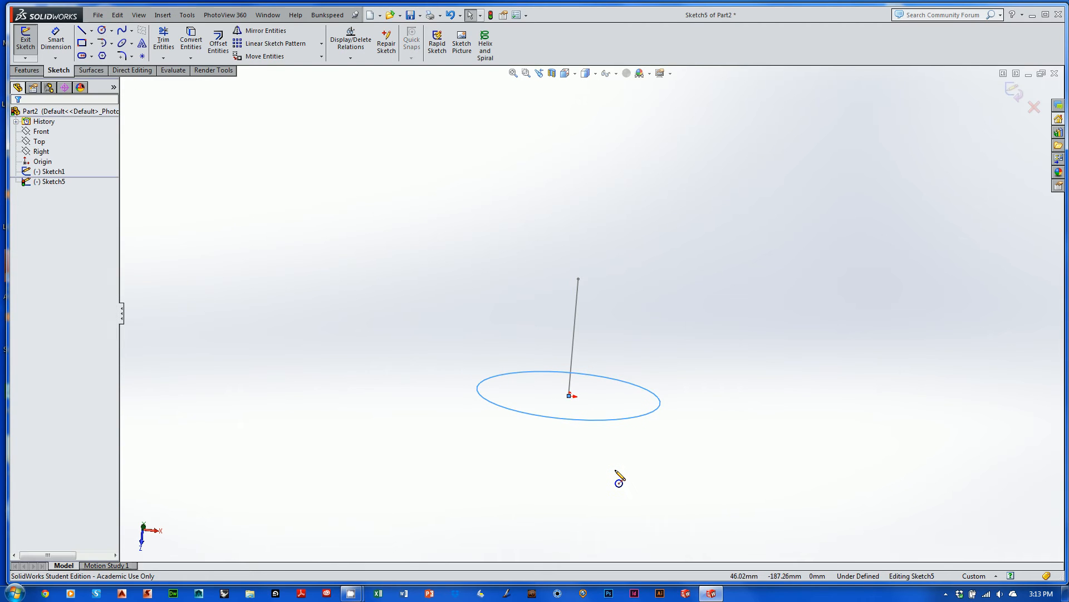
{"action": "scroll", "coordinate": [614, 462], "scroll_direction": "down", "scroll_amount": 5}
{"action": "scroll", "coordinate": [680, 327], "scroll_direction": "up", "scroll_amount": 2}
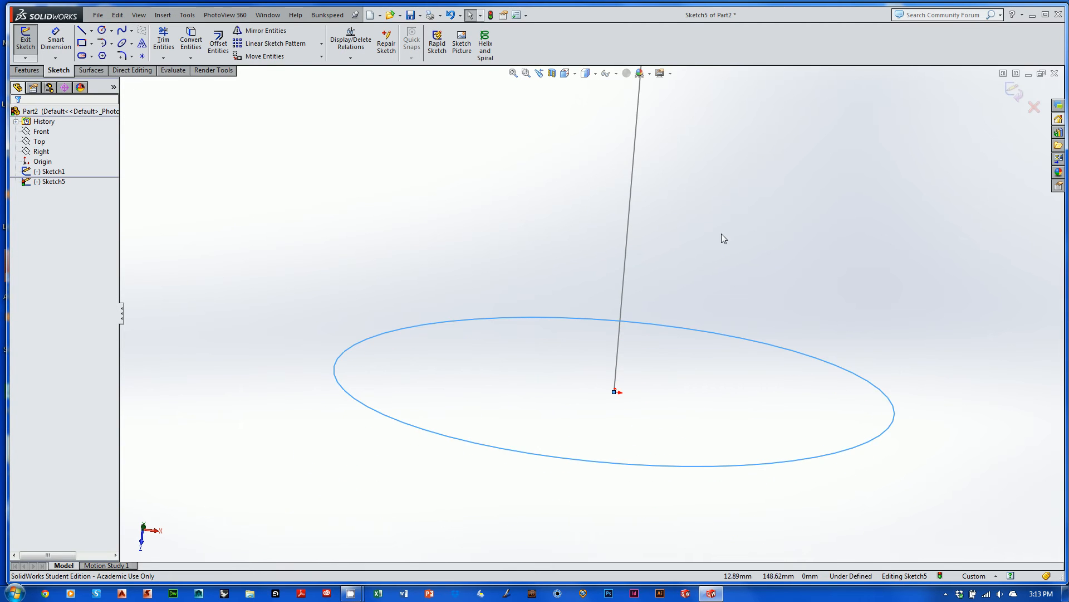
{"action": "scroll", "coordinate": [716, 256], "scroll_direction": "up", "scroll_amount": 3}
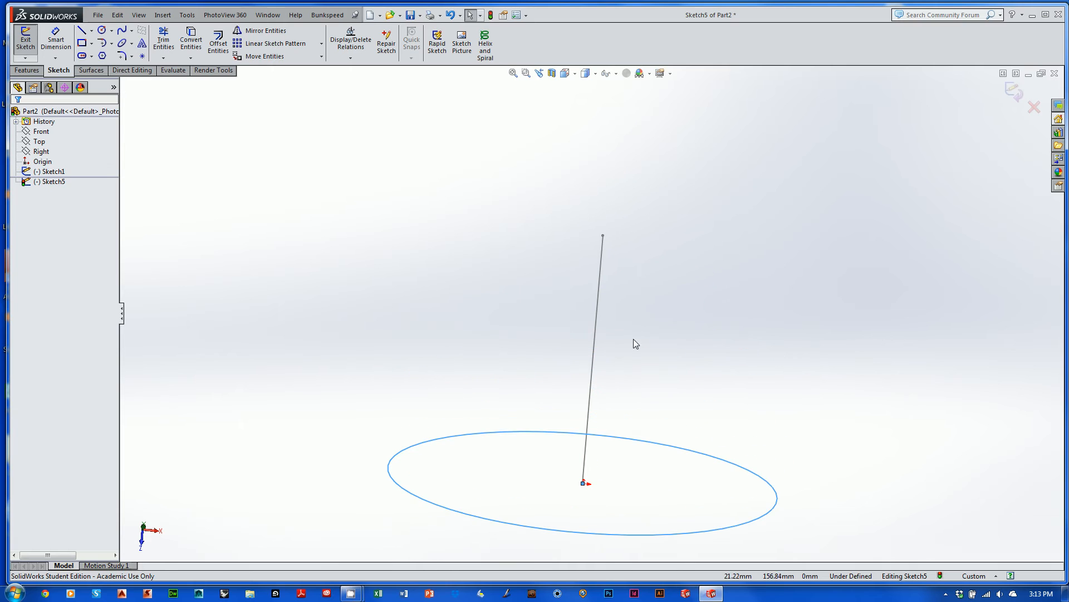
{"action": "right_click", "coordinate": [56, 184]}
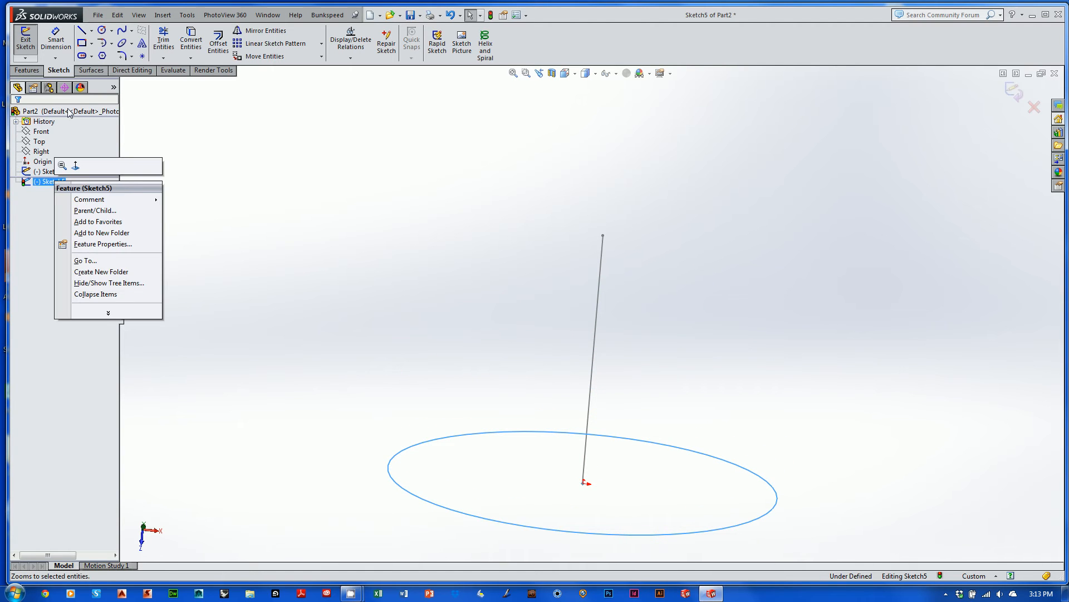
{"action": "left_click", "coordinate": [496, 175]}
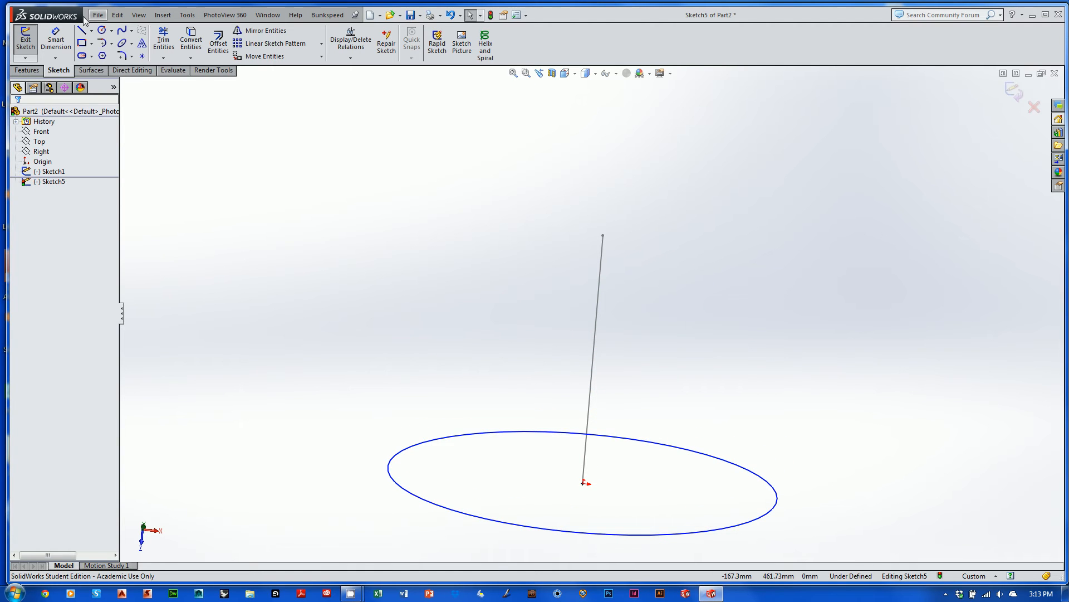
{"action": "right_click", "coordinate": [59, 186]}
{"action": "left_click", "coordinate": [48, 236]}
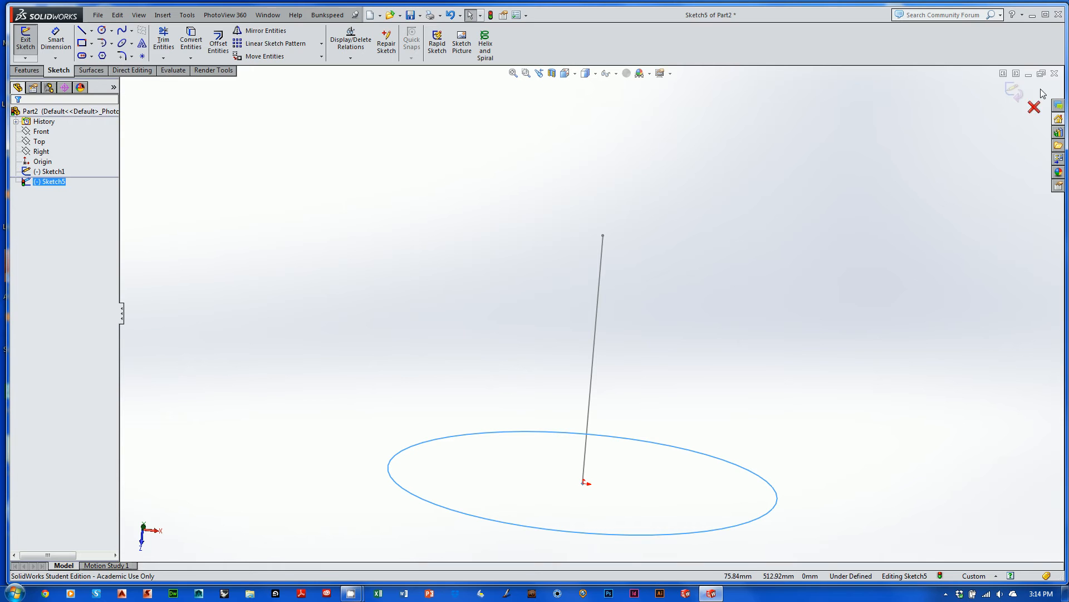
{"action": "left_click", "coordinate": [1010, 92]}
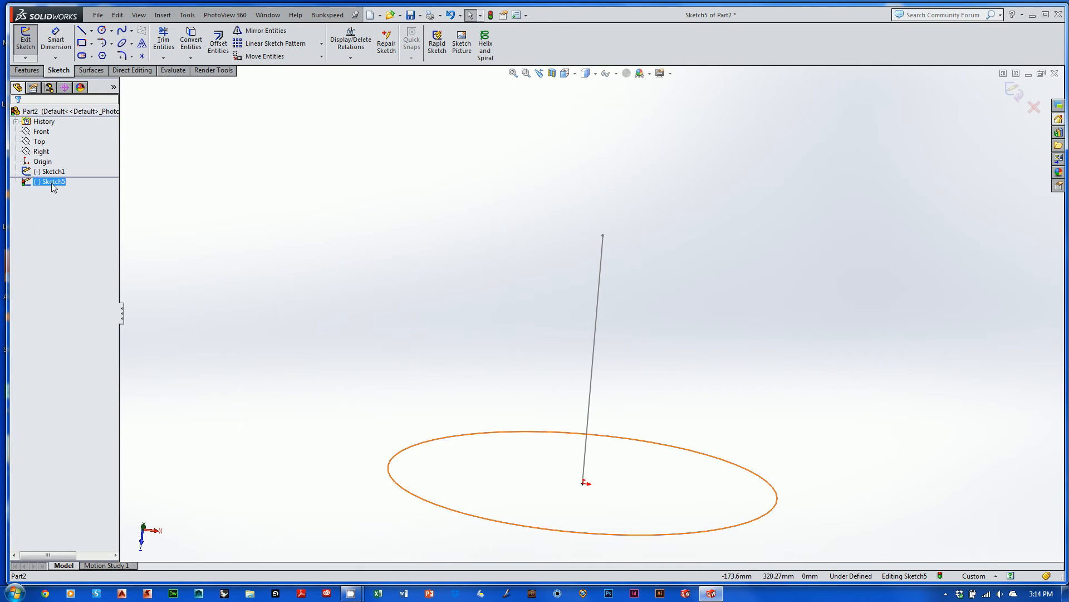
{"action": "right_click", "coordinate": [55, 183]}
{"action": "left_click", "coordinate": [211, 182]}
Step: Dimension the circle's diameter and set it to 50 mm
{"action": "left_click", "coordinate": [56, 40]}
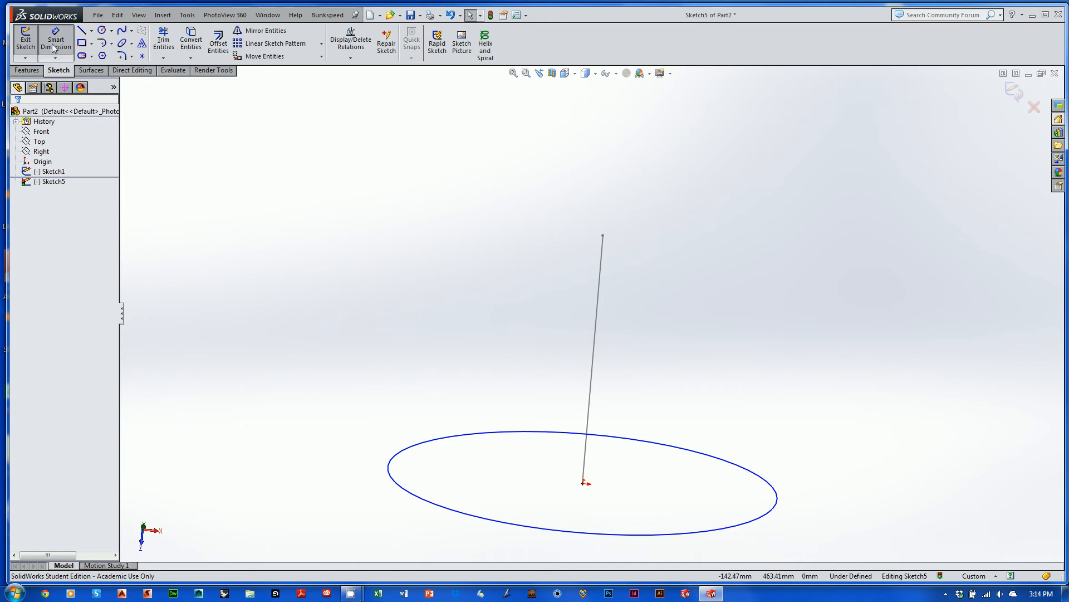
{"action": "left_click", "coordinate": [775, 502]}
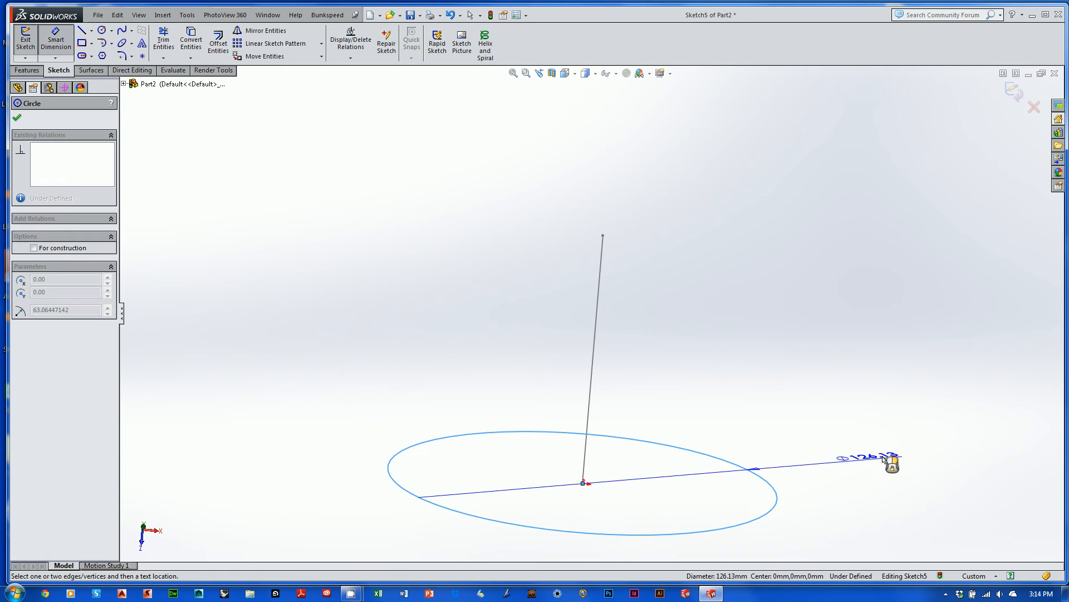
{"action": "left_click", "coordinate": [886, 454]}
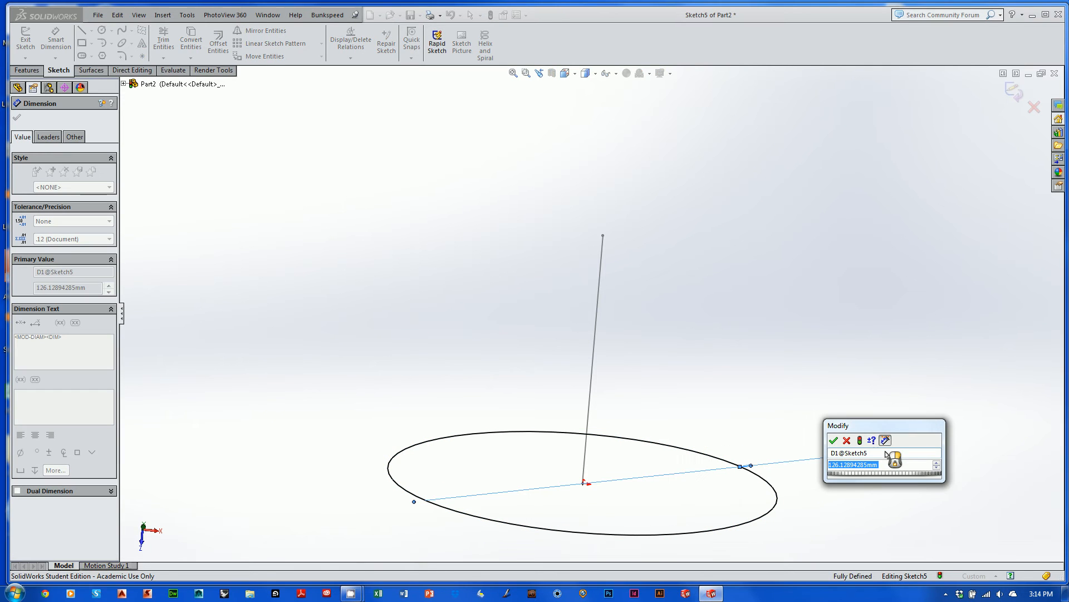
{"action": "type", "text": "50"}
{"action": "key", "text": "Return"}
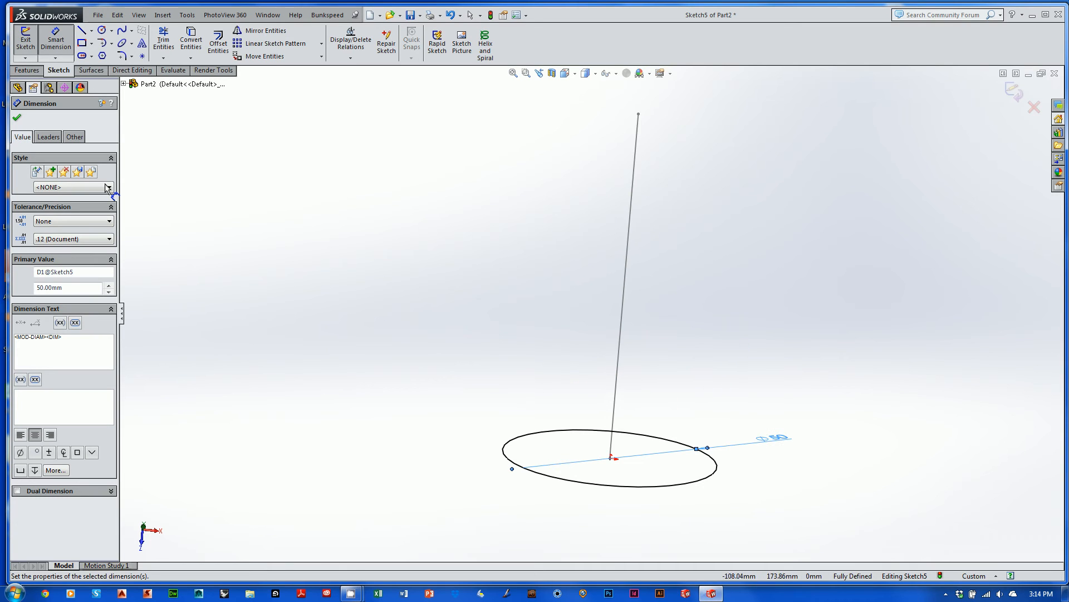
{"action": "left_click", "coordinate": [17, 117]}
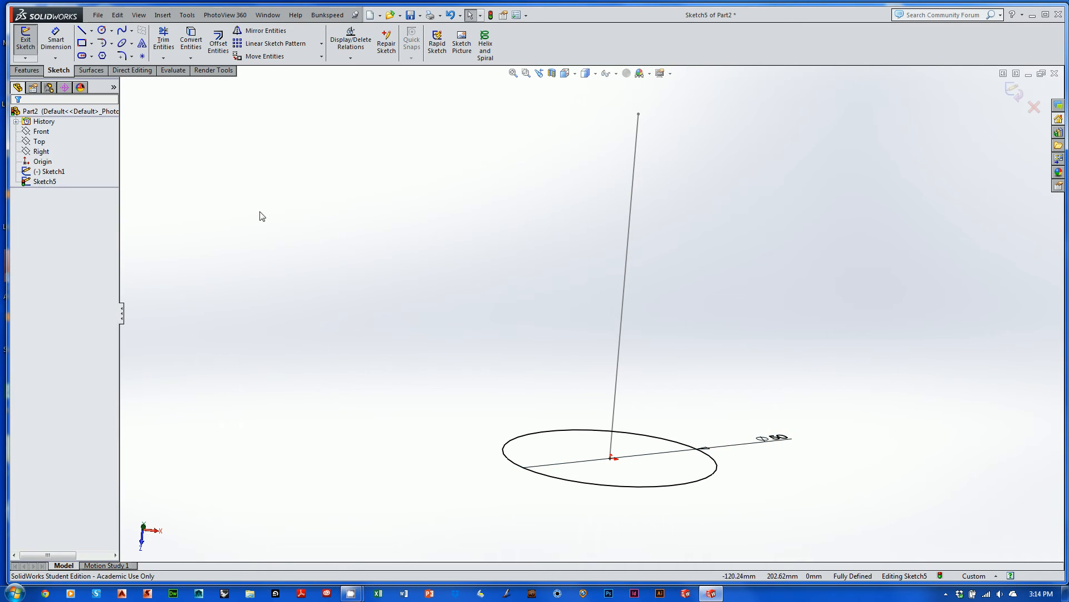
Step: Delete the circle's diameter dimension and exit the sketch
{"action": "right_click", "coordinate": [43, 182]}
{"action": "left_click", "coordinate": [476, 281]}
{"action": "left_click", "coordinate": [783, 443]}
{"action": "key", "text": "Delete"}
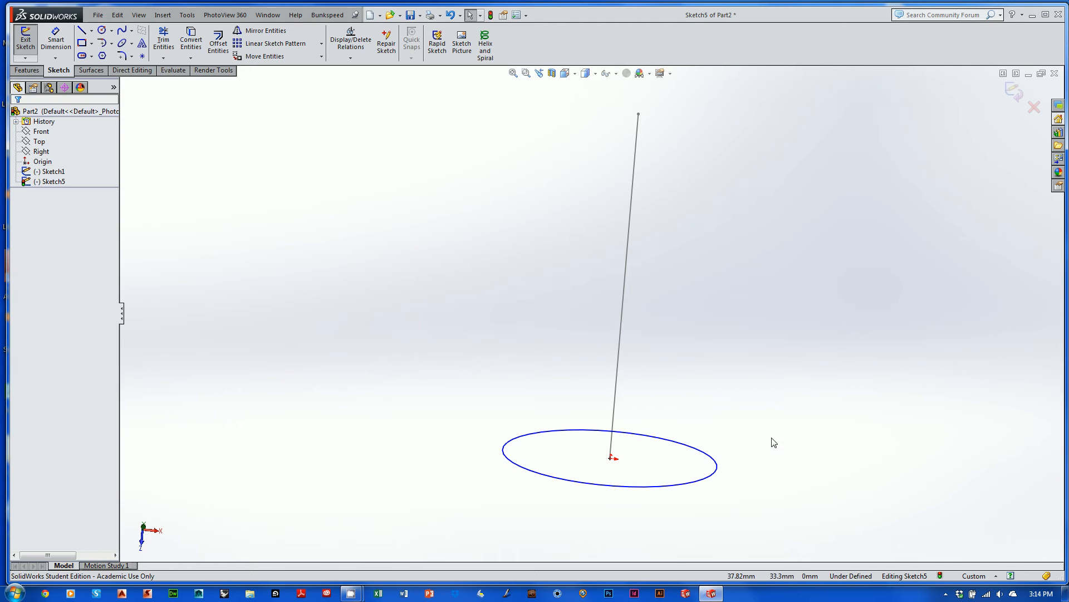
{"action": "scroll", "coordinate": [753, 403], "scroll_direction": "down", "scroll_amount": 2}
{"action": "middle_click_drag", "start_coordinate": [752, 399], "coordinate": [747, 434], "text": "ctrl"}
{"action": "scroll", "coordinate": [900, 238], "scroll_direction": "up", "scroll_amount": 1}
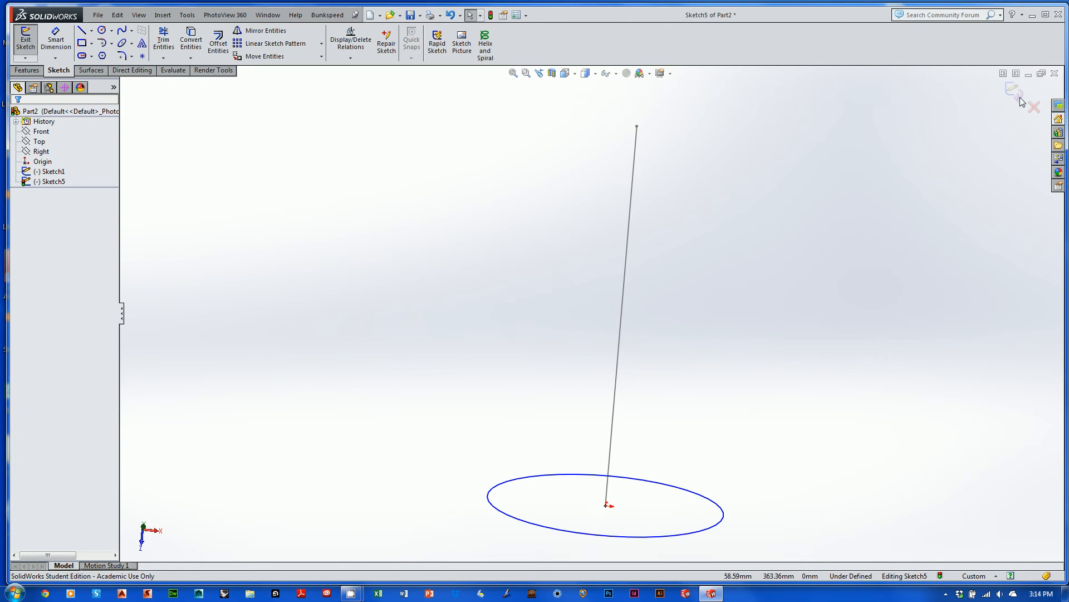
{"action": "left_click", "coordinate": [1014, 92]}
{"action": "mouse_move", "coordinate": [842, 276]}
{"action": "middle_mouse_down"}
{"action": "mouse_move", "coordinate": [778, 153]}
{"action": "mouse_move", "coordinate": [814, 147]}
{"action": "mouse_move", "coordinate": [808, 249]}
{"action": "middle_mouse_up"}
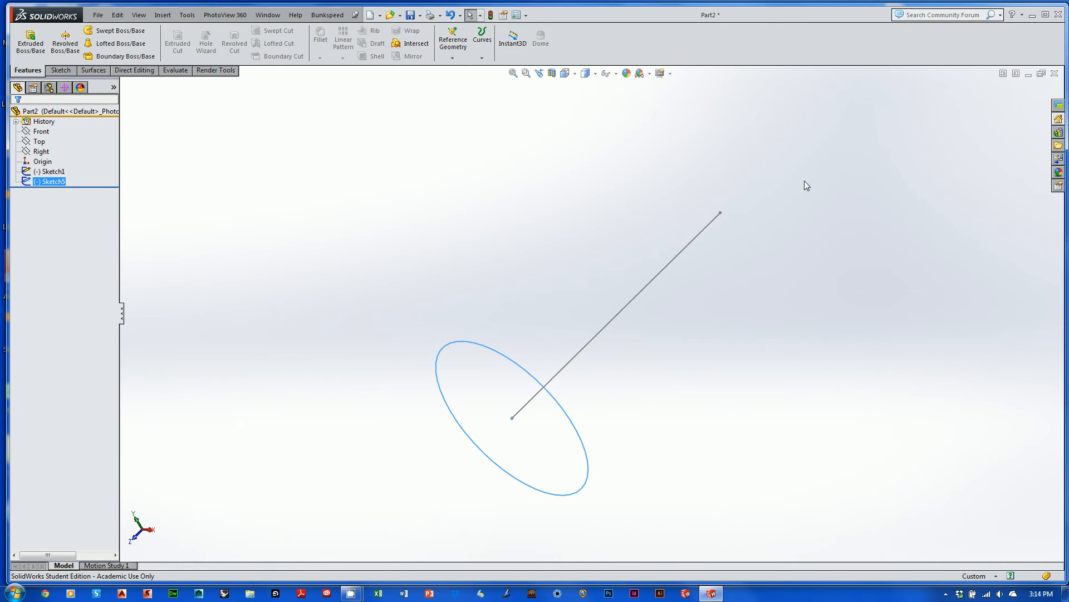
Step: Start a sketch on the Top plane and draw a three-point spline beside the line, ending near the circle at about X -27.8, Y 6.6 mm
{"action": "right_click", "coordinate": [47, 143]}
{"action": "key", "text": "Escape"}
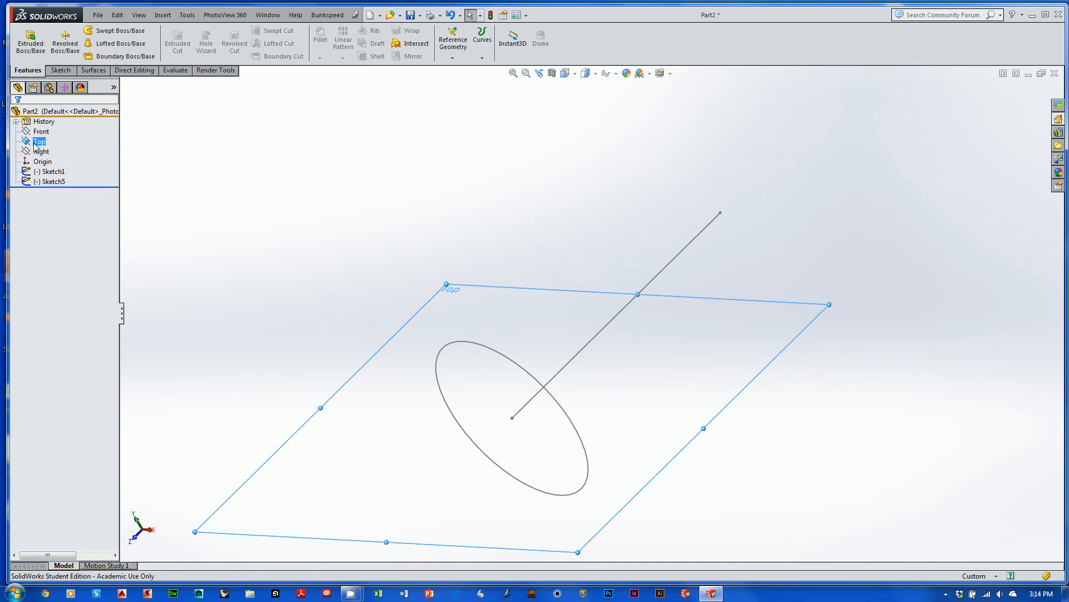
{"action": "middle_click_drag", "start_coordinate": [601, 165], "coordinate": [613, 206]}
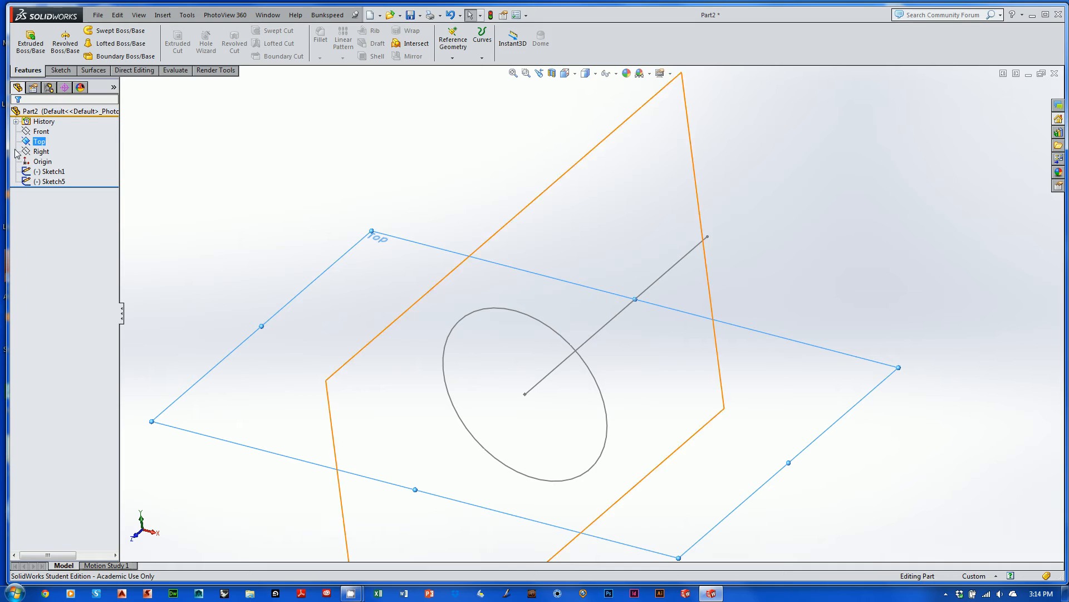
{"action": "right_click", "coordinate": [40, 143]}
{"action": "left_click", "coordinate": [49, 127]}
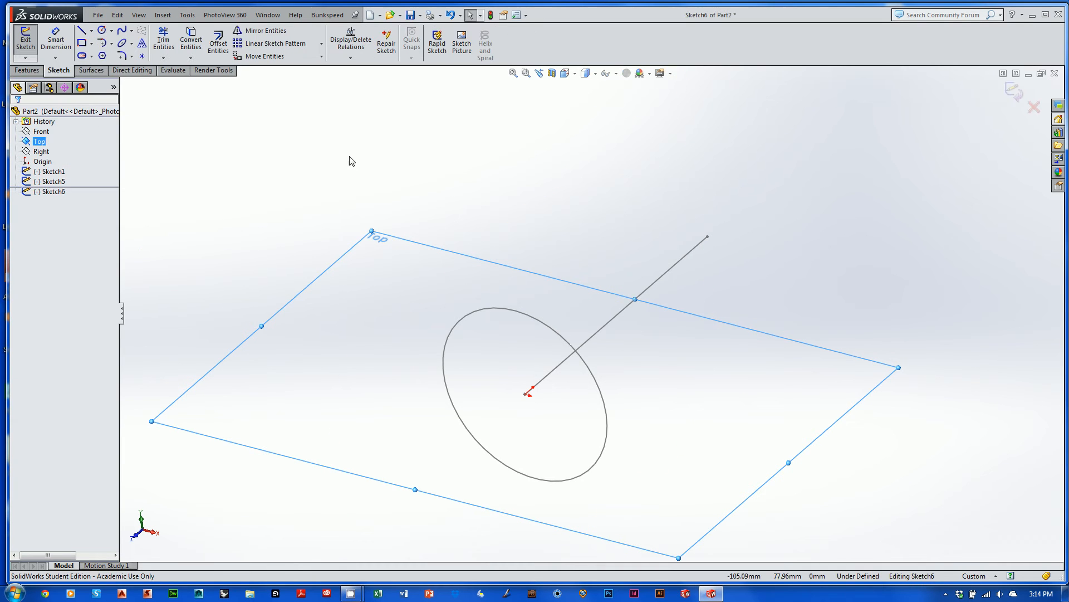
{"action": "left_click", "coordinate": [123, 31]}
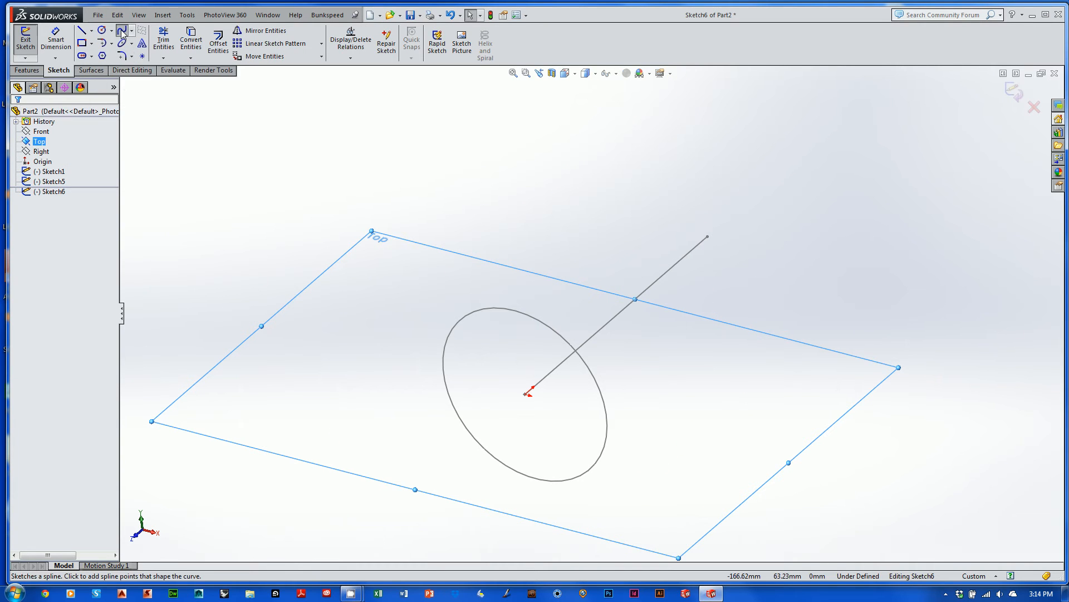
{"action": "key", "text": "z"}
{"action": "middle_click_drag", "start_coordinate": [552, 237], "coordinate": [561, 279]}
{"action": "left_click", "coordinate": [516, 103]}
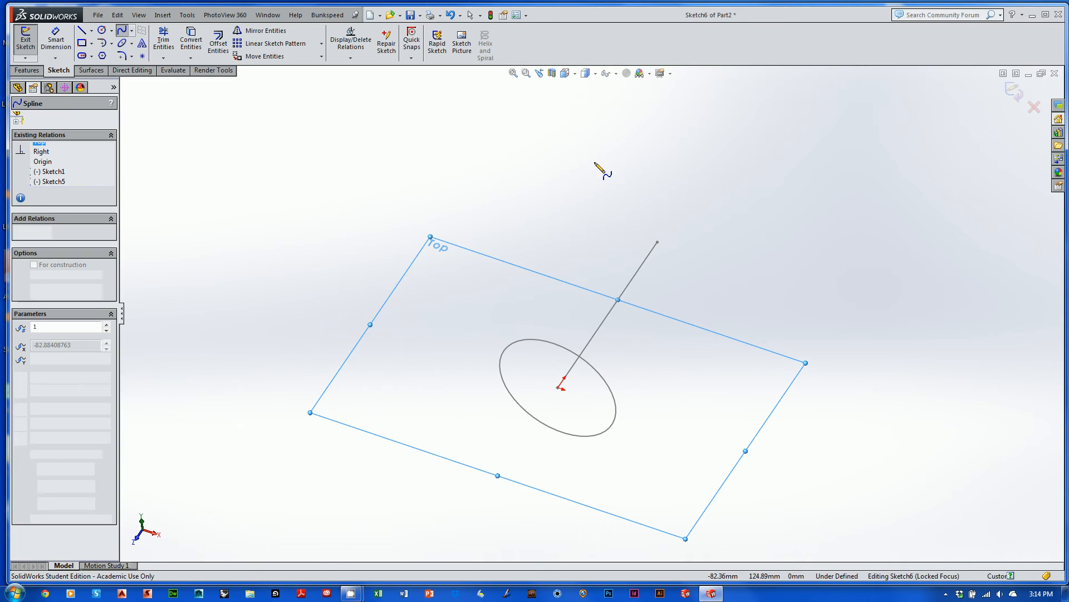
{"action": "left_click", "coordinate": [596, 184]}
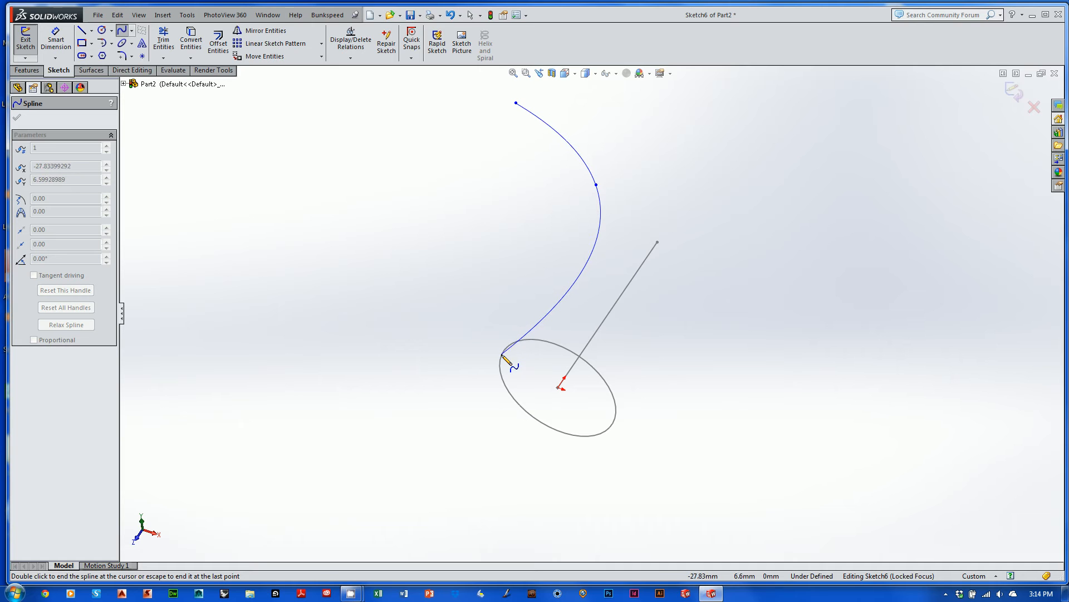
{"action": "key", "text": "Escape"}
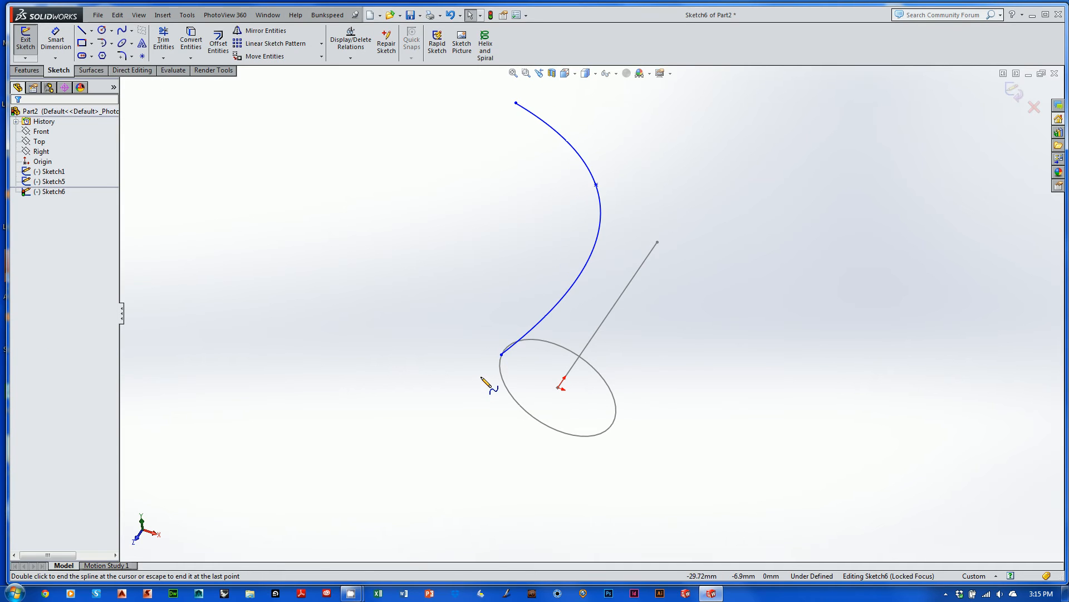
Step: Examine from the side how the spline's near endpoint sits relative to the circular profile
{"action": "mouse_move", "coordinate": [482, 381]}
{"action": "middle_mouse_down"}
{"action": "mouse_move", "coordinate": [487, 366]}
{"action": "mouse_move", "coordinate": [573, 310]}
{"action": "mouse_move", "coordinate": [661, 327]}
{"action": "mouse_move", "coordinate": [629, 411]}
{"action": "mouse_move", "coordinate": [559, 420]}
{"action": "mouse_move", "coordinate": [640, 394]}
{"action": "mouse_move", "coordinate": [674, 396]}
{"action": "middle_mouse_up"}
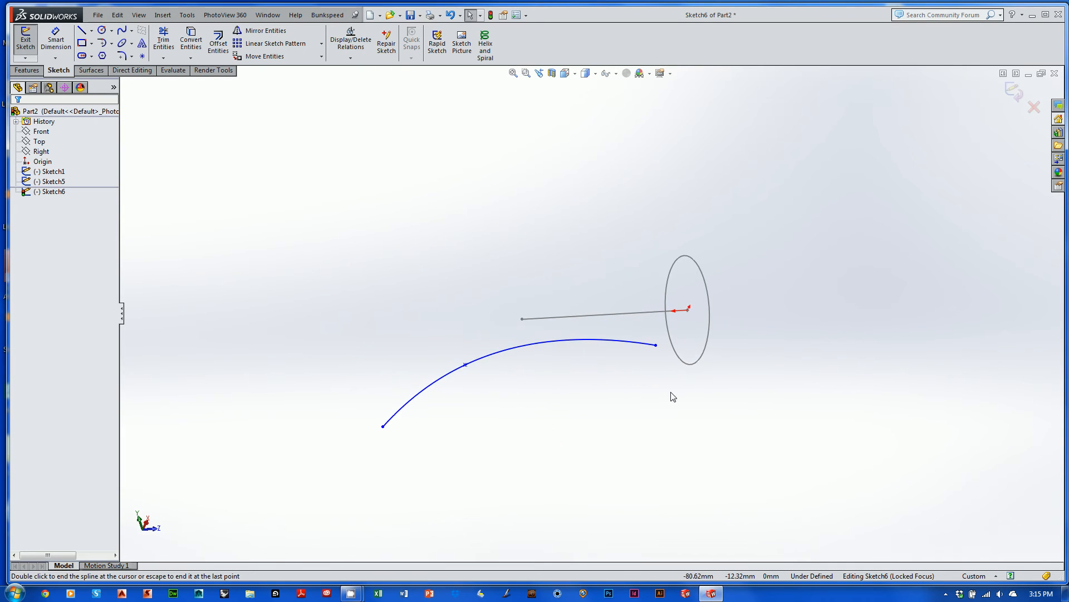
{"action": "scroll", "coordinate": [689, 332], "scroll_direction": "down", "scroll_amount": 2}
{"action": "mouse_move", "coordinate": [689, 333]}
{"action": "middle_mouse_down"}
{"action": "mouse_move", "coordinate": [540, 319]}
{"action": "mouse_move", "coordinate": [570, 318]}
{"action": "mouse_move", "coordinate": [613, 277]}
{"action": "mouse_move", "coordinate": [600, 324]}
{"action": "mouse_move", "coordinate": [620, 275]}
{"action": "middle_mouse_up"}
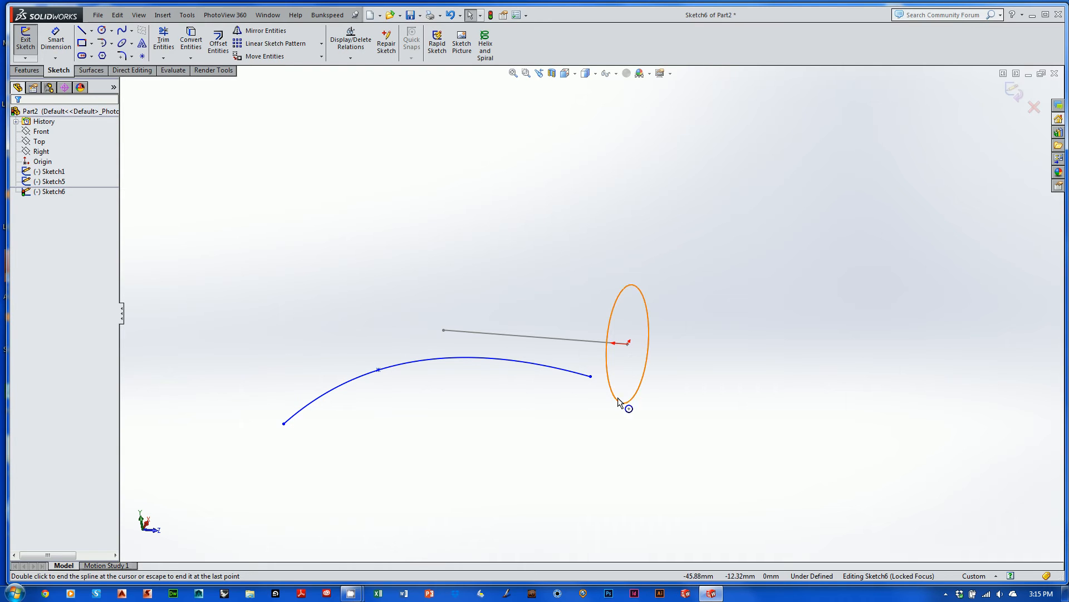
Step: Add a Pierce relation between the spline's near endpoint and the circular profile, and exit the sketch
{"action": "key", "text": "Escape"}
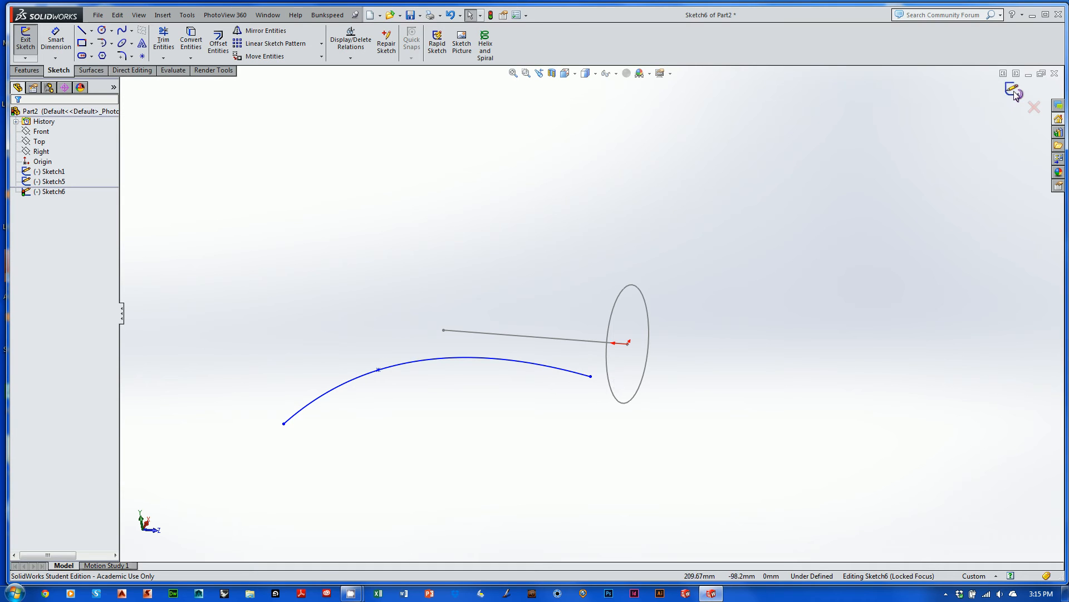
{"action": "left_click", "coordinate": [591, 377]}
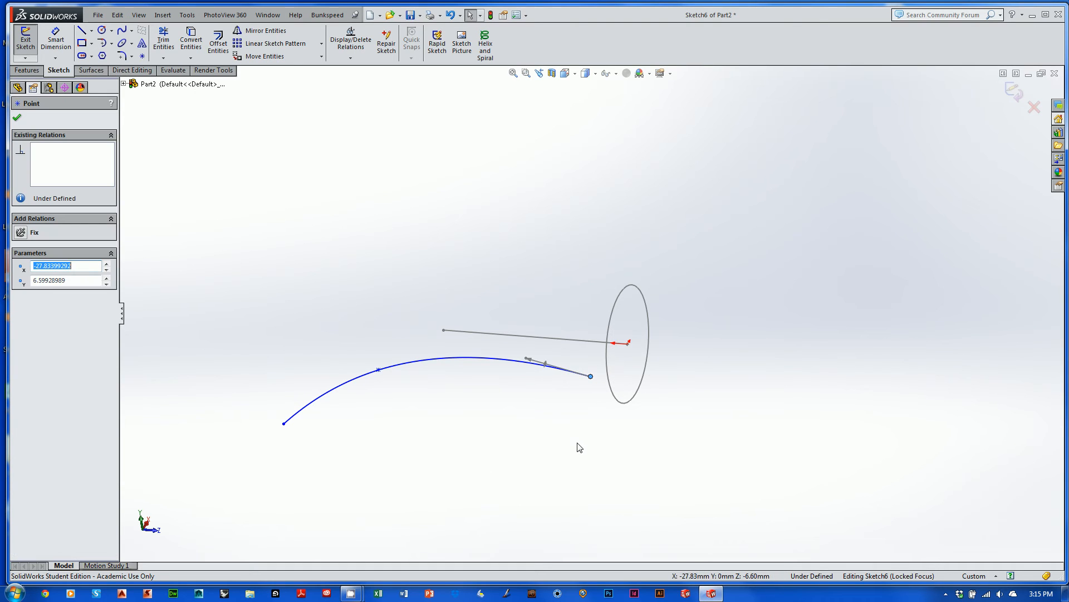
{"action": "left_click", "coordinate": [620, 401], "text": "ctrl"}
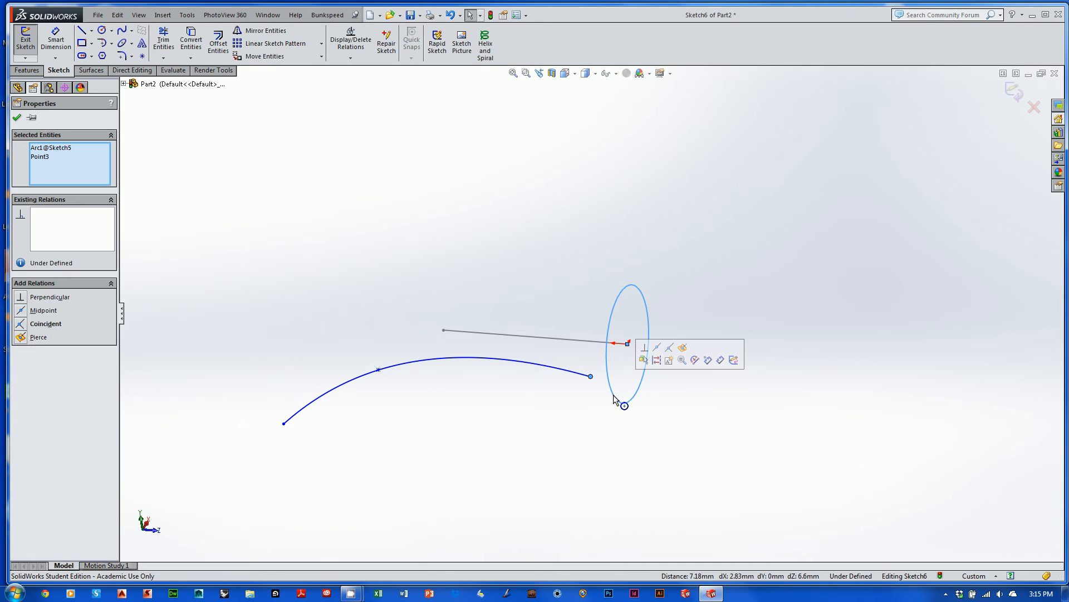
{"action": "left_click", "coordinate": [682, 348]}
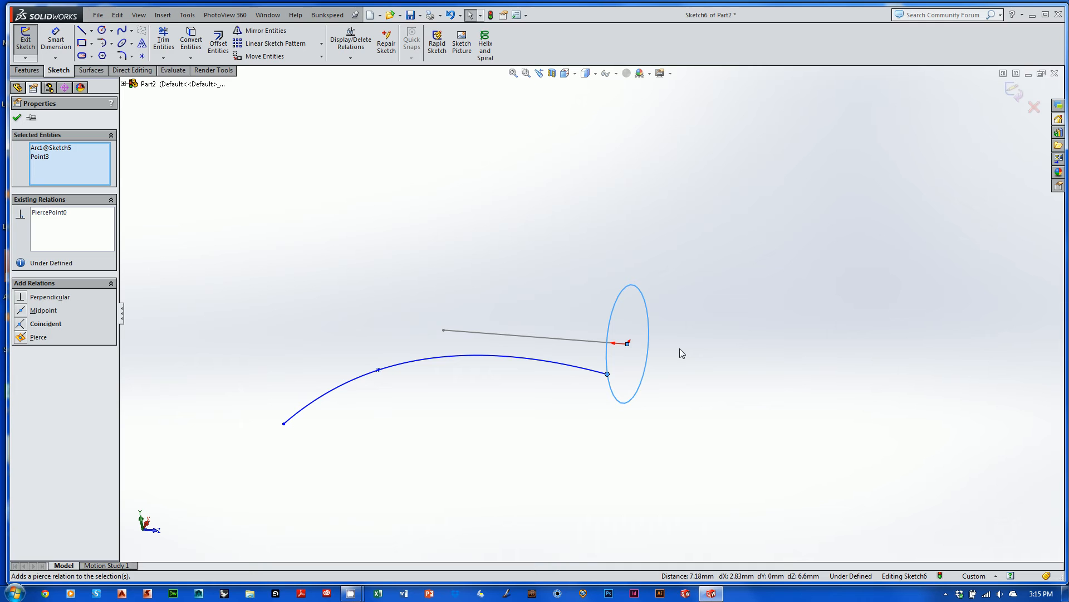
{"action": "left_click", "coordinate": [1014, 90]}
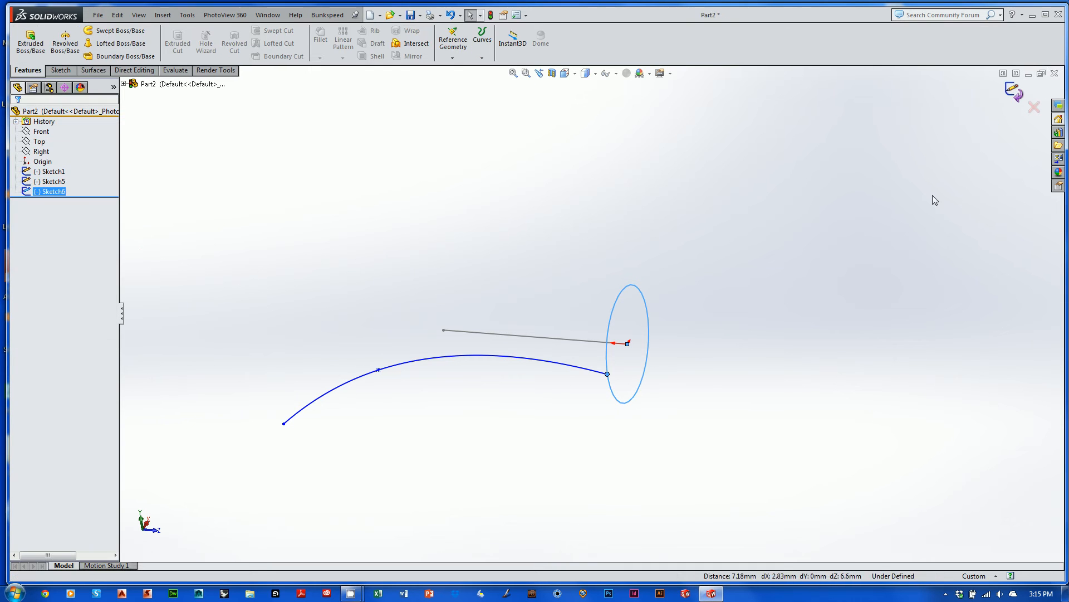
Step: Edit the circular profile's sketch, free the circle's centre from the origin and move it to about X 16.75, Y -8.35 mm
{"action": "mouse_move", "coordinate": [864, 235]}
{"action": "middle_mouse_down"}
{"action": "mouse_move", "coordinate": [828, 198]}
{"action": "mouse_move", "coordinate": [852, 265]}
{"action": "mouse_move", "coordinate": [817, 227]}
{"action": "mouse_move", "coordinate": [805, 252]}
{"action": "middle_mouse_up"}
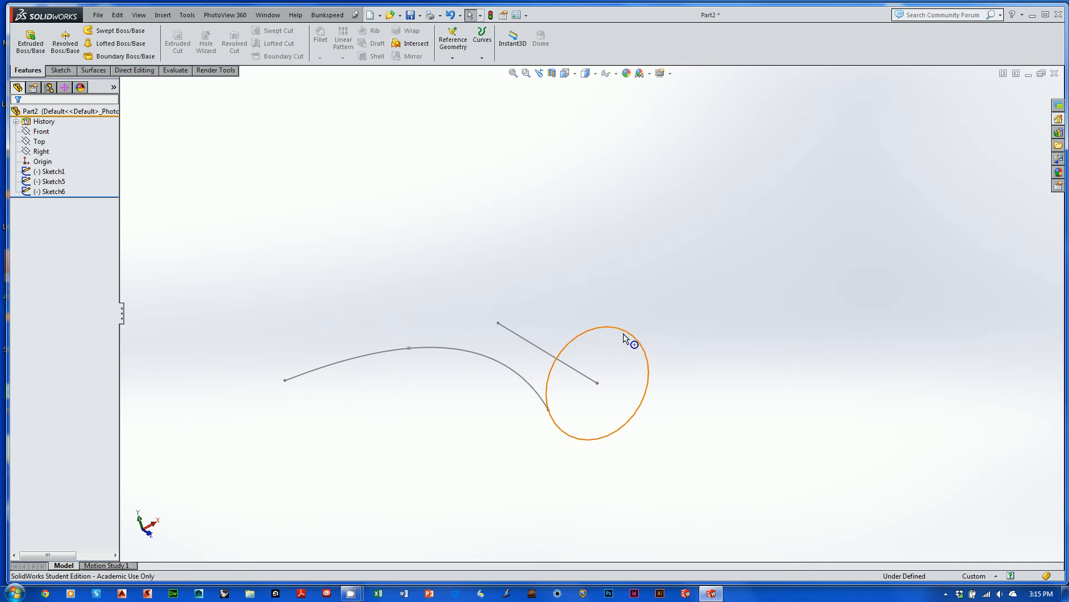
{"action": "middle_click_drag", "start_coordinate": [624, 338], "coordinate": [662, 330]}
{"action": "left_click", "coordinate": [620, 357]}
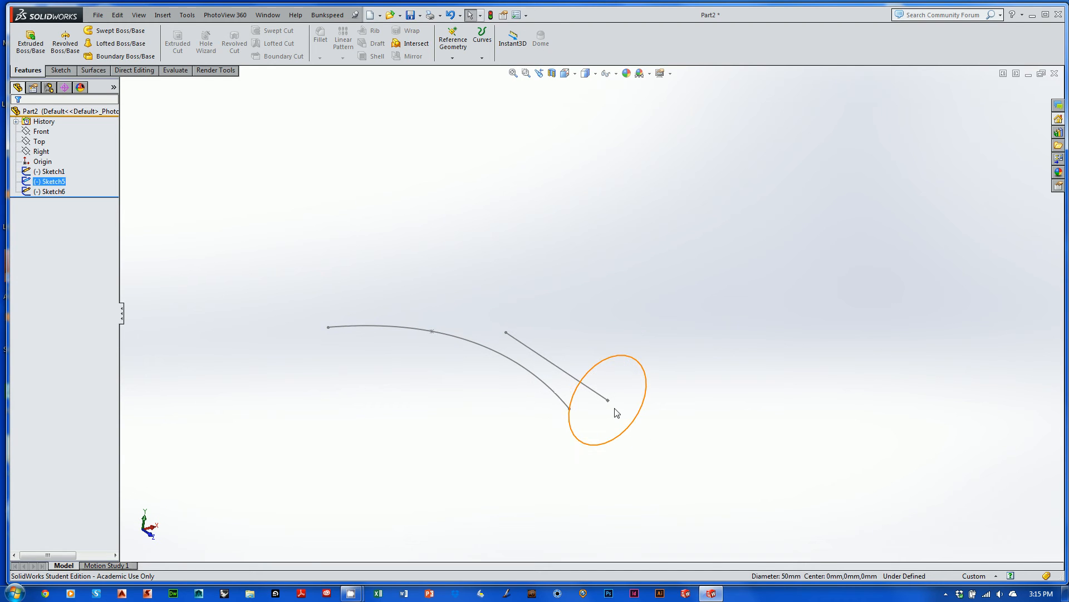
{"action": "right_click", "coordinate": [644, 399]}
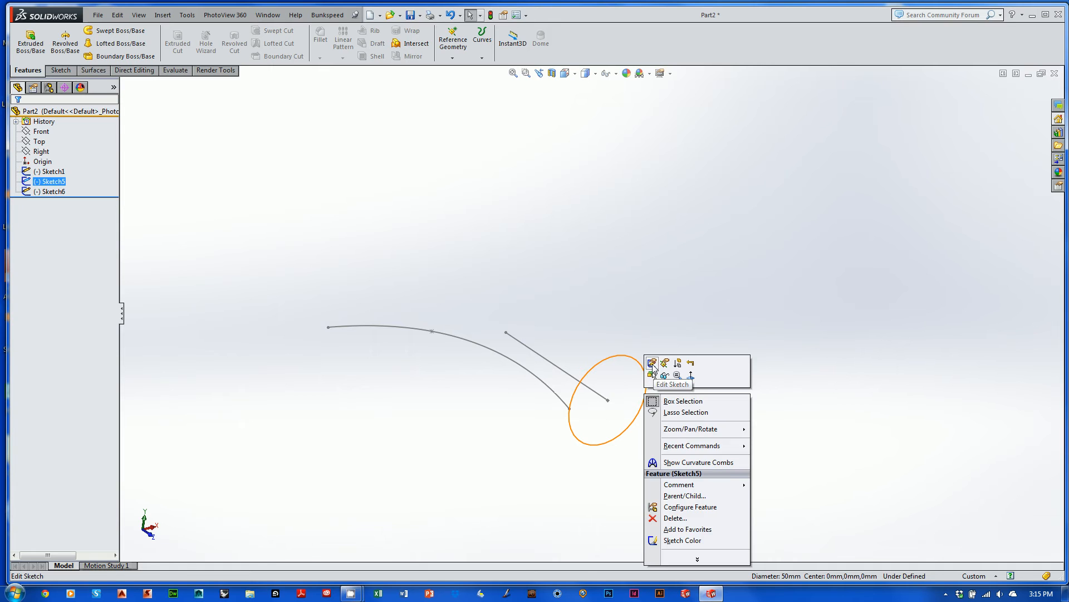
{"action": "left_click", "coordinate": [653, 364]}
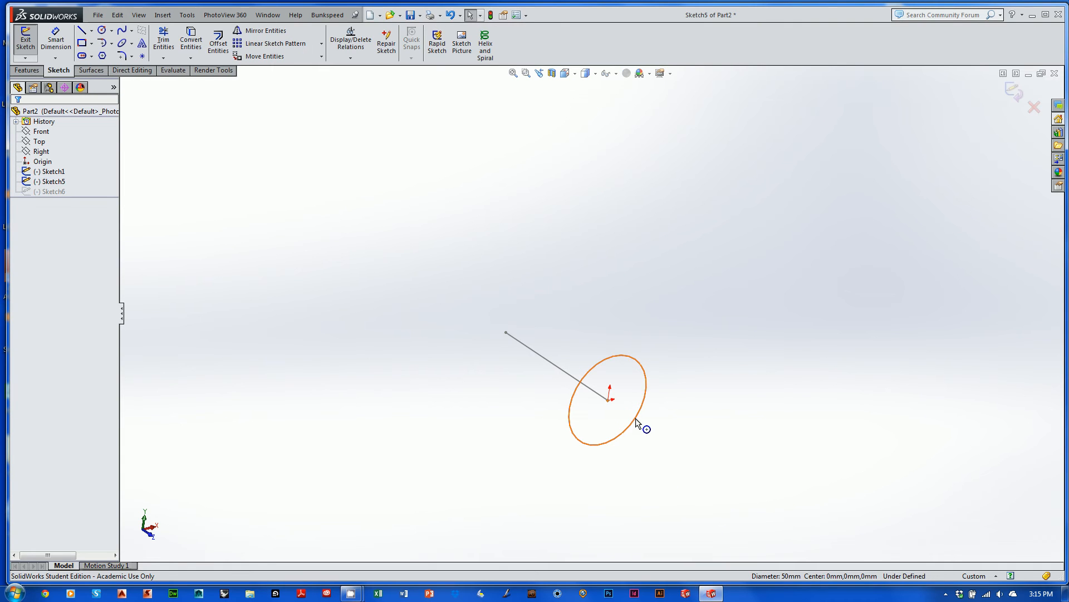
{"action": "left_click", "coordinate": [608, 401]}
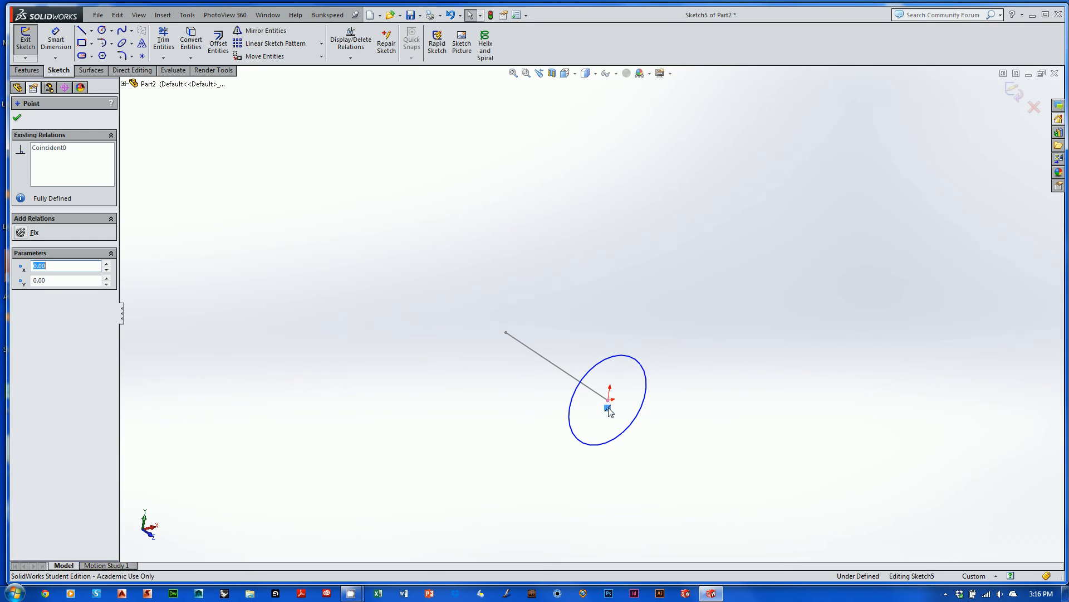
{"action": "left_click_drag", "start_coordinate": [608, 401], "coordinate": [631, 408]}
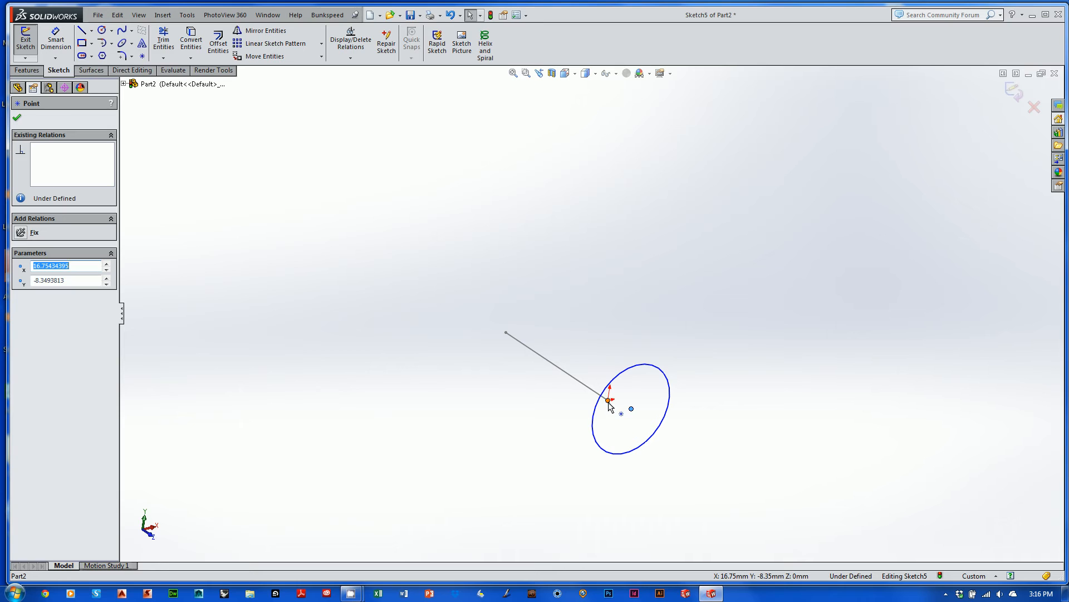
Step: Add a Pierce relation between the circle's centre and the straight path line, and exit the sketch
{"action": "left_click", "coordinate": [584, 382], "text": "ctrl"}
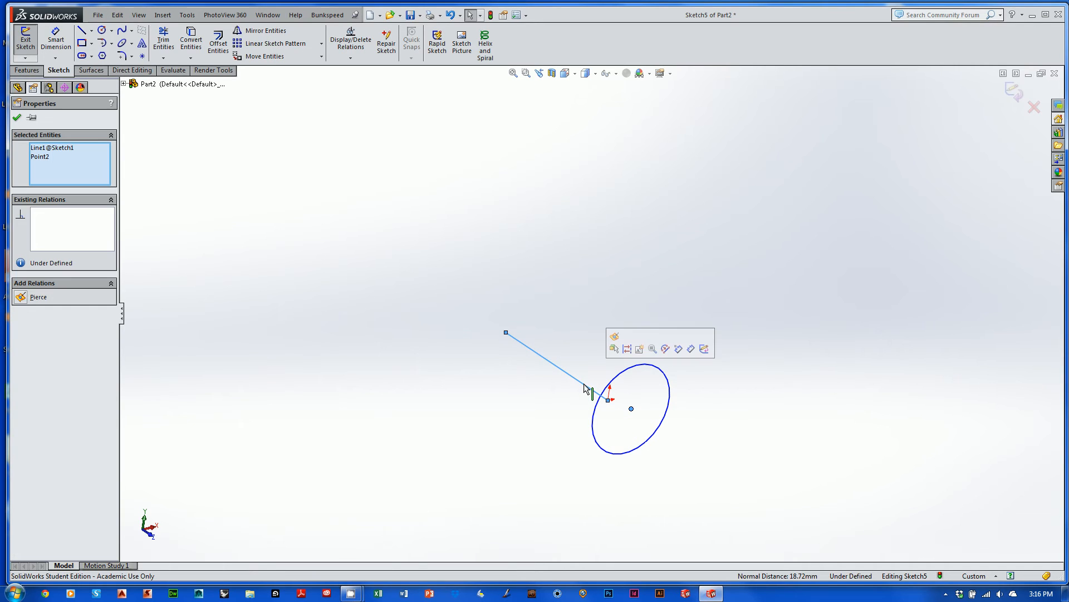
{"action": "left_click", "coordinate": [615, 338]}
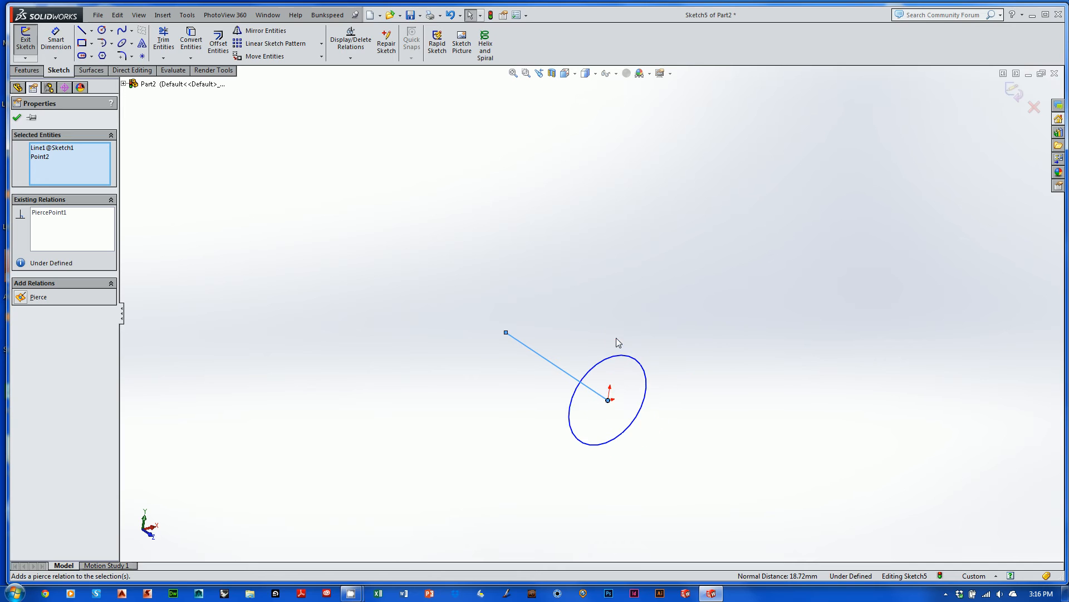
{"action": "left_click", "coordinate": [1014, 92]}
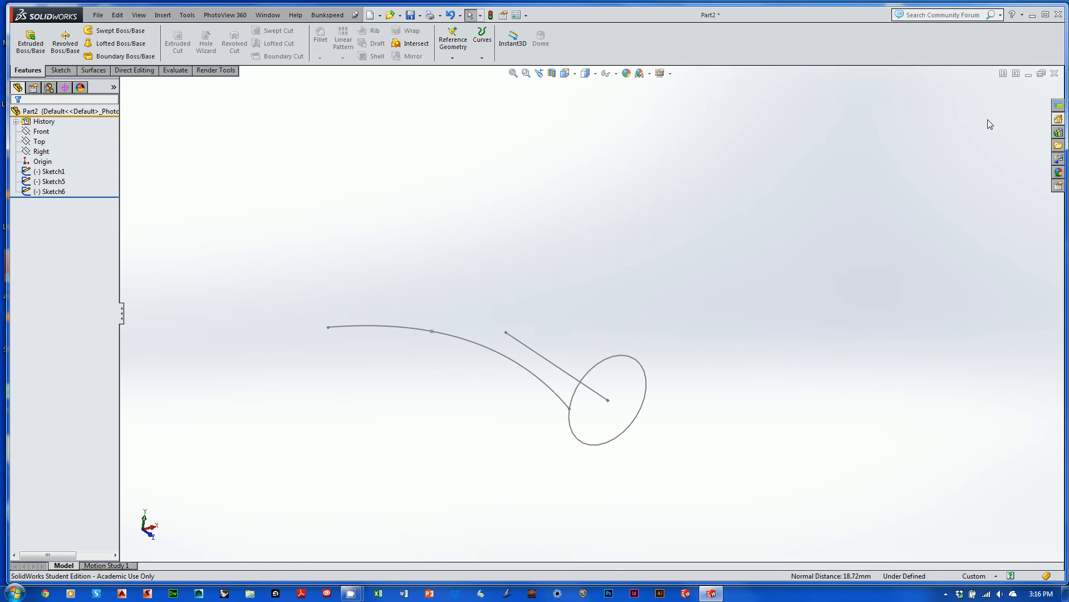
Step: Create a swept boss with the circle as profile, the straight line as path and the spline as guide curve
{"action": "middle_click_drag", "start_coordinate": [797, 276], "coordinate": [781, 291]}
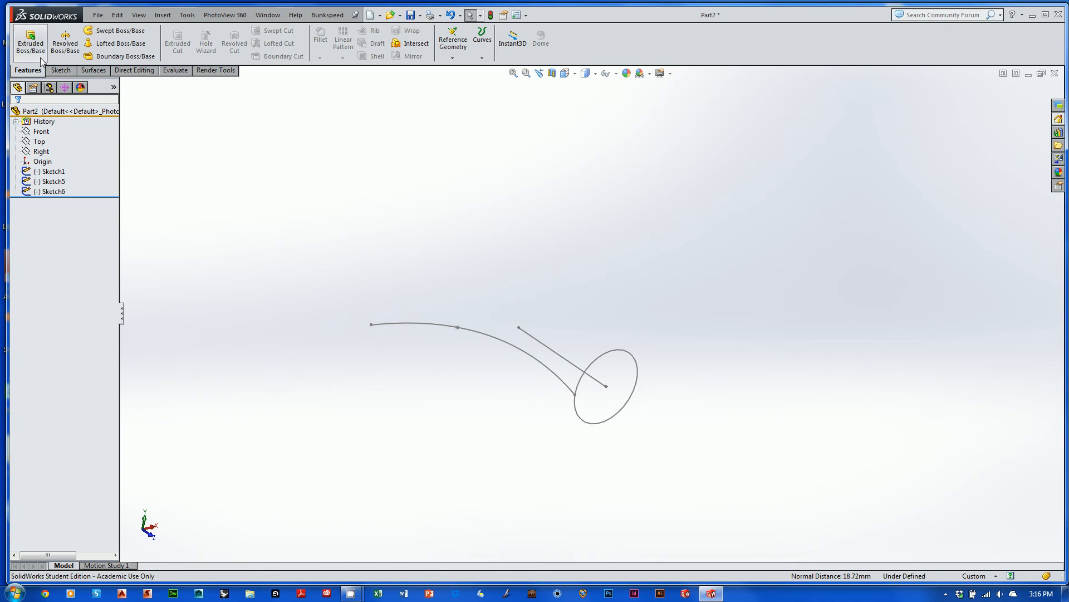
{"action": "left_click", "coordinate": [117, 31]}
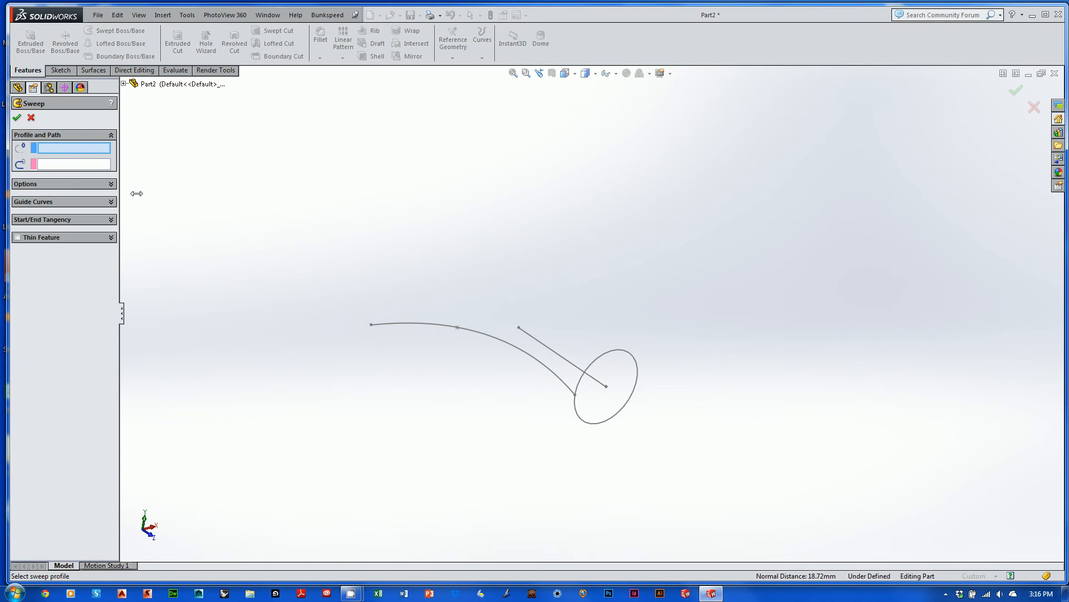
{"action": "left_click", "coordinate": [602, 354]}
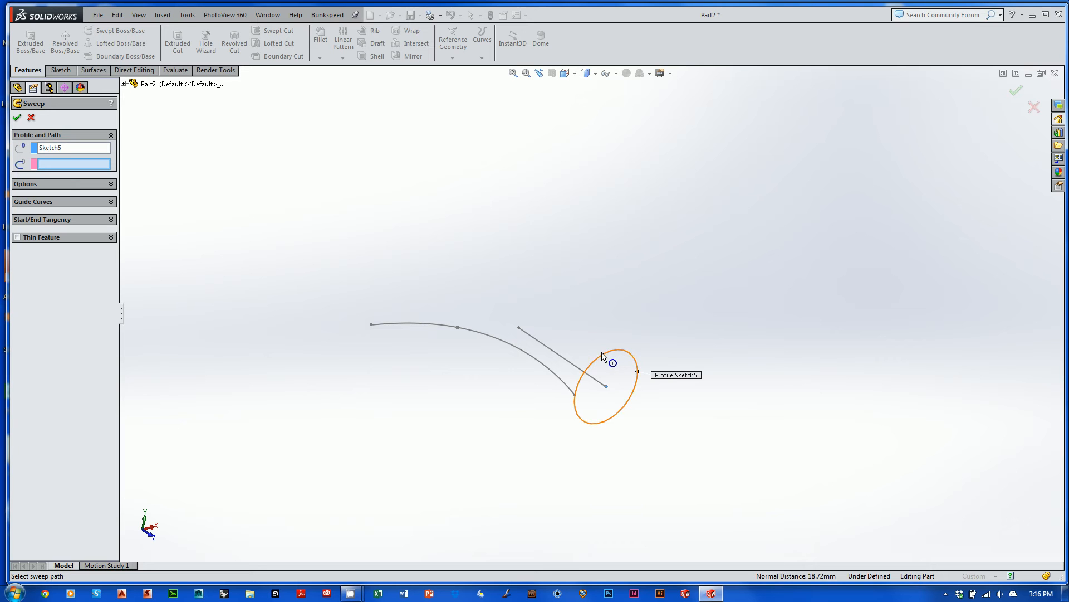
{"action": "left_click", "coordinate": [543, 345]}
{"action": "left_click", "coordinate": [93, 203]}
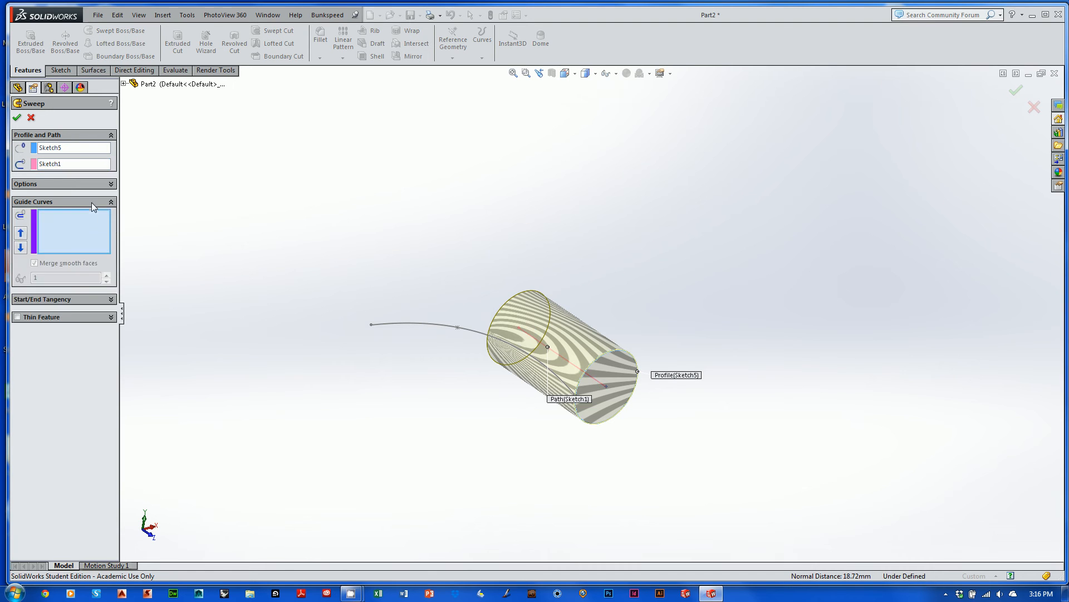
{"action": "left_click", "coordinate": [440, 327]}
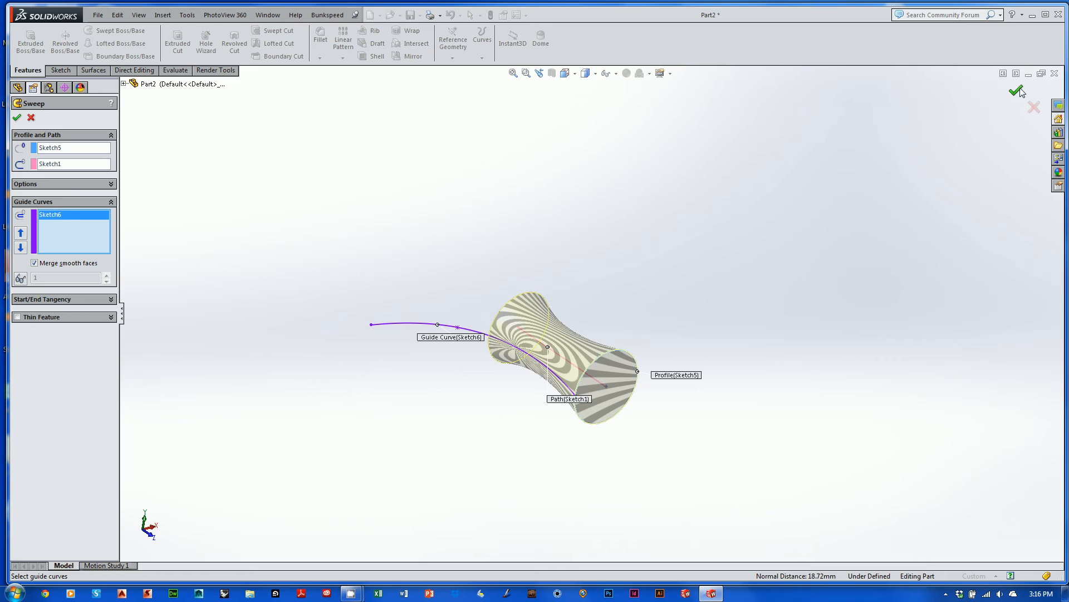
{"action": "left_click", "coordinate": [1017, 90]}
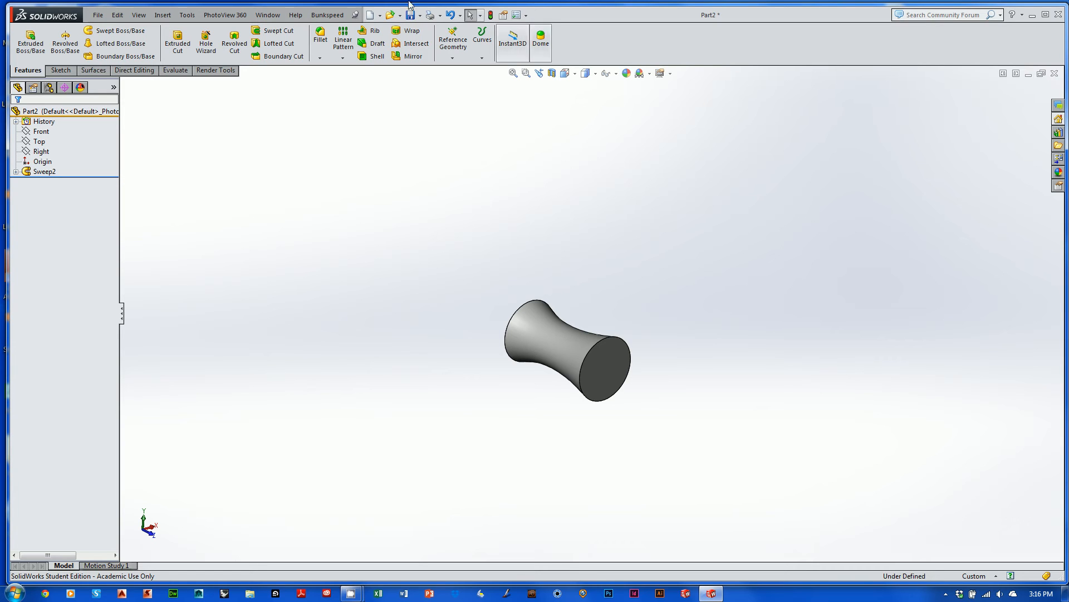
{"action": "right_click", "coordinate": [104, 15]}
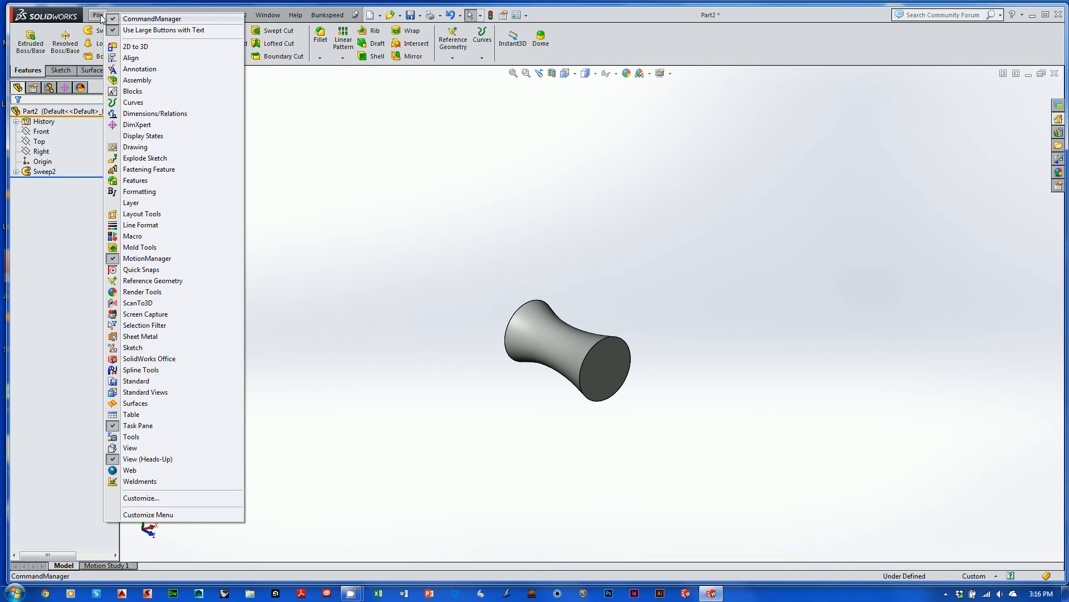
{"action": "left_click", "coordinate": [260, 107]}
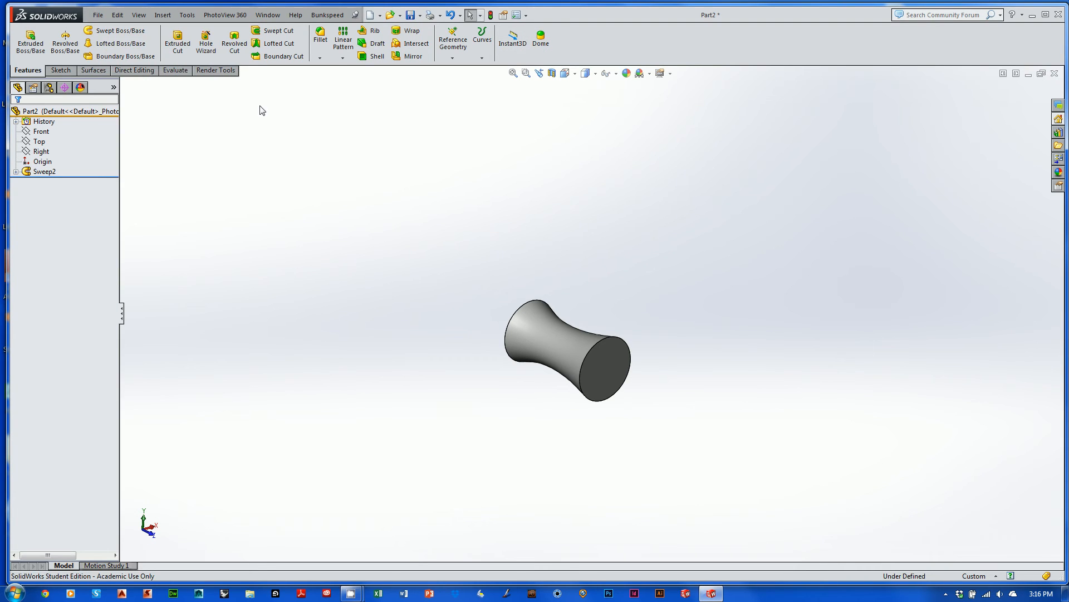
{"action": "right_click", "coordinate": [97, 18]}
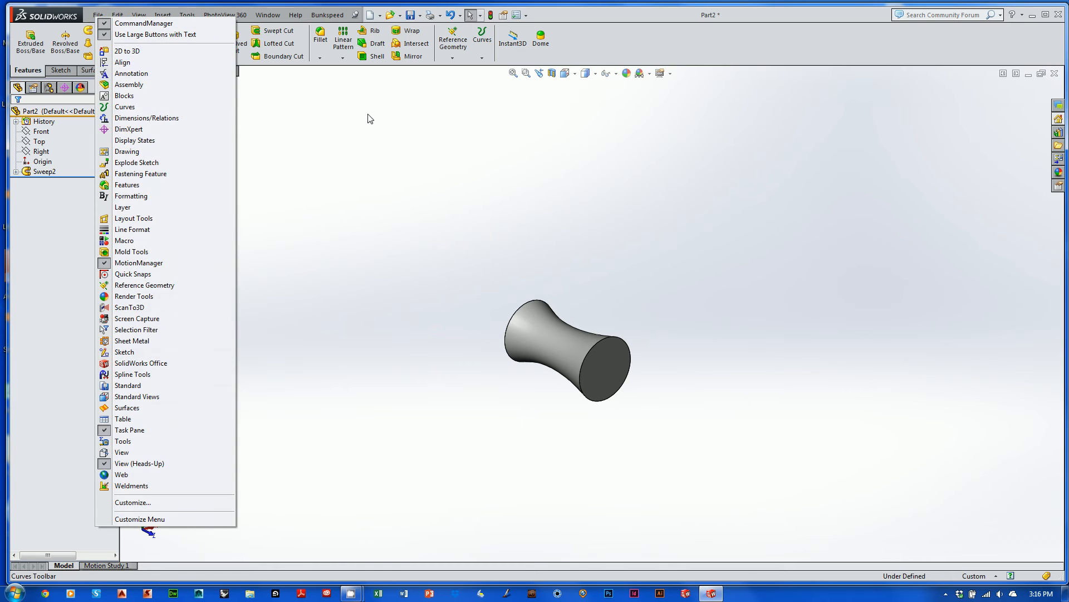
{"action": "left_click", "coordinate": [342, 133]}
{"action": "right_click", "coordinate": [96, 19]}
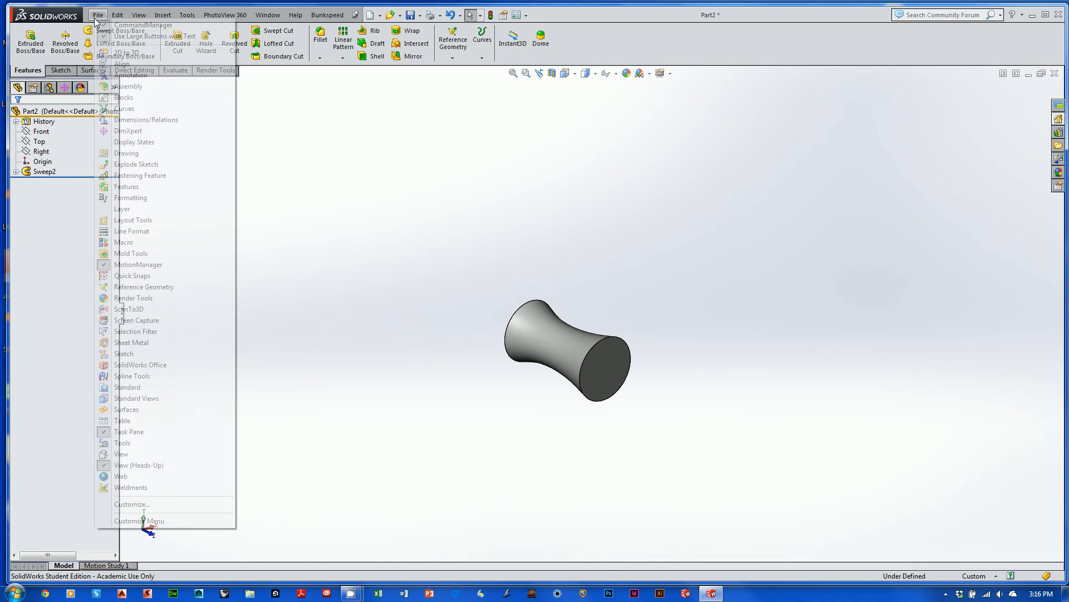
Step: Create a new part document
{"action": "left_click", "coordinate": [97, 17]}
{"action": "left_click", "coordinate": [118, 31]}
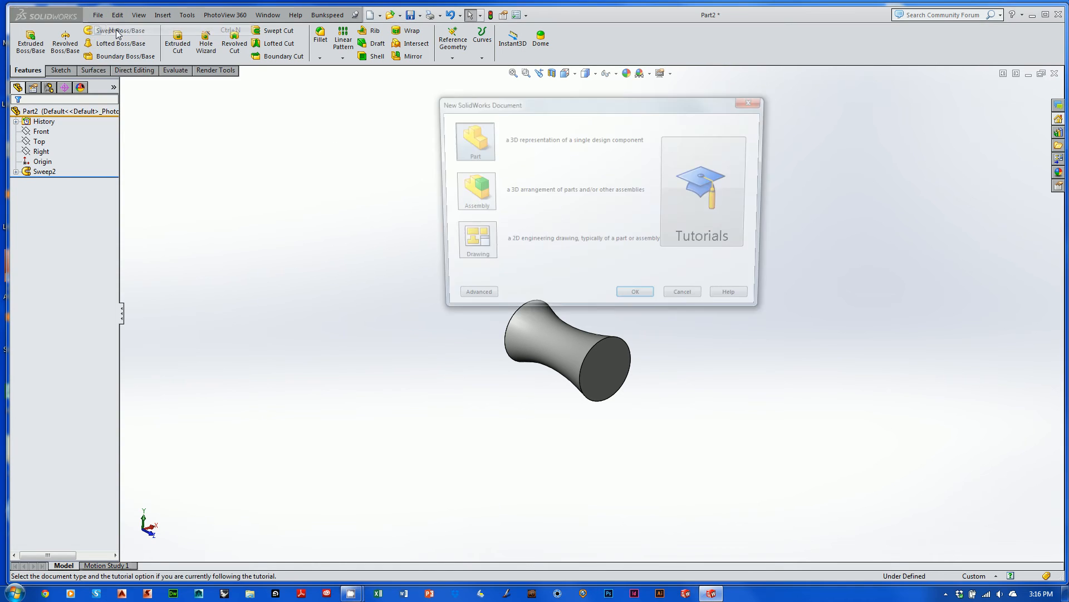
{"action": "key", "text": "Return"}
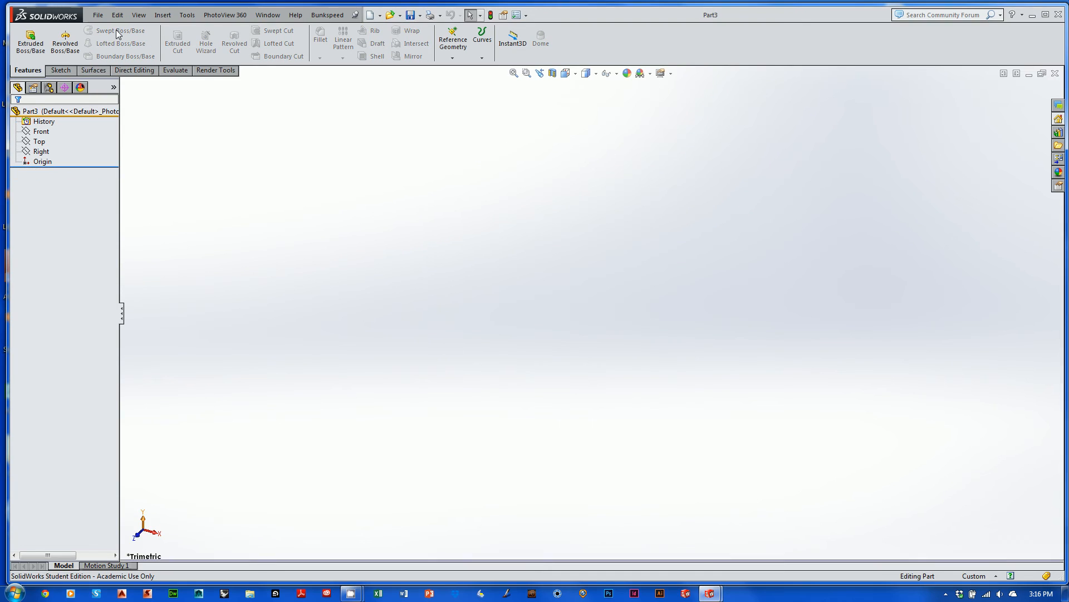
Step: Sketch an ellipse on the Front plane, centred about 91.8 mm above the origin with a horizontal radius of about 44.7 mm, and exit the sketch
{"action": "right_click", "coordinate": [42, 132]}
{"action": "left_click", "coordinate": [51, 116]}
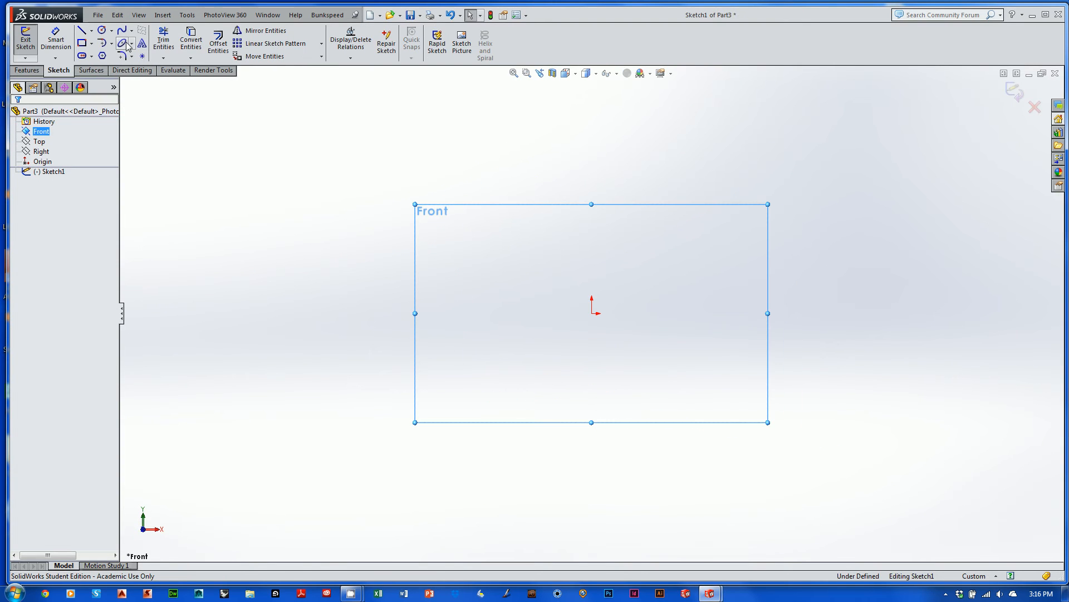
{"action": "left_click", "coordinate": [121, 43]}
{"action": "left_click", "coordinate": [592, 112]}
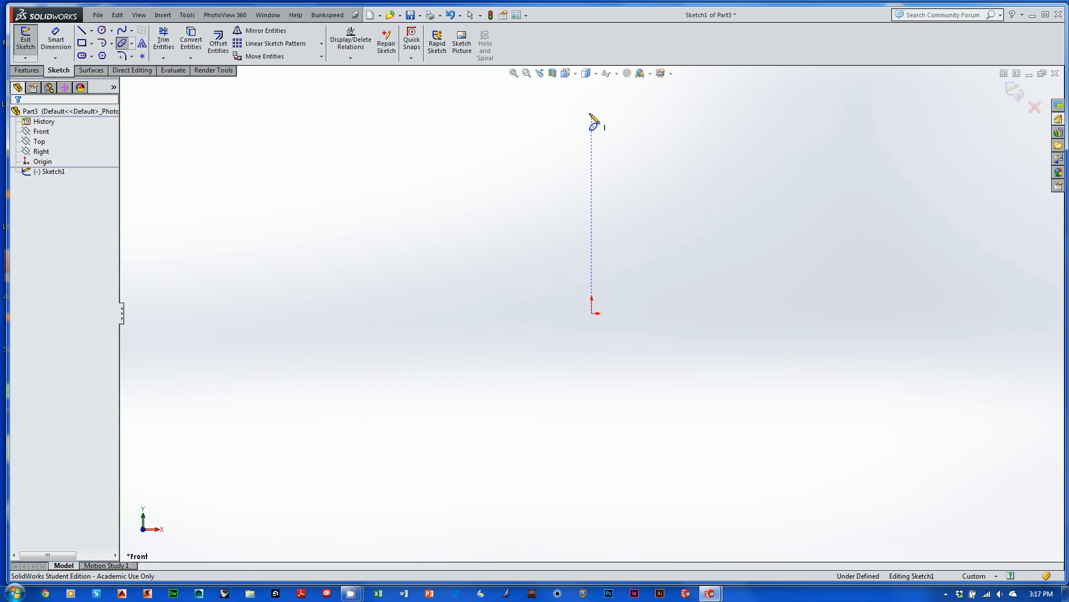
{"action": "left_click", "coordinate": [689, 113]}
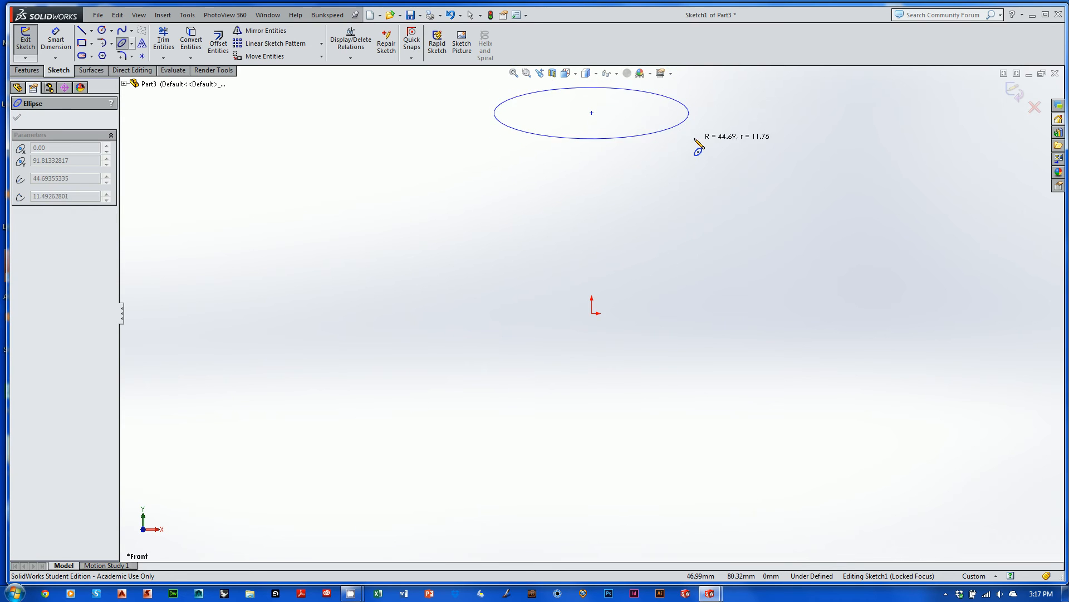
{"action": "left_click", "coordinate": [690, 149]}
{"action": "key", "text": "Escape"}
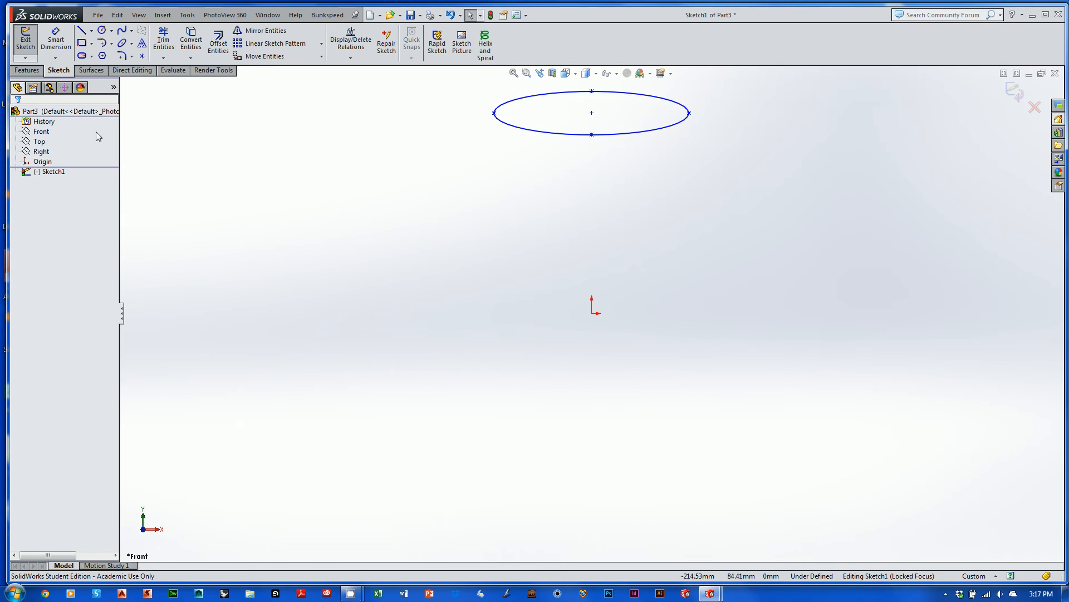
{"action": "left_click", "coordinate": [1015, 89]}
Step: Start a sketch on the Top plane and draw a six-sided polygon with a 124.6 mm inscribed circle, centred at about X 0, Y -245.8 mm
{"action": "middle_click_drag", "start_coordinate": [833, 212], "coordinate": [771, 264]}
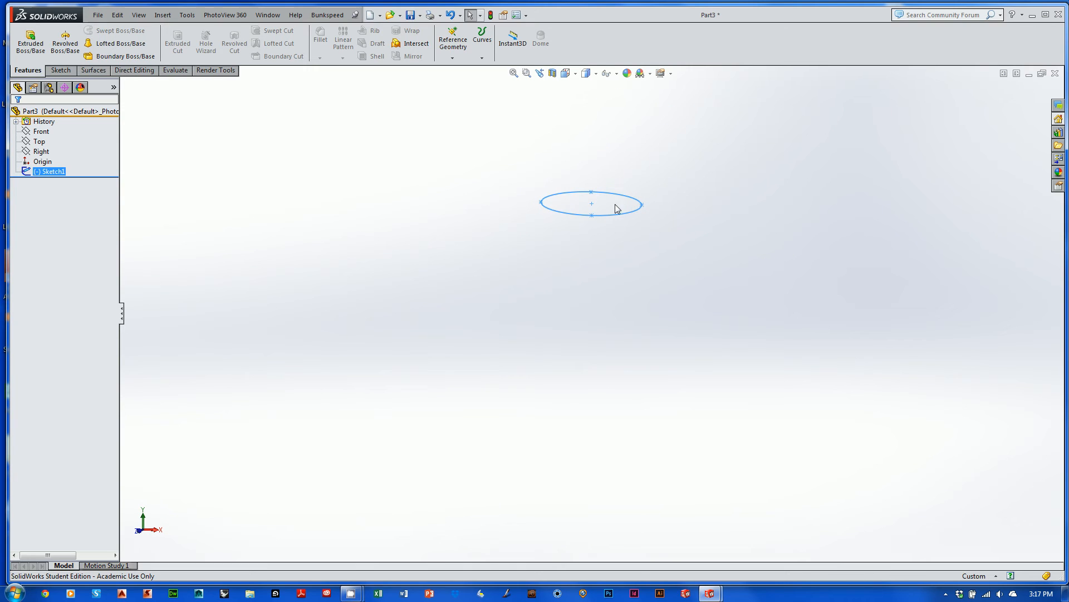
{"action": "right_click", "coordinate": [40, 143]}
{"action": "left_click", "coordinate": [43, 129]}
{"action": "scroll", "coordinate": [399, 206], "scroll_direction": "up", "scroll_amount": 3}
{"action": "mouse_move", "coordinate": [398, 206]}
{"action": "middle_mouse_down"}
{"action": "mouse_move", "coordinate": [329, 334]}
{"action": "mouse_move", "coordinate": [348, 320]}
{"action": "middle_mouse_up"}
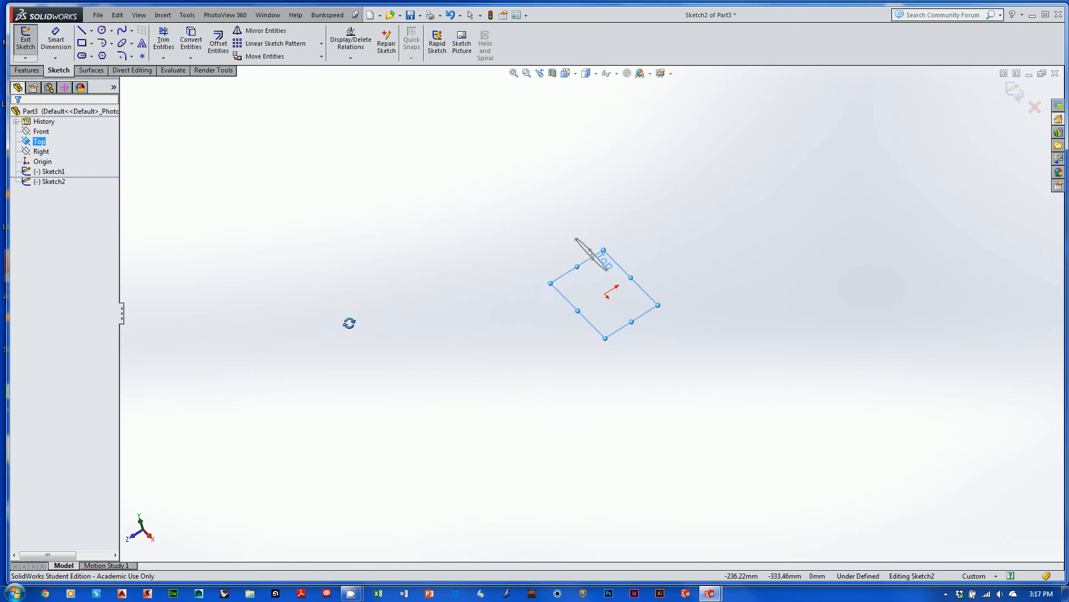
{"action": "left_click", "coordinate": [102, 31]}
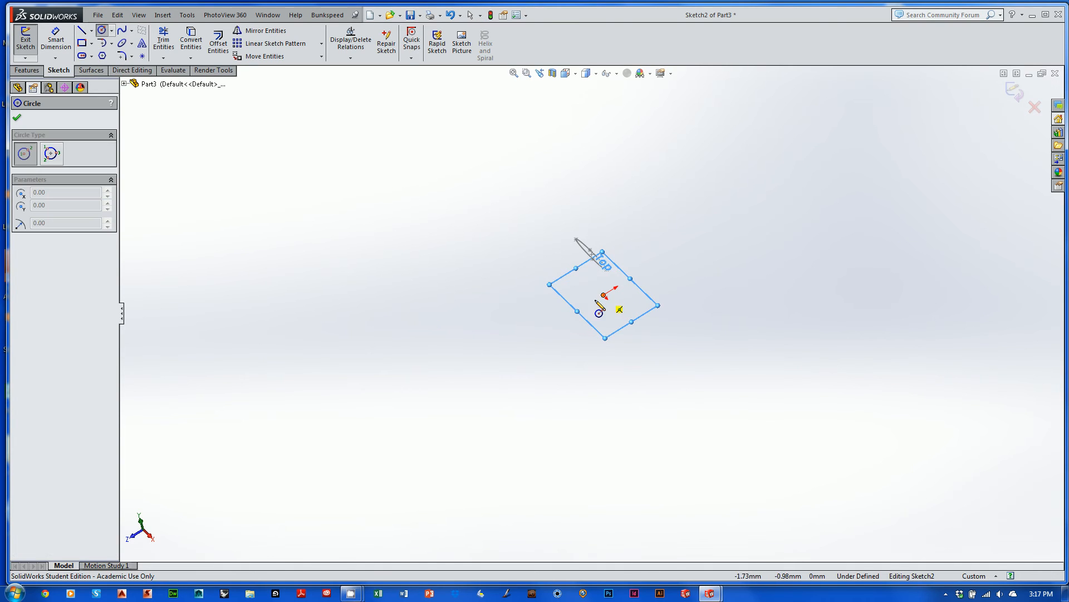
{"action": "left_click", "coordinate": [102, 56]}
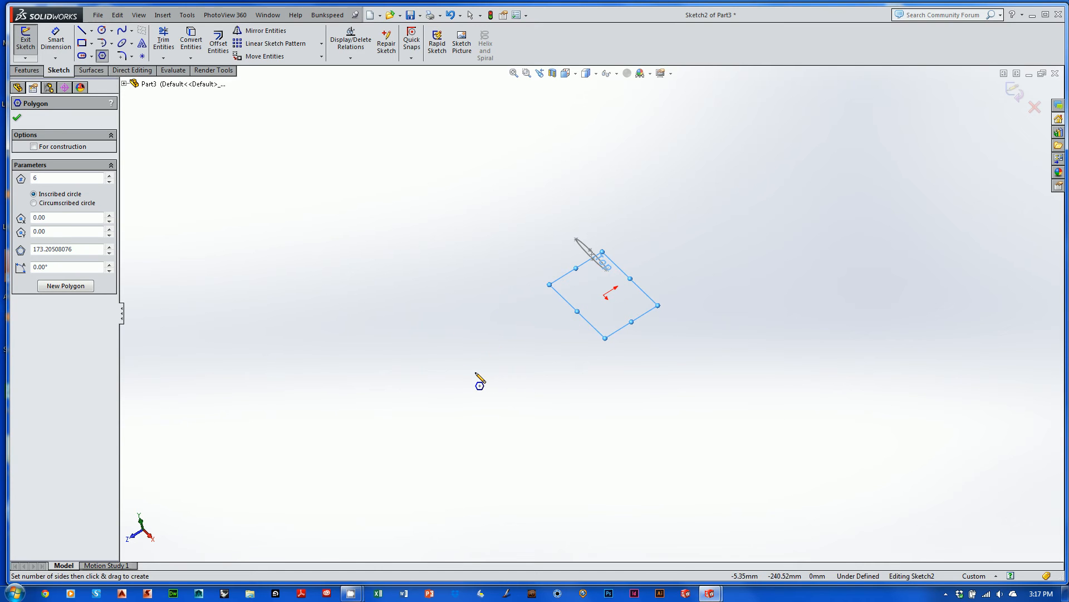
{"action": "left_click_drag", "start_coordinate": [474, 376], "coordinate": [495, 402]}
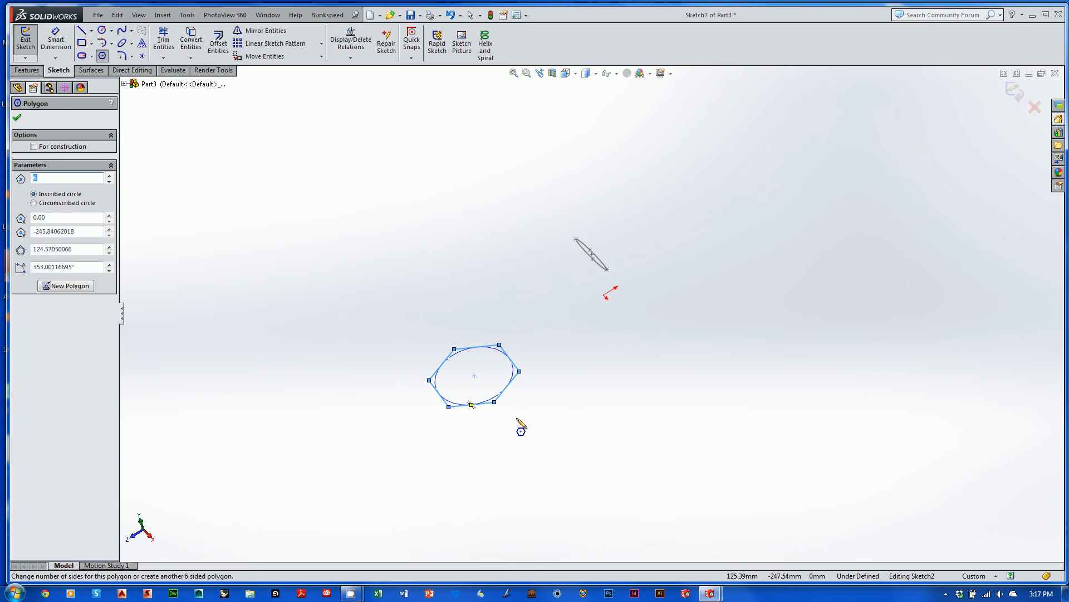
Step: End the polygon command, keeping the hexagon's sketch open for editing
{"action": "key", "text": "Escape"}
{"action": "mouse_move", "coordinate": [493, 436]}
{"action": "middle_mouse_down"}
{"action": "mouse_move", "coordinate": [563, 384]}
{"action": "mouse_move", "coordinate": [592, 314]}
{"action": "mouse_move", "coordinate": [587, 353]}
{"action": "mouse_move", "coordinate": [574, 354]}
{"action": "middle_mouse_up"}
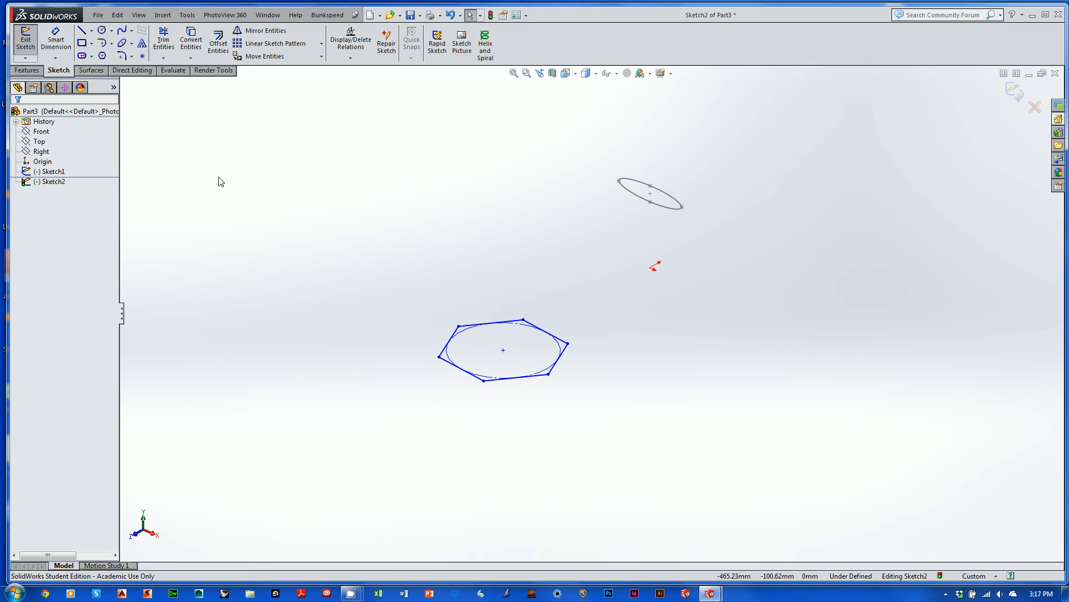
{"action": "right_click", "coordinate": [61, 171]}
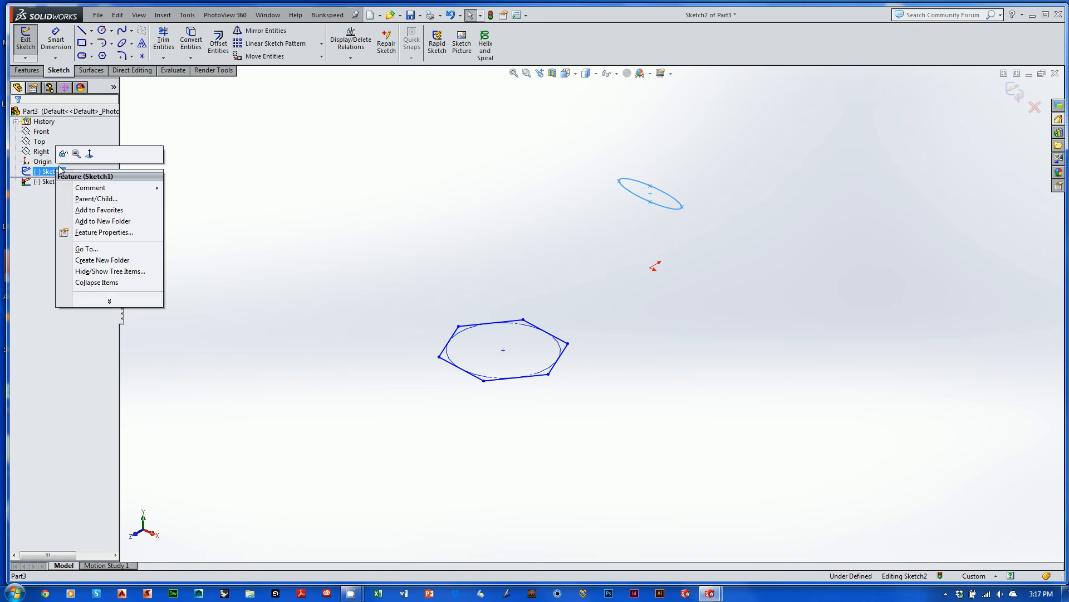
{"action": "left_click", "coordinate": [816, 218]}
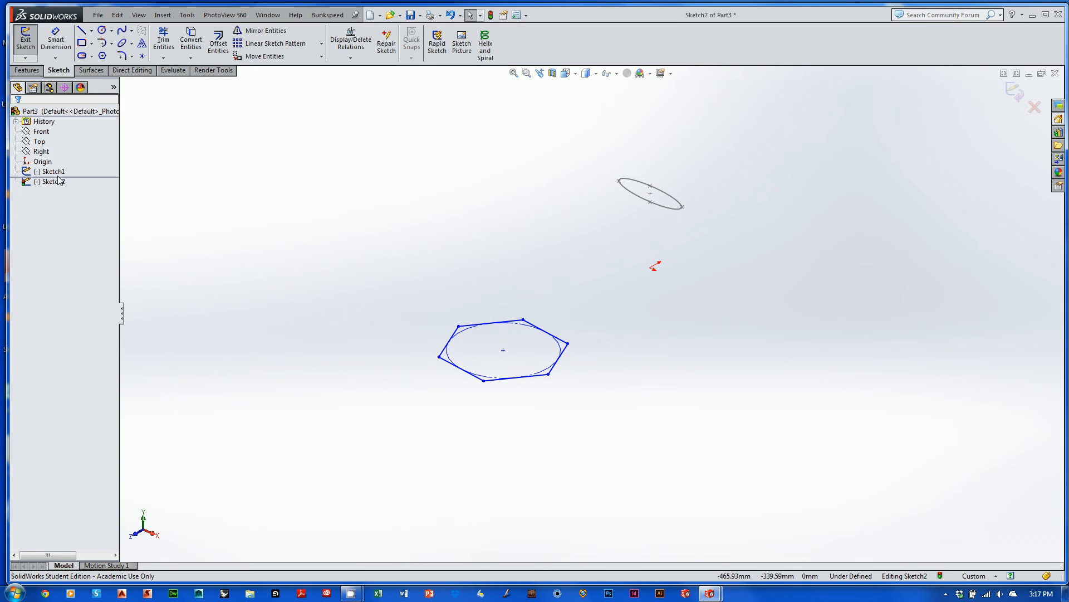
Step: Try dimensioning one slanted side of the hexagon, and delete that dimension
{"action": "left_click", "coordinate": [56, 40]}
{"action": "left_click", "coordinate": [562, 369]}
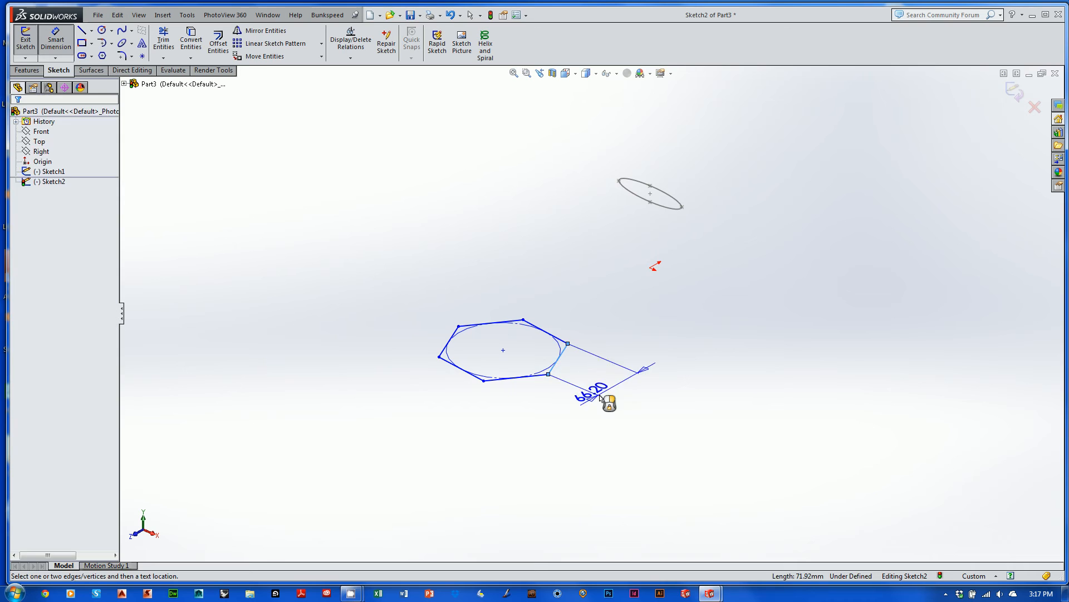
{"action": "left_click", "coordinate": [587, 399]}
{"action": "key", "text": "Return"}
{"action": "key", "text": "Escape"}
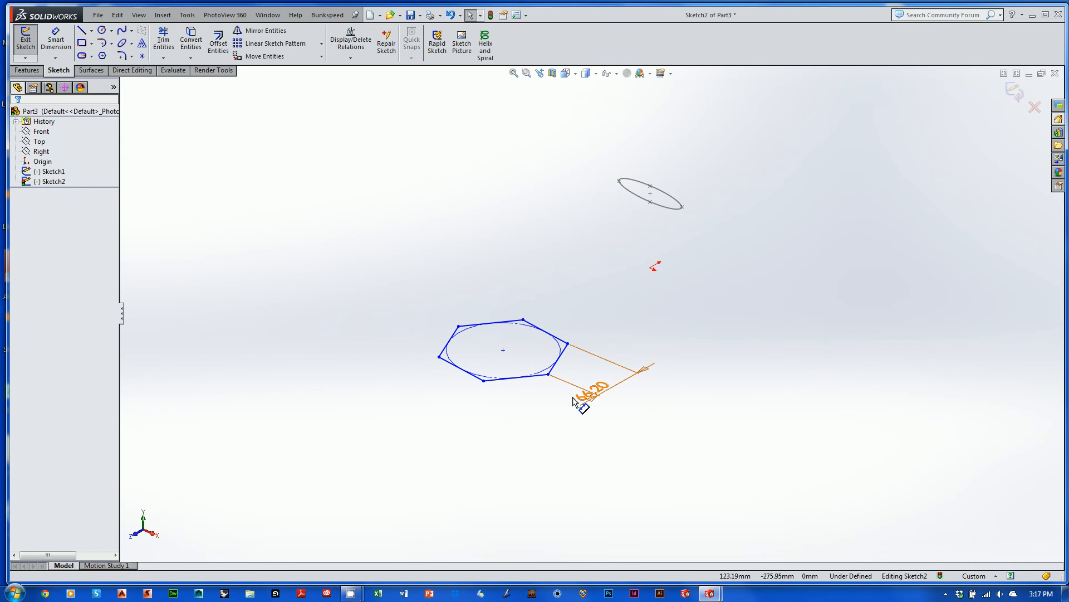
{"action": "left_click", "coordinate": [581, 395]}
{"action": "key", "text": "Delete"}
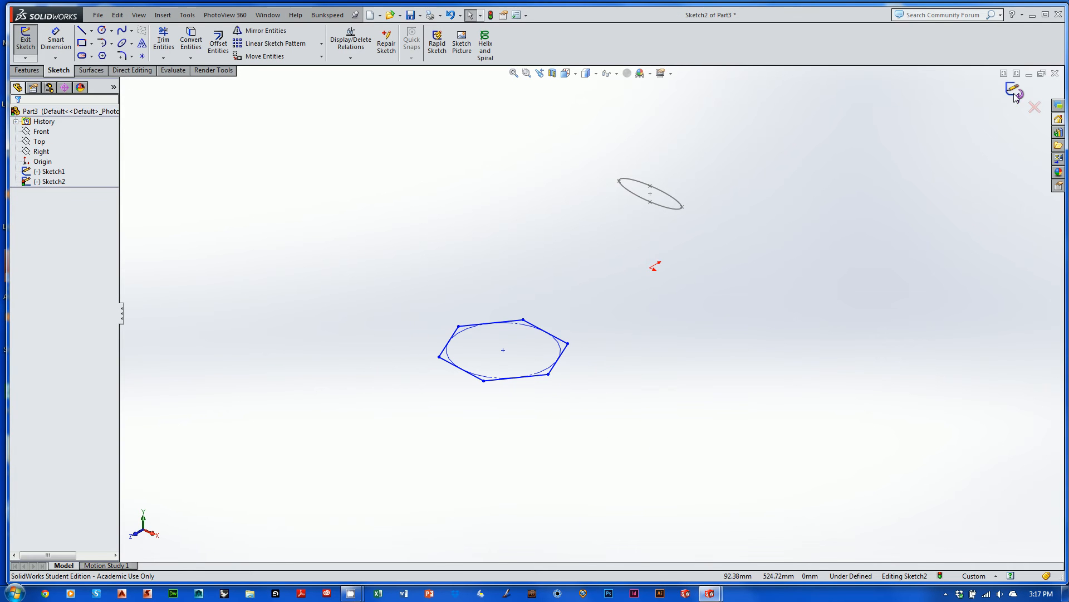
Step: Exit the hexagon sketch and open the ellipse sketch on the Front plane for editing, viewed normal to its plane
{"action": "left_click", "coordinate": [1014, 92]}
{"action": "mouse_move", "coordinate": [679, 279]}
{"action": "middle_mouse_down"}
{"action": "mouse_move", "coordinate": [643, 341]}
{"action": "mouse_move", "coordinate": [688, 254]}
{"action": "middle_mouse_up"}
{"action": "left_click", "coordinate": [43, 173]}
{"action": "right_click", "coordinate": [44, 176]}
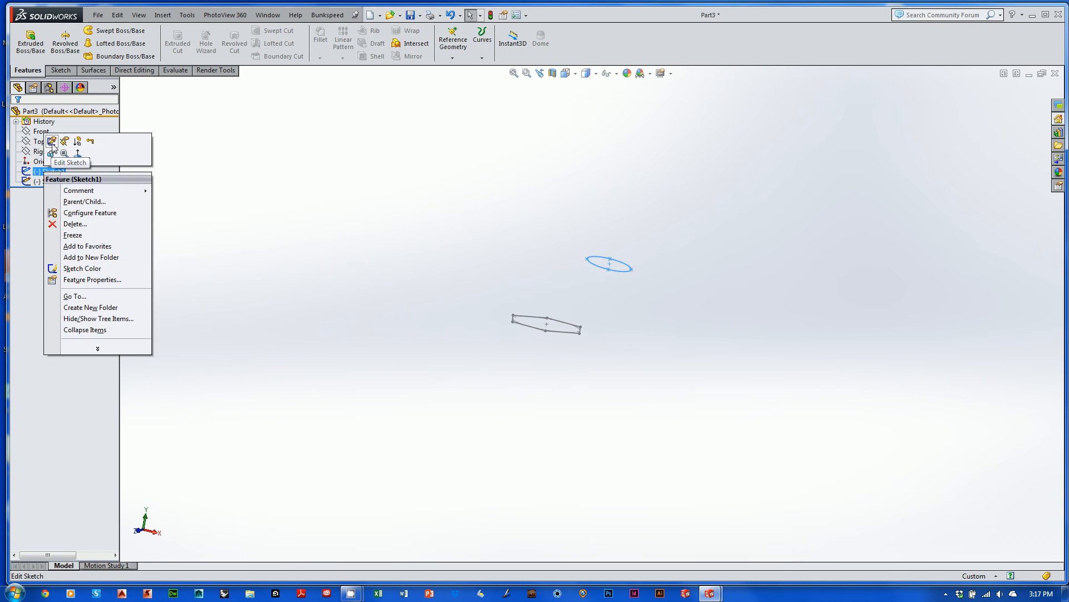
{"action": "left_click", "coordinate": [54, 143]}
{"action": "middle_click_drag", "start_coordinate": [444, 213], "coordinate": [388, 334], "text": "ctrl"}
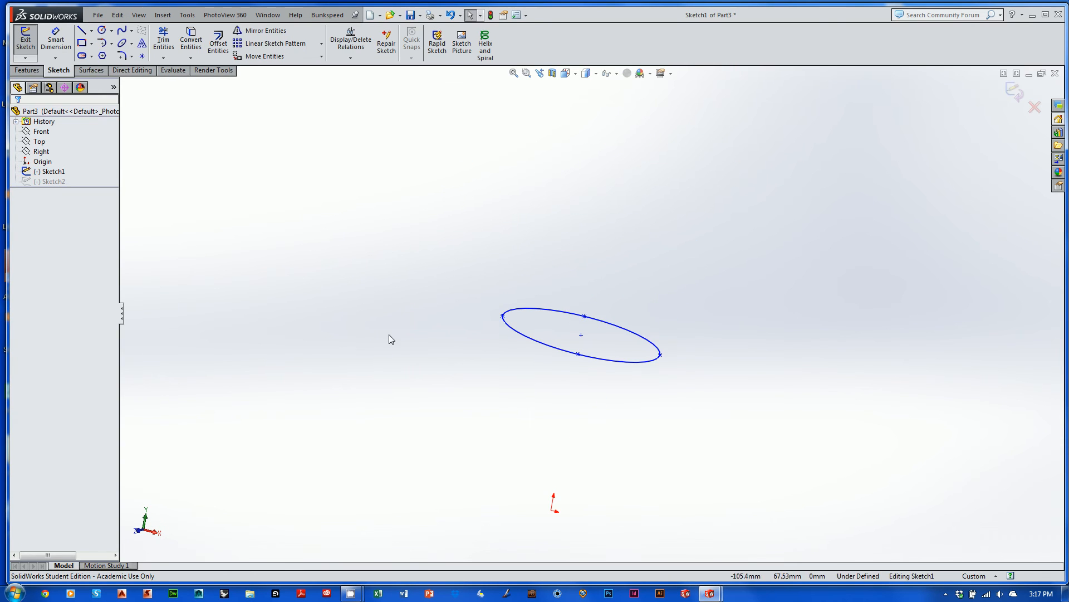
{"action": "key", "text": "ctrl+8"}
{"action": "middle_click_drag", "start_coordinate": [764, 312], "coordinate": [772, 413], "text": "shift"}
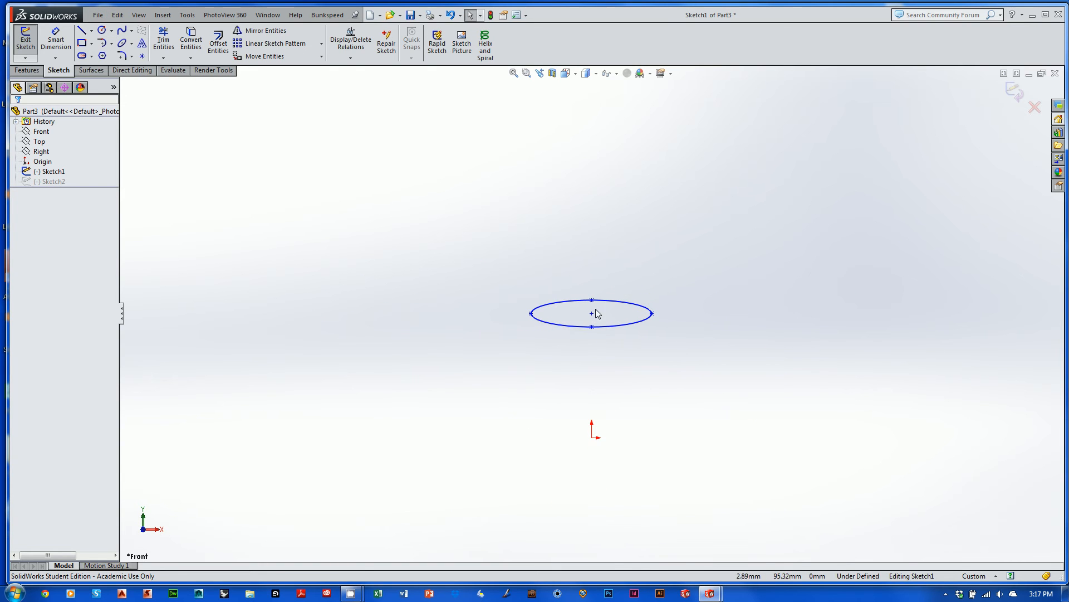
Step: Move the ellipse straight up as a temporary block until its centre is about 195.1 mm above the origin, and explode the block
{"action": "left_click_drag", "start_coordinate": [592, 314], "coordinate": [597, 268]}
{"action": "key", "text": "ctrl+z"}
{"action": "left_click_drag", "start_coordinate": [510, 273], "coordinate": [808, 386]}
{"action": "right_click", "coordinate": [623, 328]}
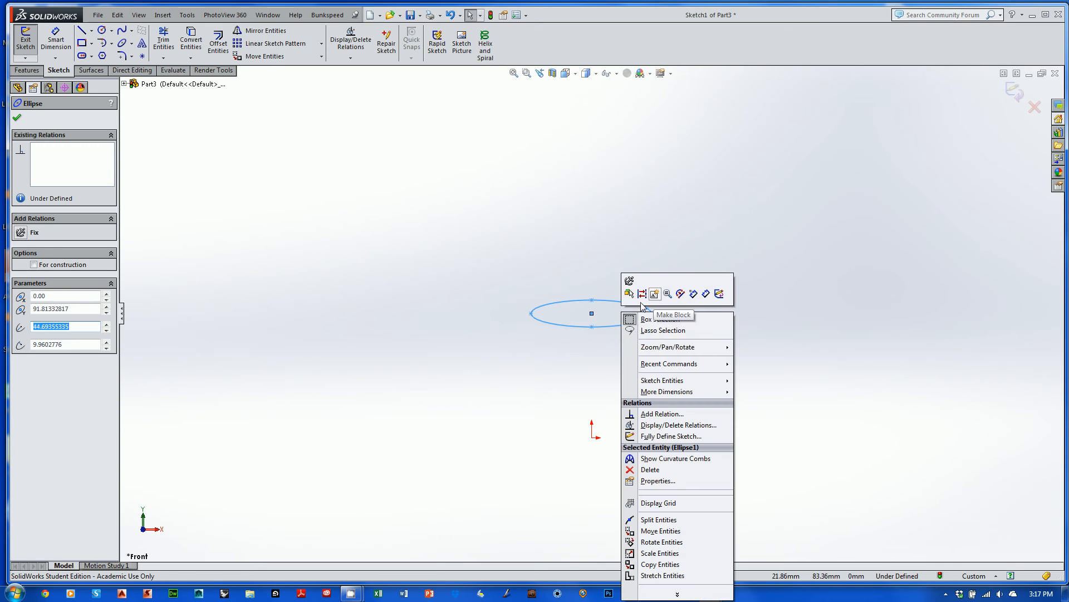
{"action": "left_click", "coordinate": [654, 294]}
{"action": "key", "text": "Return"}
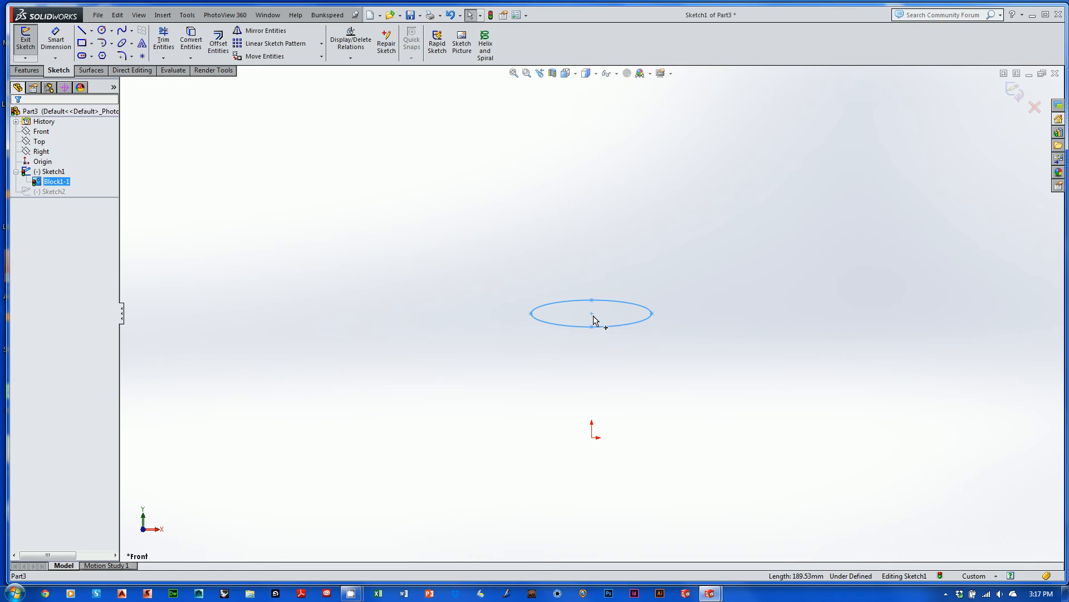
{"action": "left_click_drag", "start_coordinate": [591, 314], "coordinate": [590, 177]}
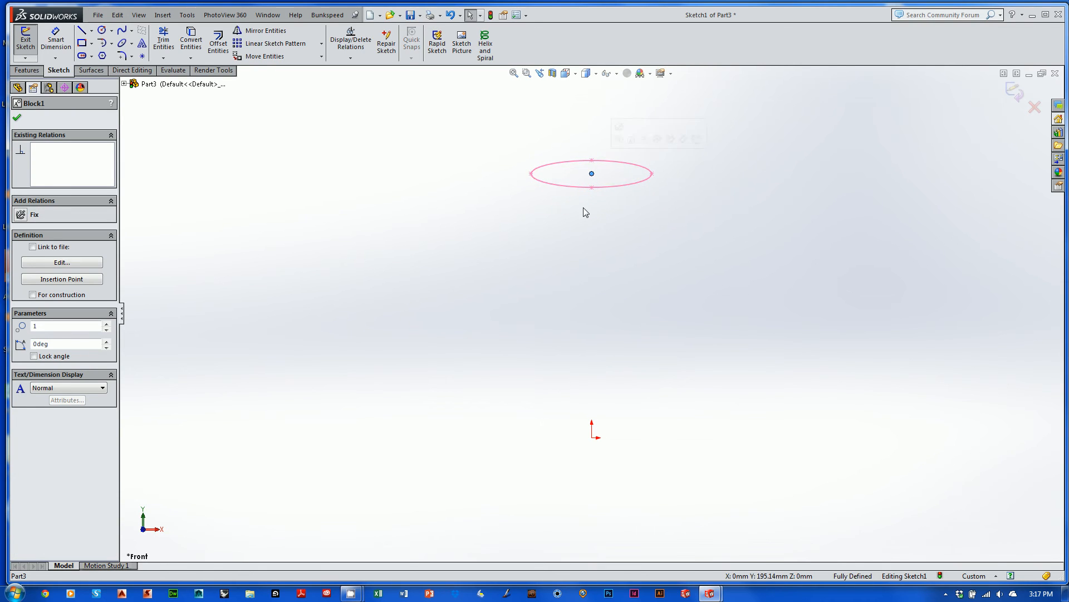
{"action": "right_click", "coordinate": [629, 183]}
{"action": "left_click", "coordinate": [665, 364]}
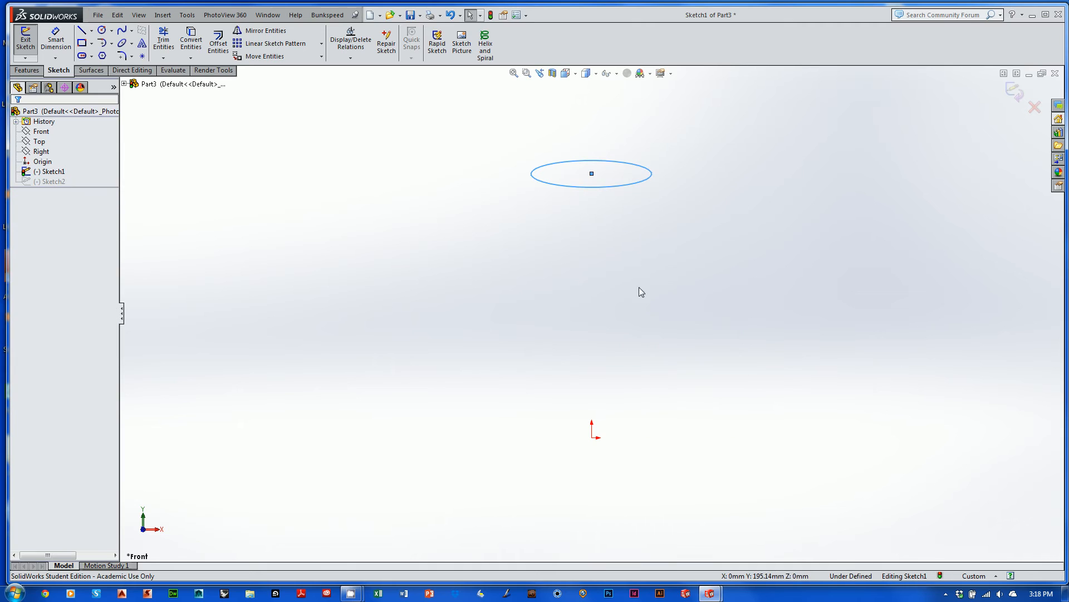
Step: Dimension the ellipse's height between its upper and lower quadrant points to 25 mm and exit the sketch
{"action": "key", "text": "d"}
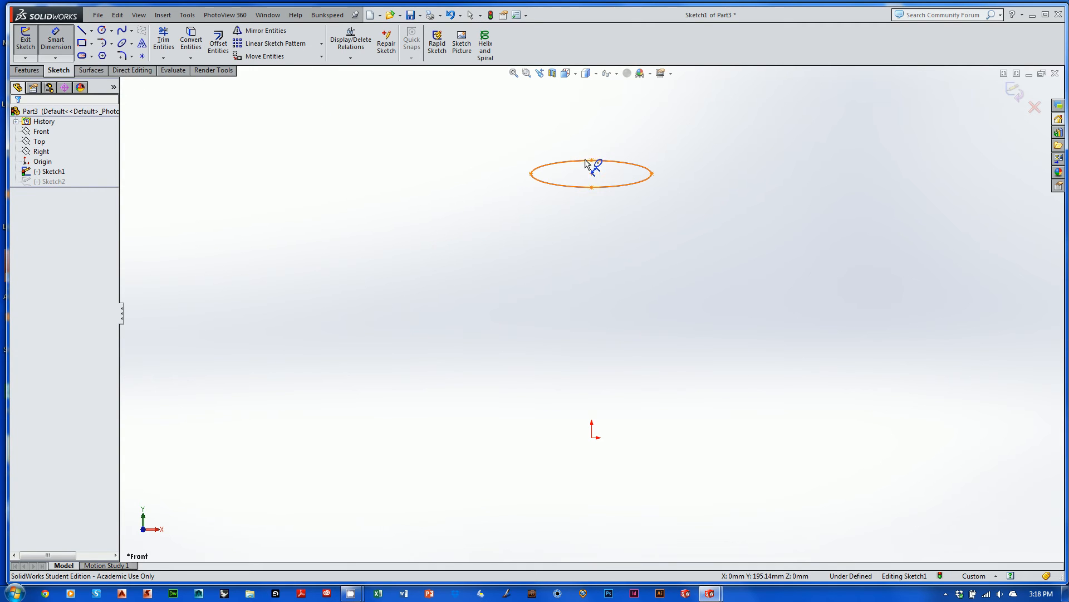
{"action": "left_click", "coordinate": [591, 160]}
{"action": "left_click", "coordinate": [591, 187]}
{"action": "left_click", "coordinate": [717, 167]}
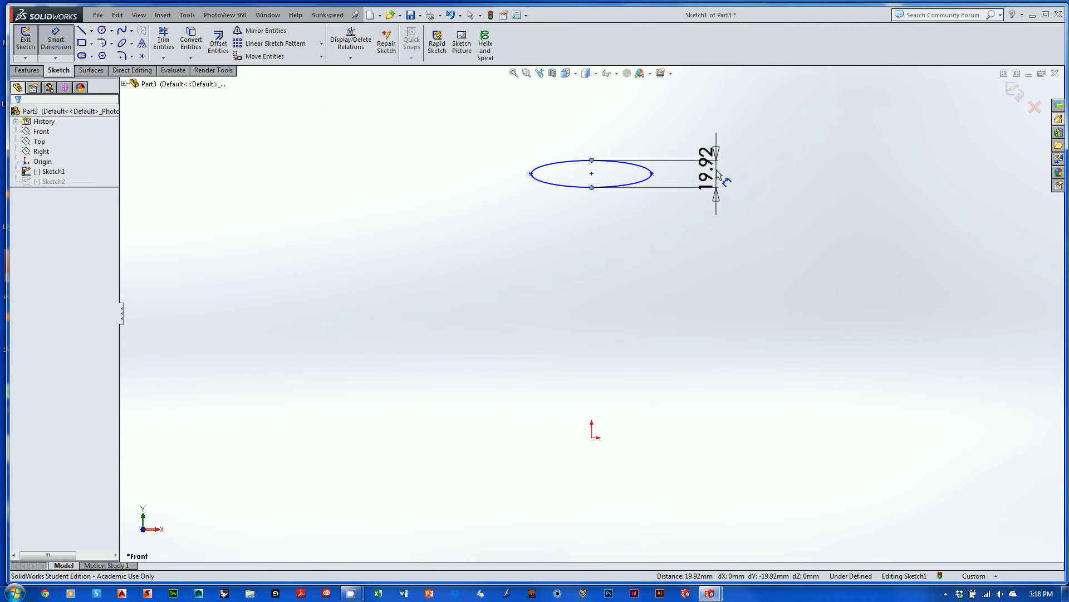
{"action": "type", "text": "25"}
{"action": "key", "text": "Return"}
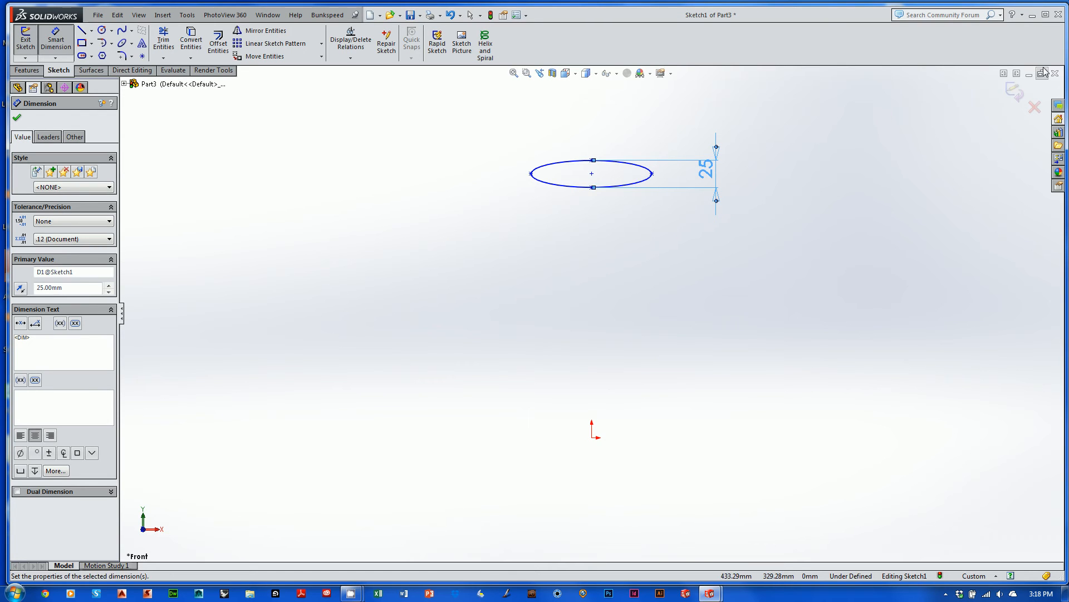
{"action": "left_click", "coordinate": [1015, 92]}
Step: Show the Top plane and stretch its border outward until it surrounds the hexagon
{"action": "middle_click_drag", "start_coordinate": [893, 168], "coordinate": [829, 289]}
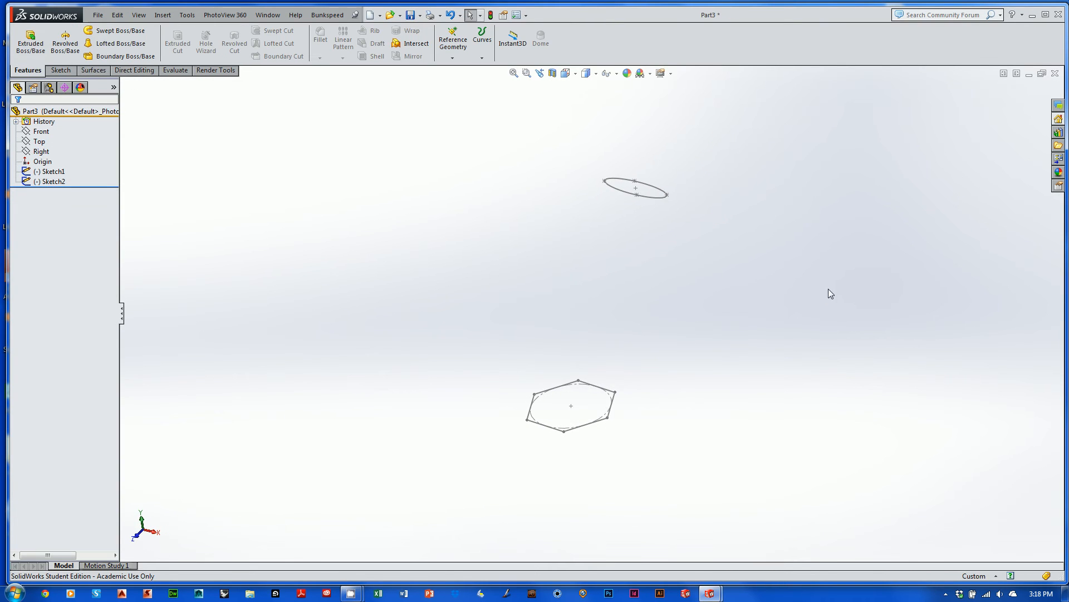
{"action": "mouse_move", "coordinate": [562, 379]}
{"action": "middle_mouse_down"}
{"action": "mouse_move", "coordinate": [616, 327]}
{"action": "mouse_move", "coordinate": [644, 332]}
{"action": "mouse_move", "coordinate": [602, 303]}
{"action": "mouse_move", "coordinate": [590, 331]}
{"action": "middle_mouse_up"}
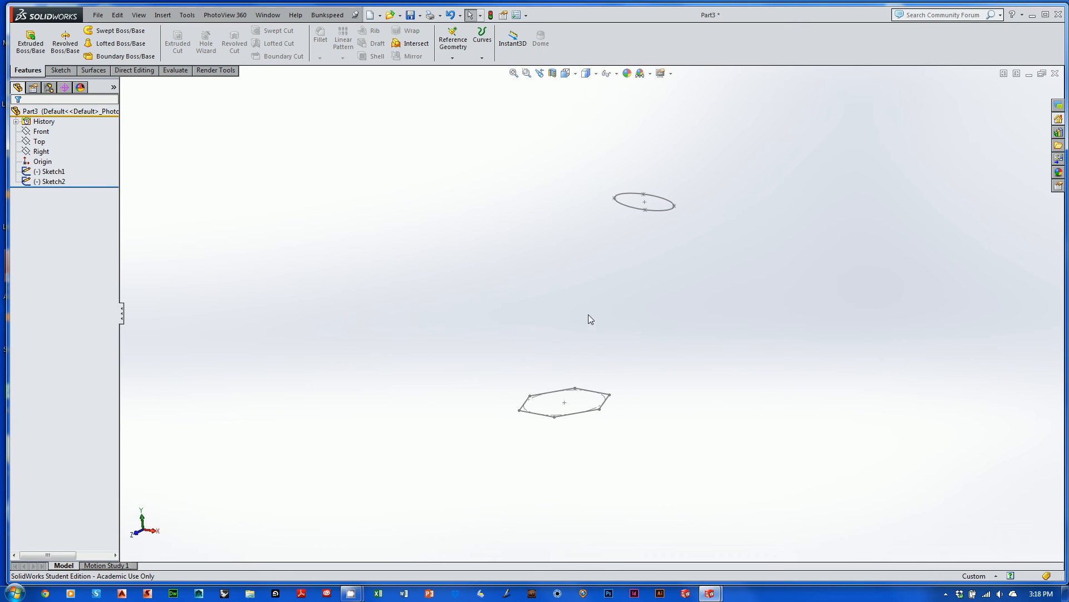
{"action": "mouse_move", "coordinate": [667, 281]}
{"action": "middle_mouse_down", "text": "shift"}
{"action": "mouse_move", "coordinate": [666, 294]}
{"action": "mouse_move", "coordinate": [671, 277]}
{"action": "middle_mouse_up", "text": "shift"}
{"action": "mouse_move", "coordinate": [671, 278]}
{"action": "middle_mouse_down", "text": "ctrl"}
{"action": "mouse_move", "coordinate": [605, 348]}
{"action": "mouse_move", "coordinate": [620, 342]}
{"action": "mouse_move", "coordinate": [642, 290]}
{"action": "middle_mouse_up", "text": "ctrl"}
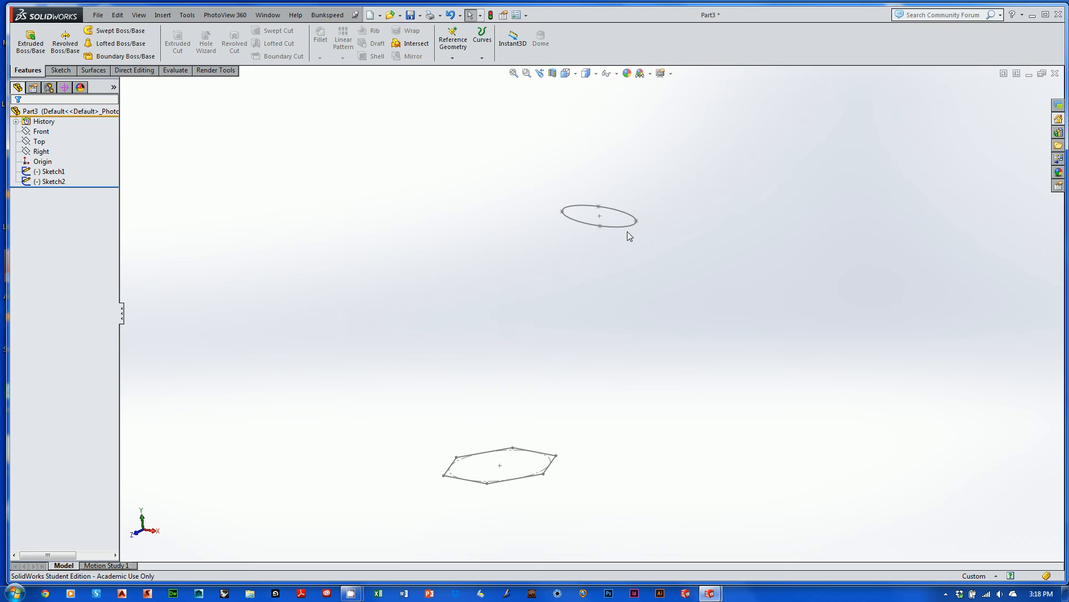
{"action": "left_click", "coordinate": [49, 182]}
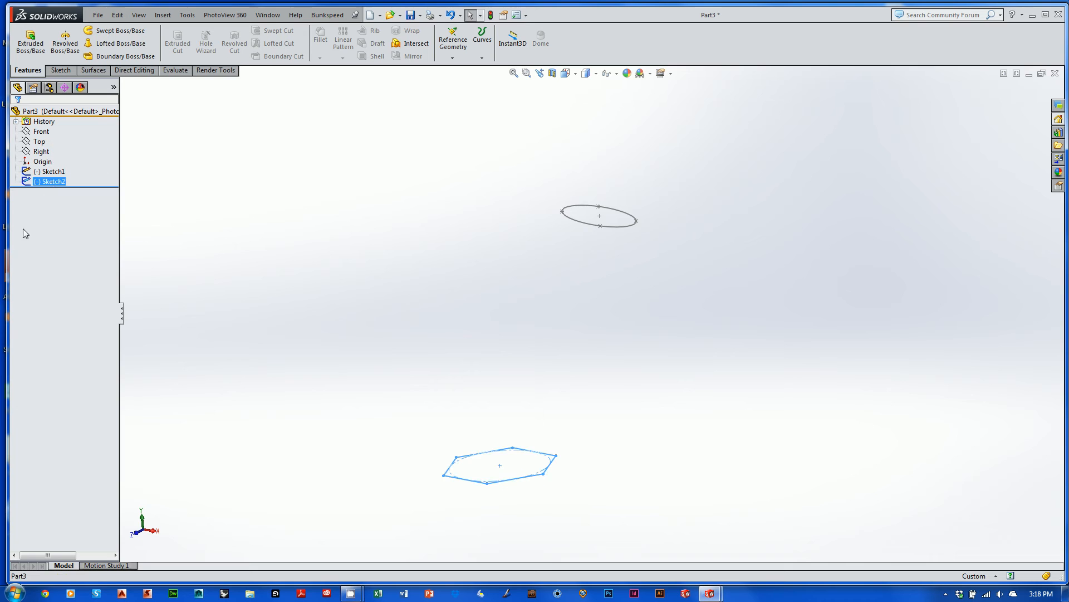
{"action": "left_click", "coordinate": [40, 142]}
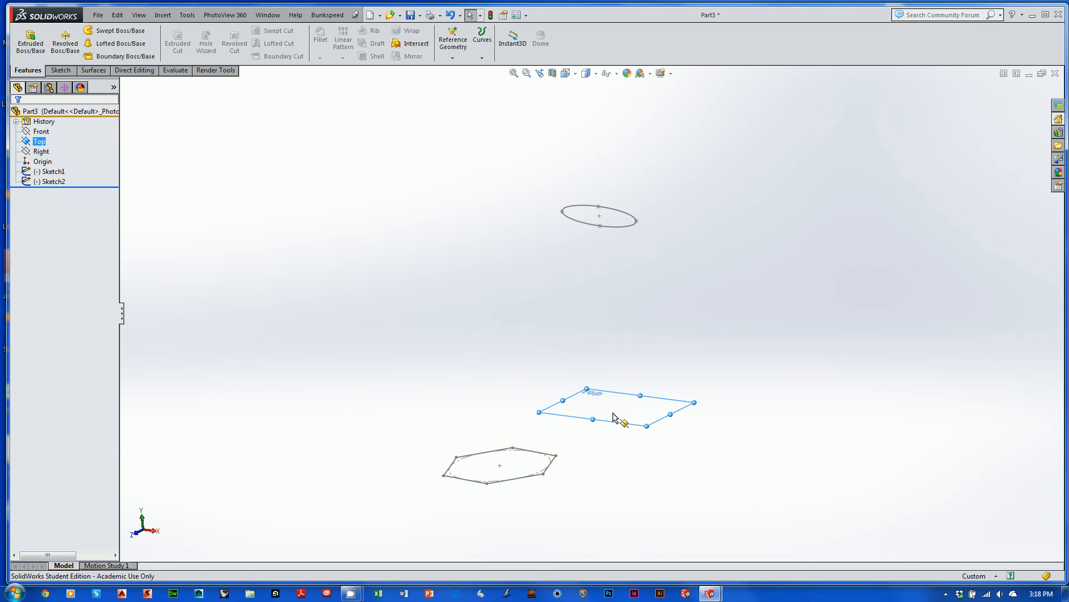
{"action": "mouse_move", "coordinate": [594, 418]}
{"action": "left_mouse_down"}
{"action": "mouse_move", "coordinate": [427, 488]}
{"action": "mouse_move", "coordinate": [358, 546]}
{"action": "mouse_move", "coordinate": [357, 537]}
{"action": "left_mouse_up"}
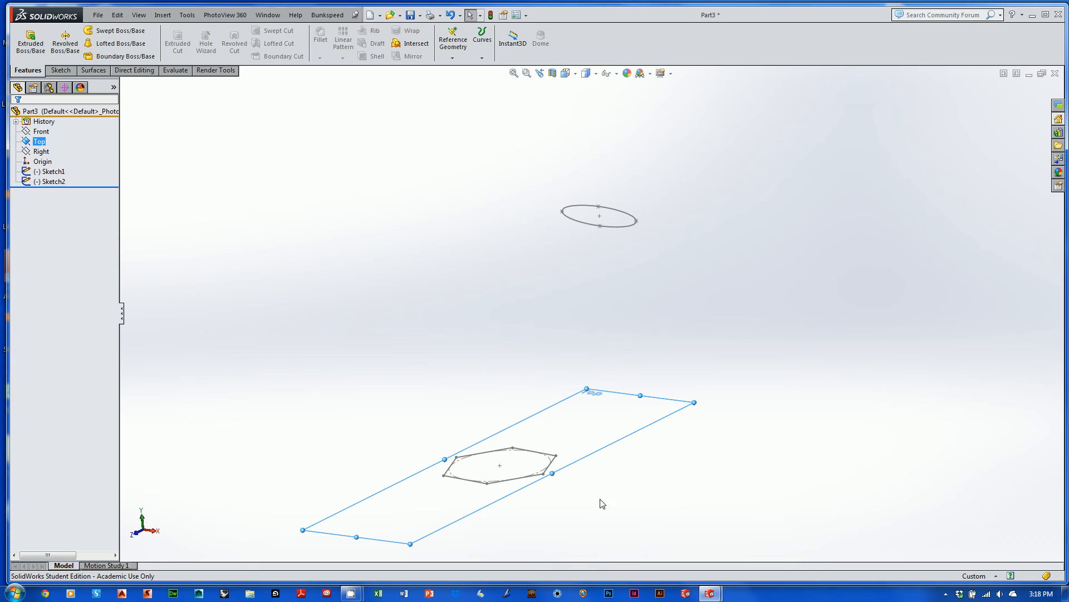
{"action": "left_click_drag", "start_coordinate": [552, 473], "coordinate": [731, 497]}
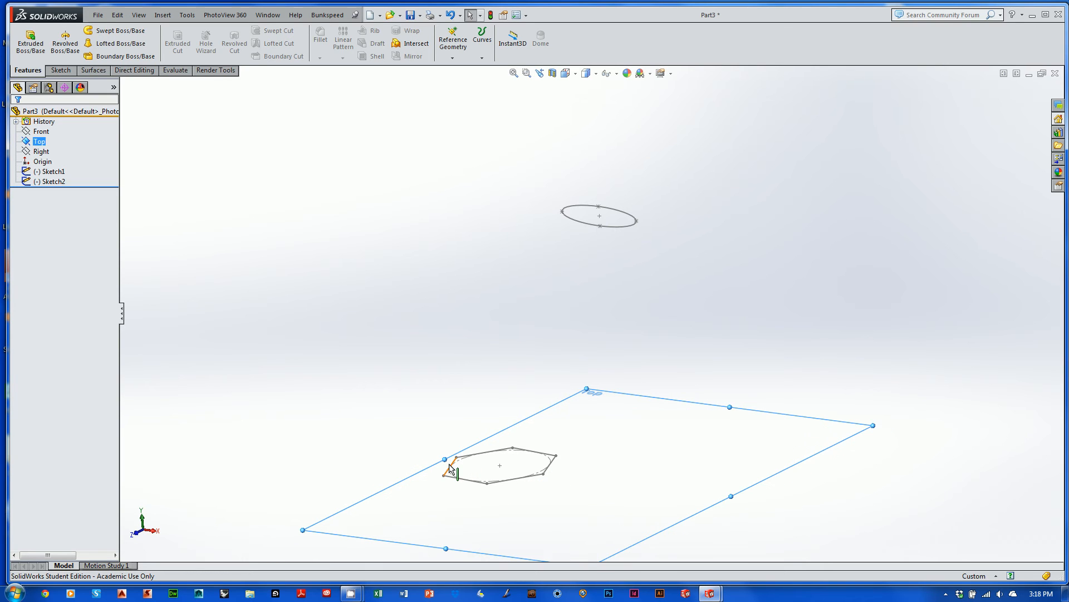
{"action": "left_click_drag", "start_coordinate": [446, 457], "coordinate": [281, 411]}
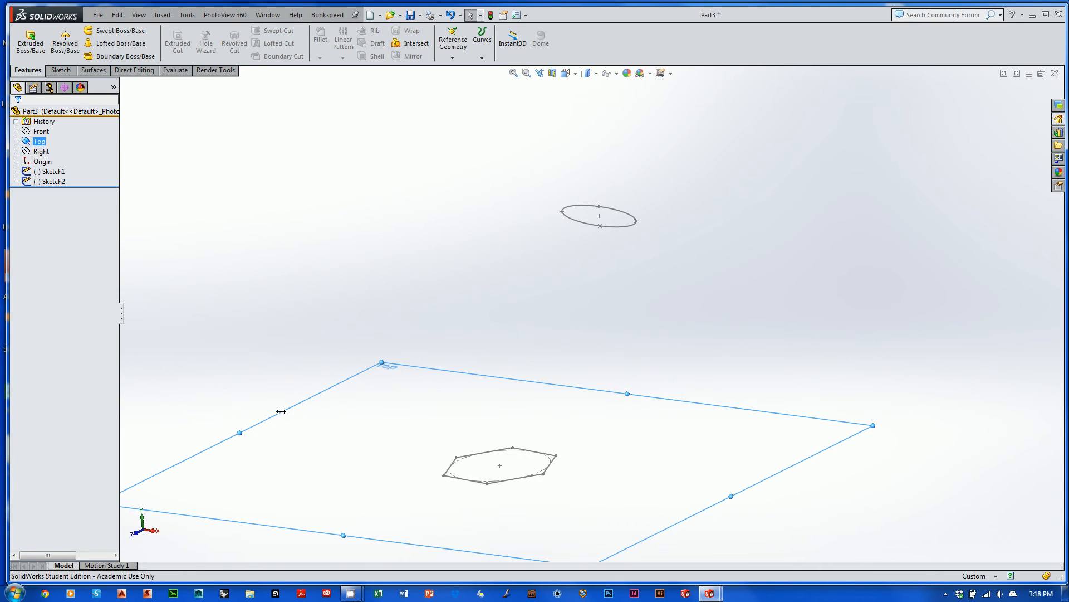
Step: Show the Front plane and stretch its border upward and sideways to surround the ellipse
{"action": "left_click", "coordinate": [50, 173]}
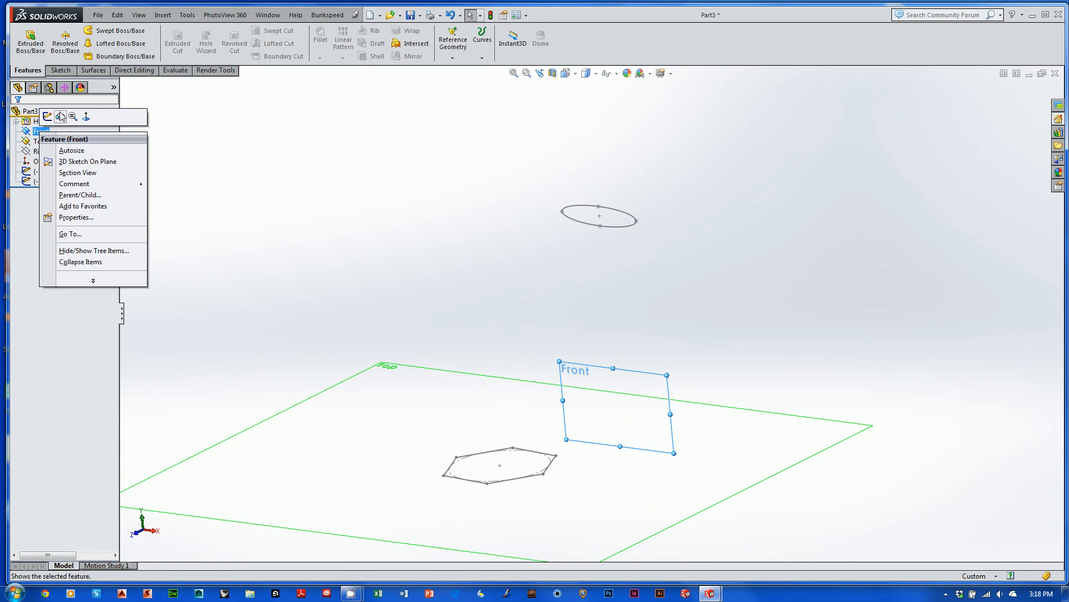
{"action": "left_click", "coordinate": [59, 116]}
{"action": "mouse_move", "coordinate": [617, 360]}
{"action": "left_mouse_down"}
{"action": "mouse_move", "coordinate": [700, 205]}
{"action": "mouse_move", "coordinate": [702, 165]}
{"action": "mouse_move", "coordinate": [693, 187]}
{"action": "left_mouse_up"}
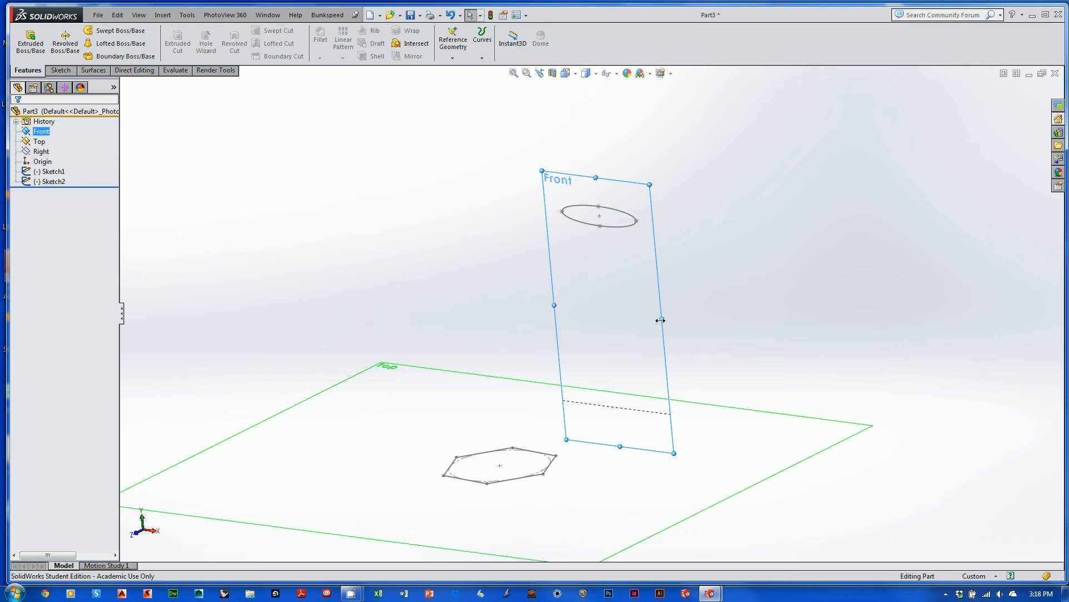
{"action": "left_click_drag", "start_coordinate": [661, 319], "coordinate": [763, 332]}
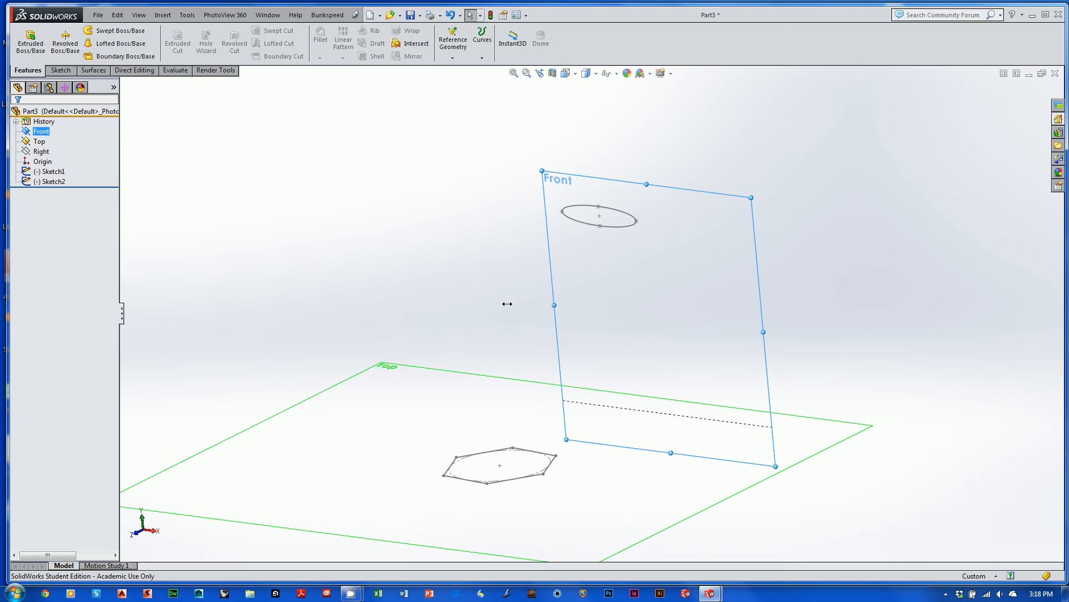
{"action": "left_click_drag", "start_coordinate": [507, 303], "coordinate": [435, 290]}
{"action": "left_click", "coordinate": [929, 185]}
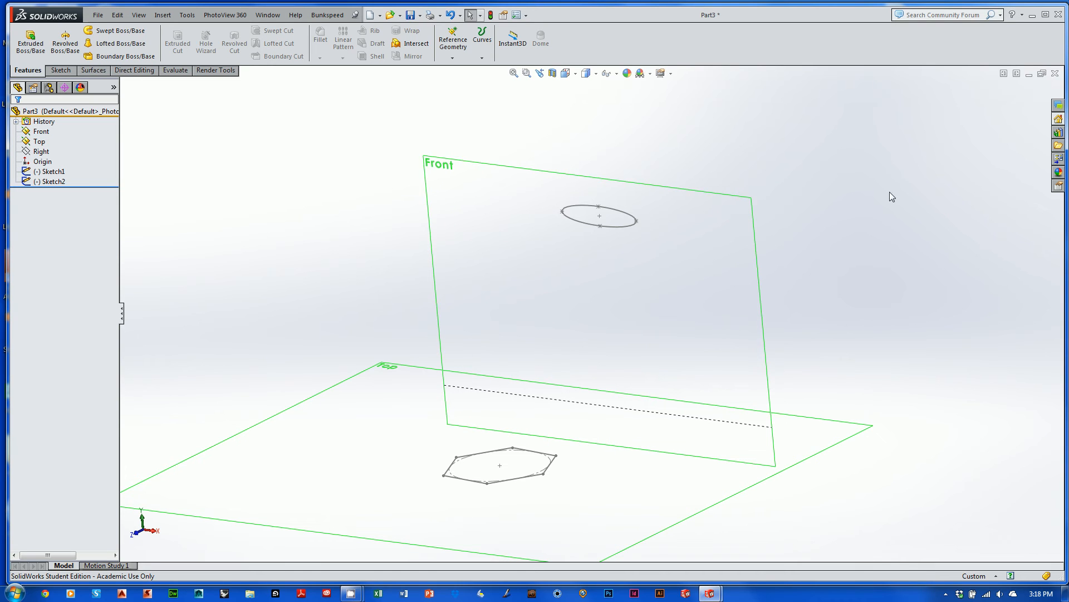
Step: Enlarge the Right plane's border so it extends towards the ellipse and past the hexagon, and show the plane
{"action": "middle_click_drag", "start_coordinate": [980, 135], "coordinate": [1003, 139]}
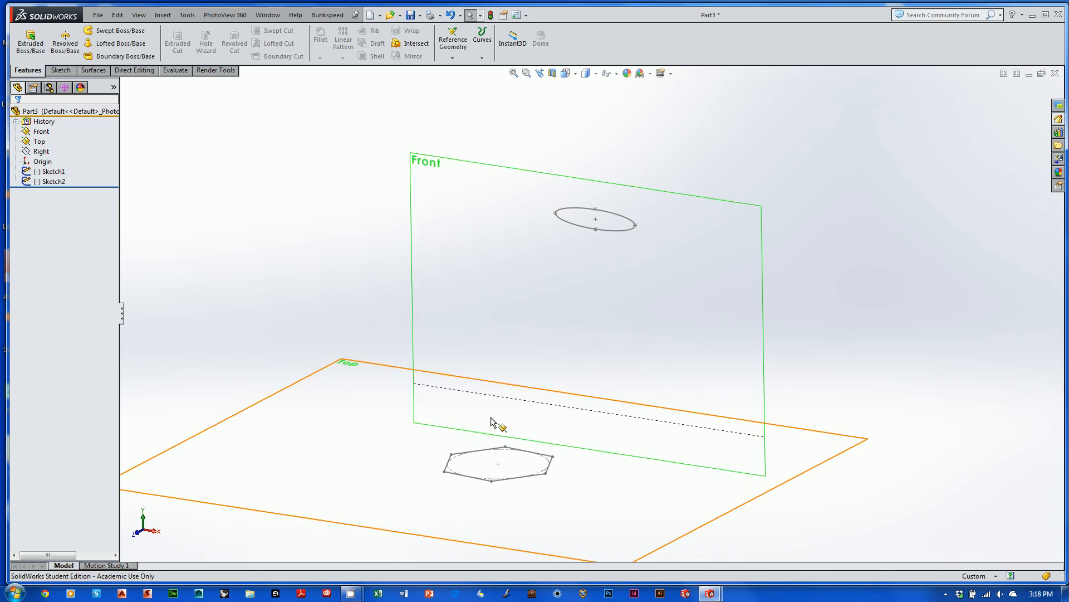
{"action": "left_click", "coordinate": [43, 144]}
{"action": "left_click", "coordinate": [44, 152]}
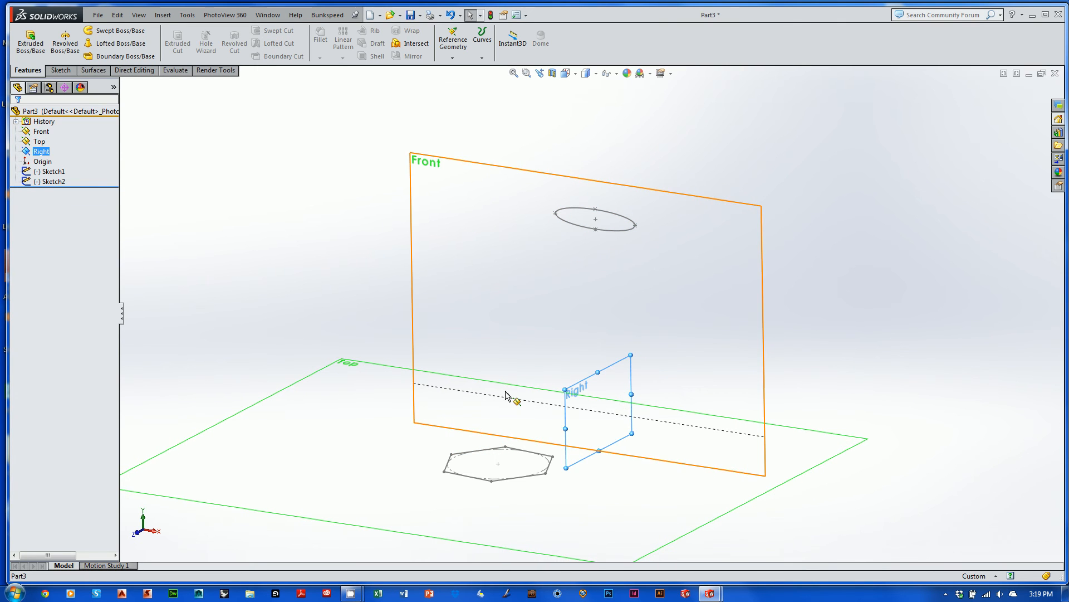
{"action": "left_click_drag", "start_coordinate": [564, 389], "coordinate": [367, 283]}
{"action": "middle_click_drag", "start_coordinate": [608, 355], "coordinate": [568, 309]}
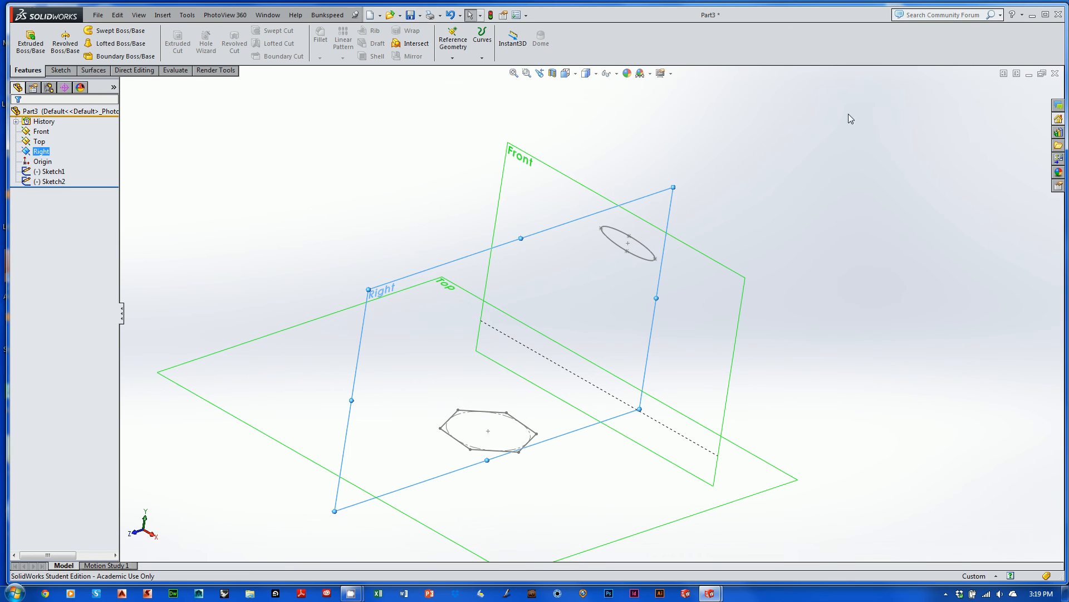
{"action": "left_click", "coordinate": [900, 164]}
{"action": "left_click", "coordinate": [39, 151]}
{"action": "right_click", "coordinate": [39, 155]}
{"action": "left_click", "coordinate": [61, 144]}
Step: Start a sketch on the Right plane and draw a three-point spline arching from just beside the ellipse down to near the hexagon
{"action": "right_click", "coordinate": [466, 274]}
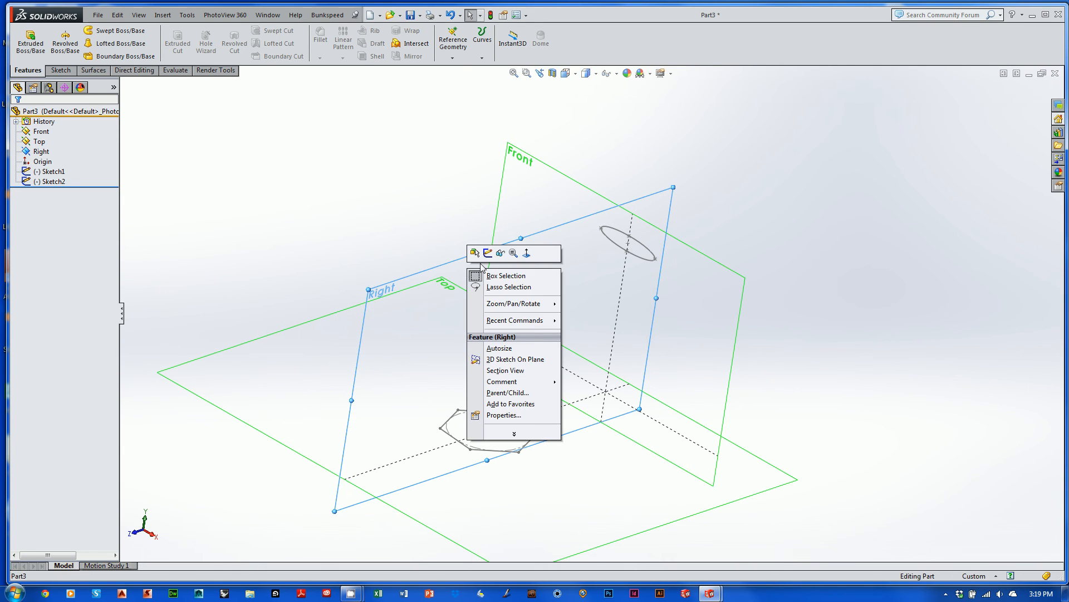
{"action": "left_click", "coordinate": [488, 253]}
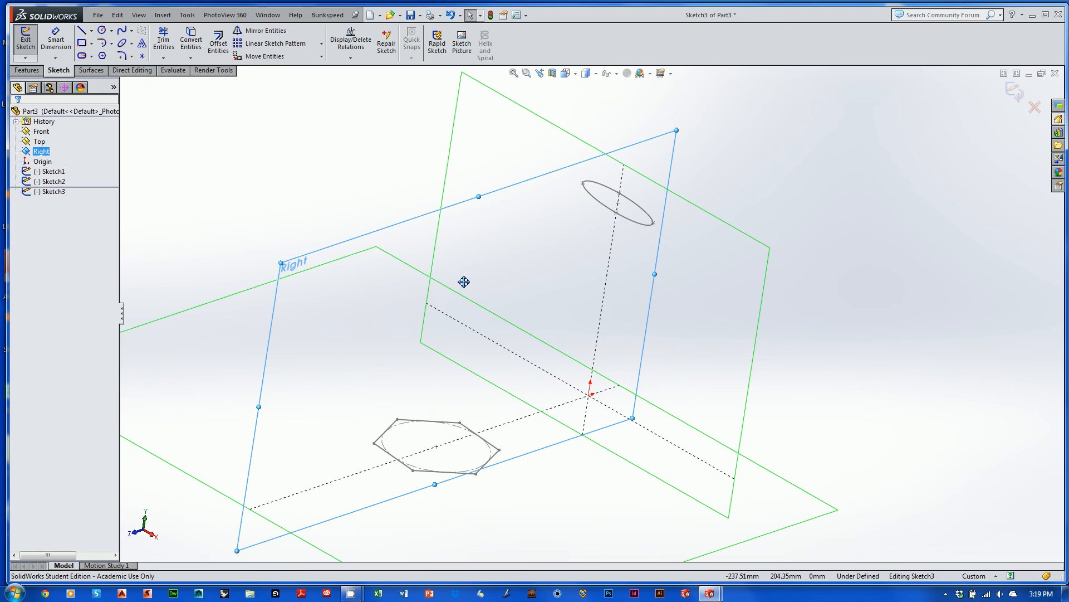
{"action": "middle_click_drag", "start_coordinate": [464, 282], "coordinate": [433, 222]}
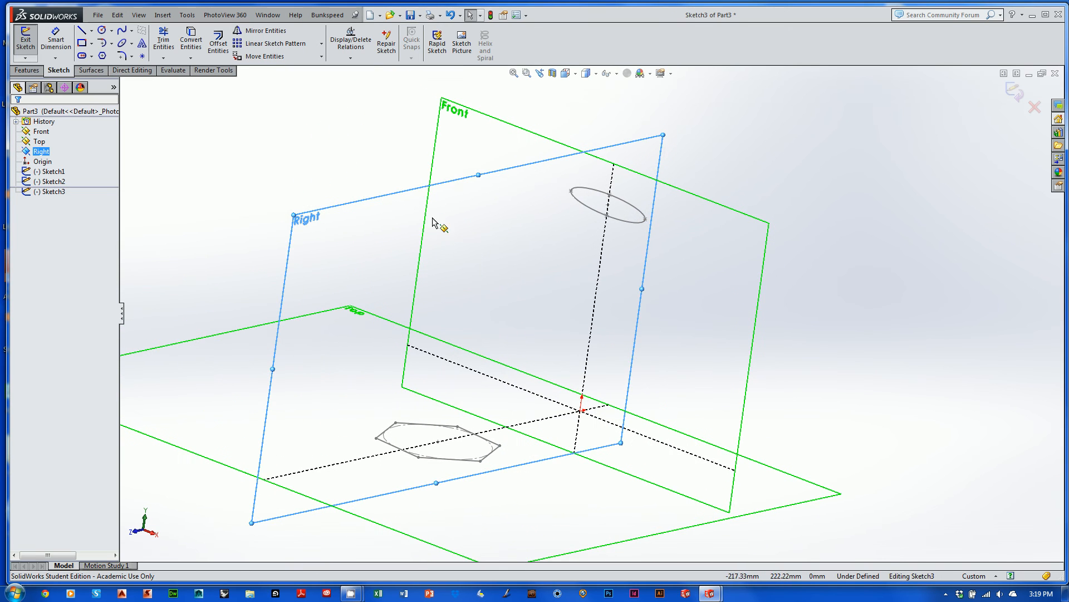
{"action": "left_click", "coordinate": [122, 29]}
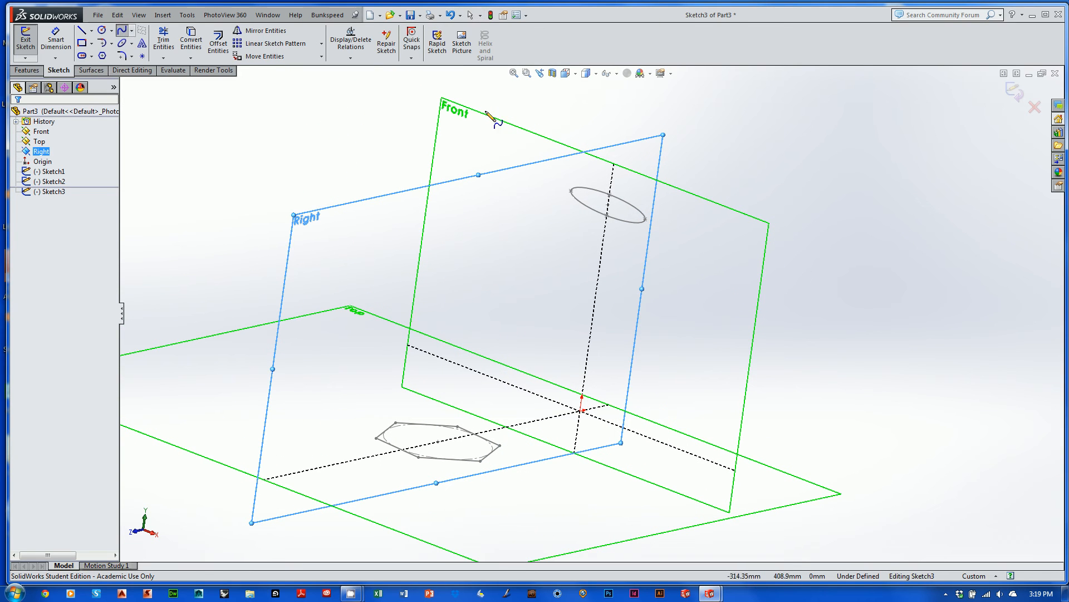
{"action": "left_click", "coordinate": [591, 213]}
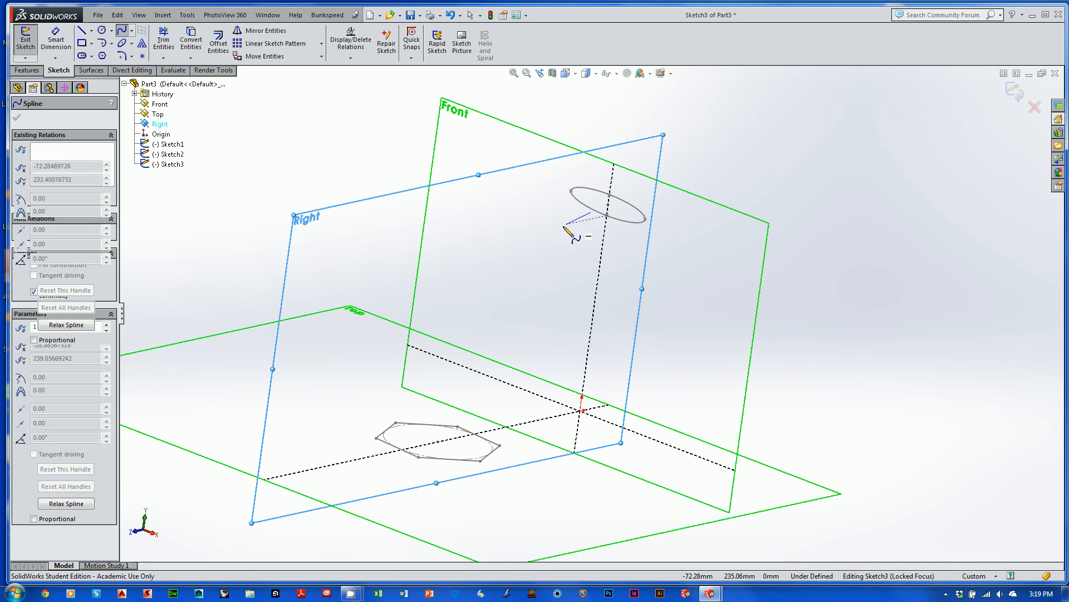
{"action": "left_click", "coordinate": [511, 285]}
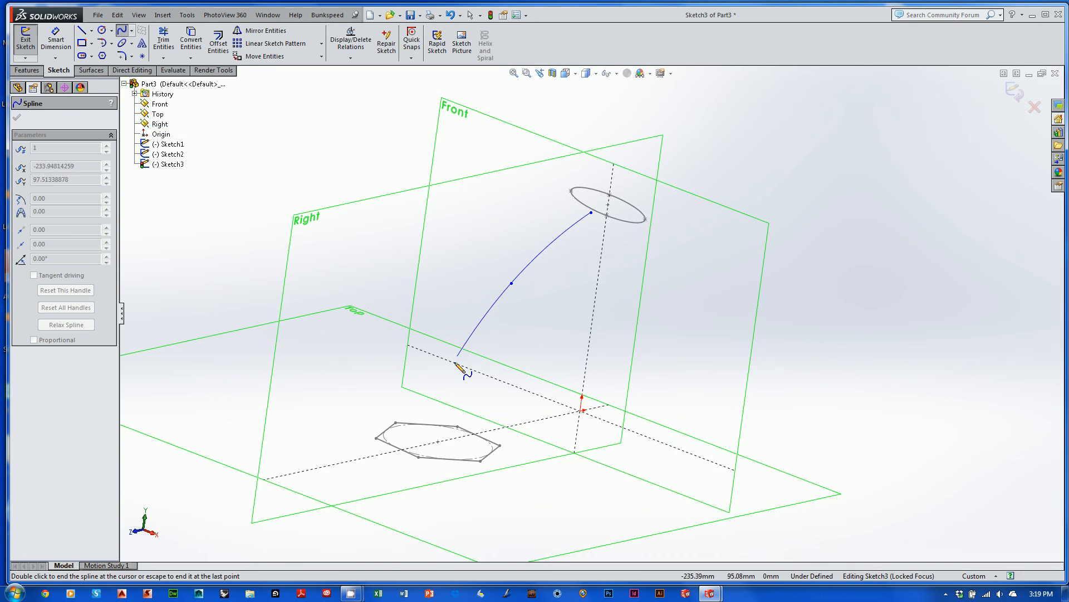
{"action": "left_click", "coordinate": [477, 426]}
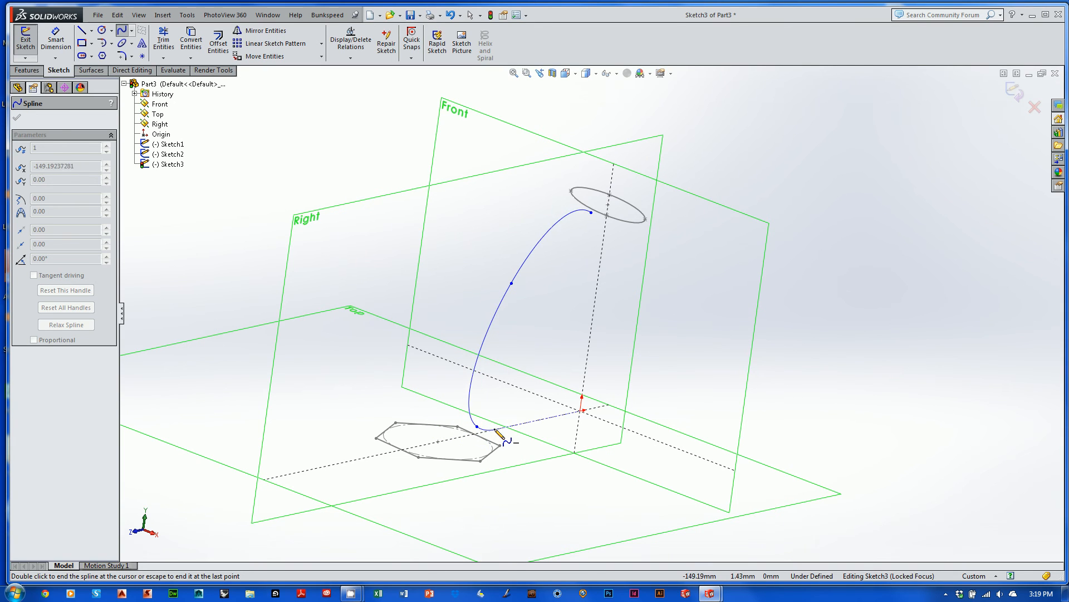
{"action": "key", "text": "Escape"}
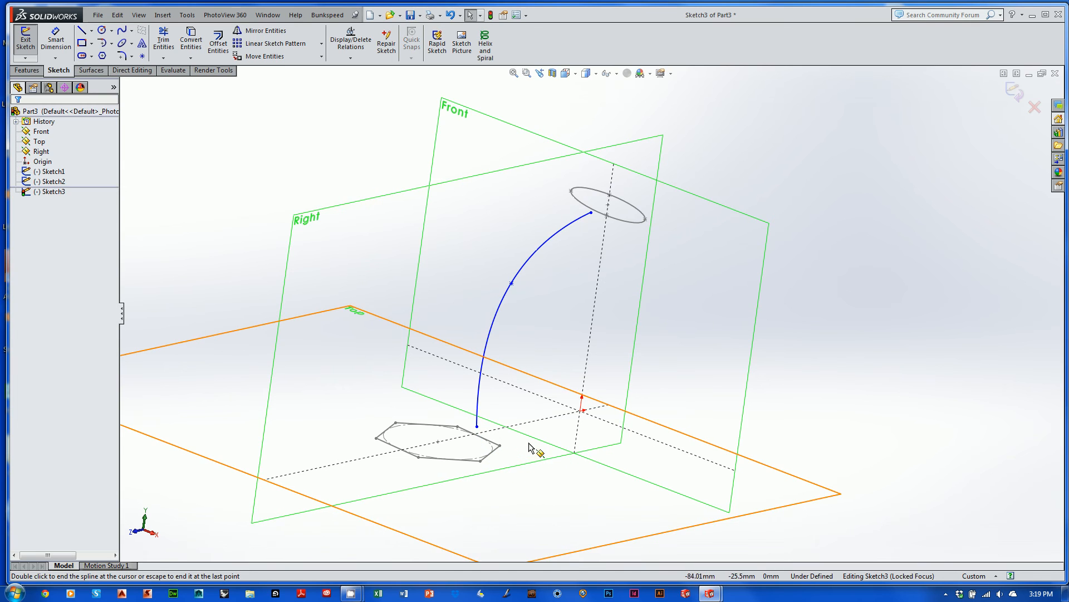
Step: Compare the relations offered between the spline's upper endpoint and the ellipse curve with those offered for the ellipse's side quadrant point
{"action": "middle_click_drag", "start_coordinate": [529, 445], "coordinate": [556, 291]}
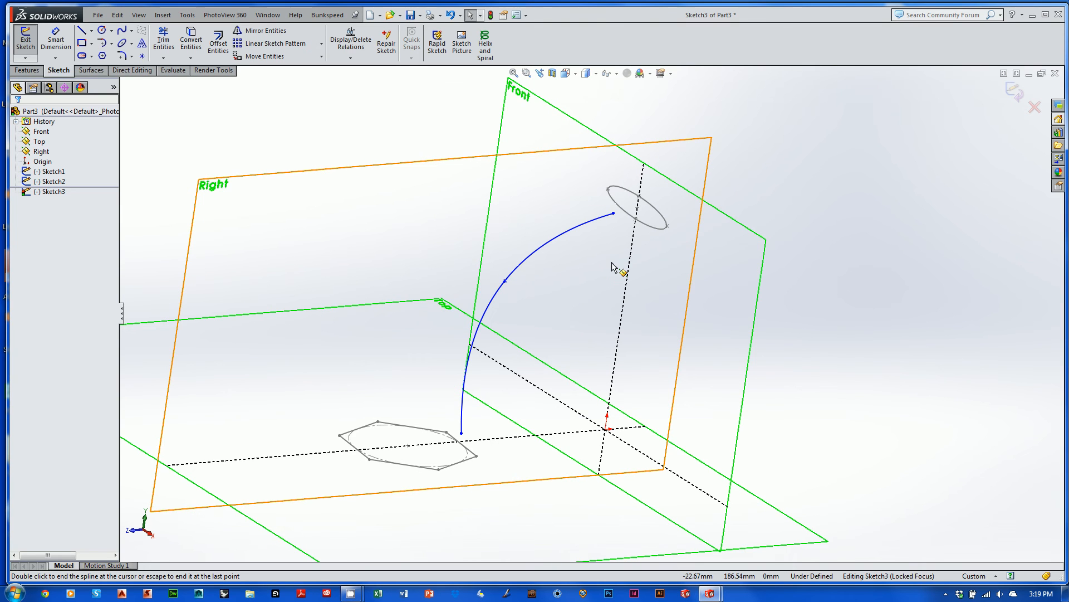
{"action": "scroll", "coordinate": [629, 253], "scroll_direction": "down", "scroll_amount": 2}
{"action": "scroll", "coordinate": [631, 254], "scroll_direction": "up", "scroll_amount": 2}
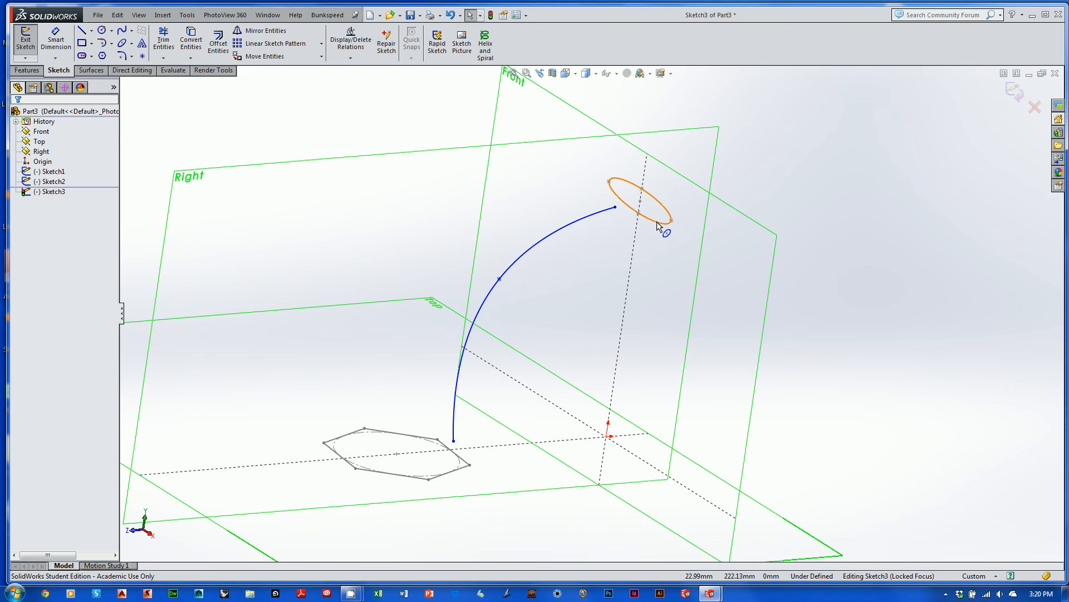
{"action": "left_click", "coordinate": [615, 207]}
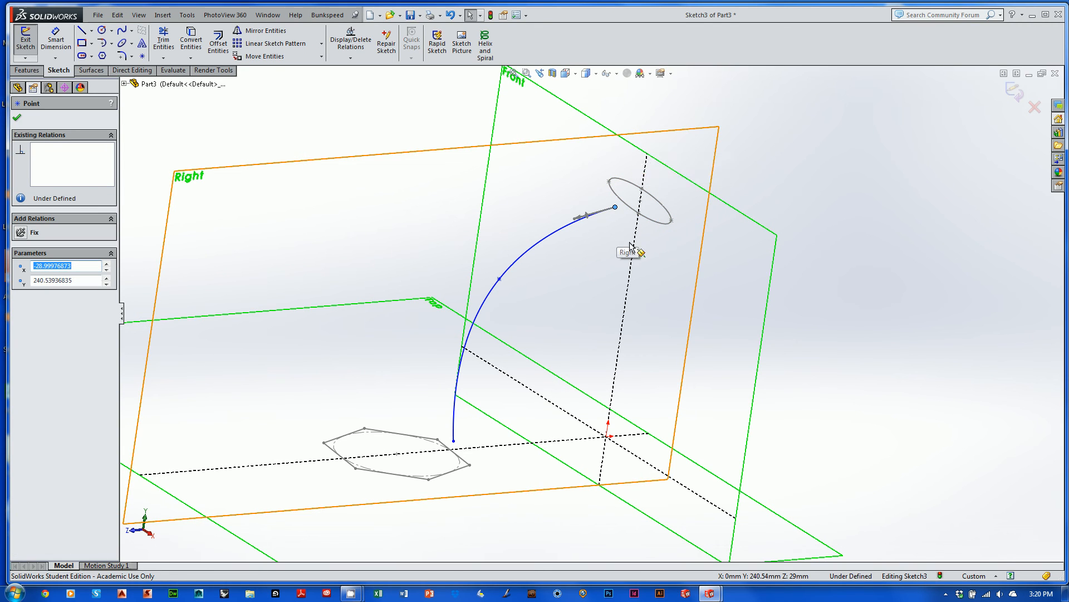
{"action": "left_click", "coordinate": [658, 225], "text": "ctrl"}
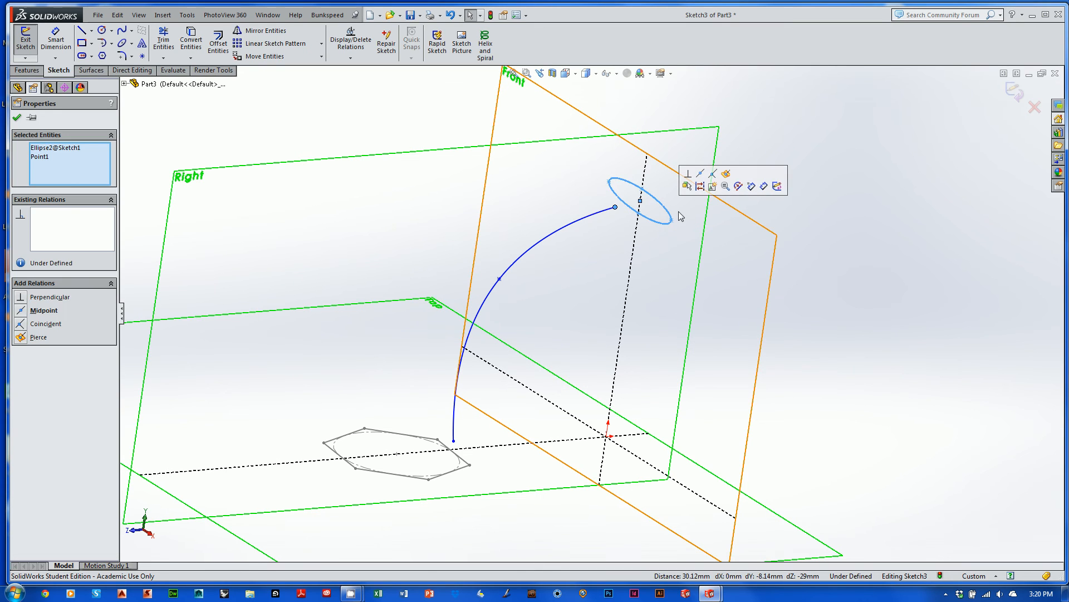
{"action": "left_click", "coordinate": [671, 230]}
{"action": "left_click", "coordinate": [616, 208]}
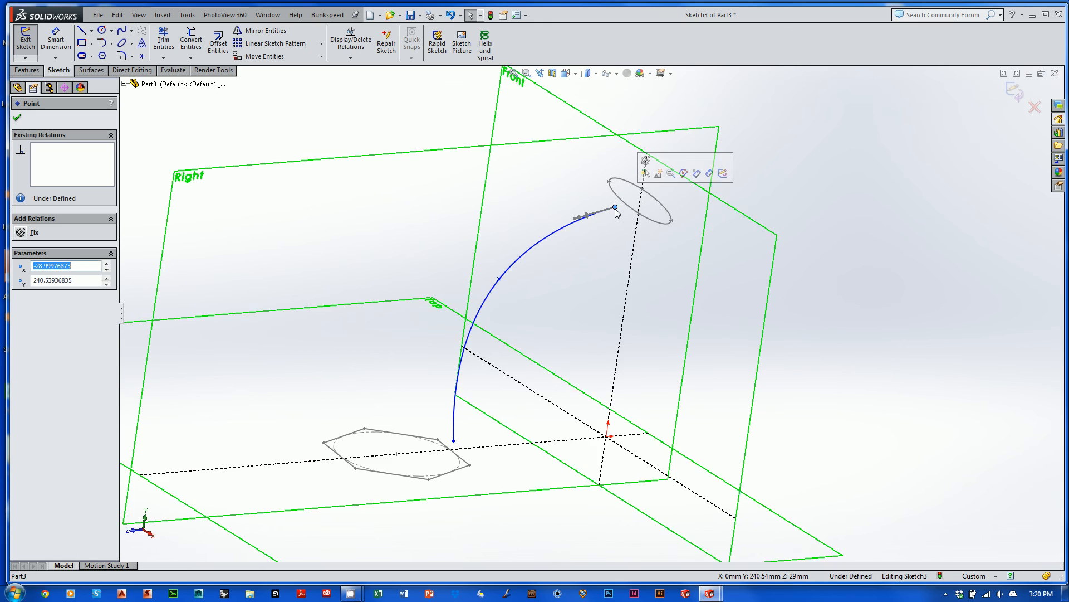
{"action": "left_click", "coordinate": [672, 224], "text": "ctrl"}
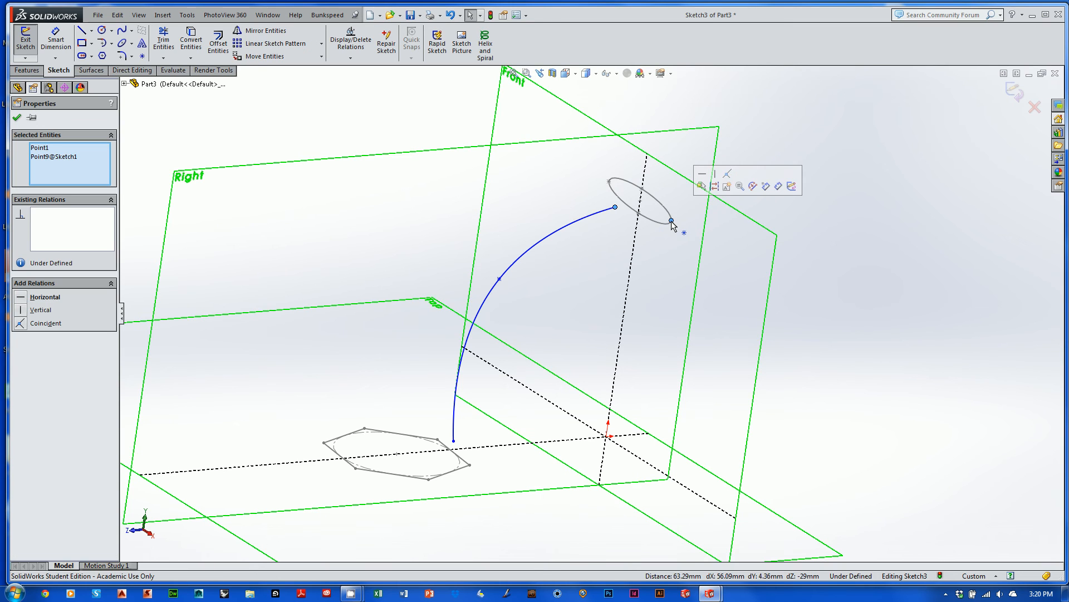
{"action": "left_click", "coordinate": [727, 174]}
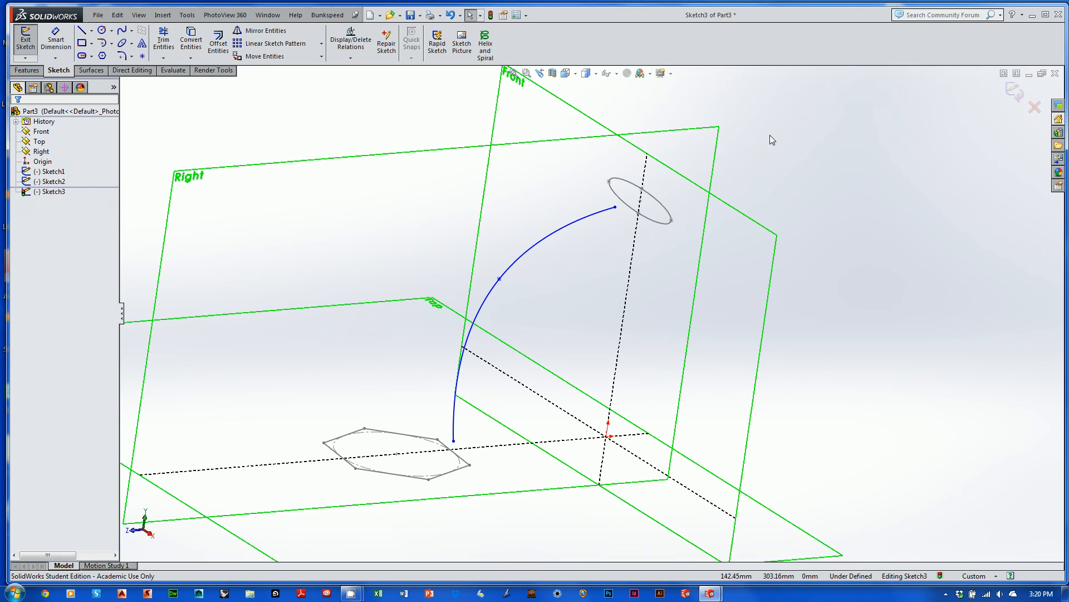
Step: Add a Pierce relation between the spline's upper endpoint and the ellipse curve
{"action": "left_click", "coordinate": [615, 207]}
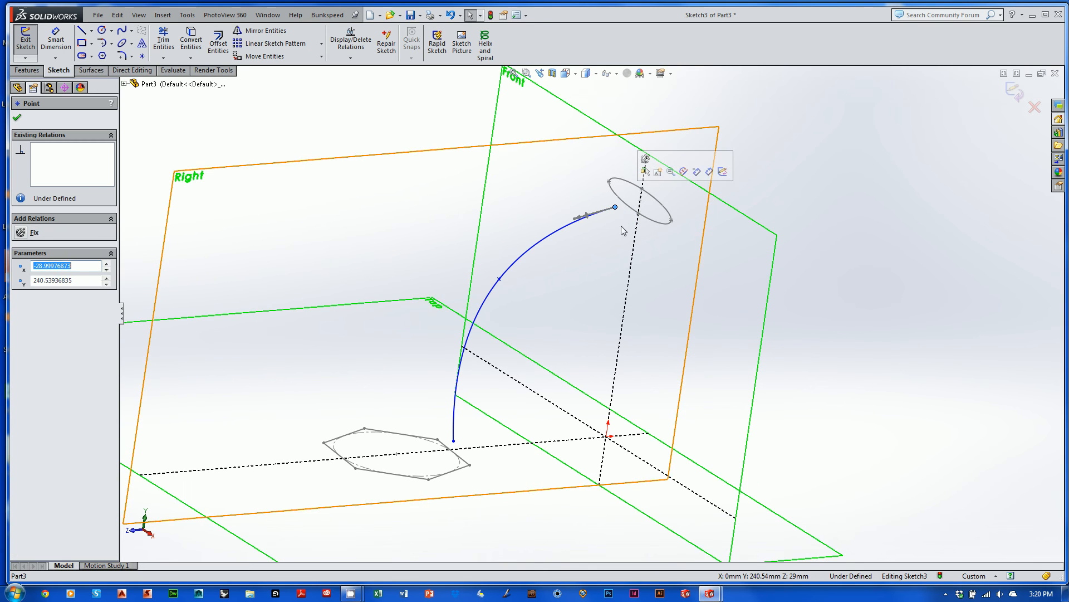
{"action": "left_click", "coordinate": [656, 225], "text": "ctrl"}
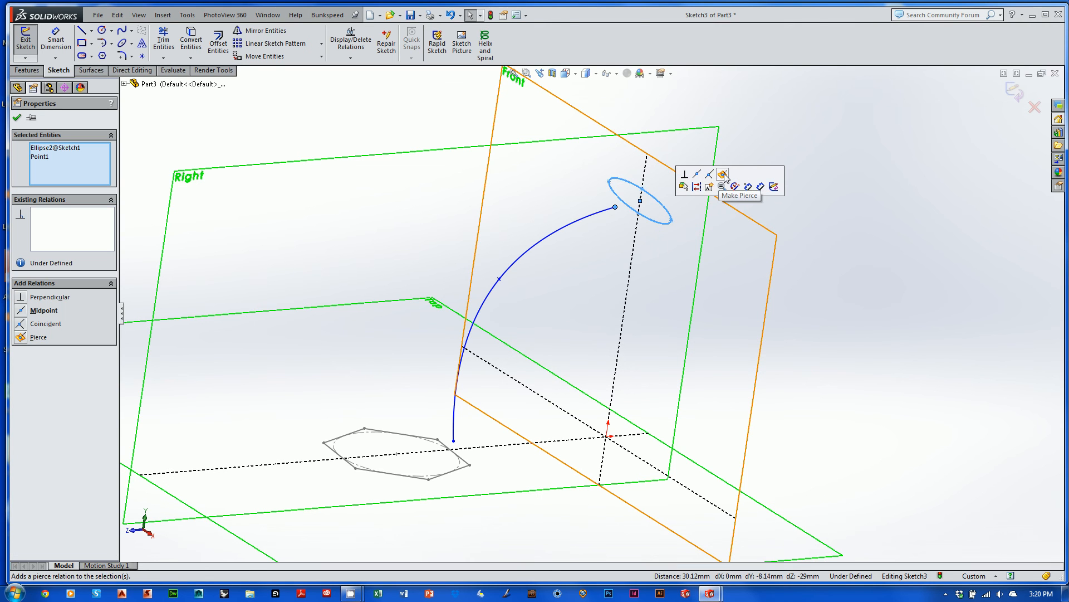
{"action": "left_click", "coordinate": [723, 175]}
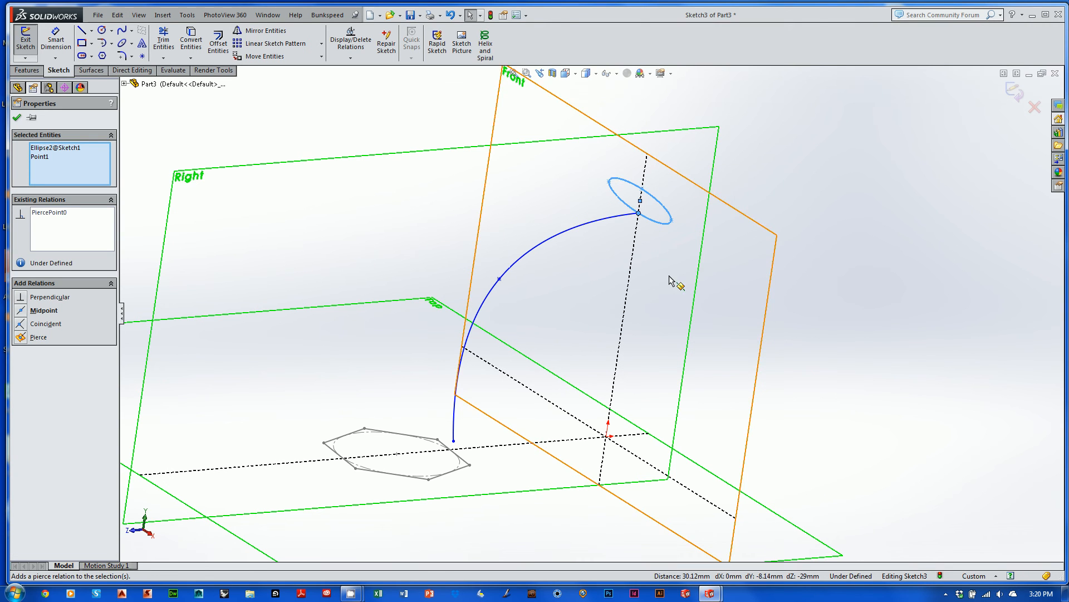
{"action": "scroll", "coordinate": [671, 282], "scroll_direction": "down", "scroll_amount": 3}
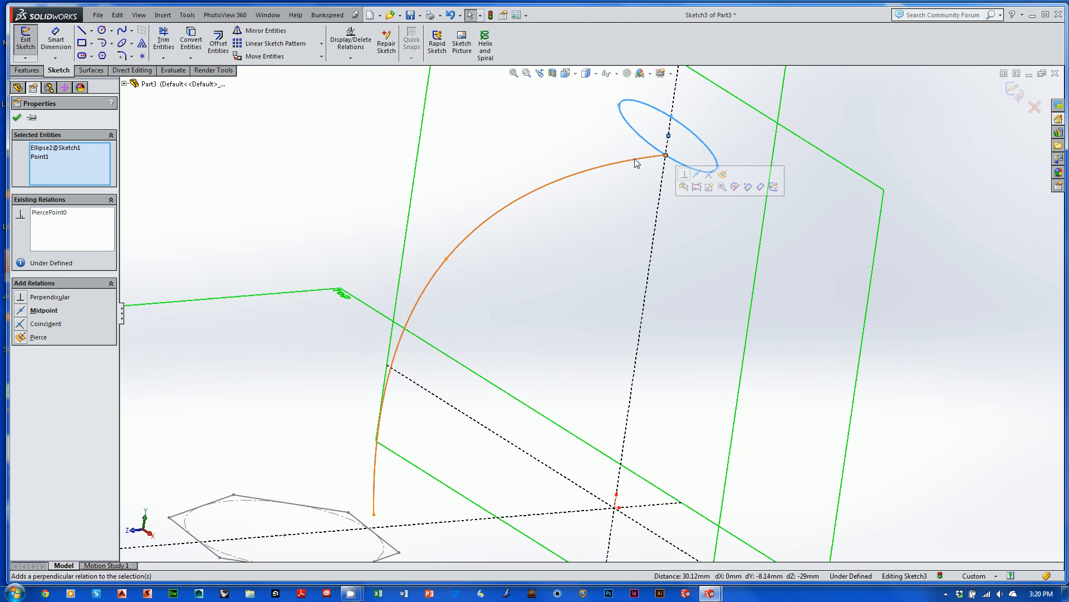
{"action": "scroll", "coordinate": [513, 335], "scroll_direction": "up", "scroll_amount": 3}
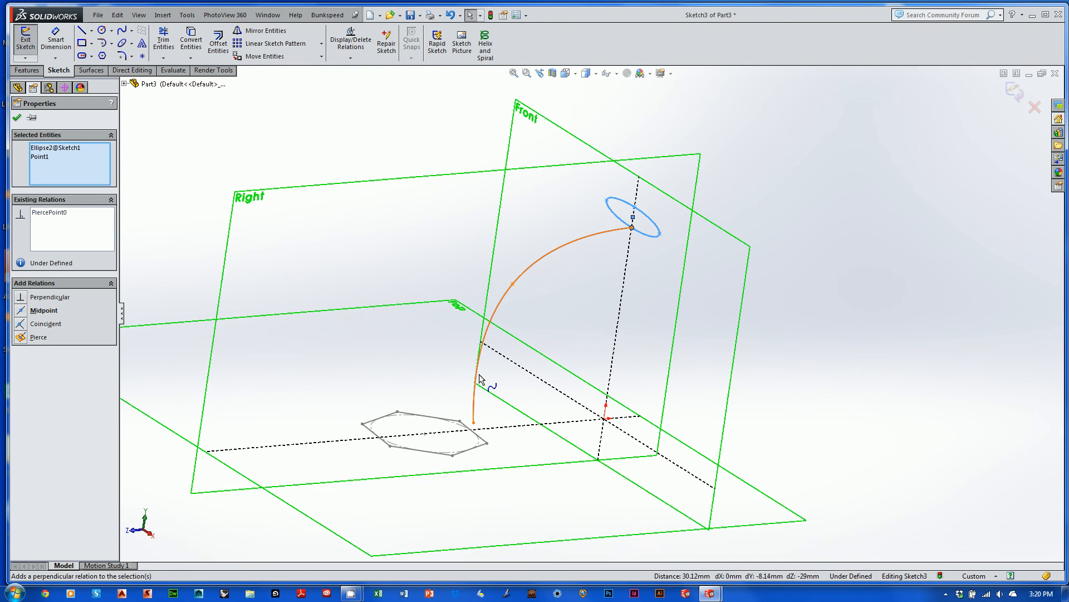
{"action": "left_click", "coordinate": [426, 387]}
Step: Compare the relations offered between the spline's lower endpoint and the hexagon's nearest side with those offered for that side's corner point
{"action": "scroll", "coordinate": [473, 312], "scroll_direction": "down", "scroll_amount": 4}
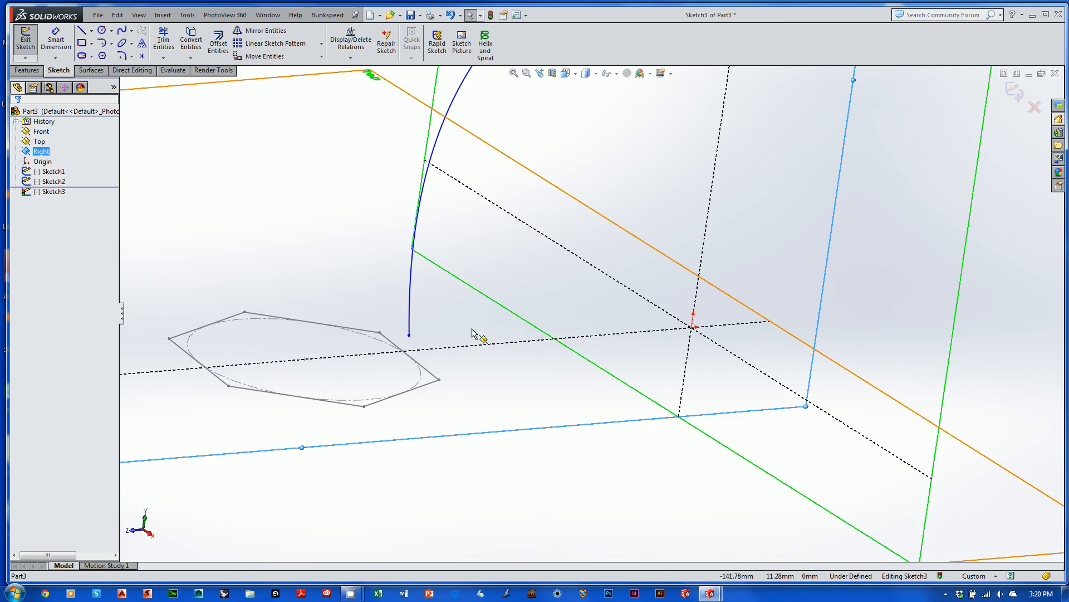
{"action": "scroll", "coordinate": [472, 333], "scroll_direction": "up", "scroll_amount": 2}
{"action": "scroll", "coordinate": [508, 336], "scroll_direction": "down", "scroll_amount": 6}
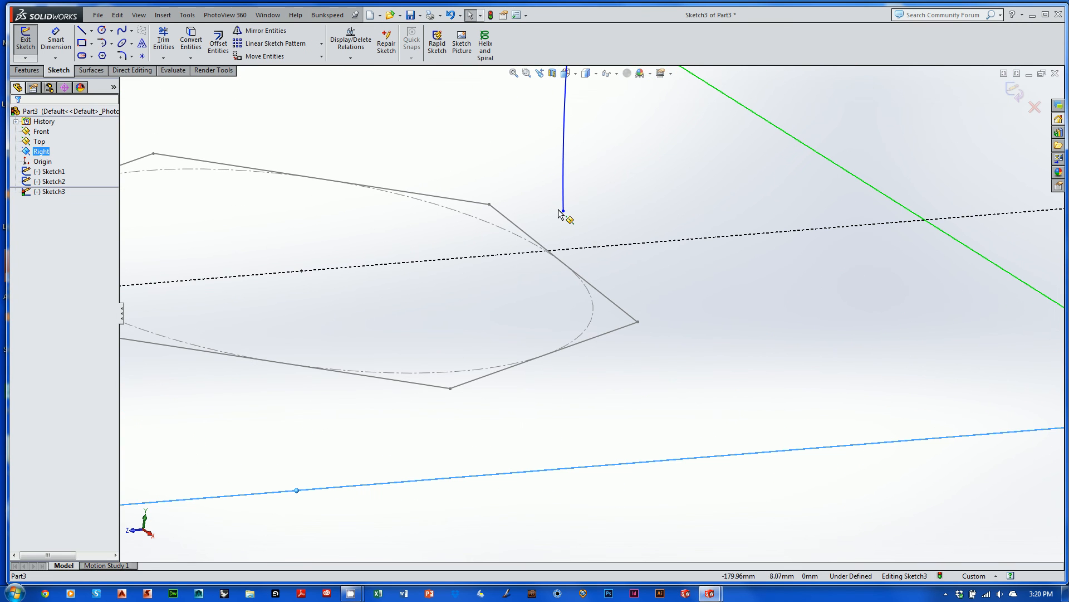
{"action": "left_click", "coordinate": [563, 211]}
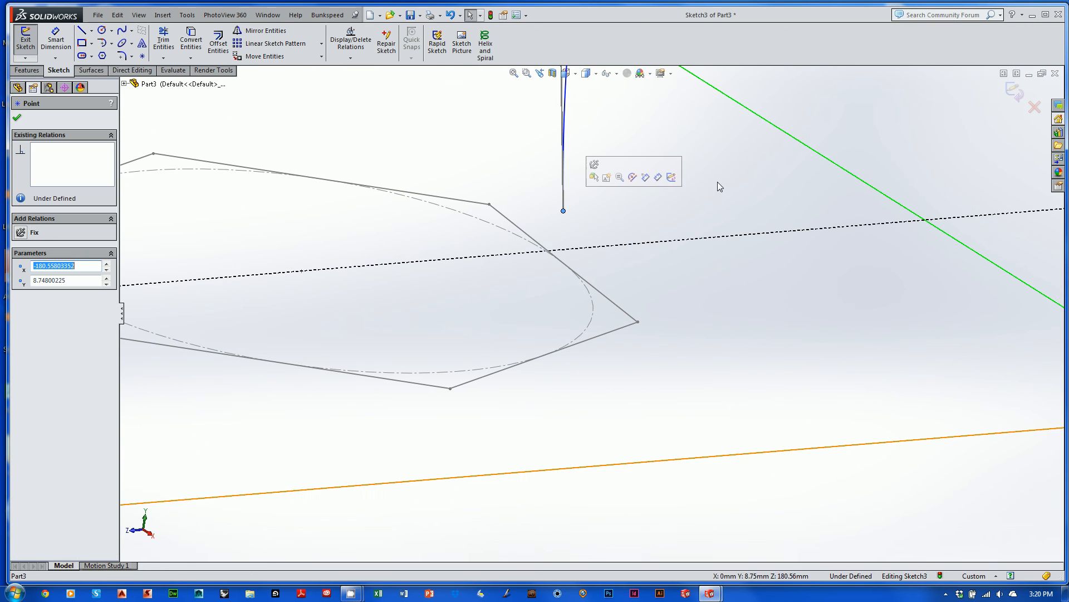
{"action": "left_click", "coordinate": [601, 291], "text": "ctrl"}
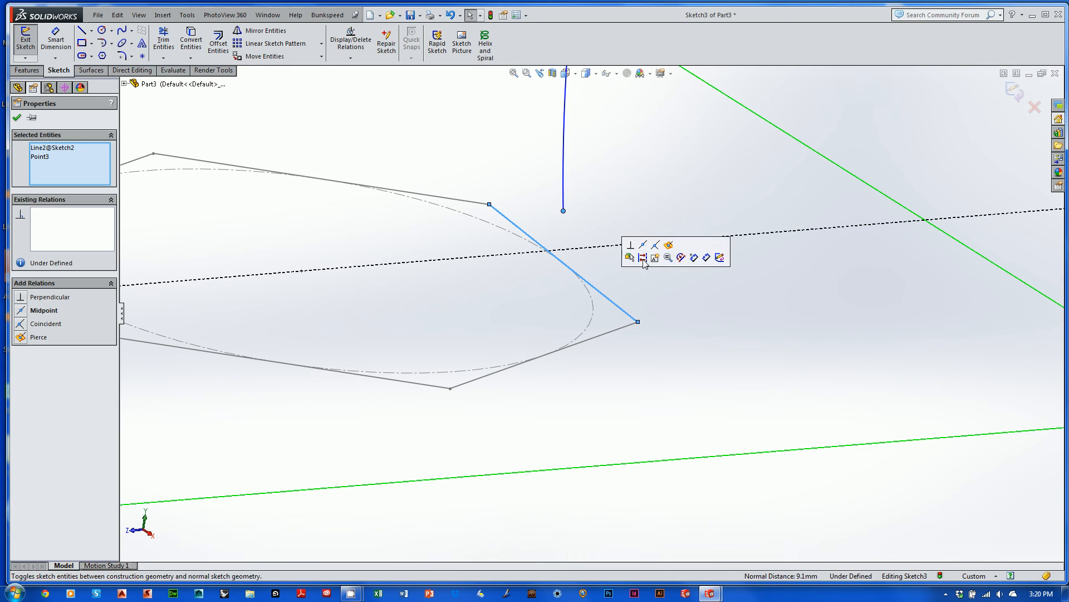
{"action": "left_click", "coordinate": [652, 164]}
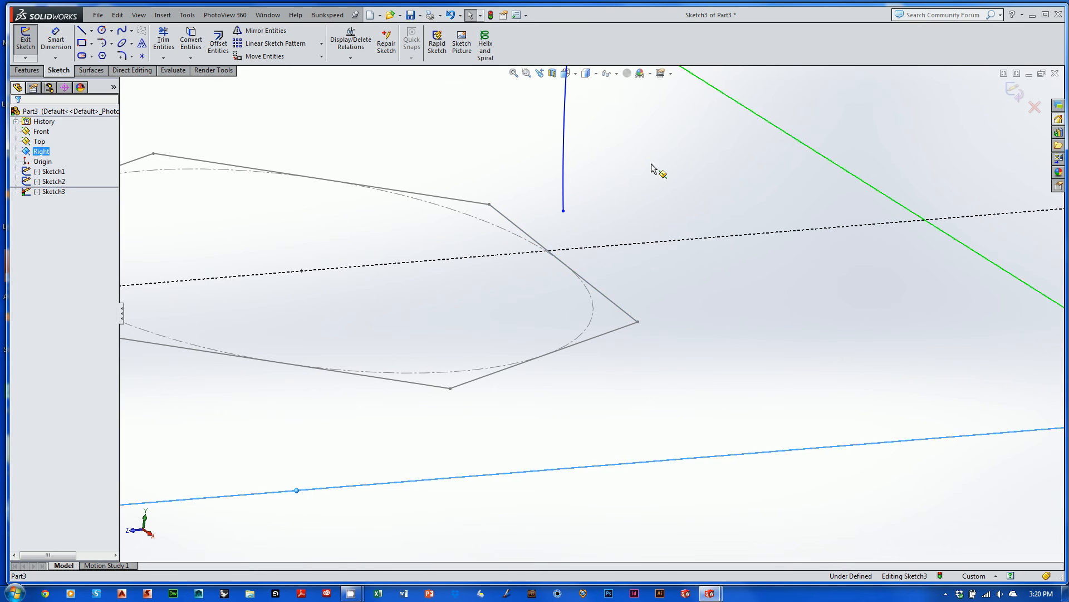
{"action": "left_click", "coordinate": [563, 211]}
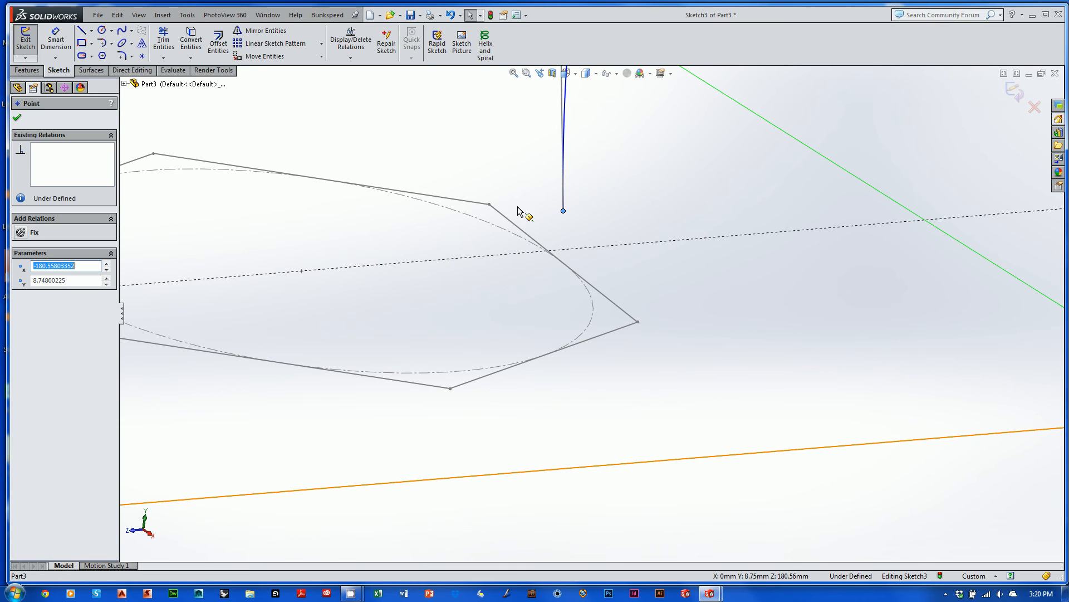
{"action": "left_click", "coordinate": [490, 205], "text": "ctrl"}
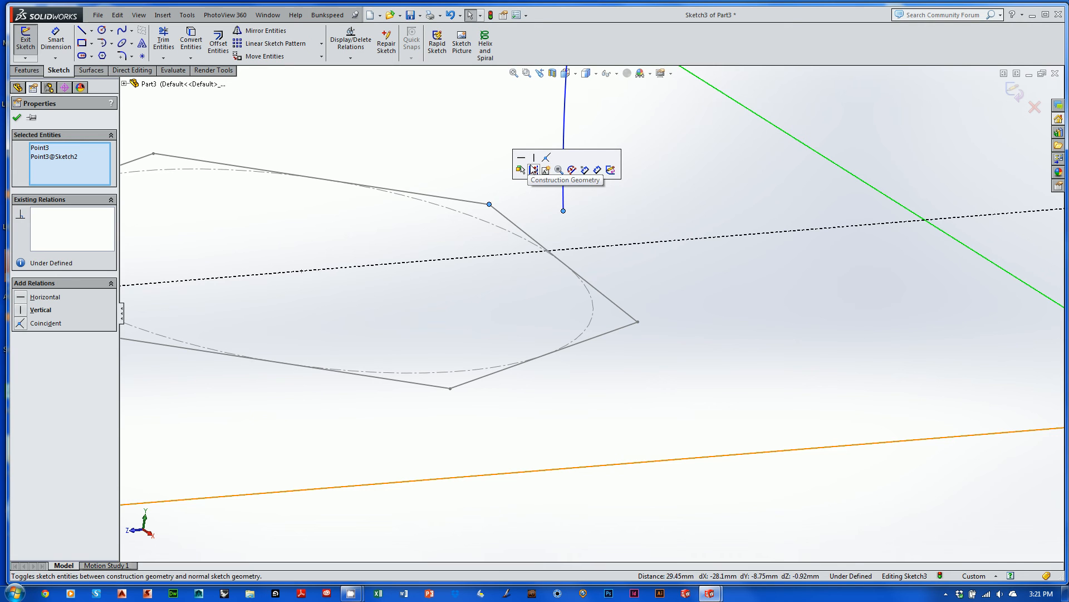
{"action": "left_click", "coordinate": [671, 299]}
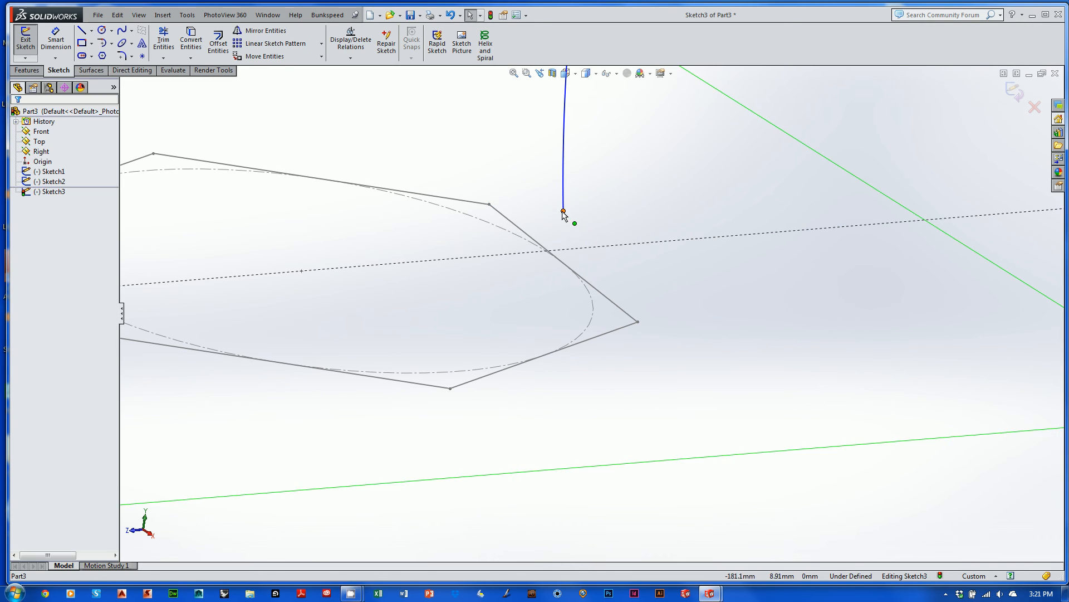
Step: Add a Pierce relation between the spline's lower endpoint and the hexagon's nearest side, and exit the sketch
{"action": "left_click", "coordinate": [563, 212]}
{"action": "left_click", "coordinate": [599, 294], "text": "ctrl"}
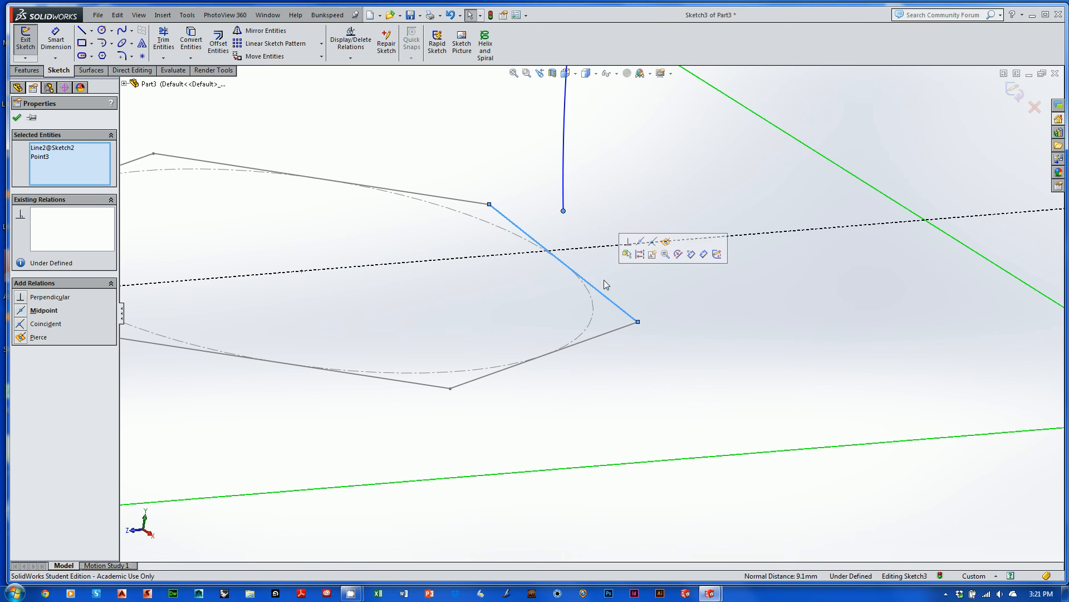
{"action": "left_click", "coordinate": [667, 242]}
{"action": "middle_click_drag", "start_coordinate": [735, 132], "coordinate": [686, 192]}
{"action": "scroll", "coordinate": [686, 194], "scroll_direction": "up", "scroll_amount": 5}
{"action": "middle_click_drag", "start_coordinate": [649, 296], "coordinate": [684, 230]}
{"action": "scroll", "coordinate": [668, 239], "scroll_direction": "up", "scroll_amount": 1}
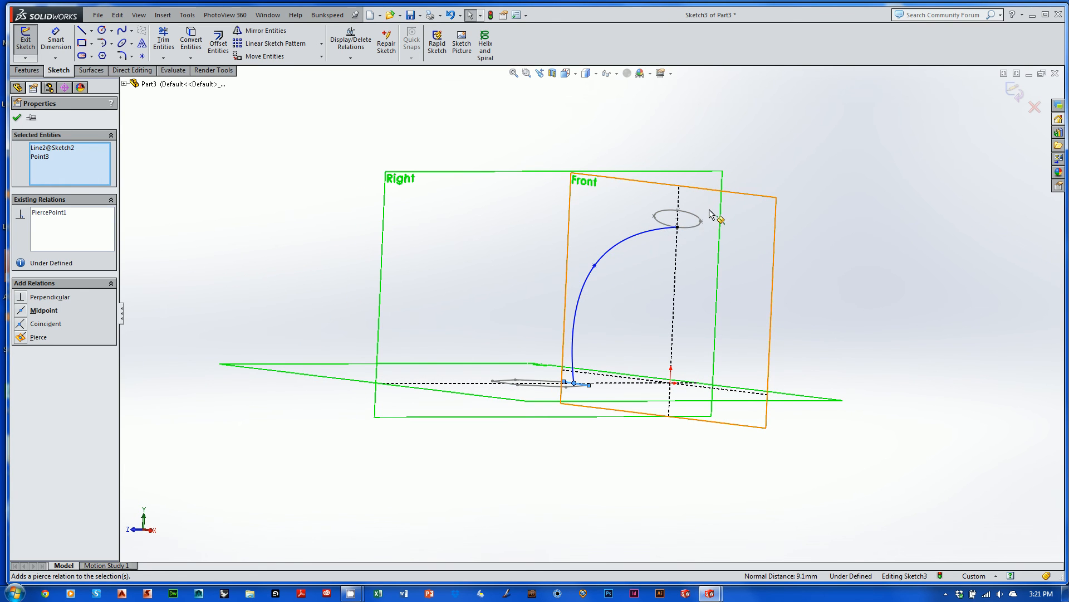
{"action": "scroll", "coordinate": [687, 227], "scroll_direction": "up", "scroll_amount": 2}
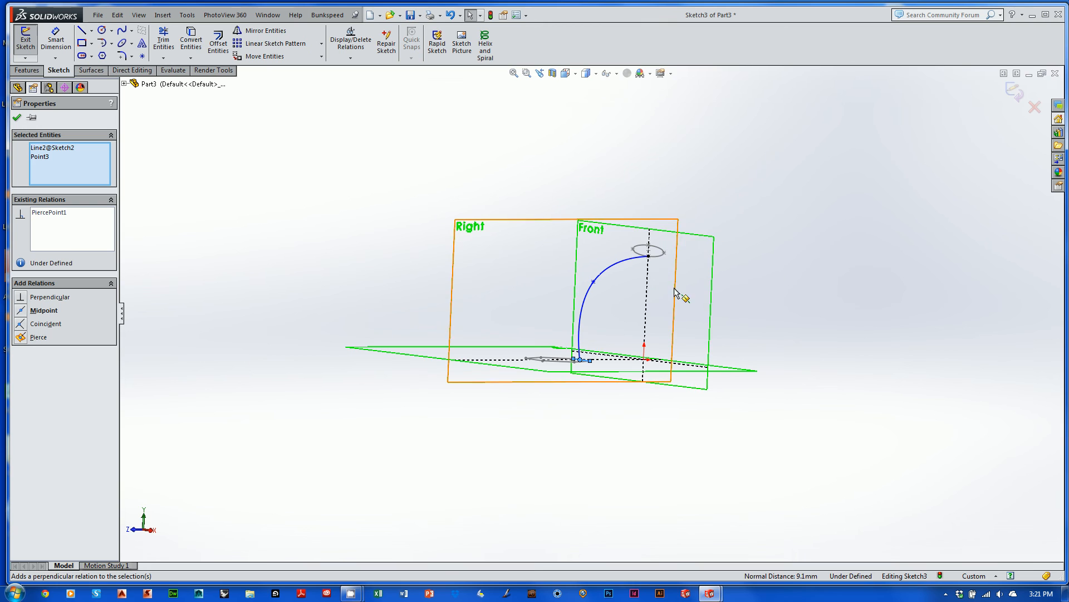
{"action": "middle_click_drag", "start_coordinate": [623, 289], "coordinate": [644, 294]}
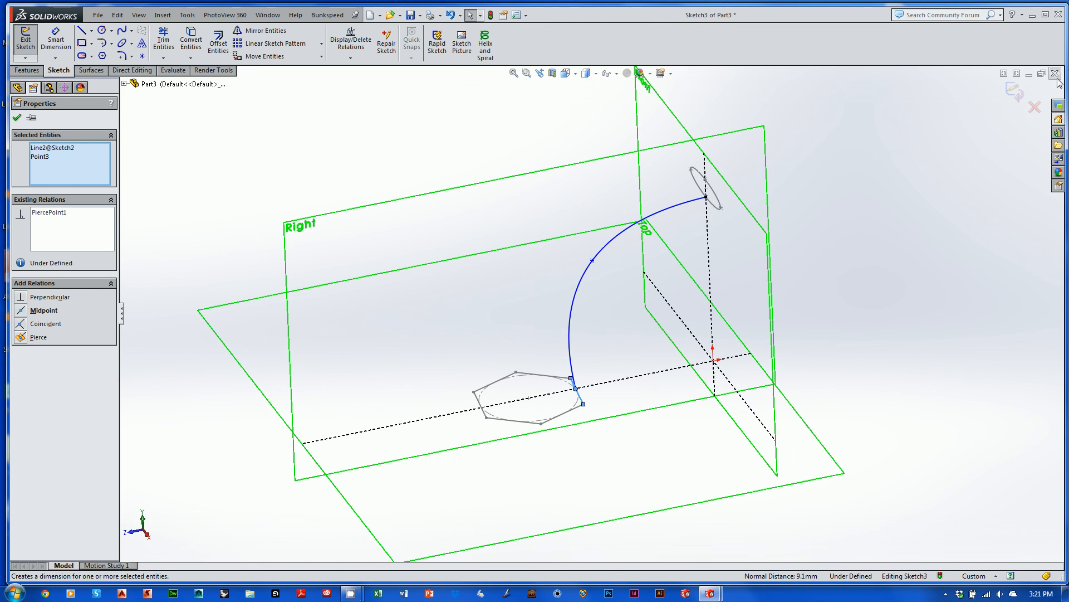
{"action": "left_click", "coordinate": [1013, 92]}
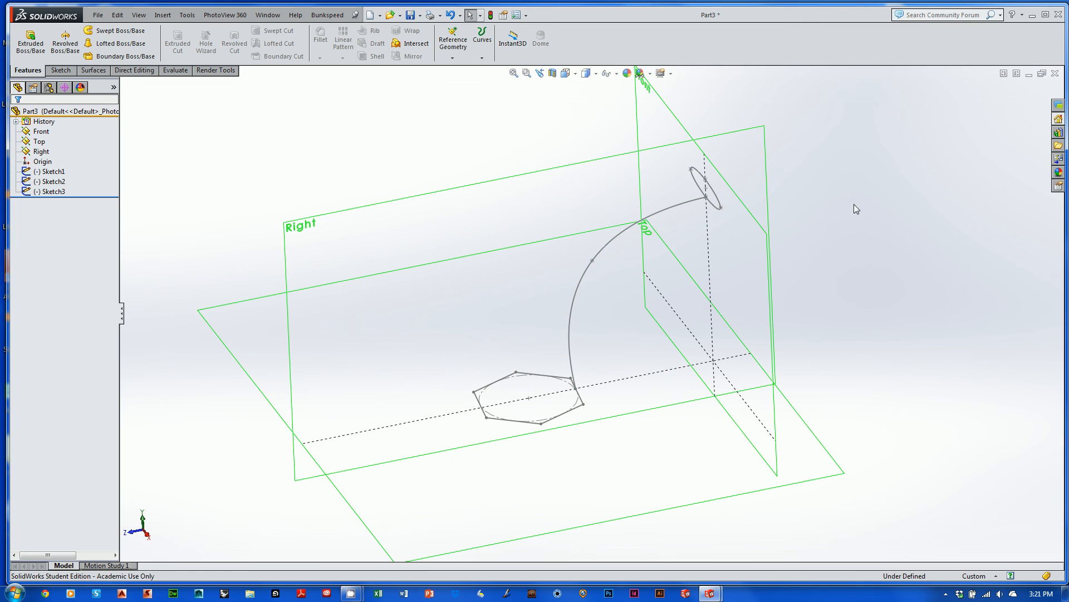
Step: Start a Lofted Boss/Base with the ellipse and the hexagon as its profiles
{"action": "left_click", "coordinate": [123, 43]}
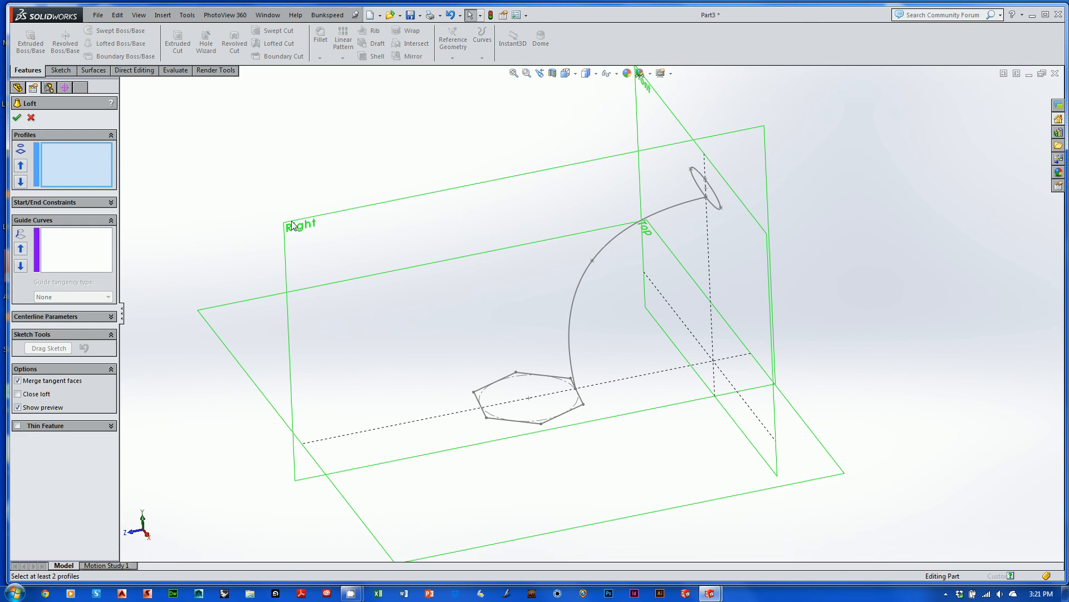
{"action": "left_click", "coordinate": [715, 195]}
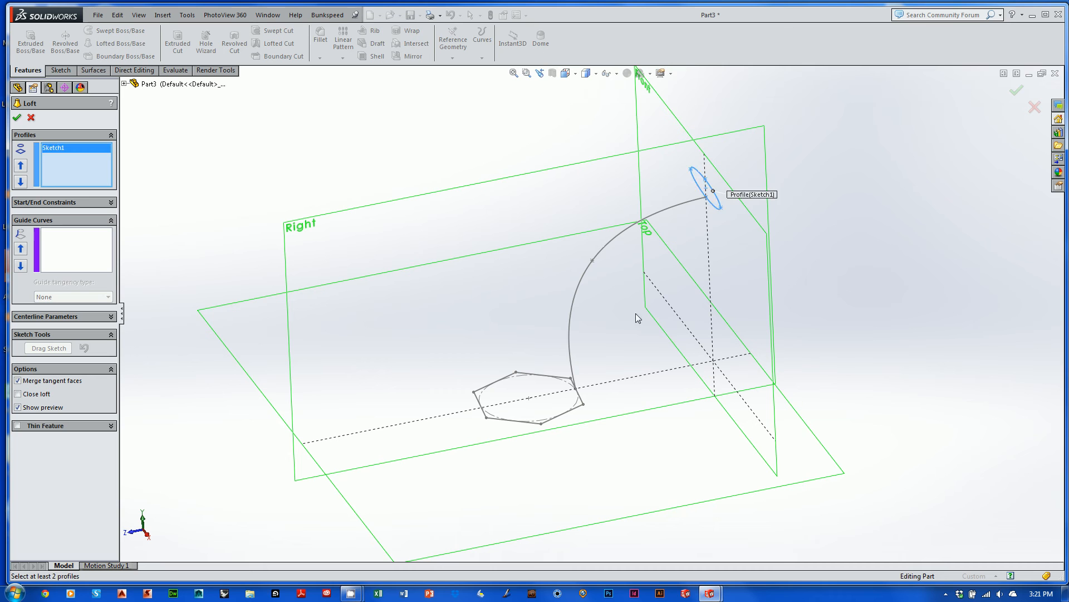
{"action": "left_click", "coordinate": [535, 377]}
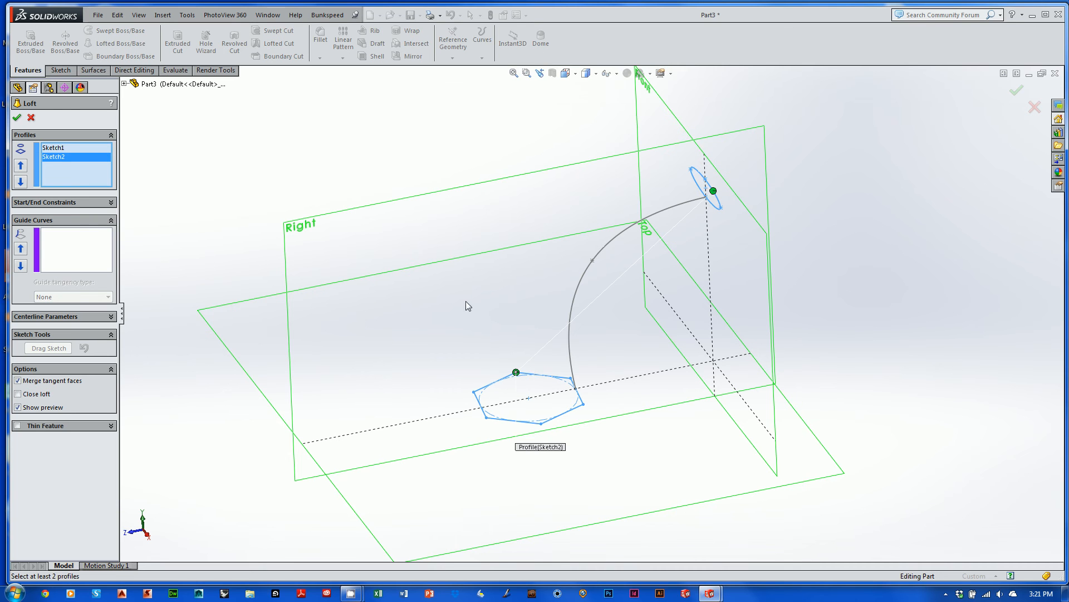
Step: Try the loft's ellipse connector at both ends of the ellipse, leaving it at the end matching the hexagon's connector corner
{"action": "middle_click_drag", "start_coordinate": [533, 293], "coordinate": [873, 149]}
{"action": "left_click_drag", "start_coordinate": [779, 185], "coordinate": [700, 160]}
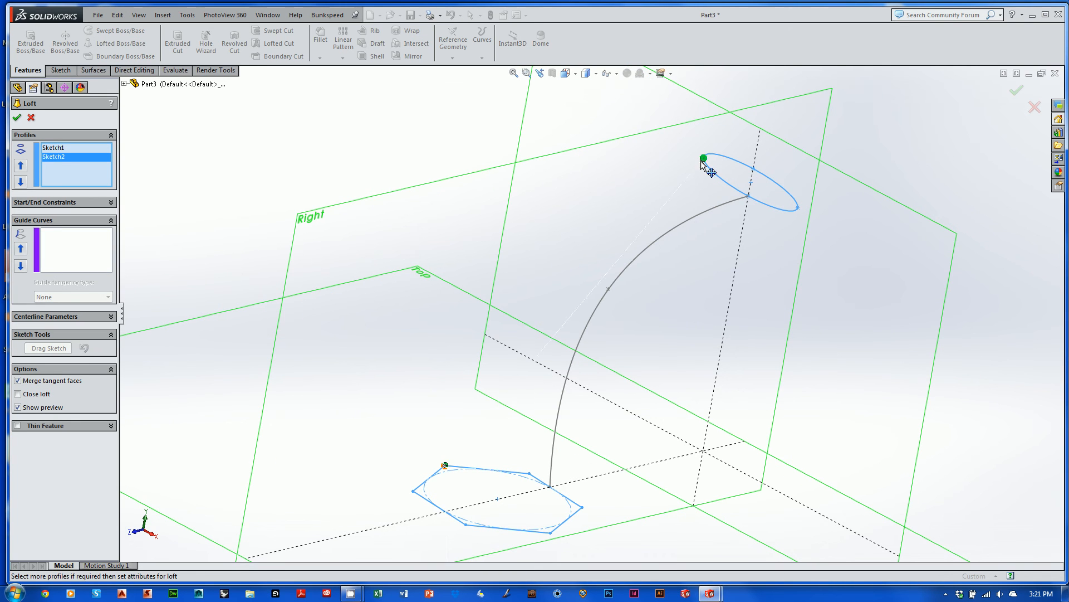
{"action": "middle_click_drag", "start_coordinate": [637, 287], "coordinate": [665, 249]}
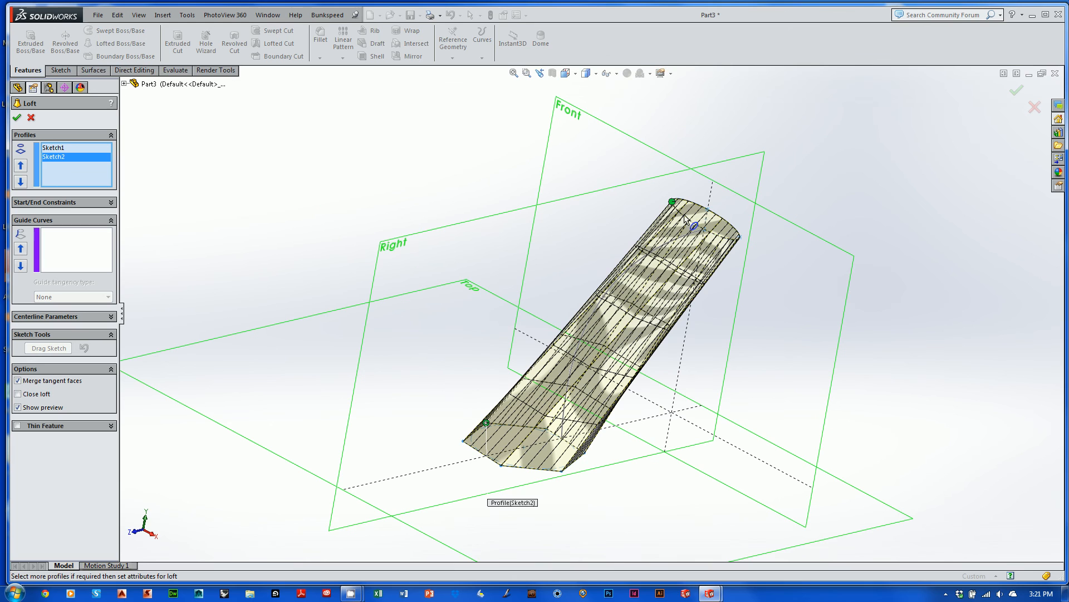
{"action": "left_click_drag", "start_coordinate": [673, 203], "coordinate": [726, 227]}
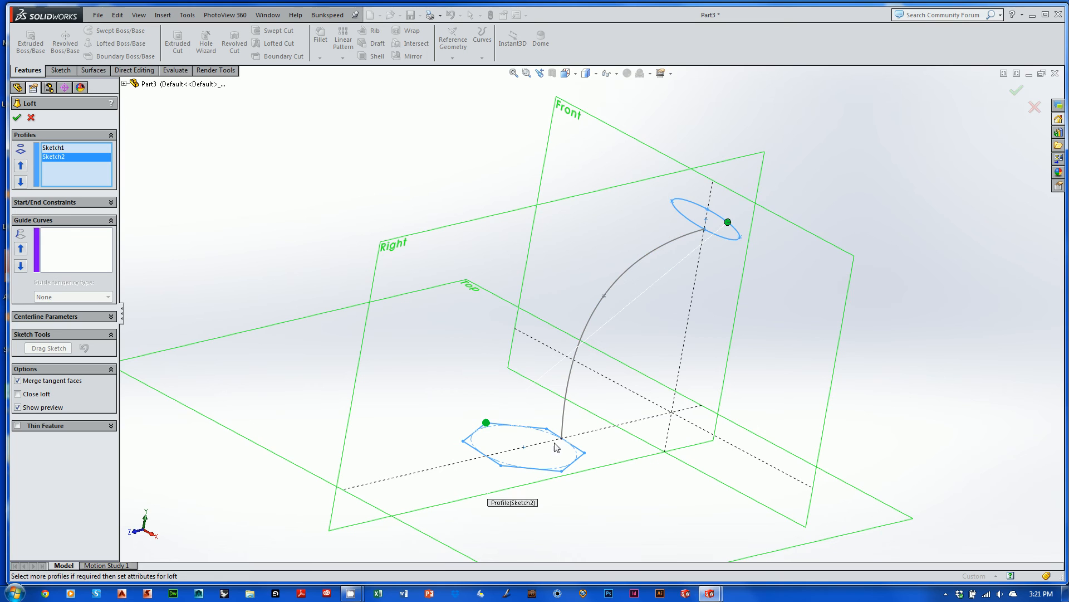
{"action": "left_click_drag", "start_coordinate": [728, 224], "coordinate": [663, 200]}
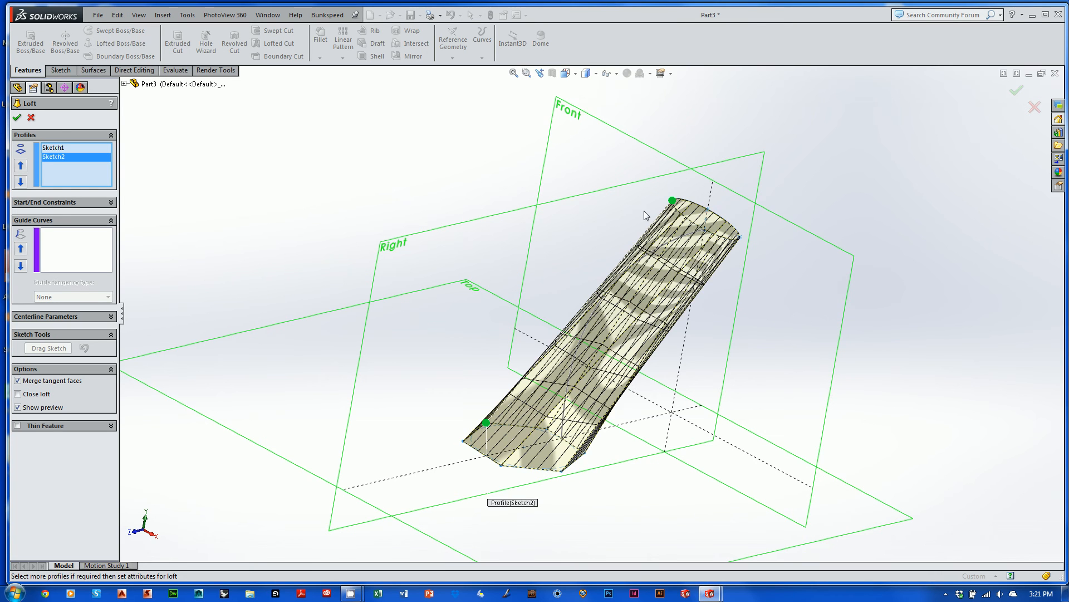
Step: Add the pierced spline as the loft's guide curve and complete the loft
{"action": "left_click", "coordinate": [60, 238]}
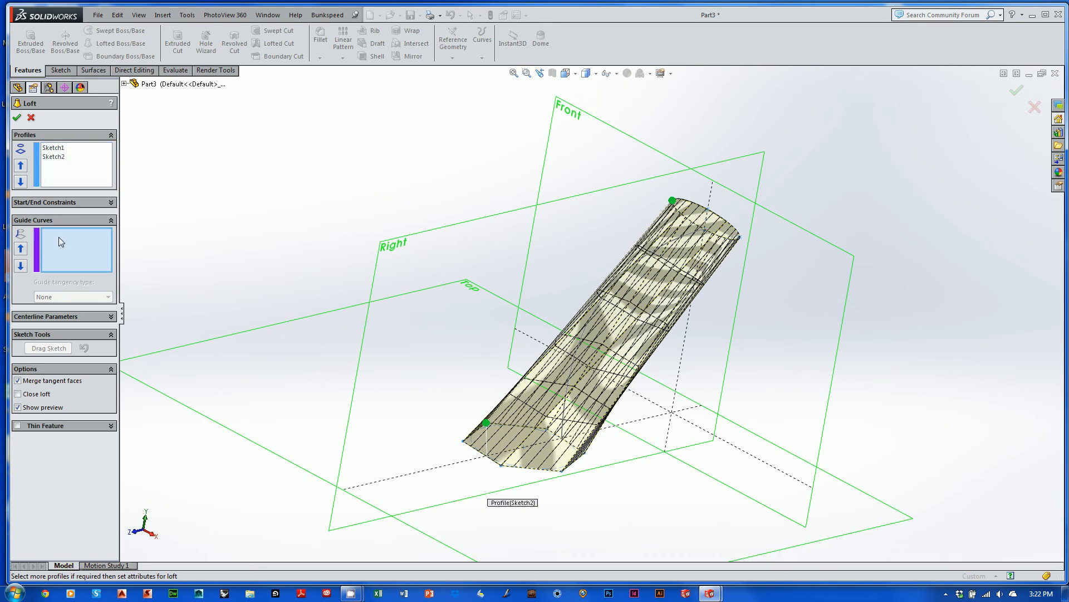
{"action": "left_click", "coordinate": [565, 397]}
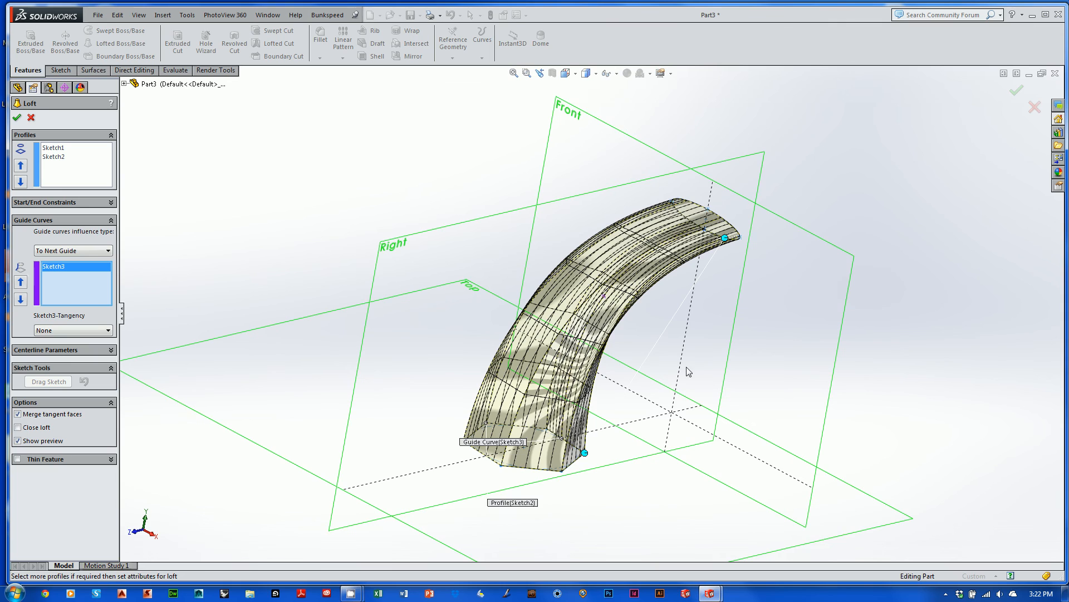
{"action": "middle_click_drag", "start_coordinate": [712, 360], "coordinate": [703, 329]}
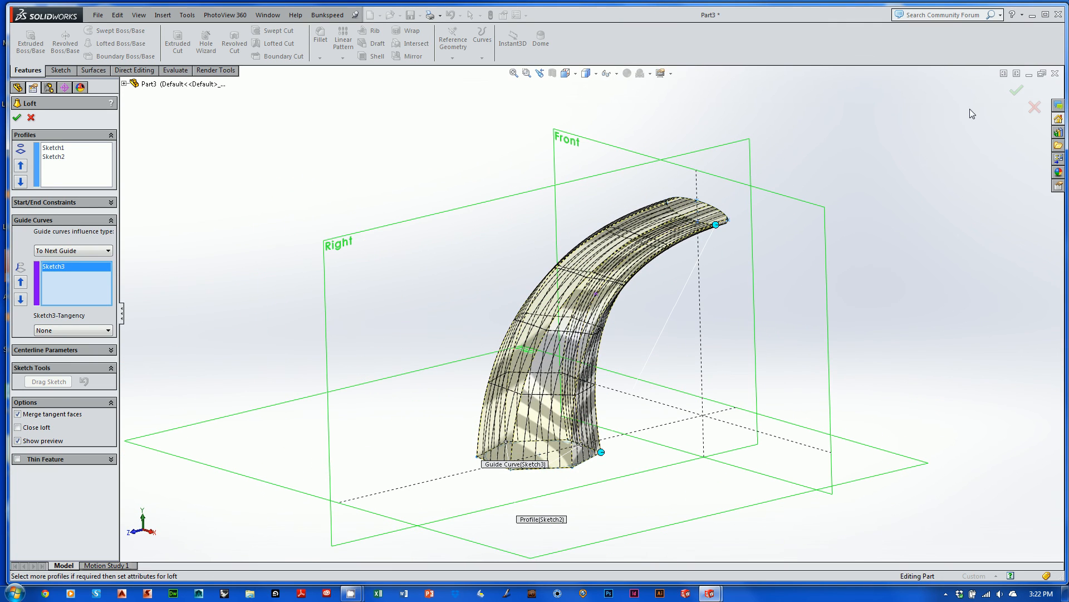
{"action": "left_click", "coordinate": [1016, 90]}
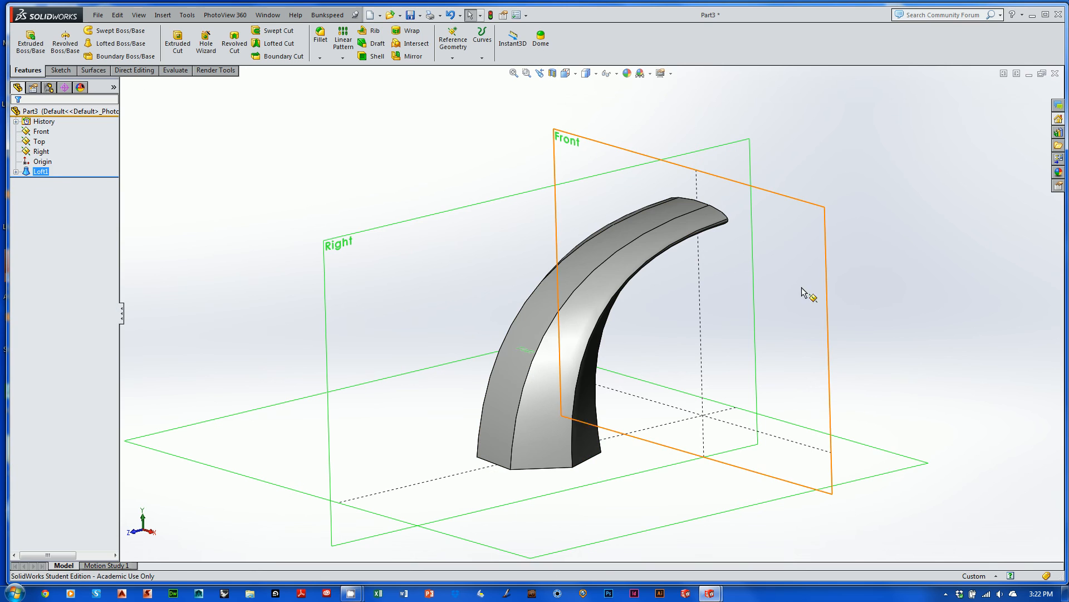
Step: Examine the finished loft from several sides and highlight the ellipse and hexagon sketches it is built from
{"action": "left_click", "coordinate": [826, 278]}
{"action": "left_click", "coordinate": [924, 174]}
{"action": "middle_click_drag", "start_coordinate": [924, 174], "coordinate": [710, 398]}
{"action": "scroll", "coordinate": [811, 279], "scroll_direction": "down", "scroll_amount": 6}
{"action": "scroll", "coordinate": [780, 295], "scroll_direction": "up", "scroll_amount": 5}
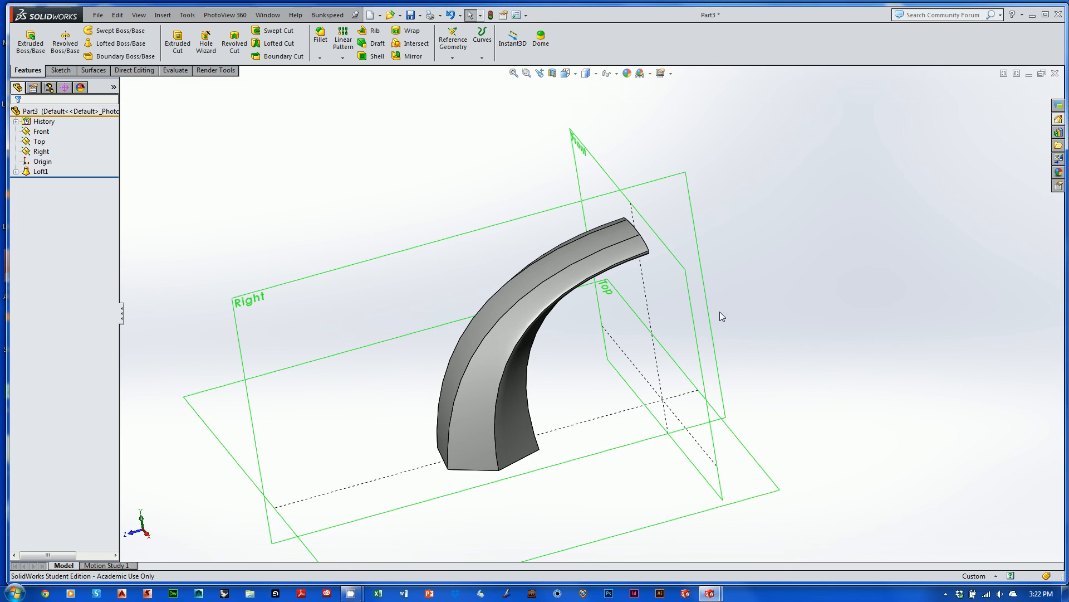
{"action": "left_click", "coordinate": [40, 172]}
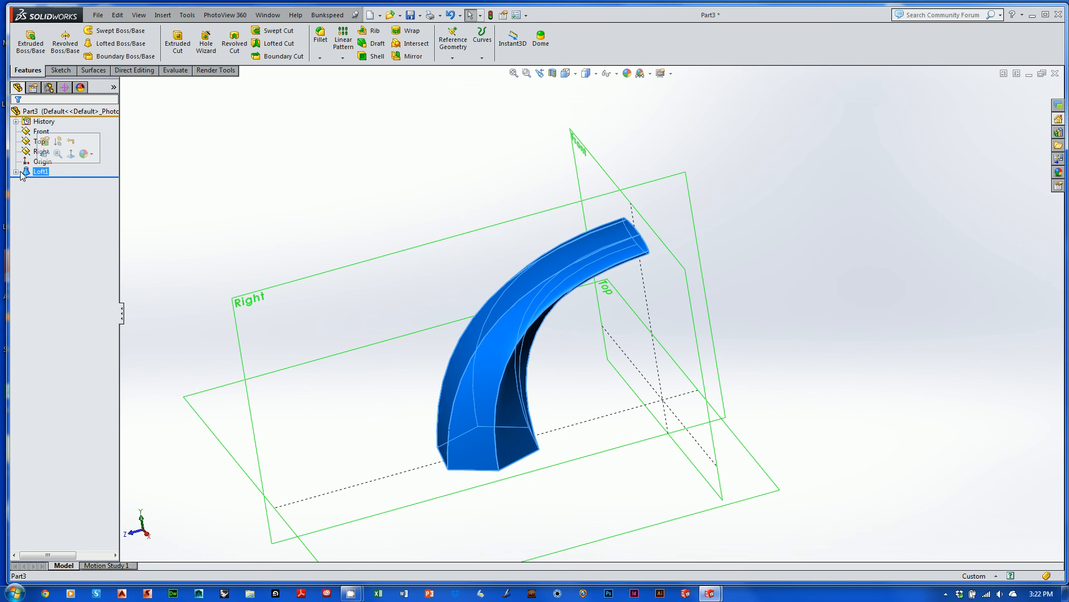
{"action": "left_click", "coordinate": [16, 172]}
{"action": "left_click", "coordinate": [59, 182]}
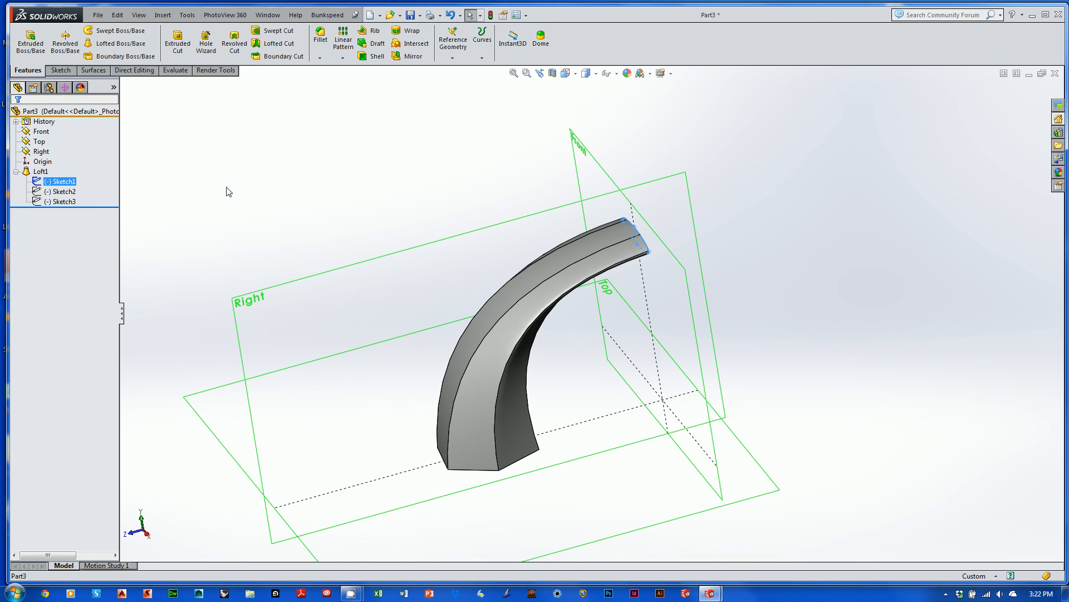
{"action": "left_click", "coordinate": [258, 166]}
{"action": "mouse_move", "coordinate": [433, 168]}
{"action": "middle_mouse_down"}
{"action": "mouse_move", "coordinate": [358, 144]}
{"action": "mouse_move", "coordinate": [385, 174]}
{"action": "middle_mouse_up"}
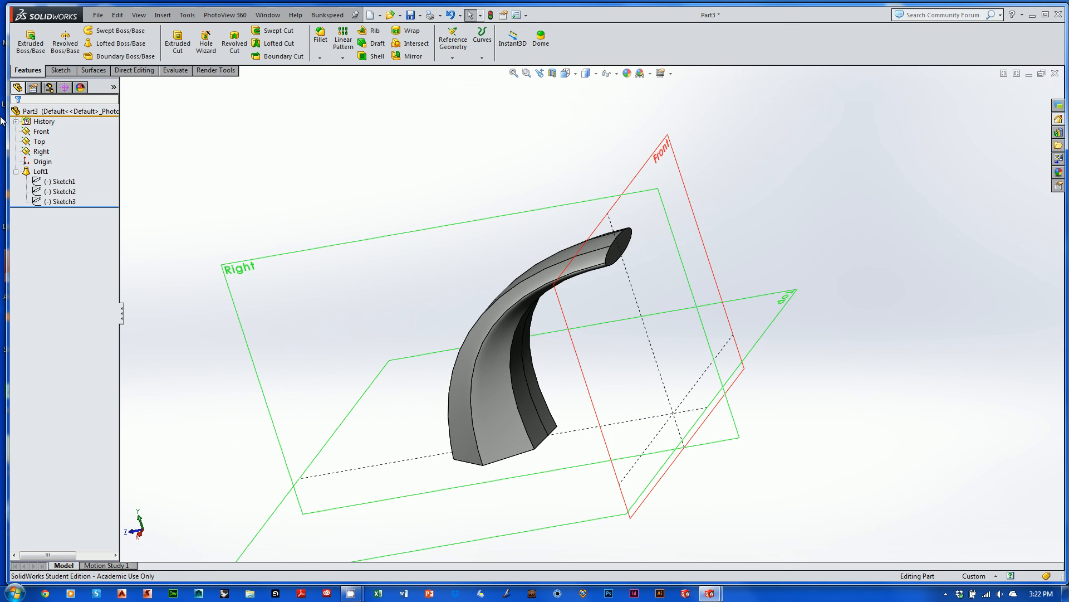
{"action": "left_click", "coordinate": [60, 181]}
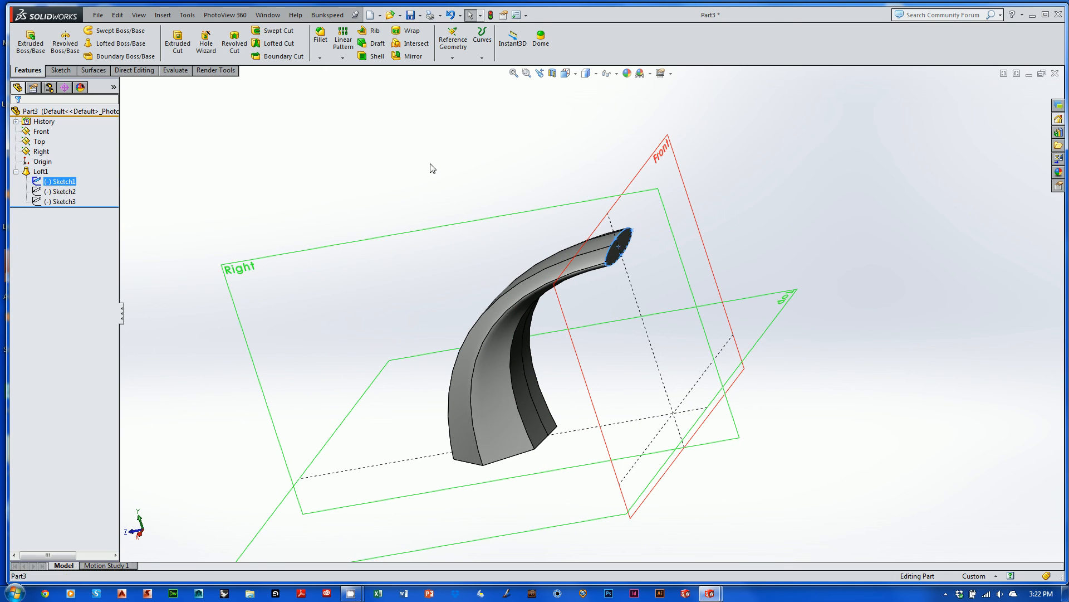
{"action": "left_click", "coordinate": [60, 192]}
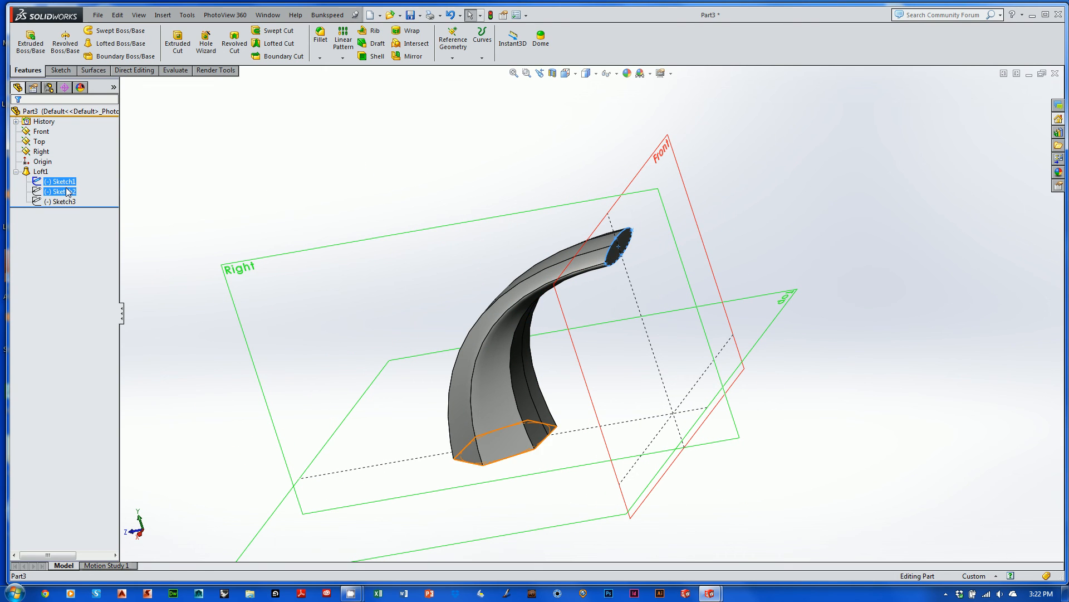
{"action": "middle_click_drag", "start_coordinate": [382, 191], "coordinate": [388, 182]}
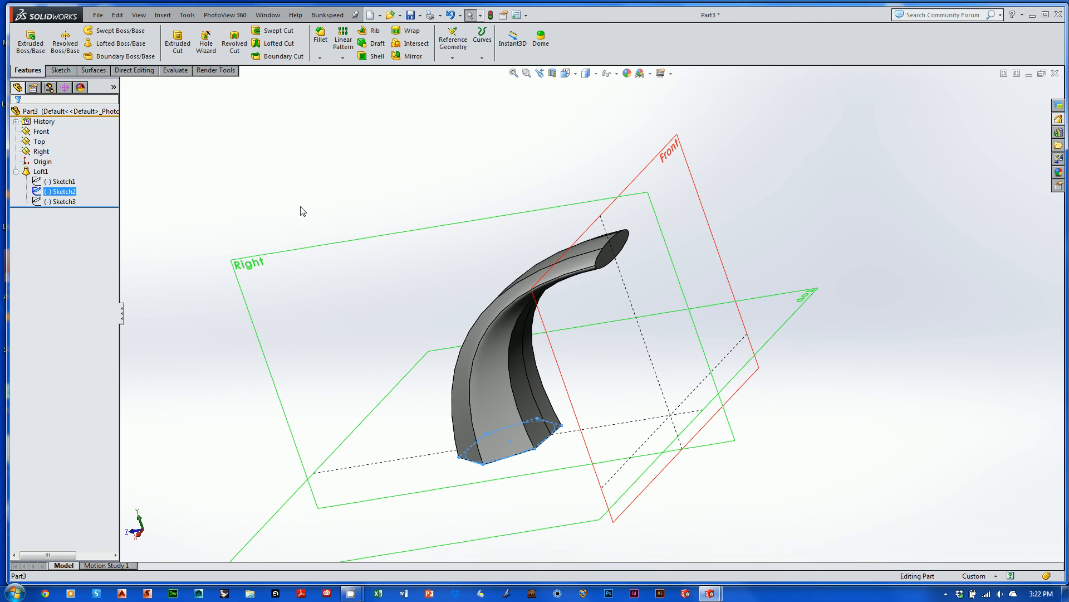
{"action": "left_click", "coordinate": [61, 230]}
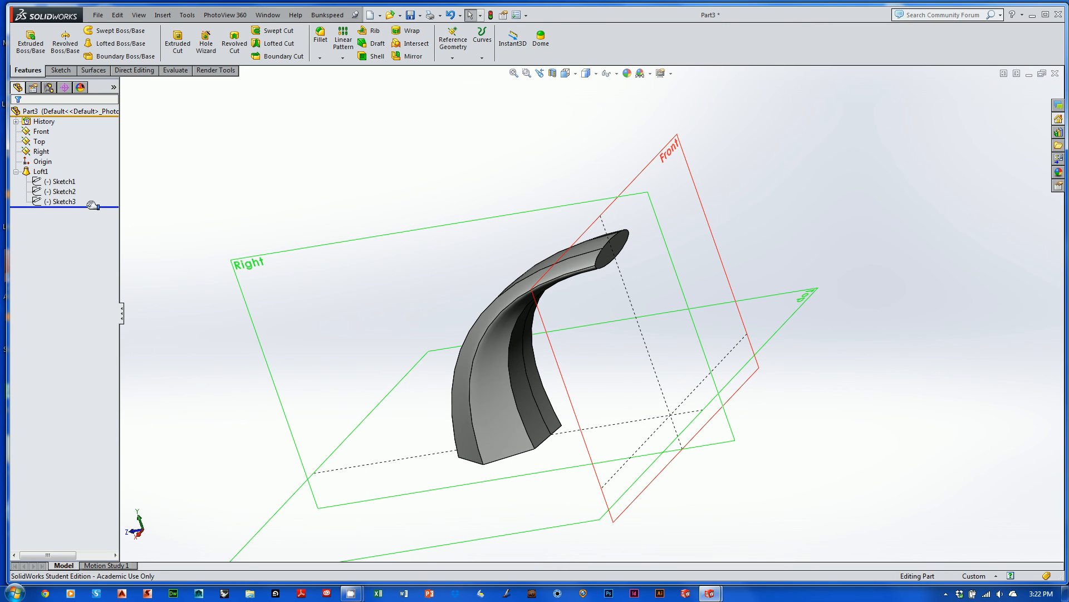
Step: Edit the loft's guide spline sketch, move its middle point to about X -109 mm, Y 137 mm, and rebuild the loft
{"action": "right_click", "coordinate": [70, 202]}
{"action": "left_click", "coordinate": [74, 187]}
{"action": "mouse_move", "coordinate": [206, 228]}
{"action": "middle_mouse_down", "text": "shift"}
{"action": "mouse_move", "coordinate": [213, 246]}
{"action": "mouse_move", "coordinate": [247, 235]}
{"action": "mouse_move", "coordinate": [262, 222]}
{"action": "mouse_move", "coordinate": [289, 139]}
{"action": "mouse_move", "coordinate": [287, 165]}
{"action": "middle_mouse_up", "text": "shift"}
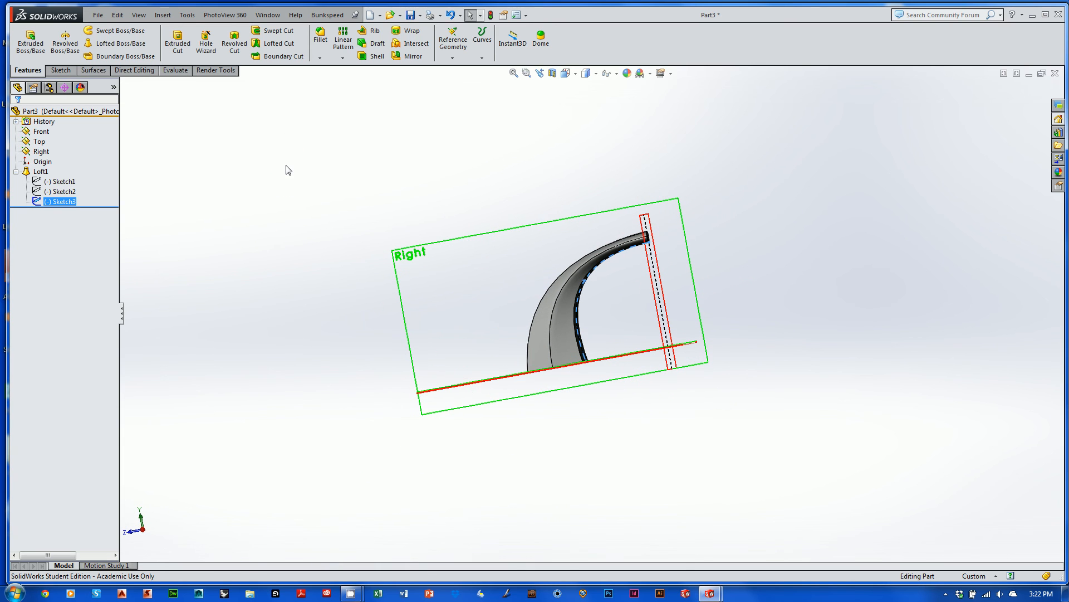
{"action": "right_click", "coordinate": [67, 201]}
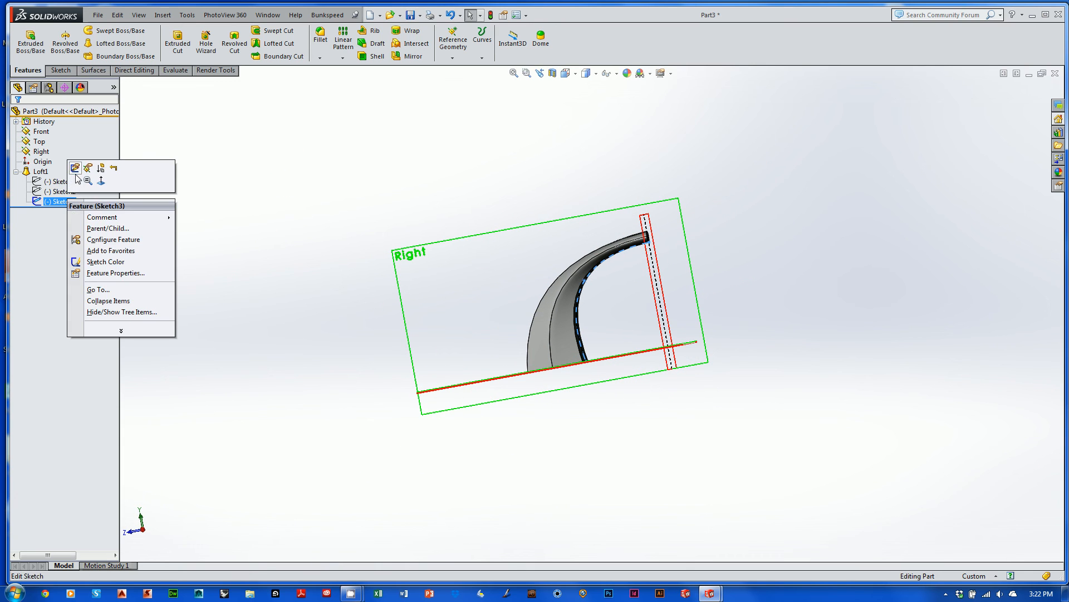
{"action": "left_click", "coordinate": [76, 167]}
{"action": "scroll", "coordinate": [591, 313], "scroll_direction": "down", "scroll_amount": 5}
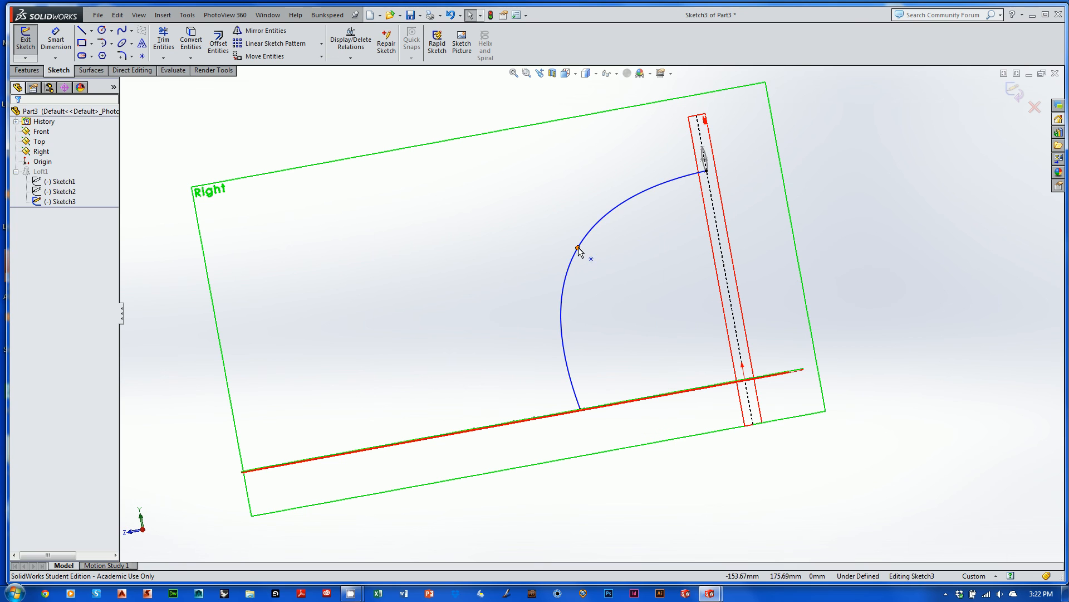
{"action": "left_click_drag", "start_coordinate": [578, 246], "coordinate": [623, 274]}
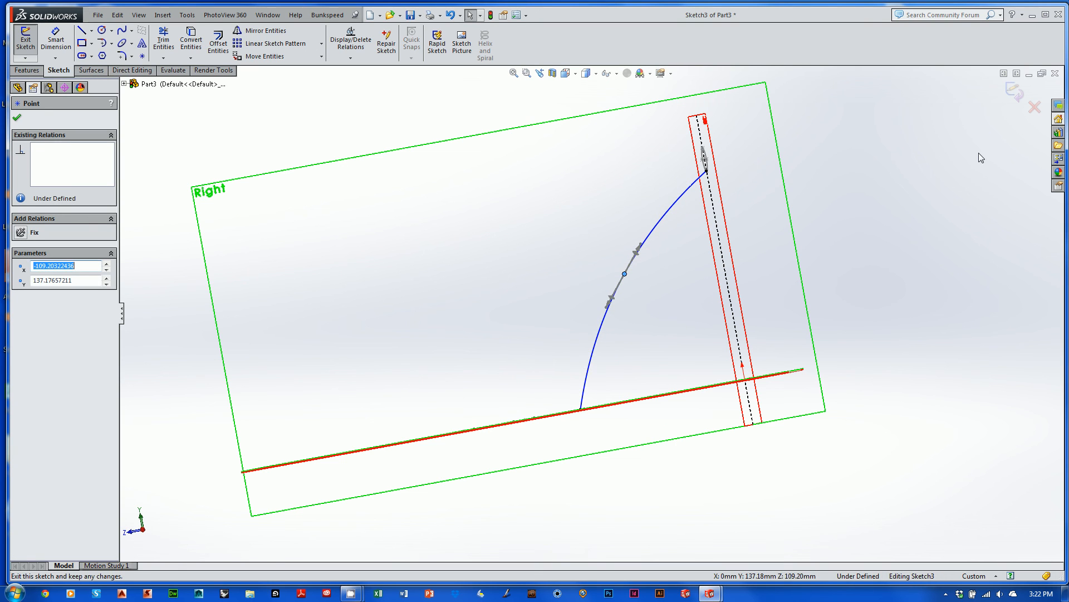
{"action": "left_click", "coordinate": [1014, 92]}
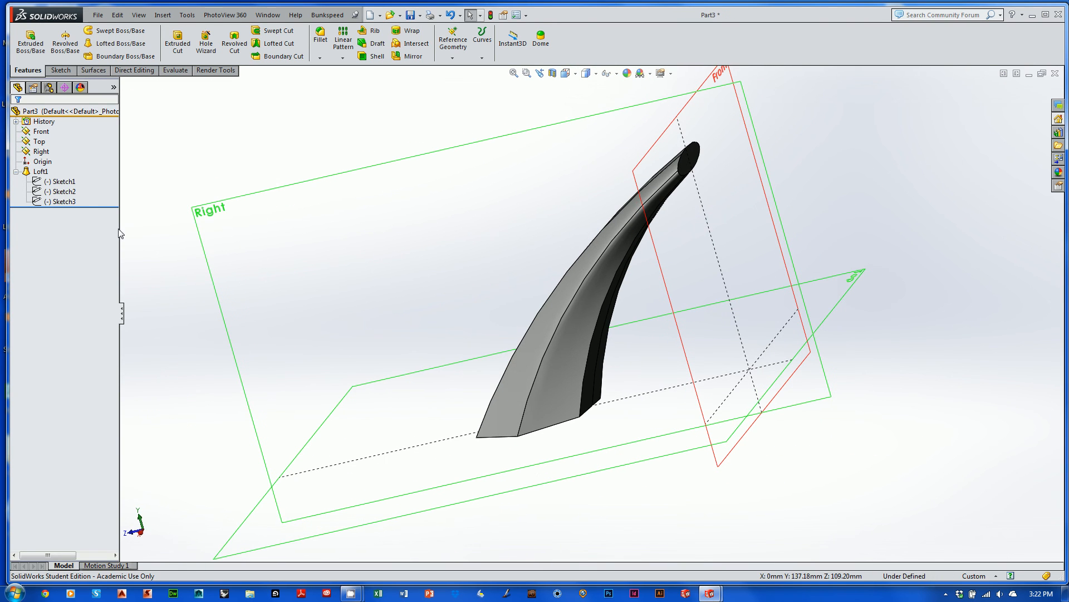
Step: Reopen the guide spline sketch, pull its middle point outward to about X -234 mm, Y 240 mm, and rebuild the loft
{"action": "left_click", "coordinate": [72, 202]}
{"action": "right_click", "coordinate": [71, 201]}
{"action": "left_click", "coordinate": [70, 173]}
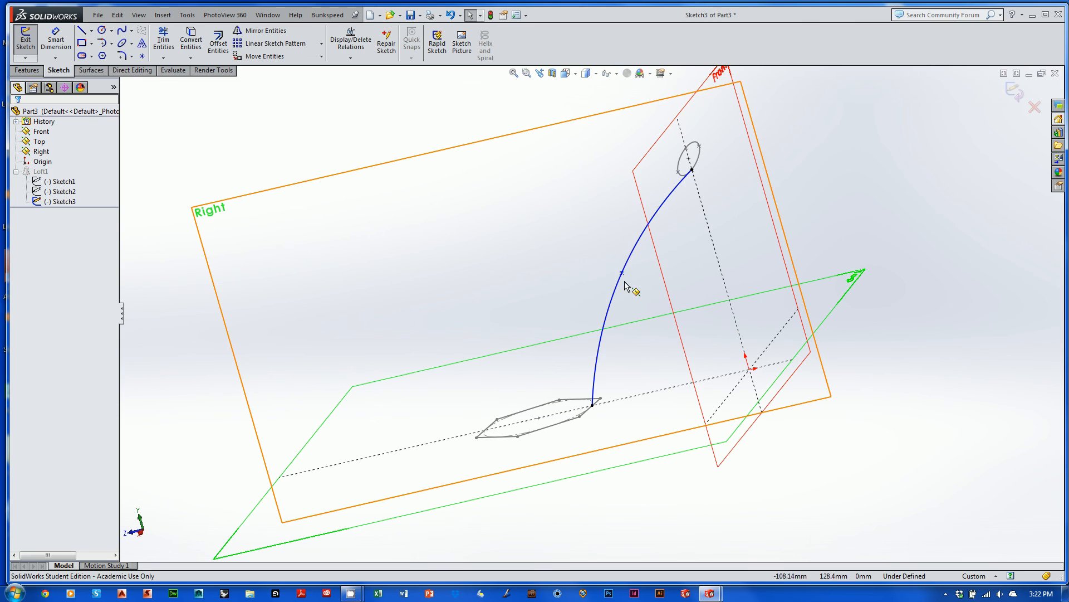
{"action": "left_click_drag", "start_coordinate": [623, 275], "coordinate": [490, 208]}
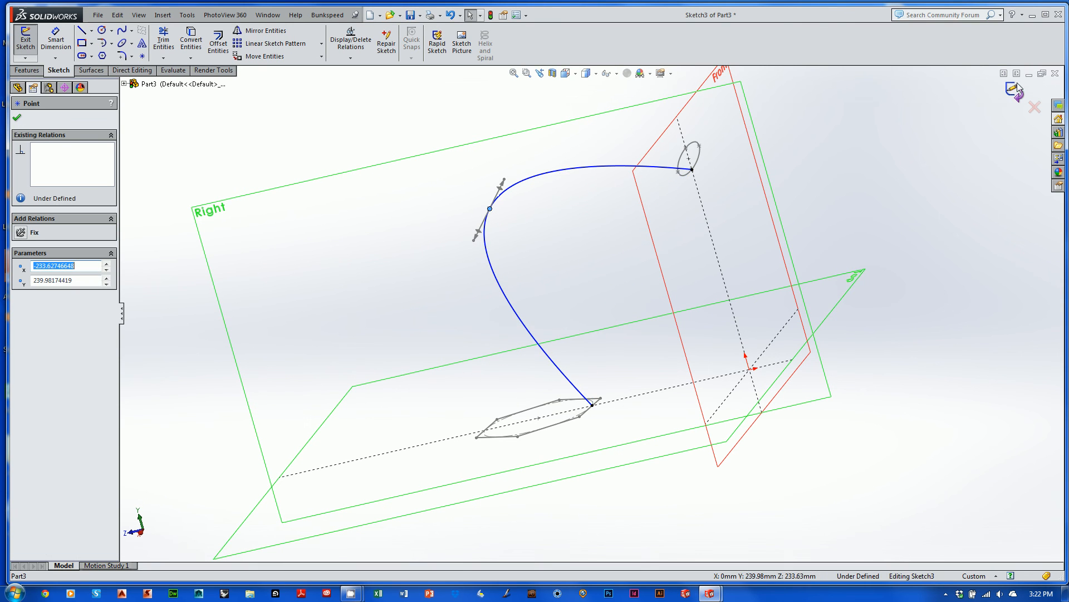
{"action": "left_click", "coordinate": [1013, 91]}
{"action": "mouse_move", "coordinate": [864, 153]}
{"action": "middle_mouse_down"}
{"action": "mouse_move", "coordinate": [854, 158]}
{"action": "mouse_move", "coordinate": [856, 80]}
{"action": "mouse_move", "coordinate": [840, 151]}
{"action": "mouse_move", "coordinate": [763, 263]}
{"action": "mouse_move", "coordinate": [791, 208]}
{"action": "middle_mouse_up"}
Step: Move the guide spline's middle point back inward to about X -166 mm, Y 165 mm, and exit the sketch to update the loft
{"action": "right_click", "coordinate": [66, 201]}
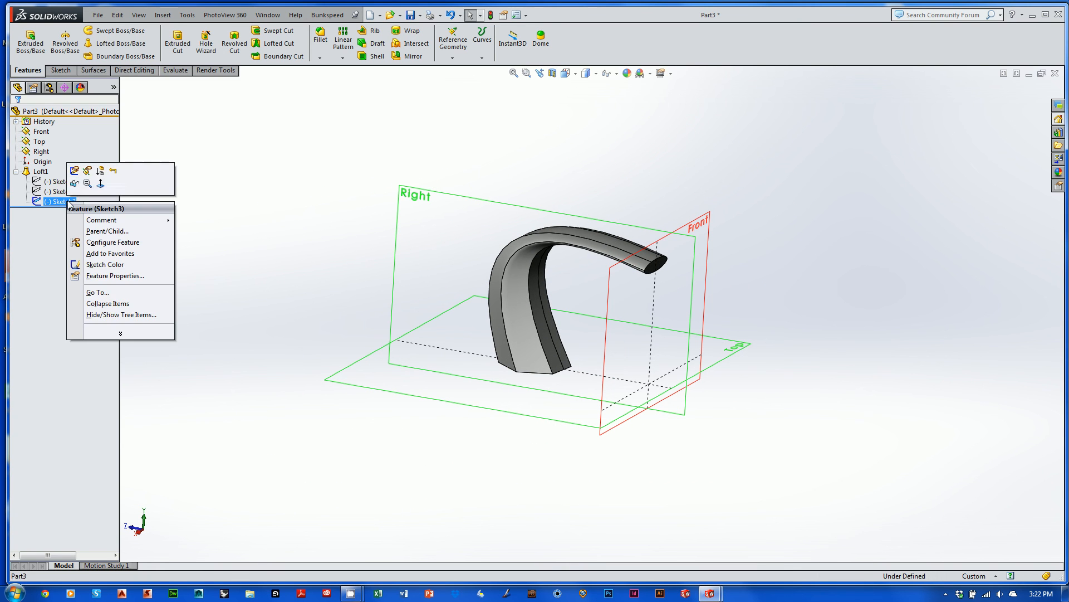
{"action": "left_click", "coordinate": [78, 169]}
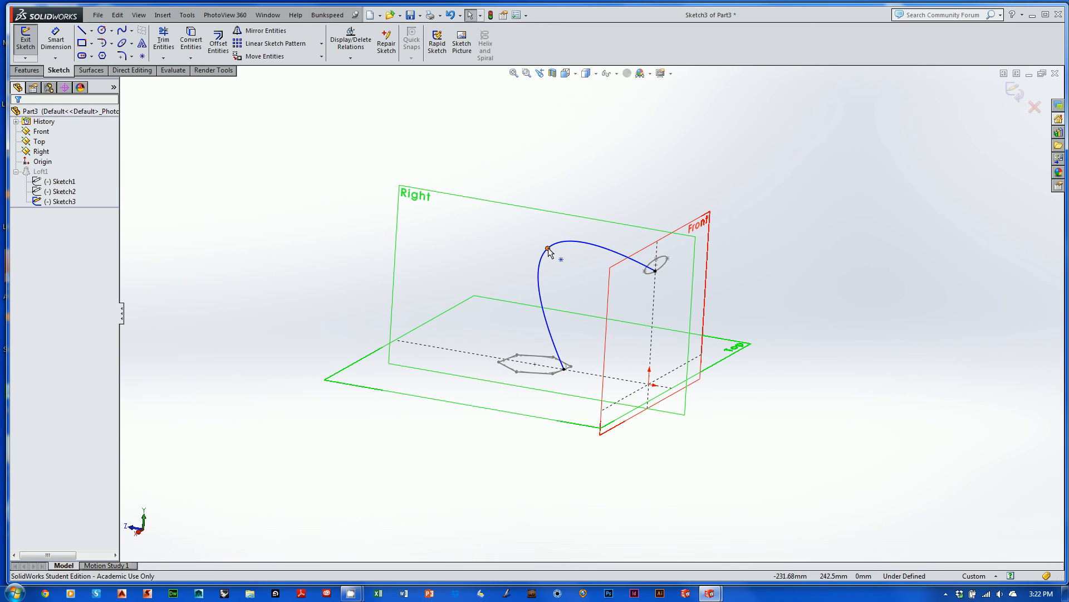
{"action": "left_click_drag", "start_coordinate": [548, 247], "coordinate": [579, 279]}
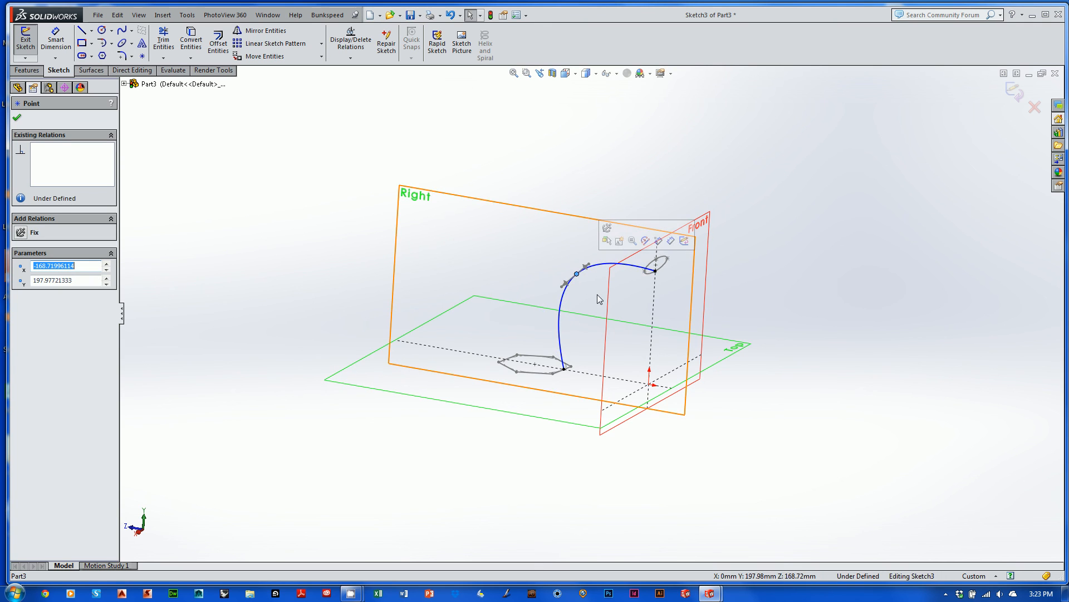
{"action": "middle_click_drag", "start_coordinate": [579, 278], "coordinate": [599, 299]}
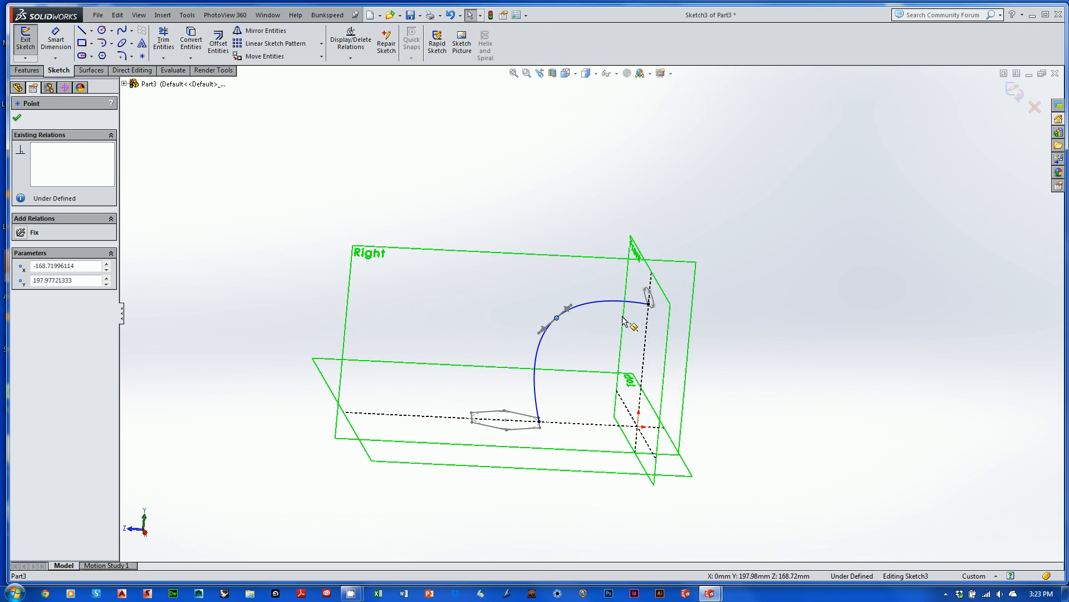
{"action": "middle_click_drag", "start_coordinate": [663, 339], "coordinate": [667, 318], "text": "shift"}
{"action": "middle_click_drag", "start_coordinate": [666, 318], "coordinate": [672, 362], "text": "ctrl"}
{"action": "mouse_move", "coordinate": [557, 363]}
{"action": "left_mouse_down"}
{"action": "mouse_move", "coordinate": [552, 393]}
{"action": "mouse_move", "coordinate": [555, 383]}
{"action": "left_mouse_up"}
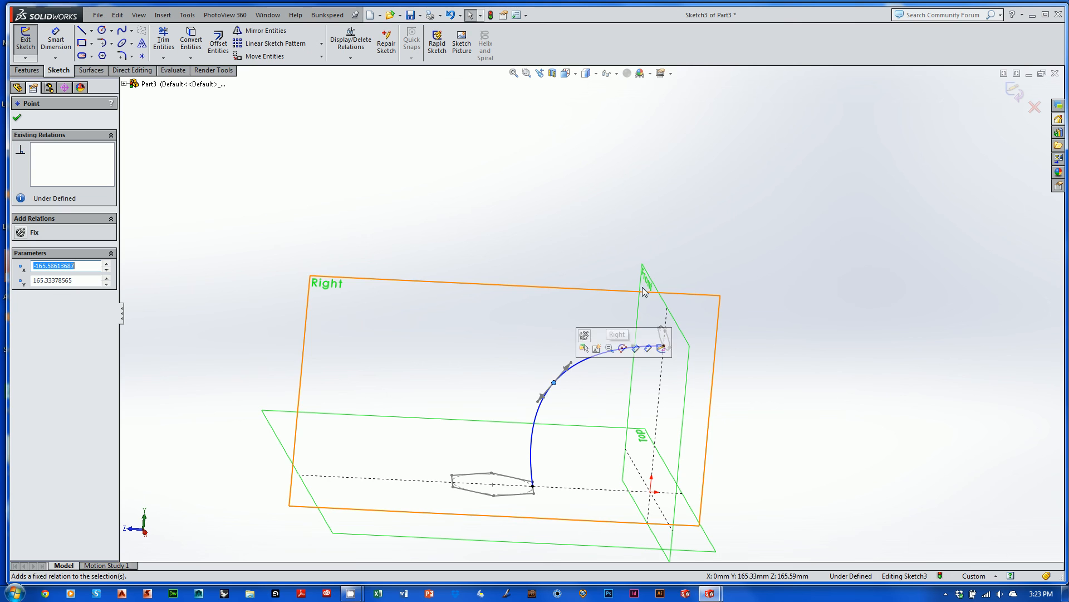
{"action": "left_click", "coordinate": [1014, 93]}
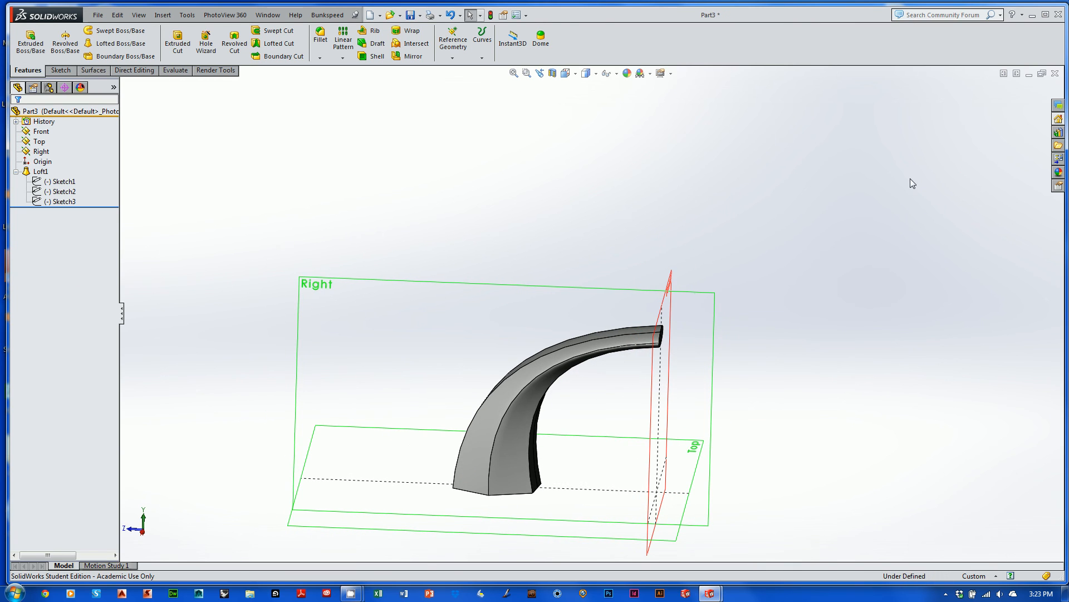
Step: Mirror the loft about its flat elliptical end face
{"action": "left_click", "coordinate": [409, 56]}
{"action": "middle_click_drag", "start_coordinate": [721, 196], "coordinate": [653, 192]}
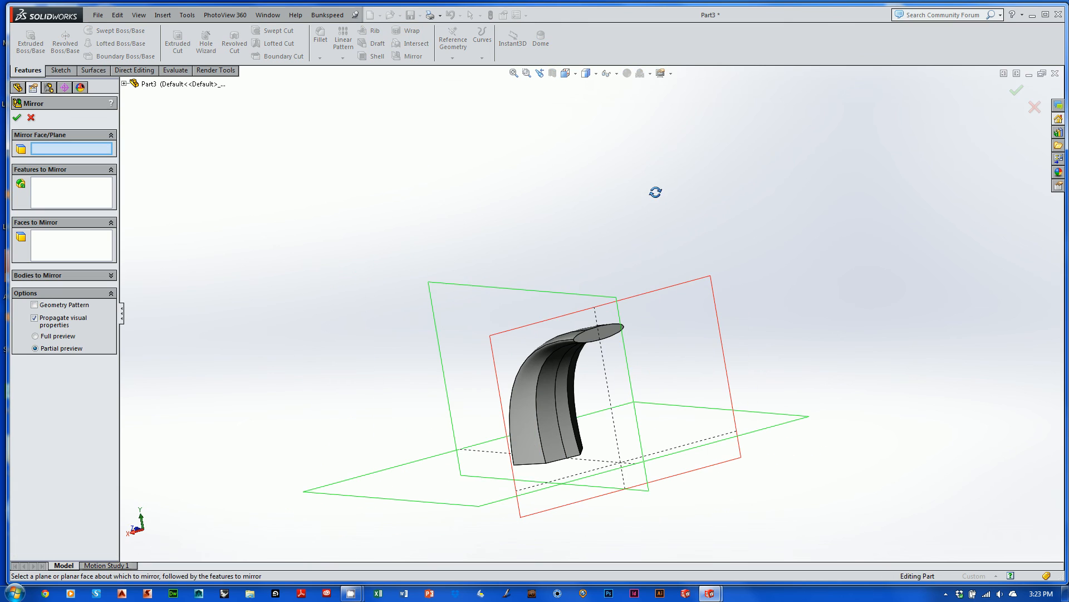
{"action": "left_click", "coordinate": [612, 333]}
{"action": "middle_click_drag", "start_coordinate": [584, 382], "coordinate": [580, 384]}
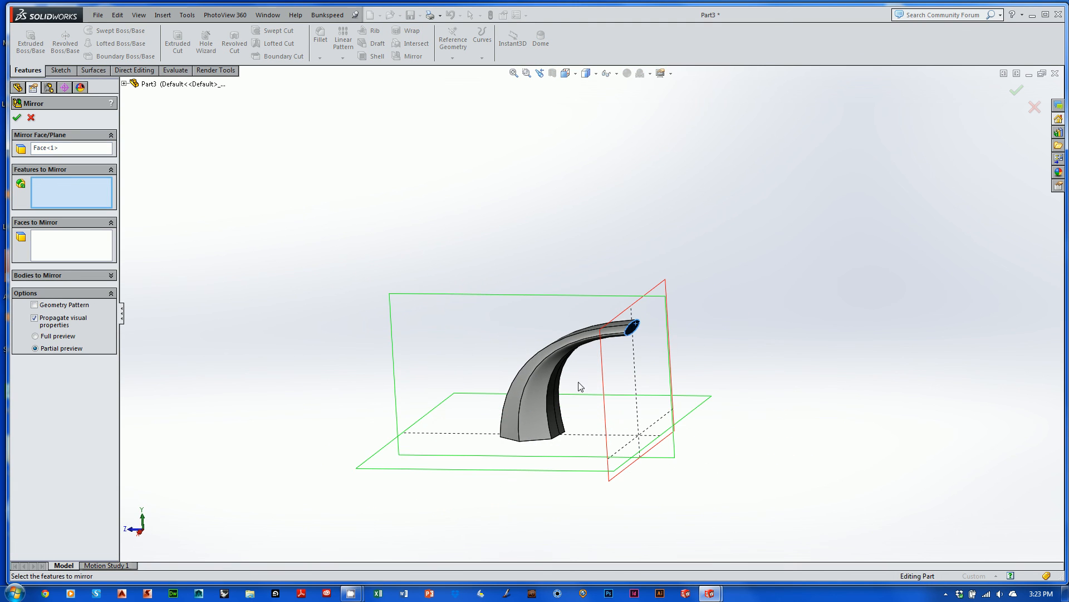
{"action": "left_click", "coordinate": [124, 84]}
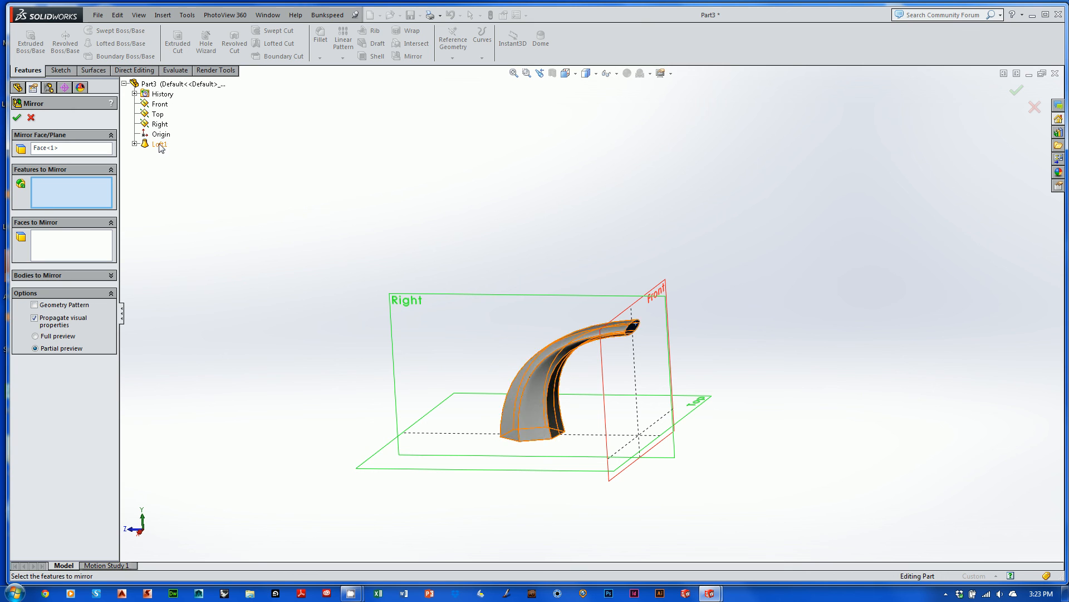
{"action": "left_click", "coordinate": [159, 144]}
{"action": "left_click", "coordinate": [1017, 90]}
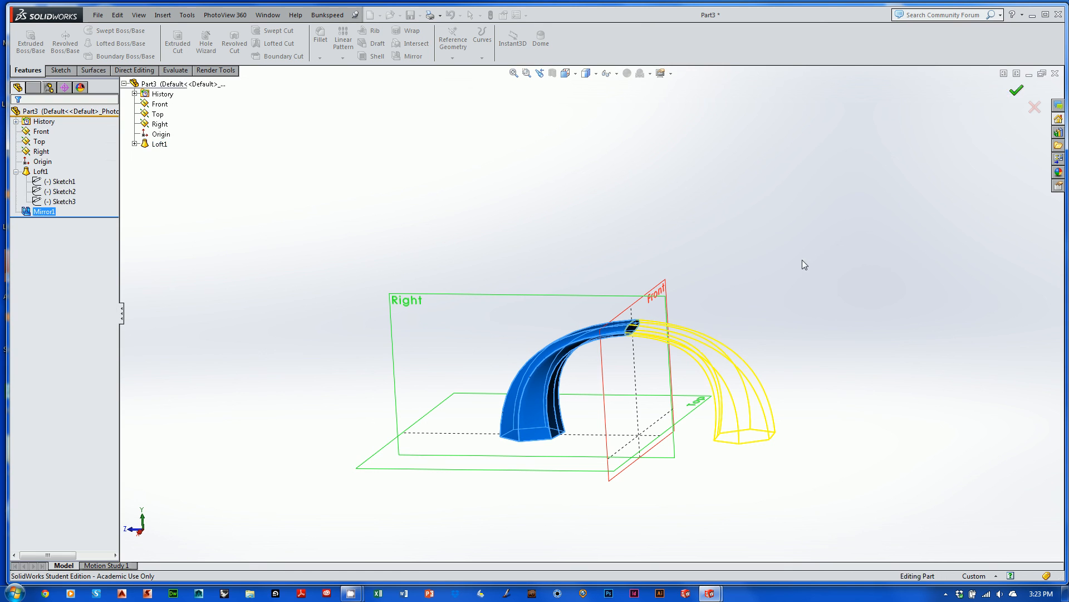
{"action": "middle_click_drag", "start_coordinate": [802, 260], "coordinate": [833, 236]}
{"action": "middle_click_drag", "start_coordinate": [604, 186], "coordinate": [590, 231]}
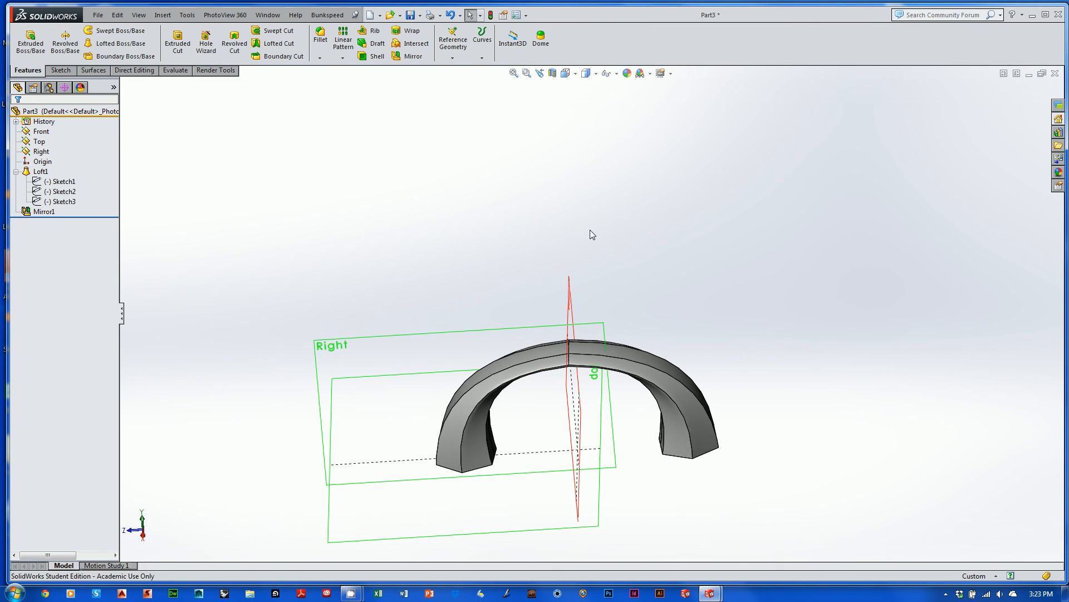
Step: Sketch a corner rectangle on the Right plane, from the origin down below the loft's foot, about 525 mm wide and 437 mm high
{"action": "right_click", "coordinate": [408, 348]}
{"action": "left_click", "coordinate": [427, 328]}
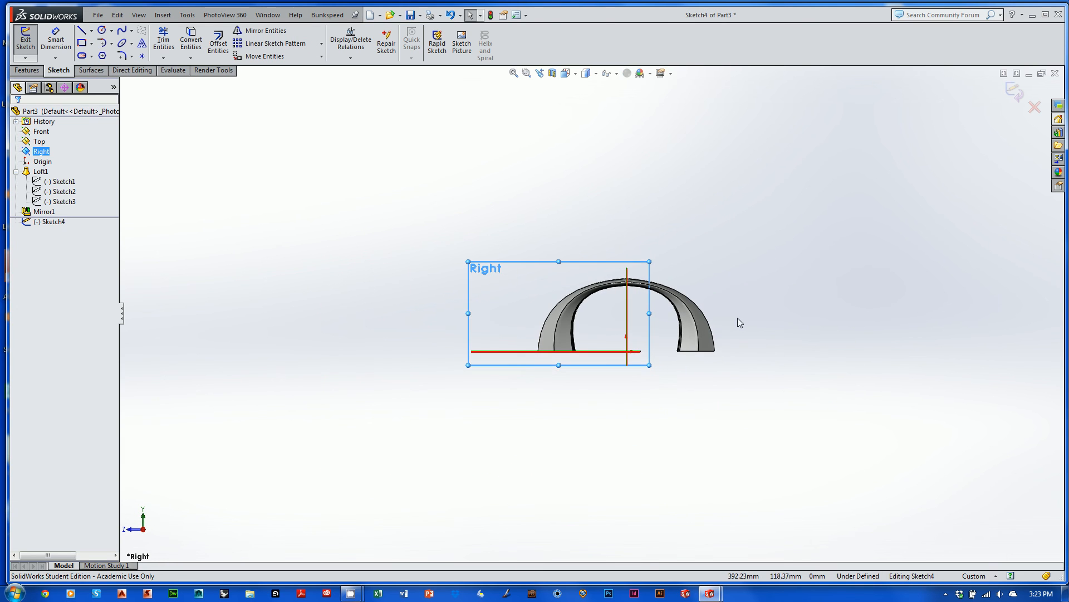
{"action": "left_click", "coordinate": [81, 43]}
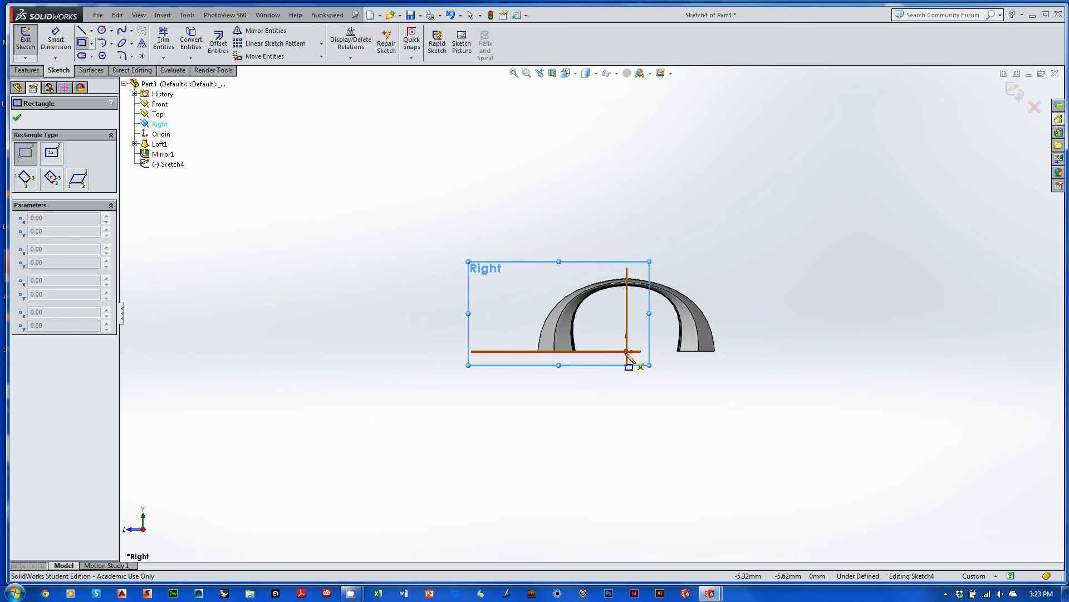
{"action": "left_click", "coordinate": [626, 352]}
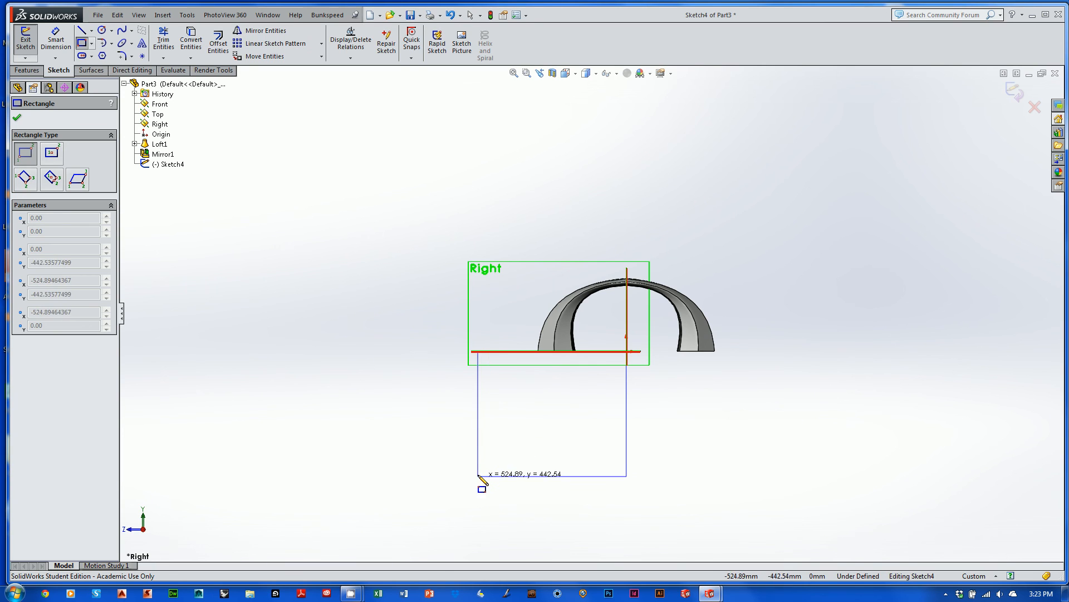
{"action": "left_click", "coordinate": [478, 474]}
Step: Revolve the rectangle a full turn about its vertical edge through the origin to make a solid cylinder under the handle
{"action": "left_click", "coordinate": [27, 70]}
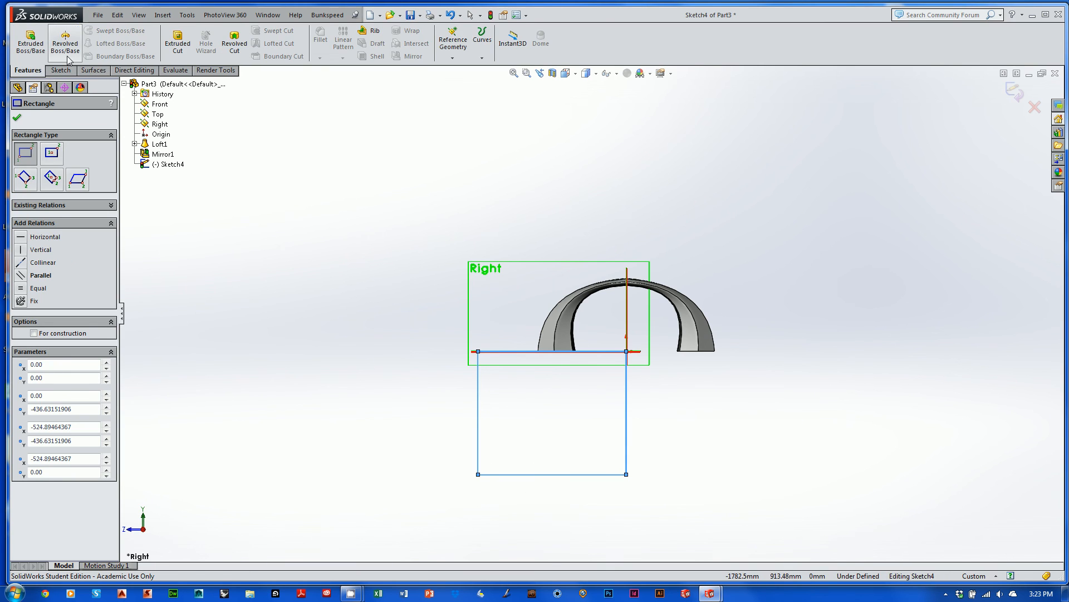
{"action": "left_click", "coordinate": [65, 46]}
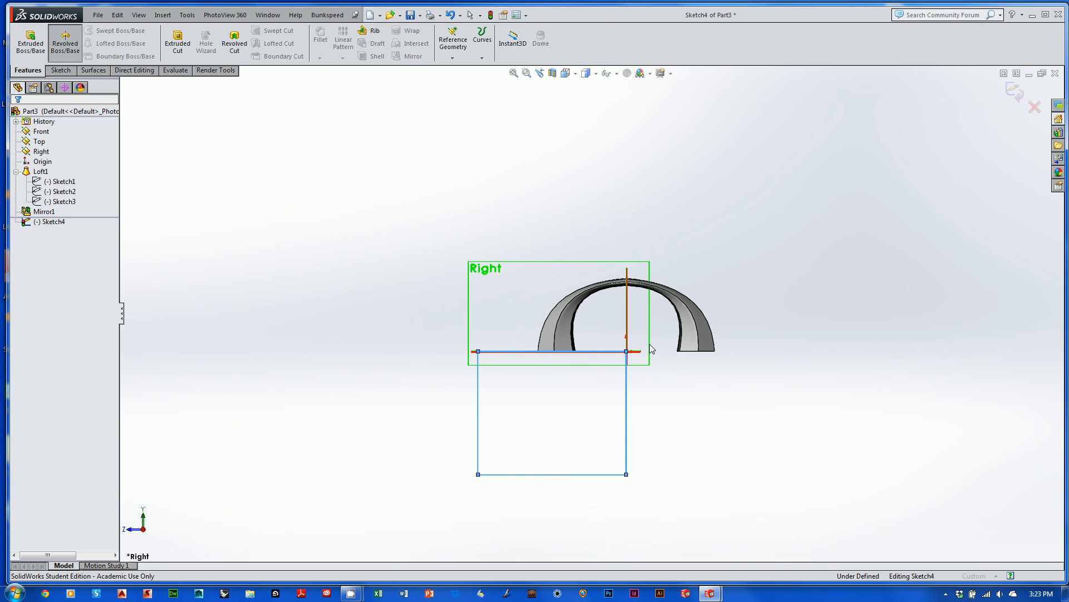
{"action": "left_click", "coordinate": [626, 399]}
{"action": "left_click", "coordinate": [1016, 90]}
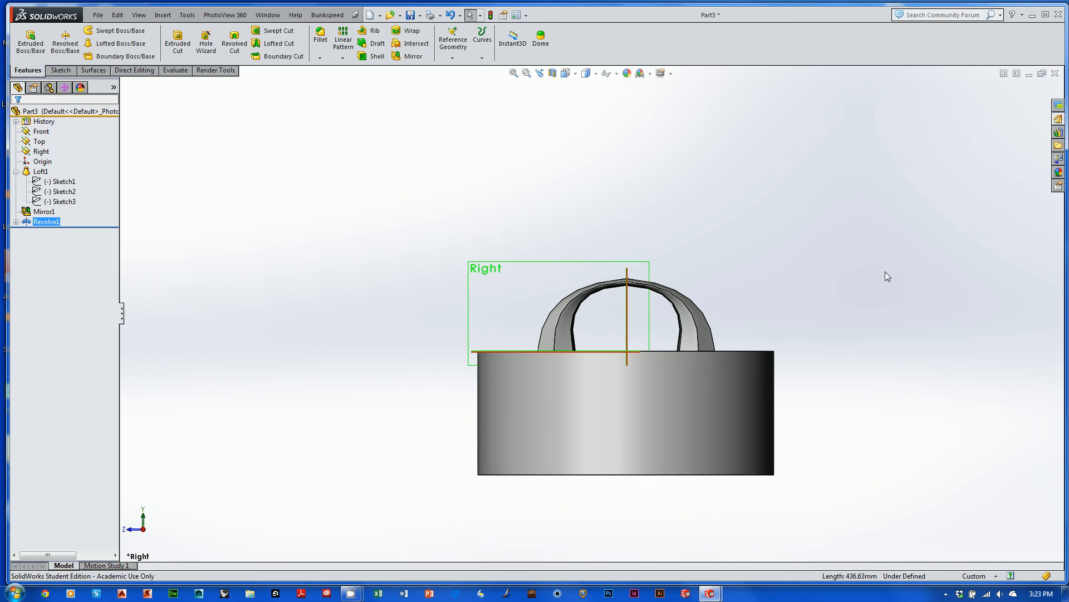
Step: Shell the body to a 5 mm wall thickness, removing the cylinder's bottom face, and accept the minimum curvature radius warning
{"action": "left_click", "coordinate": [377, 56]}
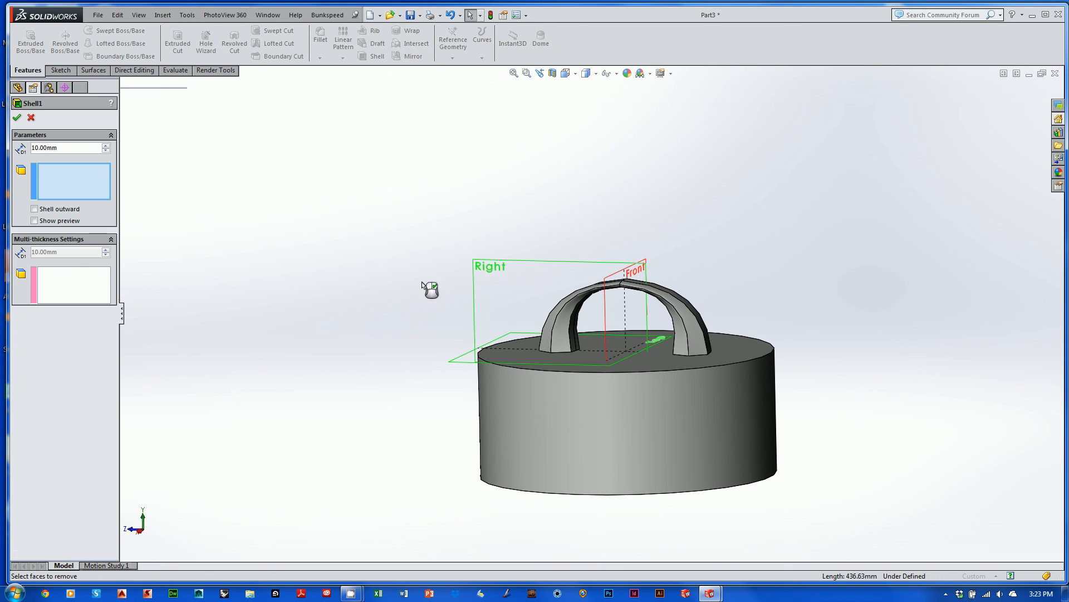
{"action": "middle_click_drag", "start_coordinate": [429, 289], "coordinate": [450, 245]}
{"action": "left_click", "coordinate": [641, 438]}
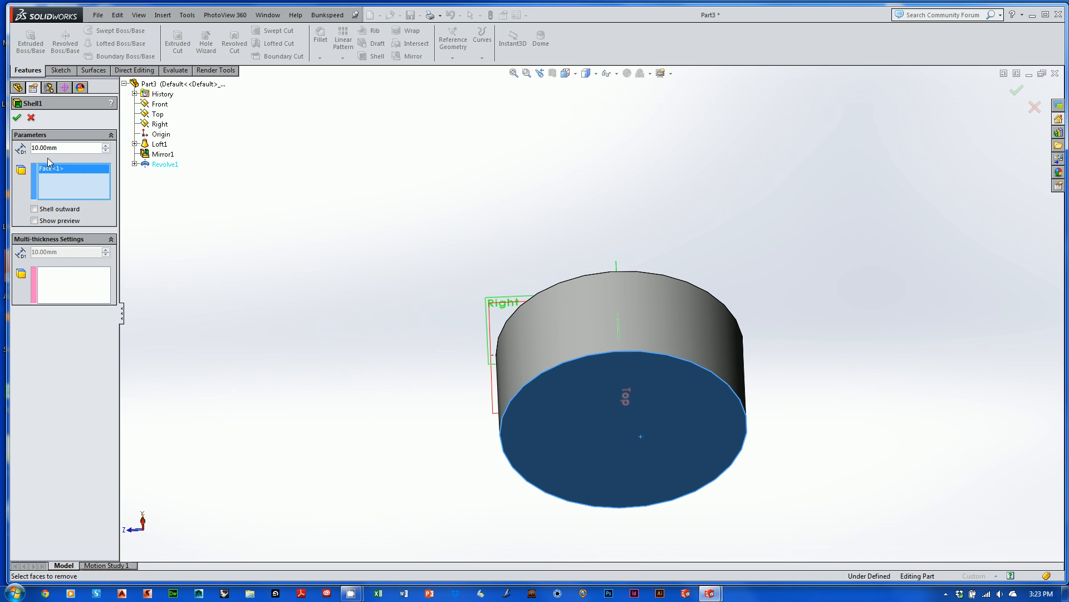
{"action": "left_click", "coordinate": [1, 125]}
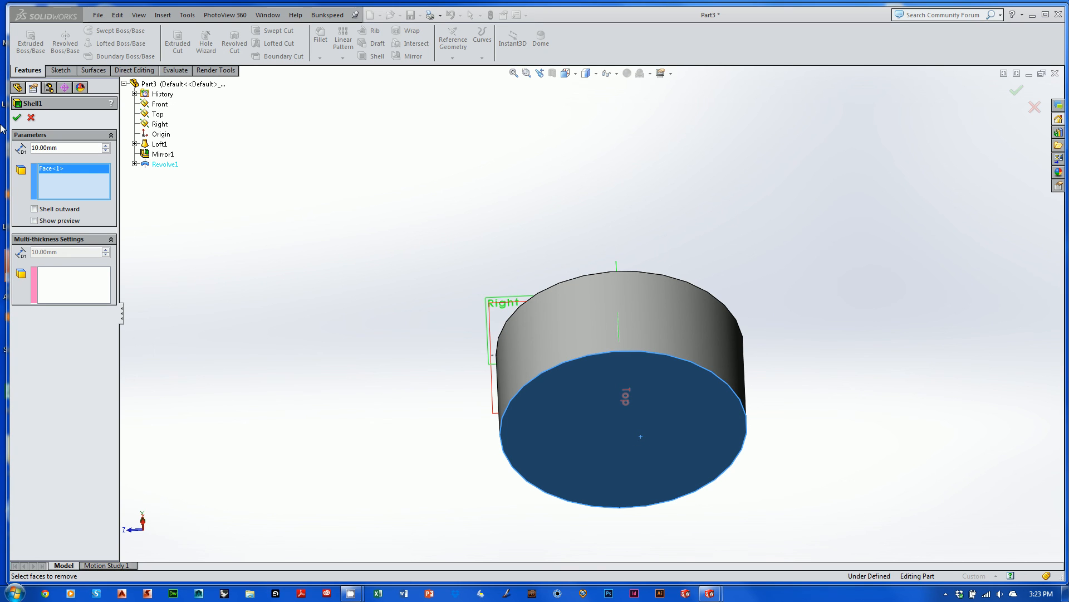
{"action": "left_click", "coordinate": [12, 129]}
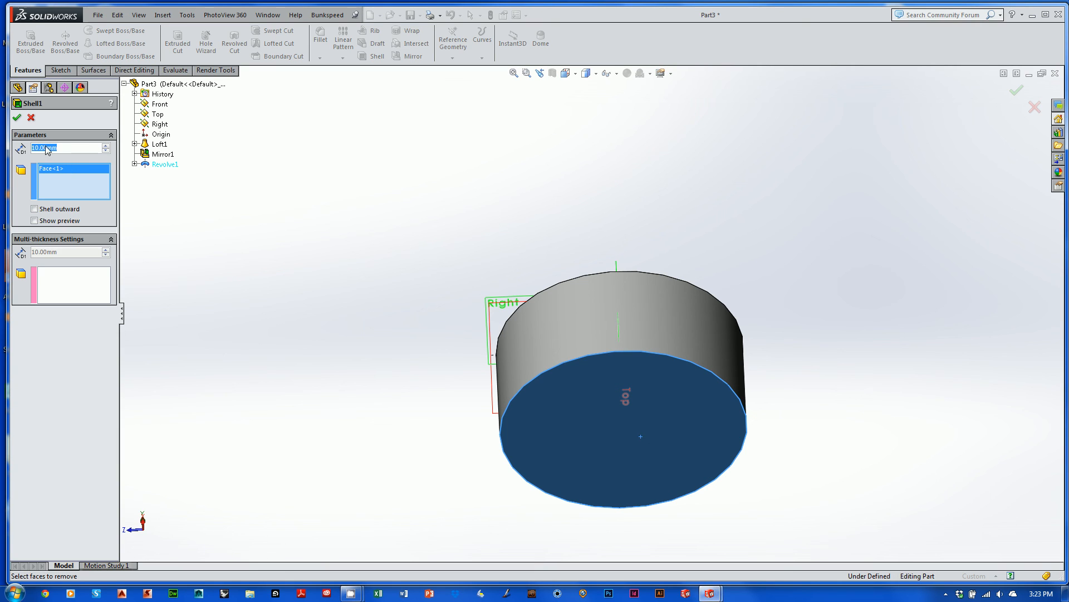
{"action": "type", "text": "5"}
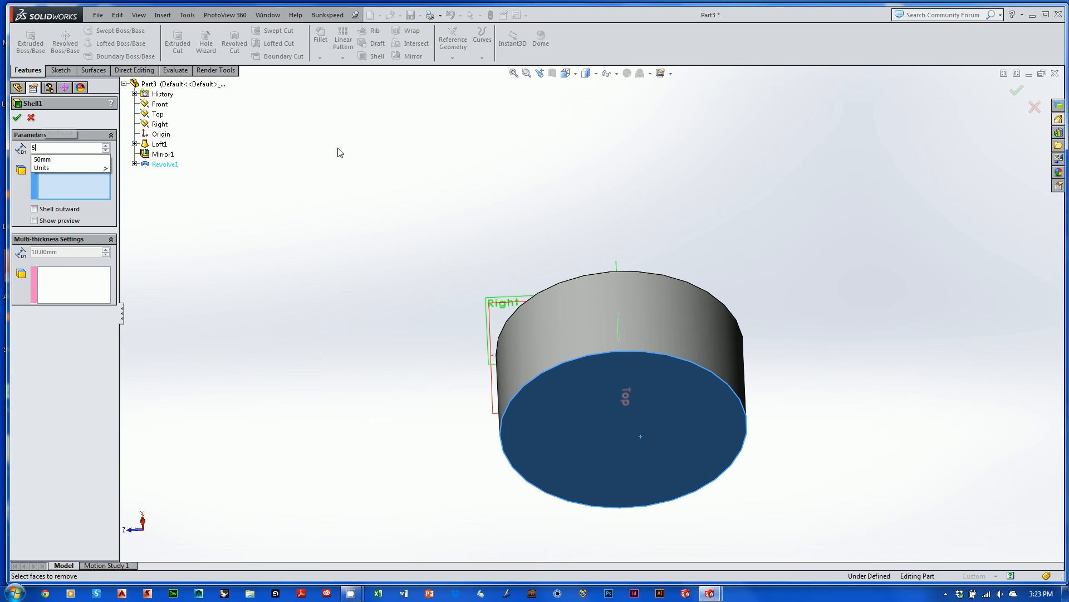
{"action": "type", "text": ".00mm"}
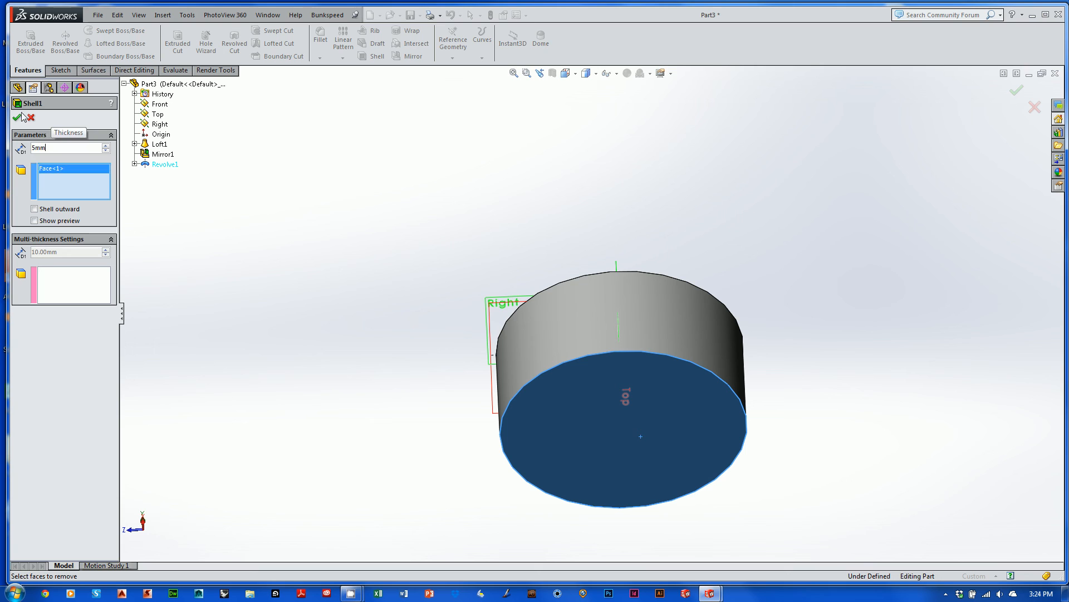
{"action": "left_click", "coordinate": [20, 116]}
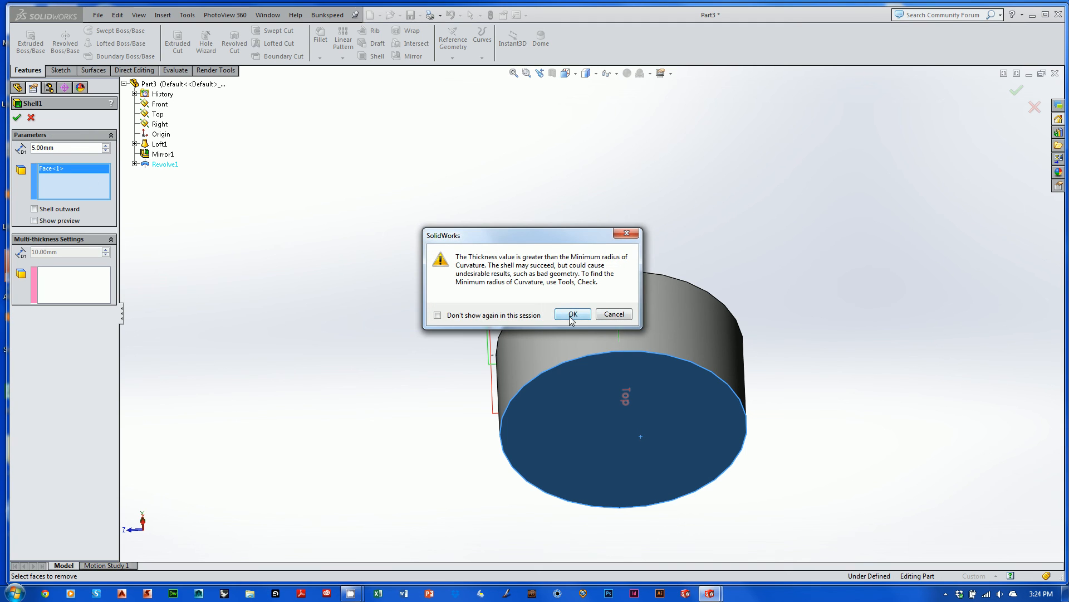
{"action": "left_click", "coordinate": [573, 314]}
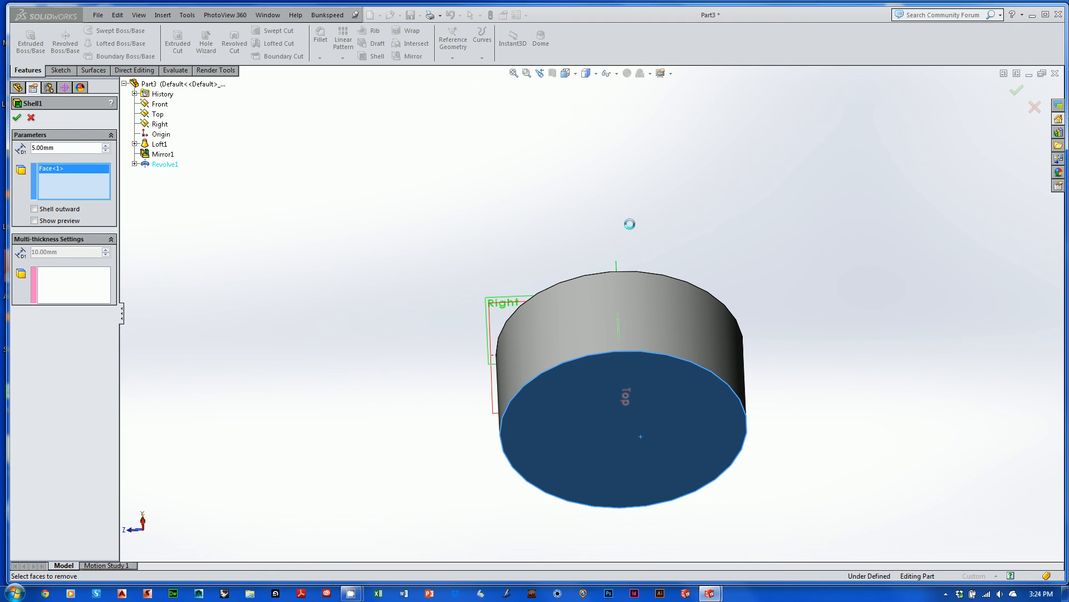
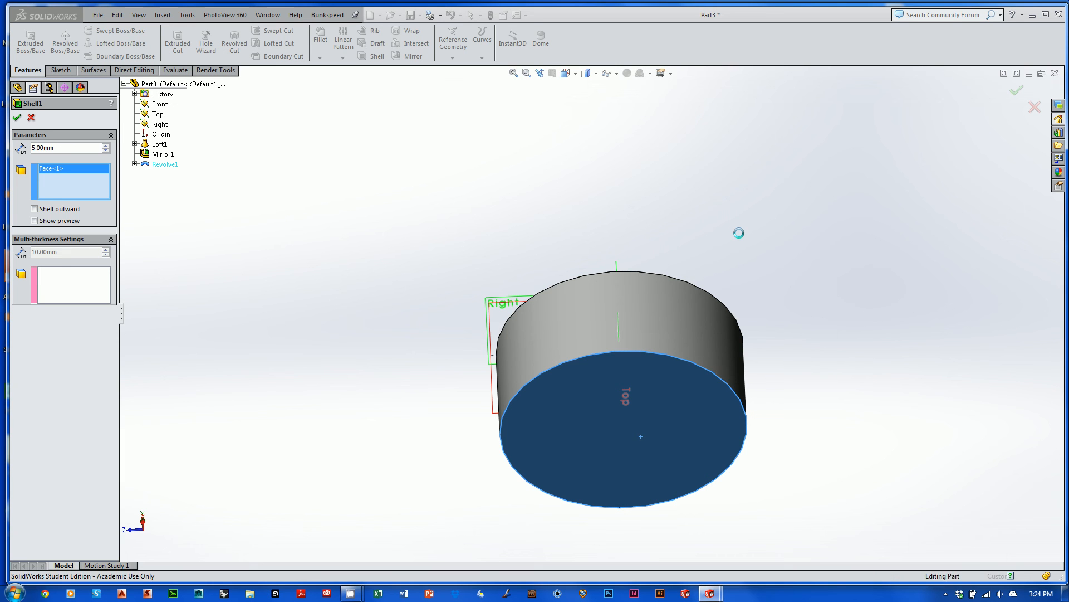
Step: Examine the shelled body from below, where the handle's feet open into it, and from above
{"action": "middle_click_drag", "start_coordinate": [781, 315], "coordinate": [840, 169]}
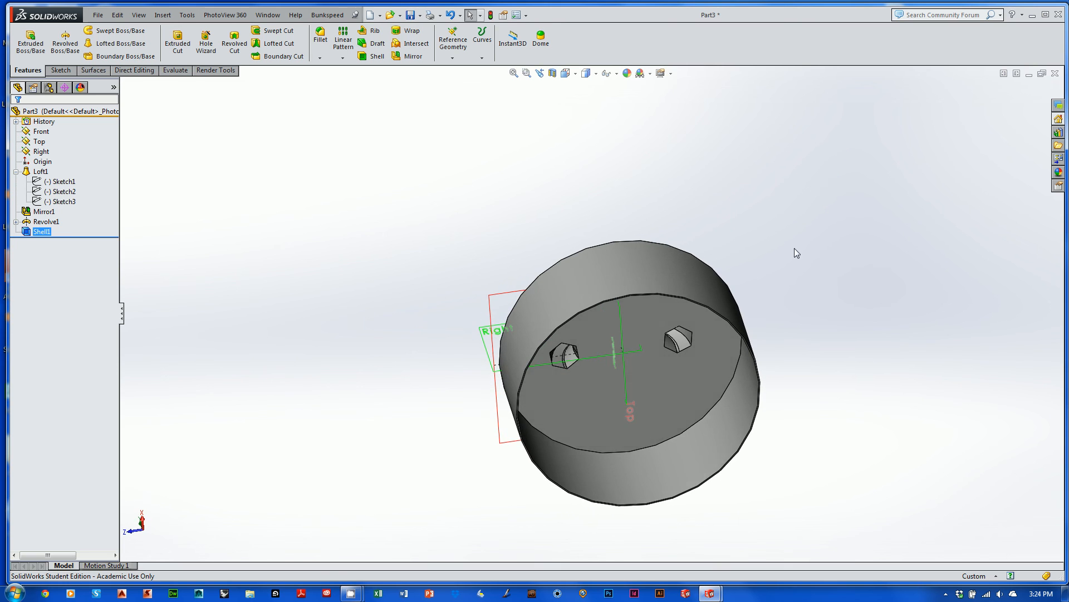
{"action": "middle_click_drag", "start_coordinate": [794, 249], "coordinate": [792, 157], "text": "shift"}
{"action": "middle_click_drag", "start_coordinate": [792, 158], "coordinate": [728, 467], "text": "shift"}
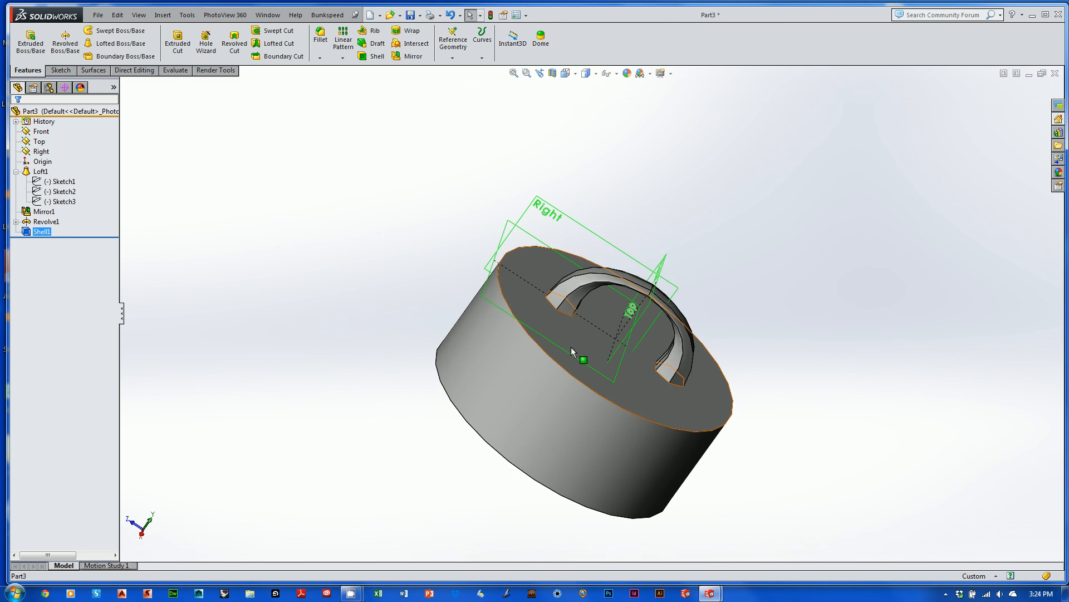
{"action": "scroll", "coordinate": [731, 349], "scroll_direction": "down", "scroll_amount": 5}
{"action": "middle_click_drag", "start_coordinate": [731, 350], "coordinate": [711, 400], "text": "ctrl"}
{"action": "scroll", "coordinate": [711, 400], "scroll_direction": "up", "scroll_amount": 2}
{"action": "middle_click_drag", "start_coordinate": [710, 400], "coordinate": [745, 282]}
{"action": "scroll", "coordinate": [745, 283], "scroll_direction": "up", "scroll_amount": 1}
{"action": "middle_click_drag", "start_coordinate": [745, 282], "coordinate": [691, 287]}
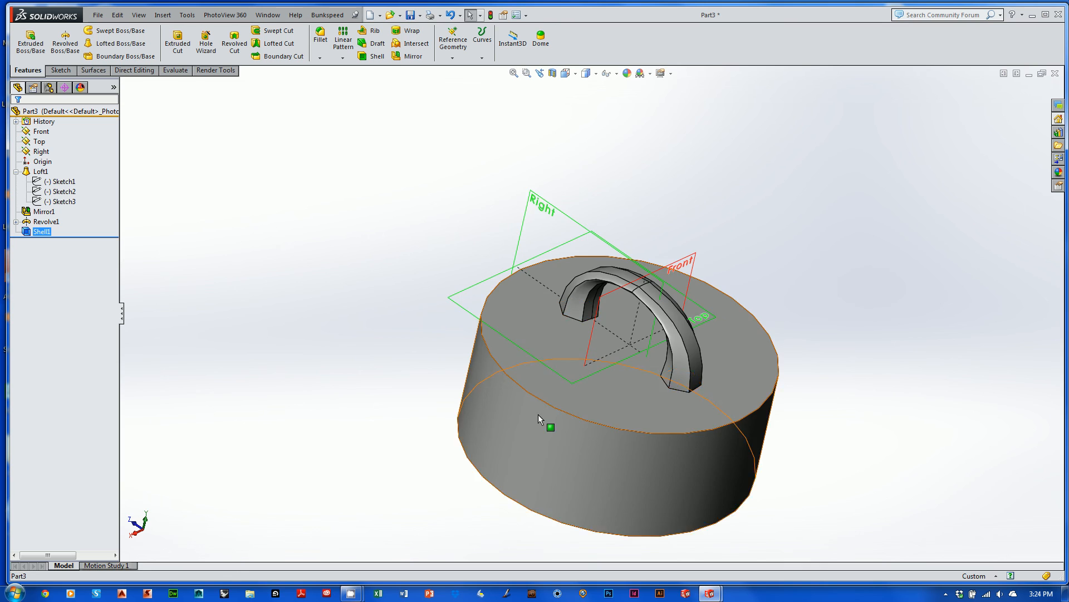
Step: Change the display style to shaded without edges, inspect the handle up close, and clear the selection
{"action": "scroll", "coordinate": [475, 354], "scroll_direction": "down", "scroll_amount": 6}
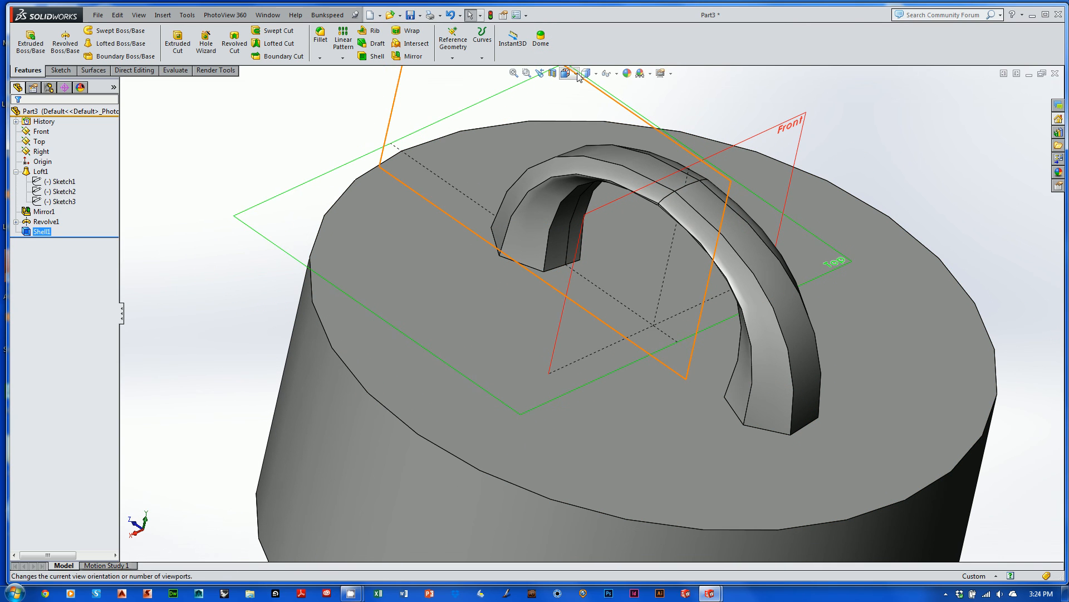
{"action": "left_click", "coordinate": [595, 73]}
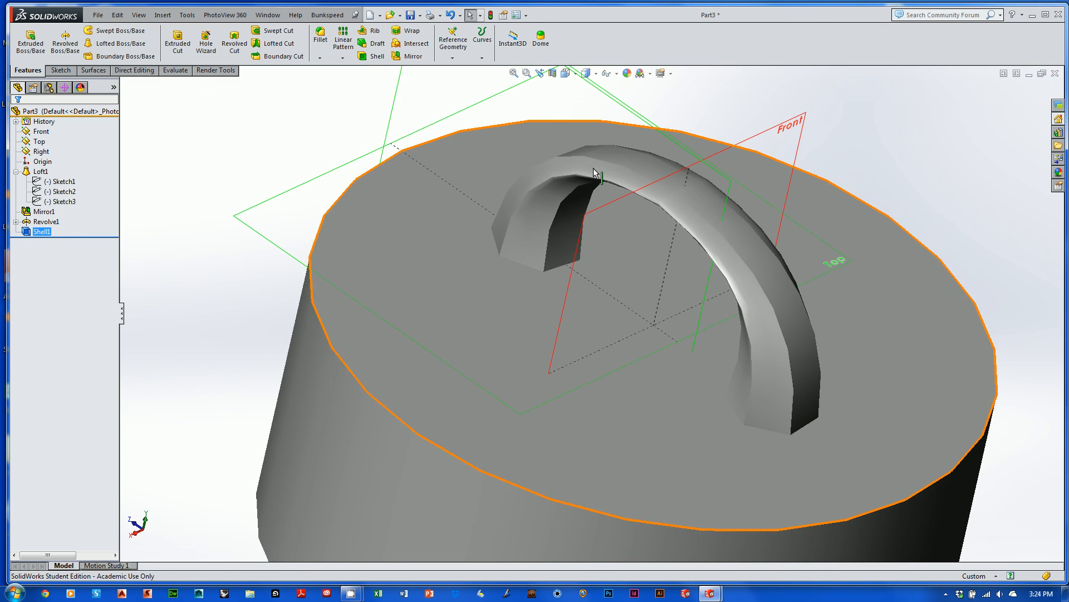
{"action": "scroll", "coordinate": [687, 243], "scroll_direction": "down", "scroll_amount": 6}
{"action": "scroll", "coordinate": [566, 220], "scroll_direction": "up", "scroll_amount": 5}
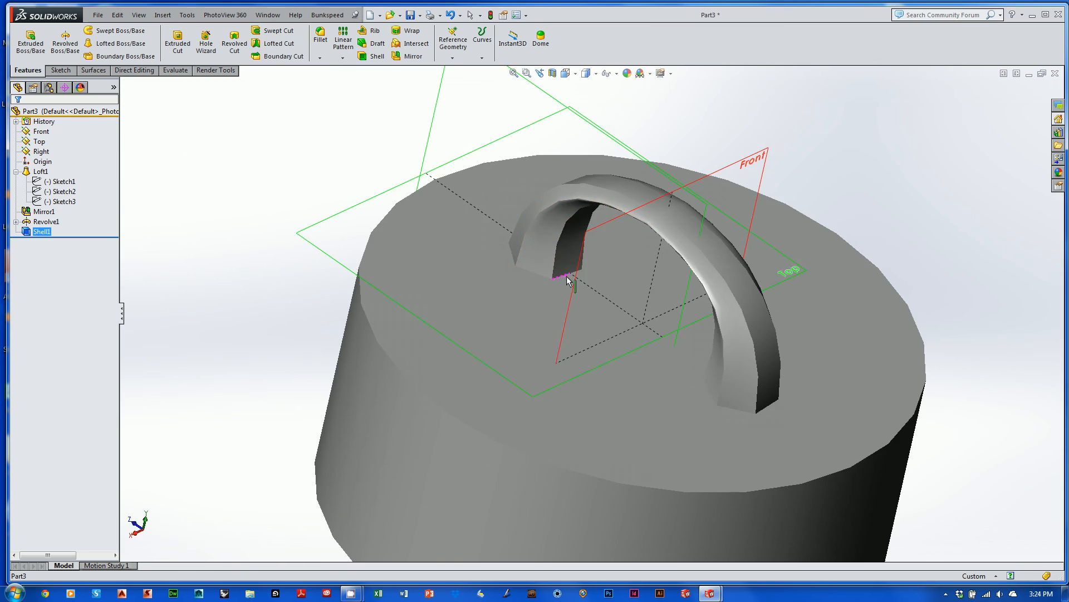
{"action": "middle_click_drag", "start_coordinate": [573, 278], "coordinate": [689, 216]}
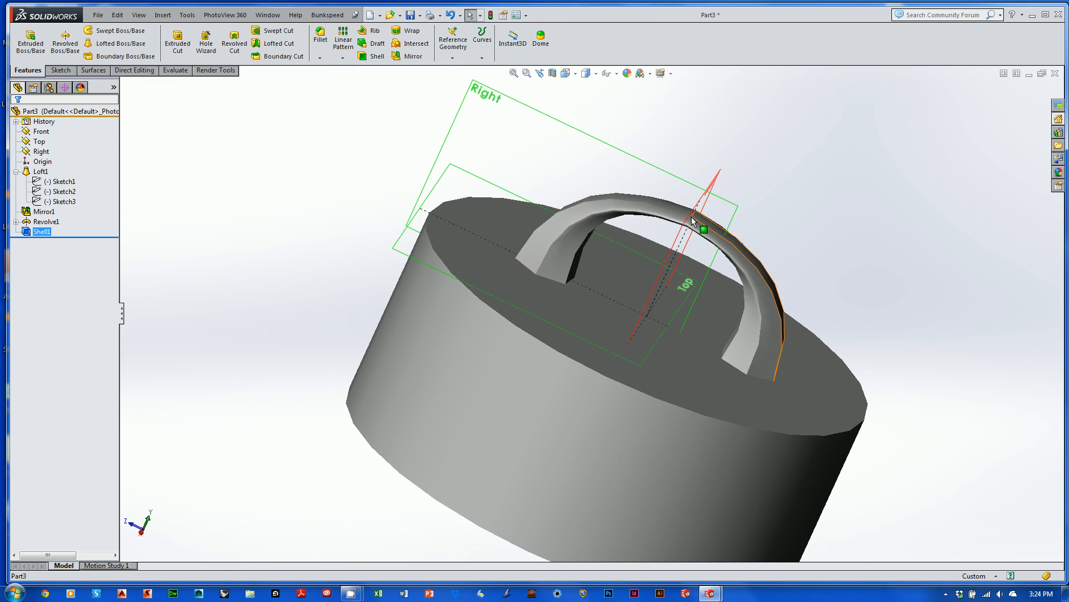
{"action": "middle_click_drag", "start_coordinate": [795, 211], "coordinate": [774, 250]}
{"action": "key", "text": "Escape"}
{"action": "key", "text": "Escape"}
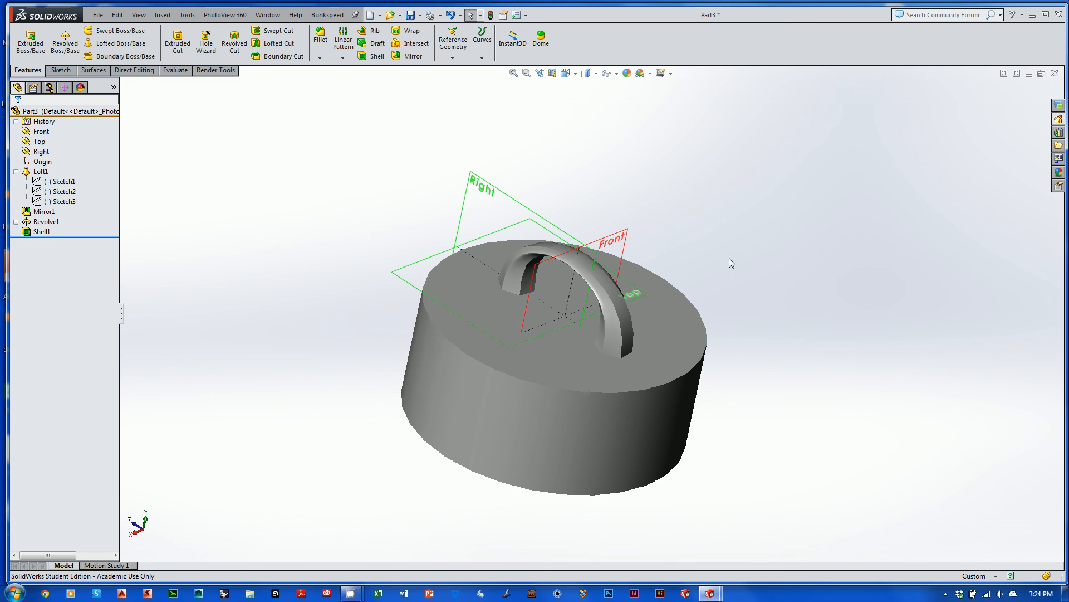
{"action": "scroll", "coordinate": [730, 259], "scroll_direction": "down", "scroll_amount": 3}
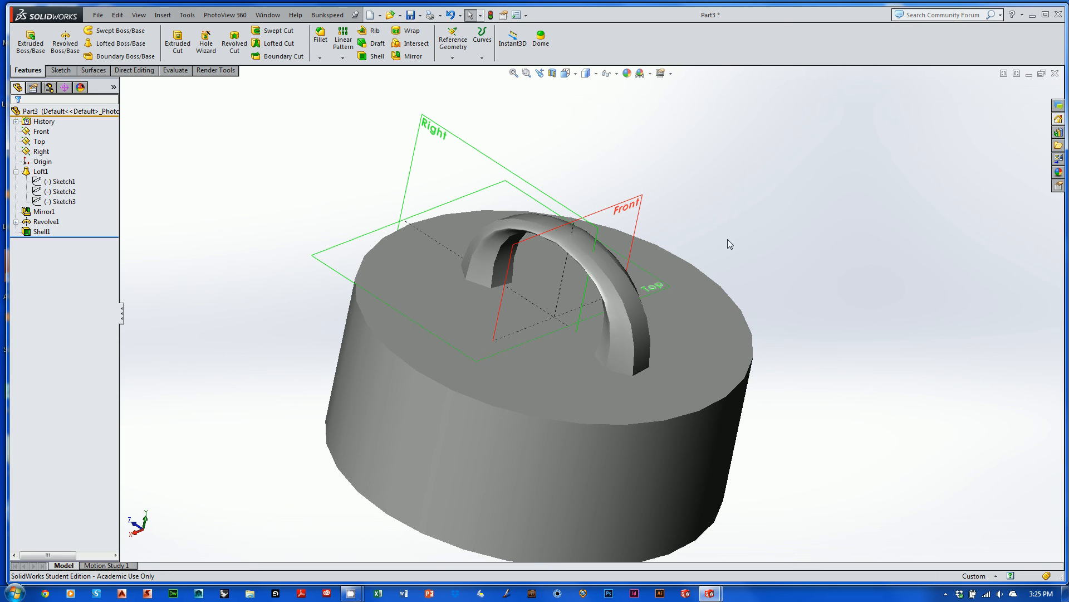
{"action": "scroll", "coordinate": [781, 185], "scroll_direction": "up", "scroll_amount": 3}
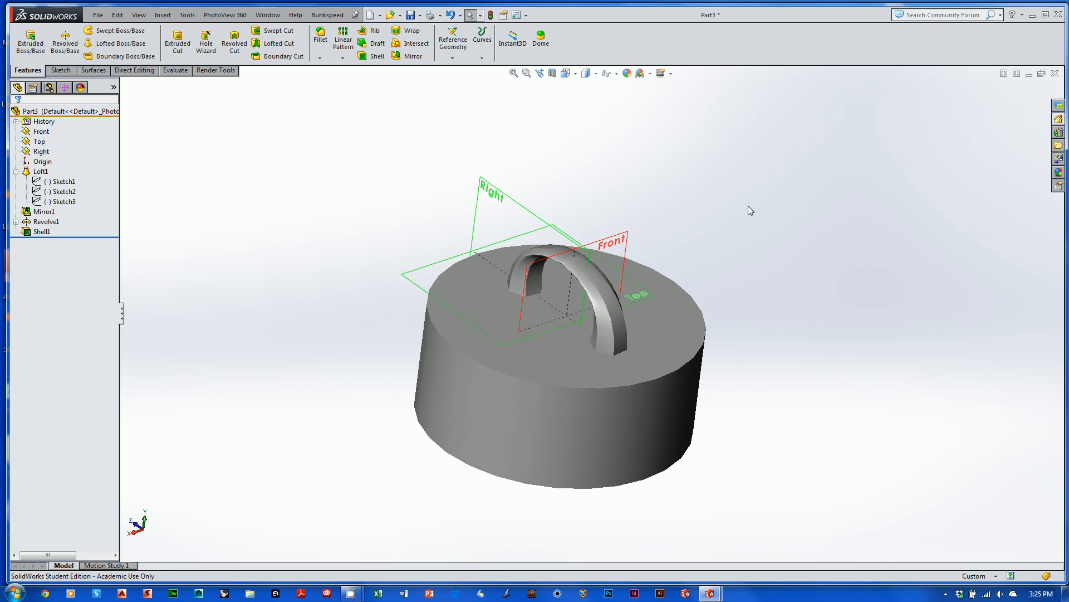
{"action": "middle_click_drag", "start_coordinate": [748, 208], "coordinate": [756, 183]}
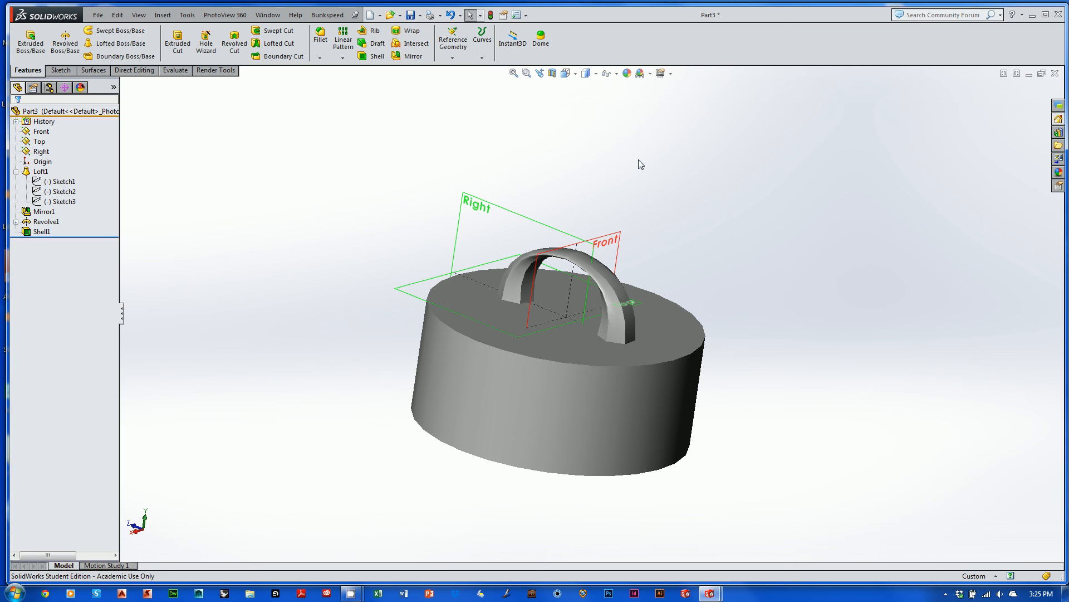
{"action": "middle_click_drag", "start_coordinate": [589, 206], "coordinate": [594, 194], "text": "shift"}
{"action": "middle_click_drag", "start_coordinate": [595, 193], "coordinate": [630, 212], "text": "ctrl"}
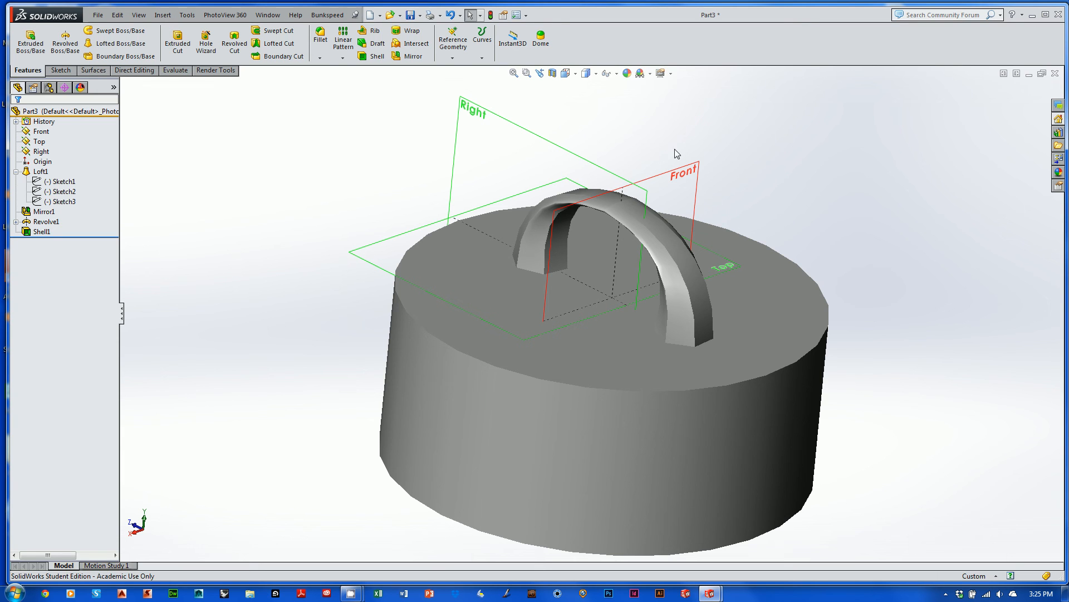
{"action": "middle_click_drag", "start_coordinate": [684, 142], "coordinate": [912, 148]}
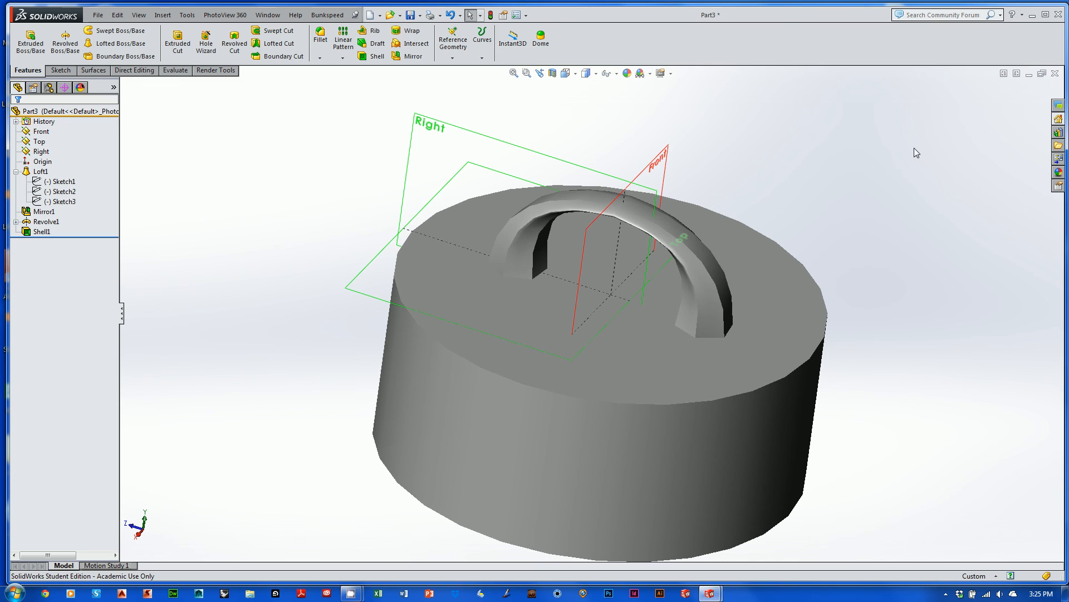
Step: Fit the whole model in the view and minimize the modelling program's window
{"action": "key", "text": "f"}
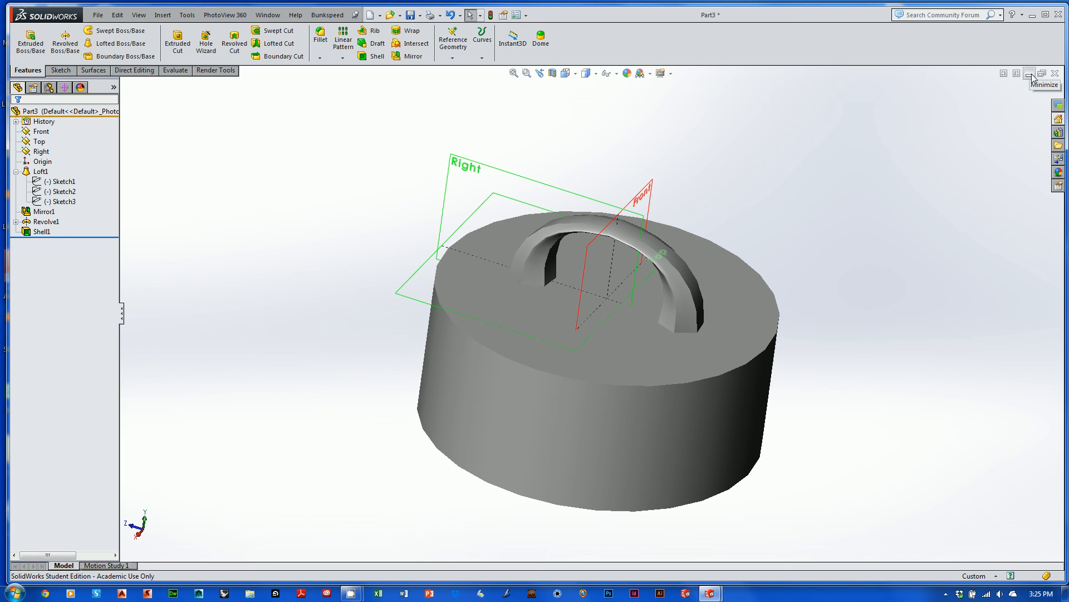
{"action": "left_click", "coordinate": [1032, 15]}
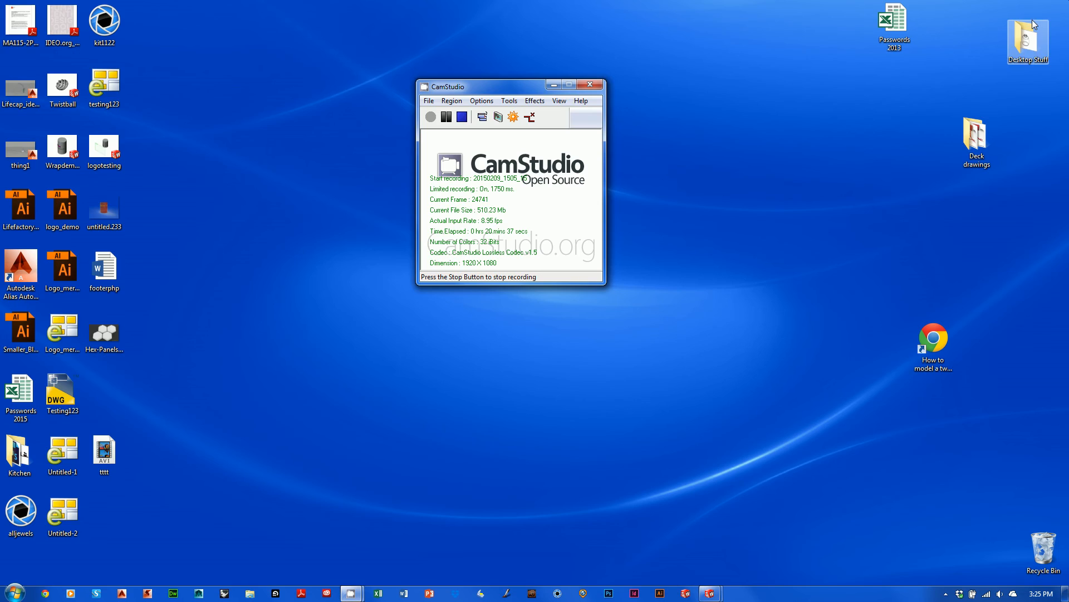